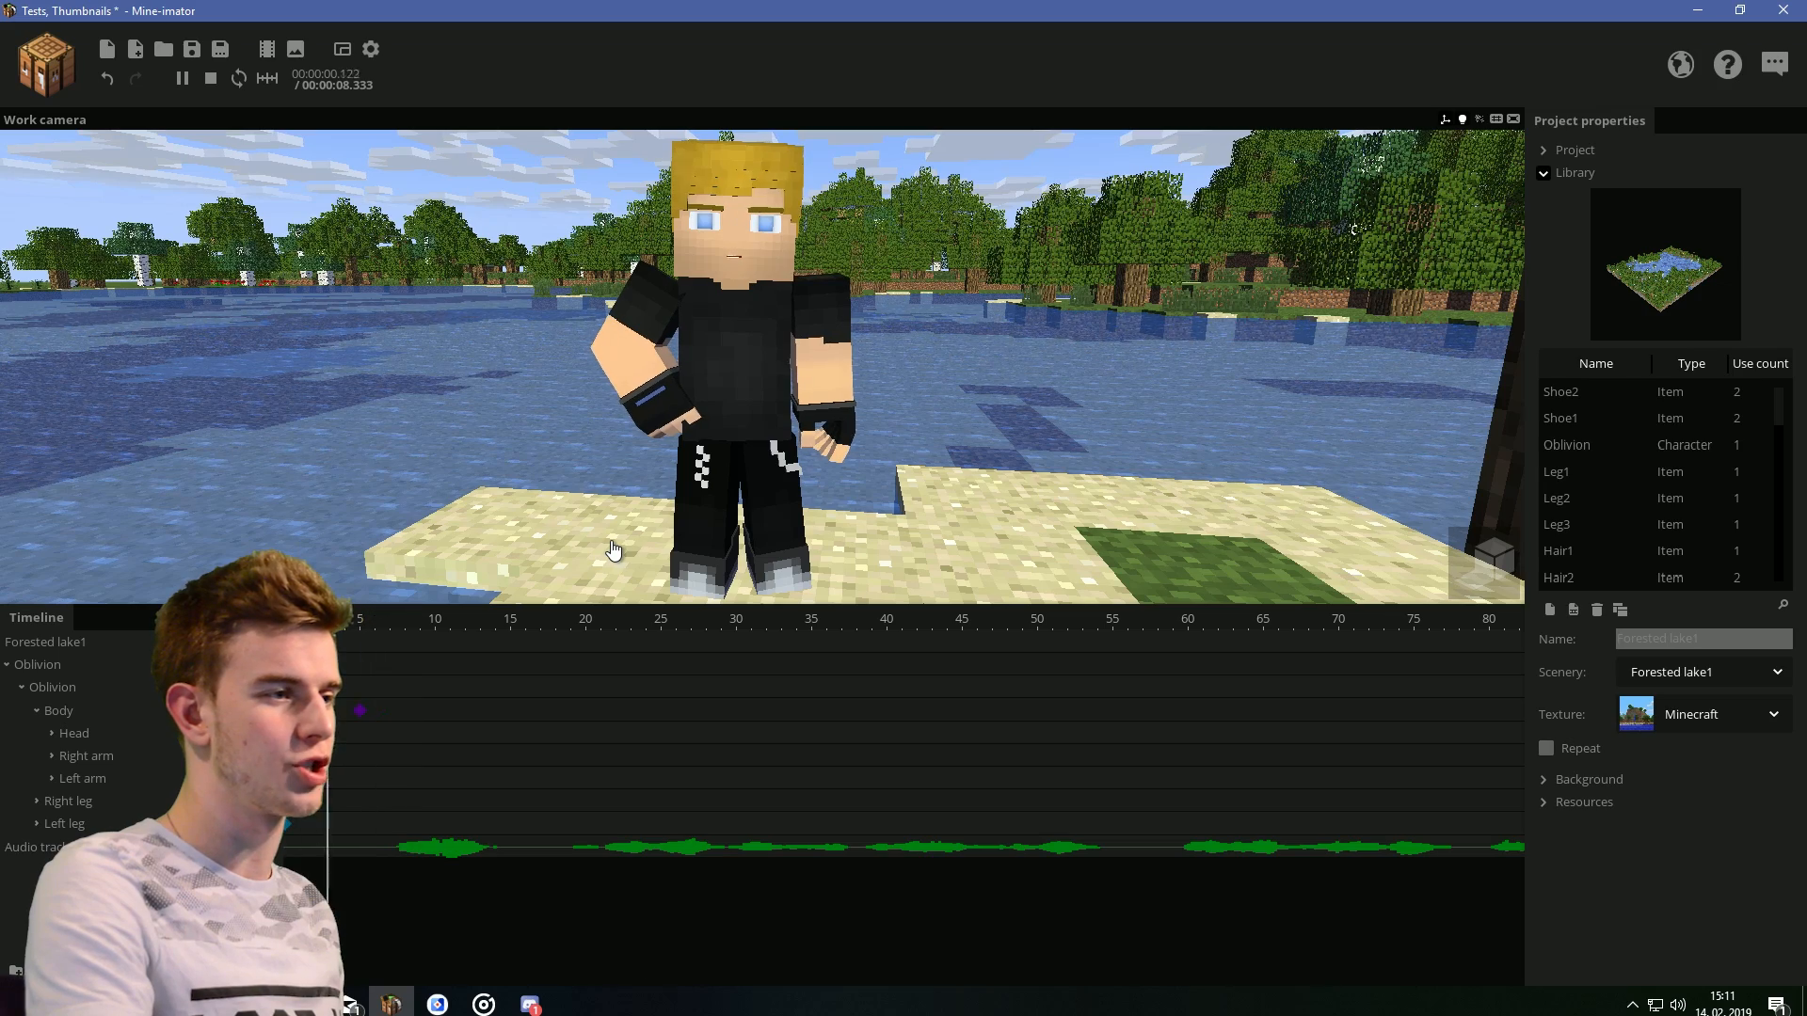
Key the Body at frame 16 with a bend of about X 3.37°, Y -3.88° and Z -0.69°
left_click(360, 712)
left_click(525, 715)
scroll(598, 460, "up", 6)
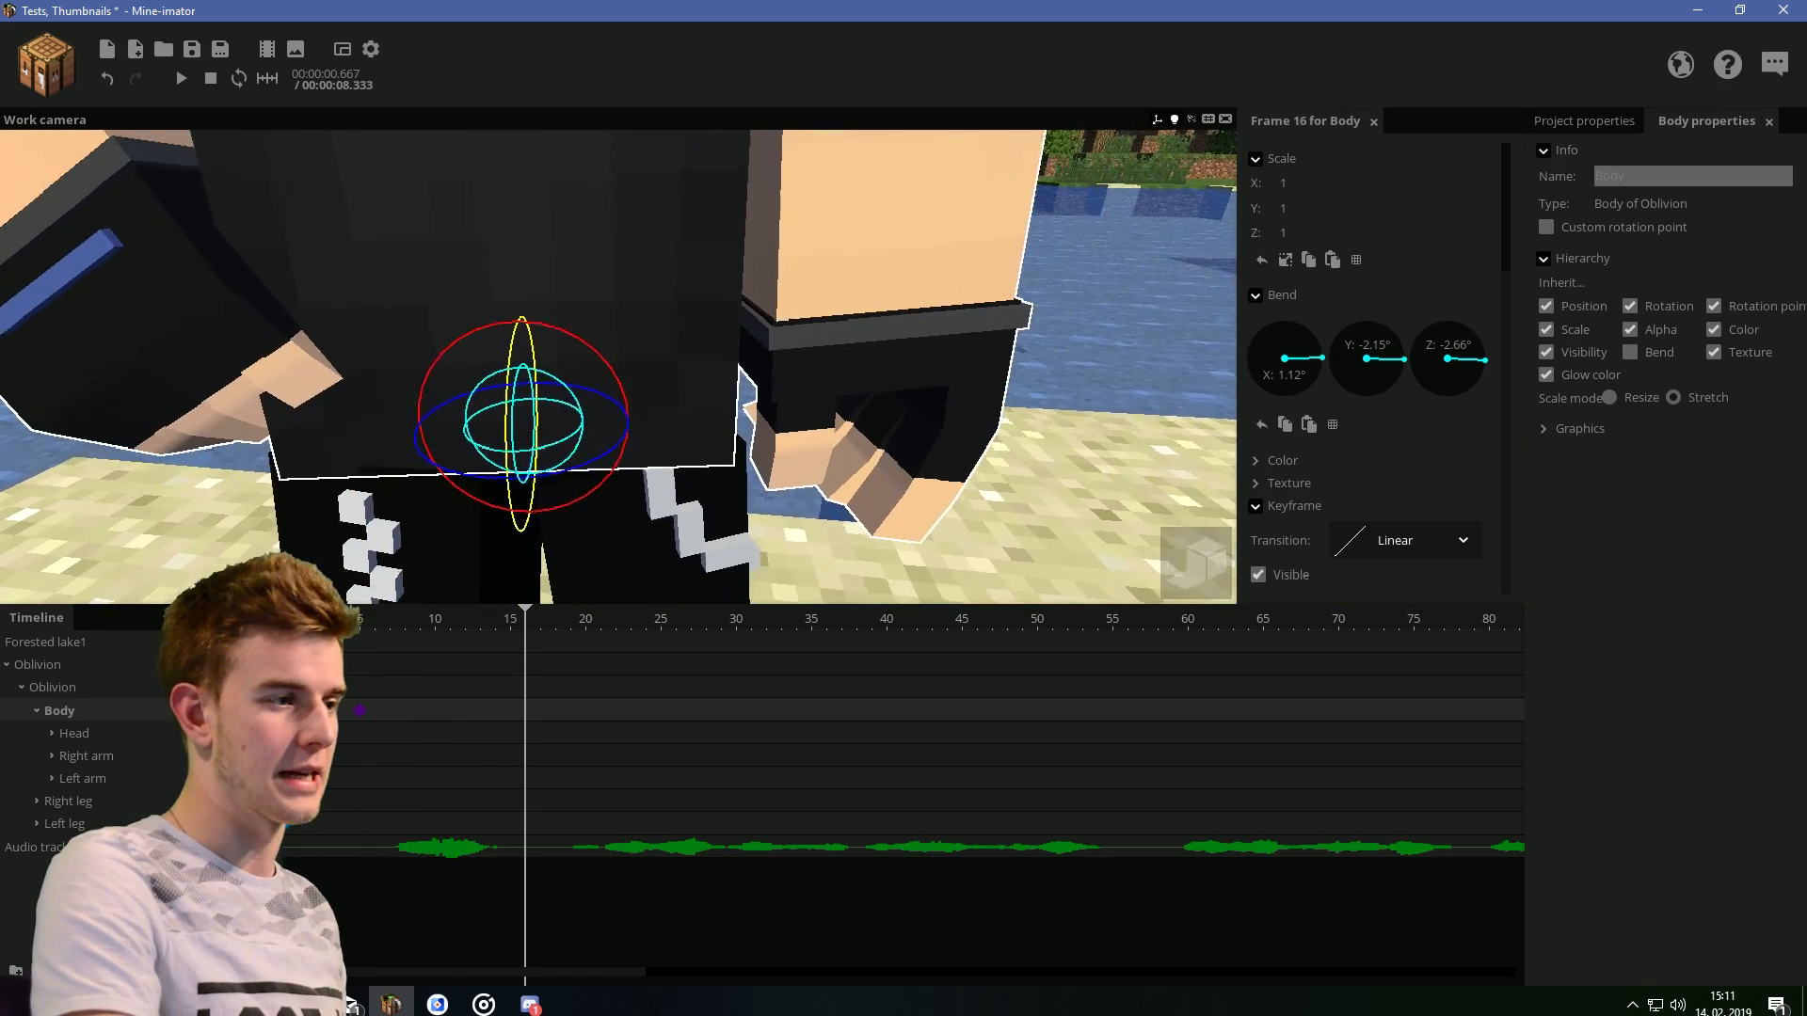
left_click_drag(631, 393, 632, 388)
scroll(632, 387, "down", 6)
right_click_drag(632, 388, 628, 329)
Set the transition of the Body keyframe at frame 5 to Ease in and out and play back the motion
left_click(359, 711)
left_click(1438, 545)
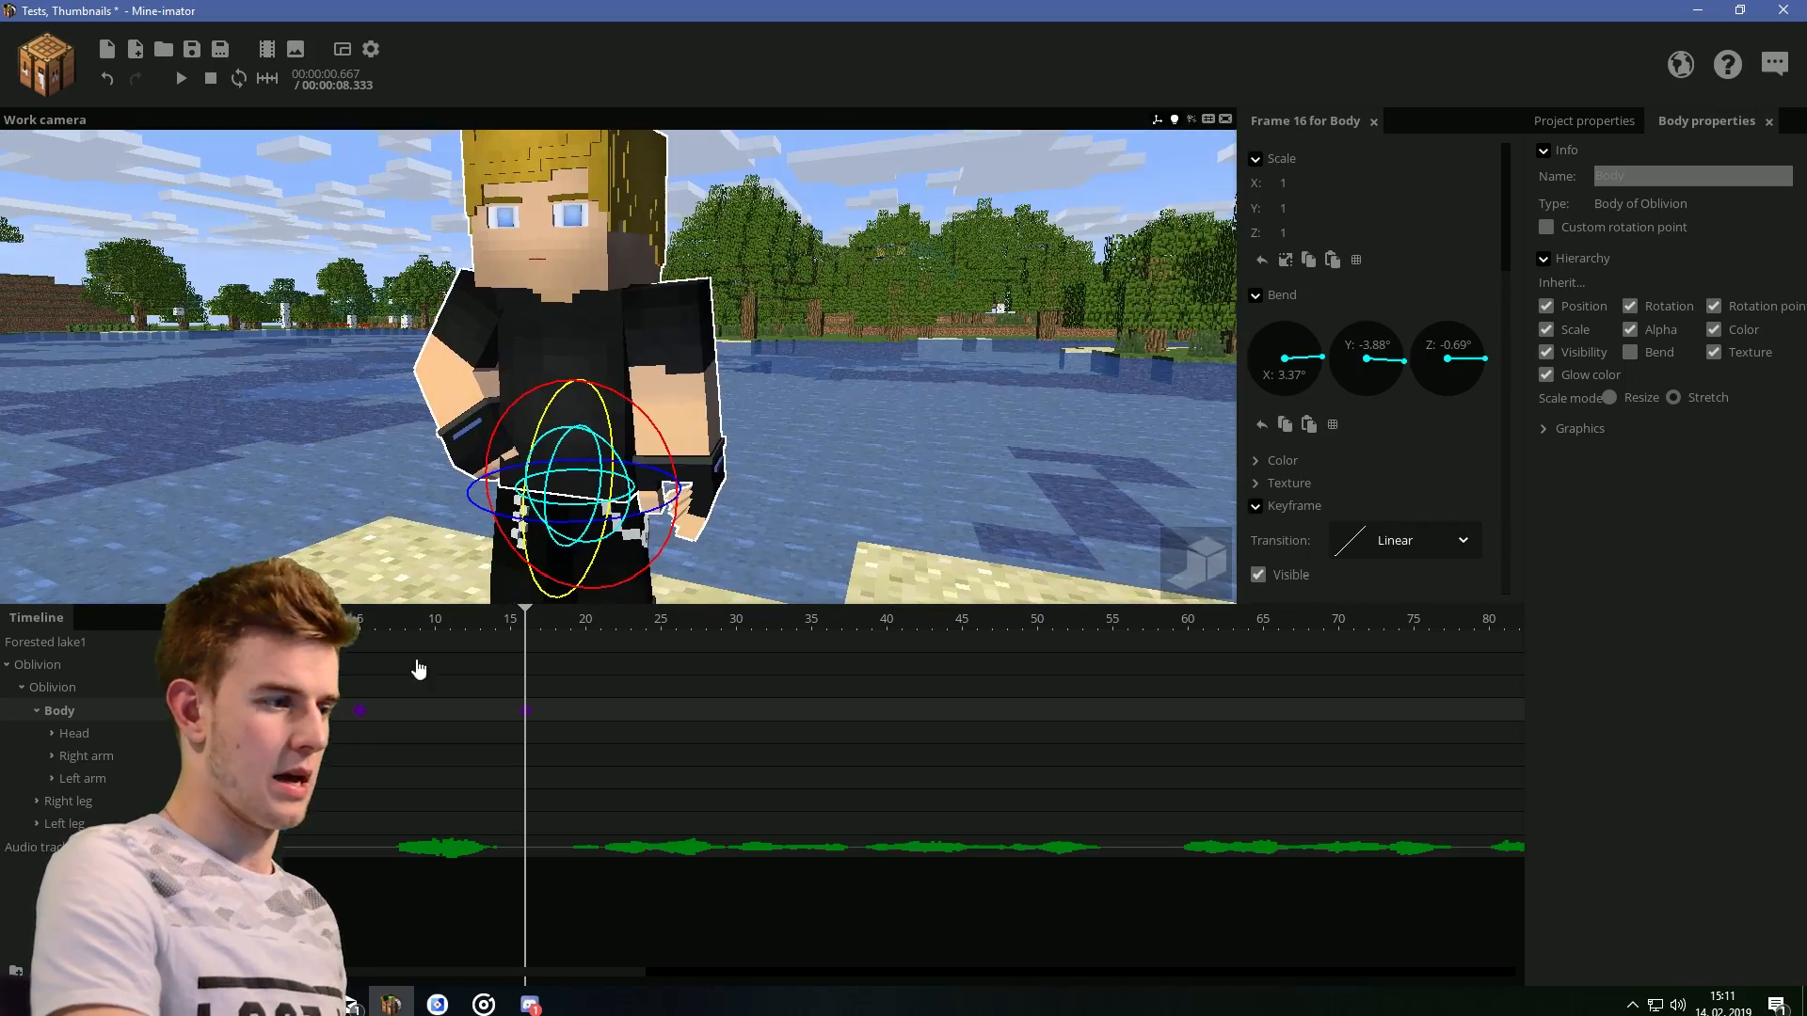
left_click(1357, 698)
left_click(863, 402)
scroll(862, 402, "down", 3)
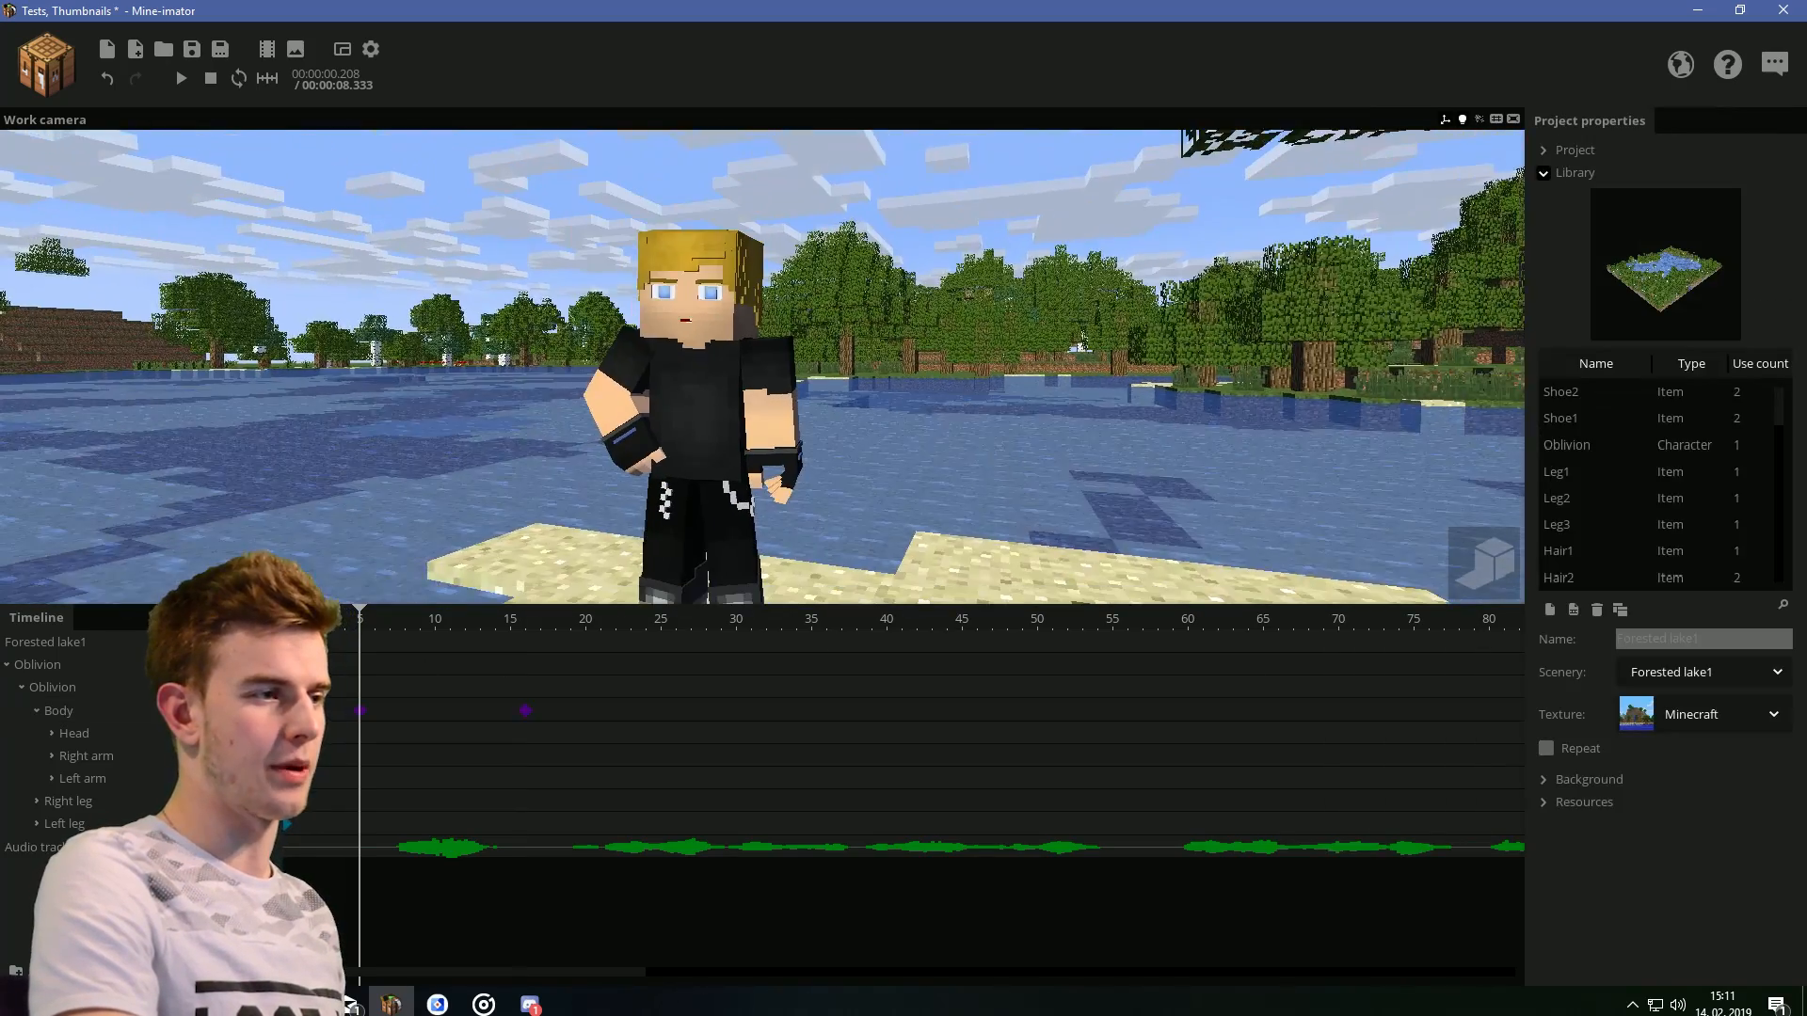
key("space")
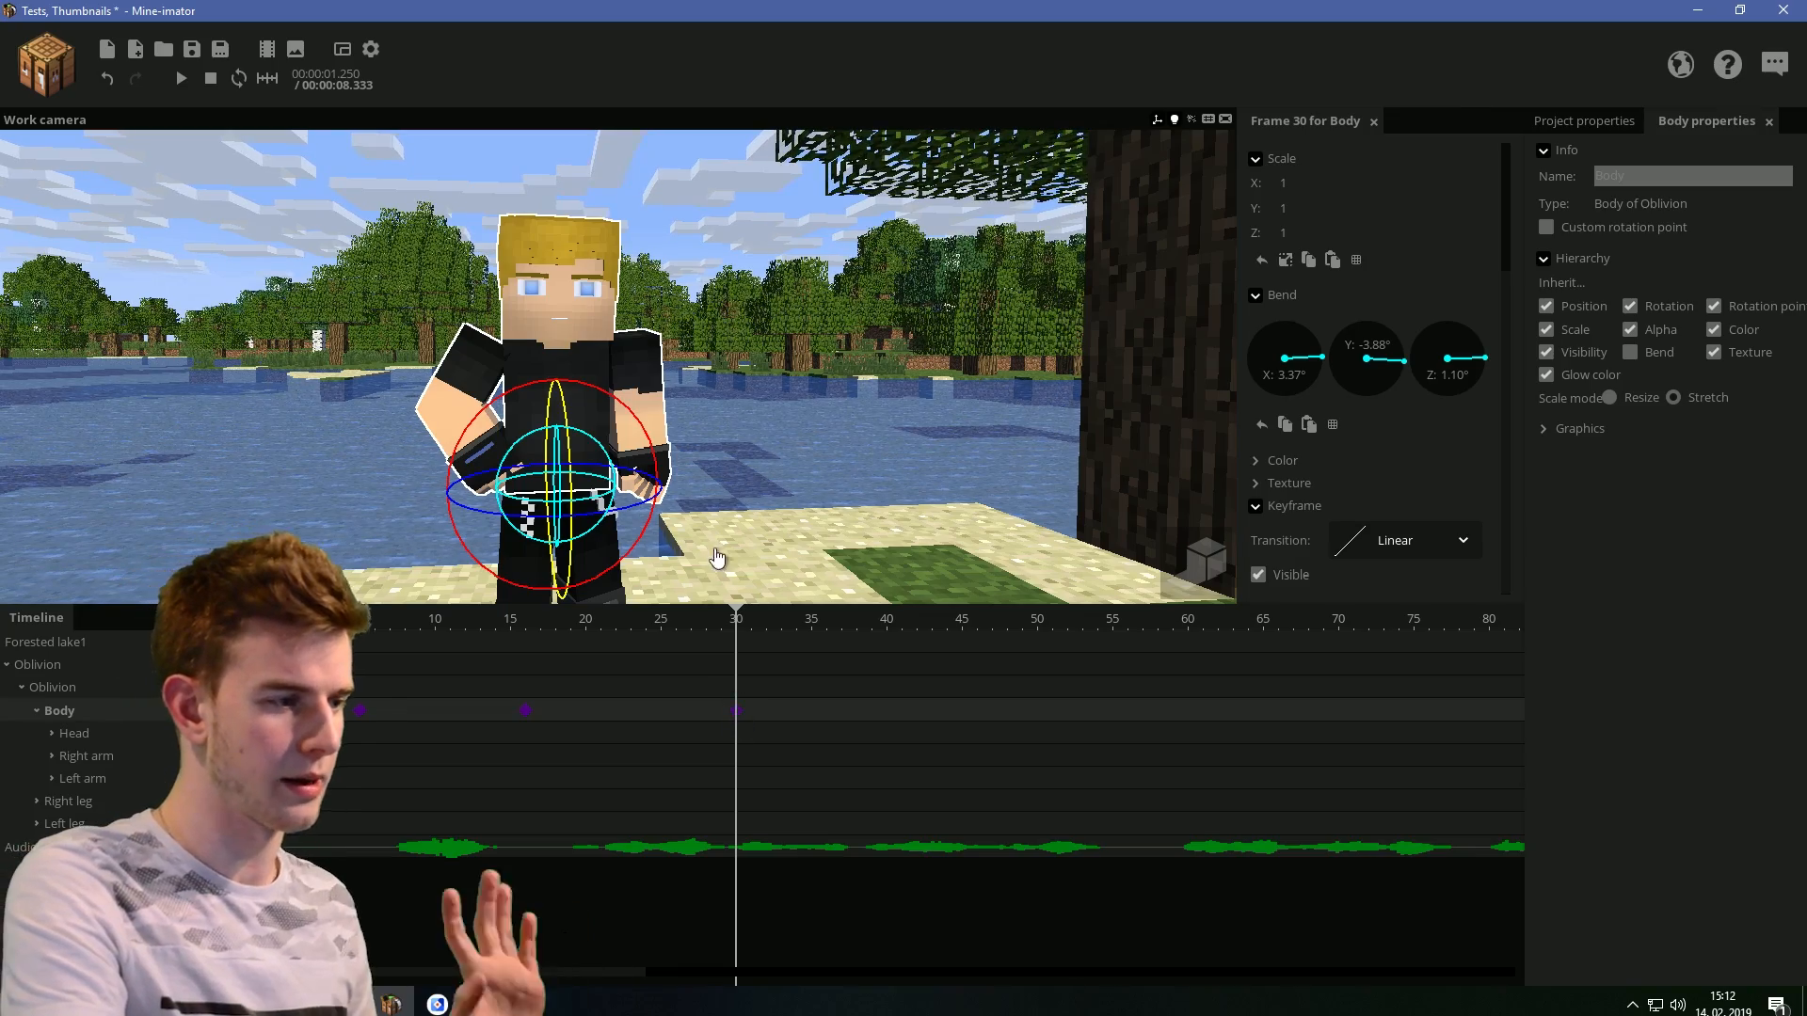
Adjust the Body's bend pose at frame 30 and save the project
left_click_drag(603, 450, 603, 452)
left_click_drag(692, 461, 585, 516)
left_click_drag(638, 521, 643, 520)
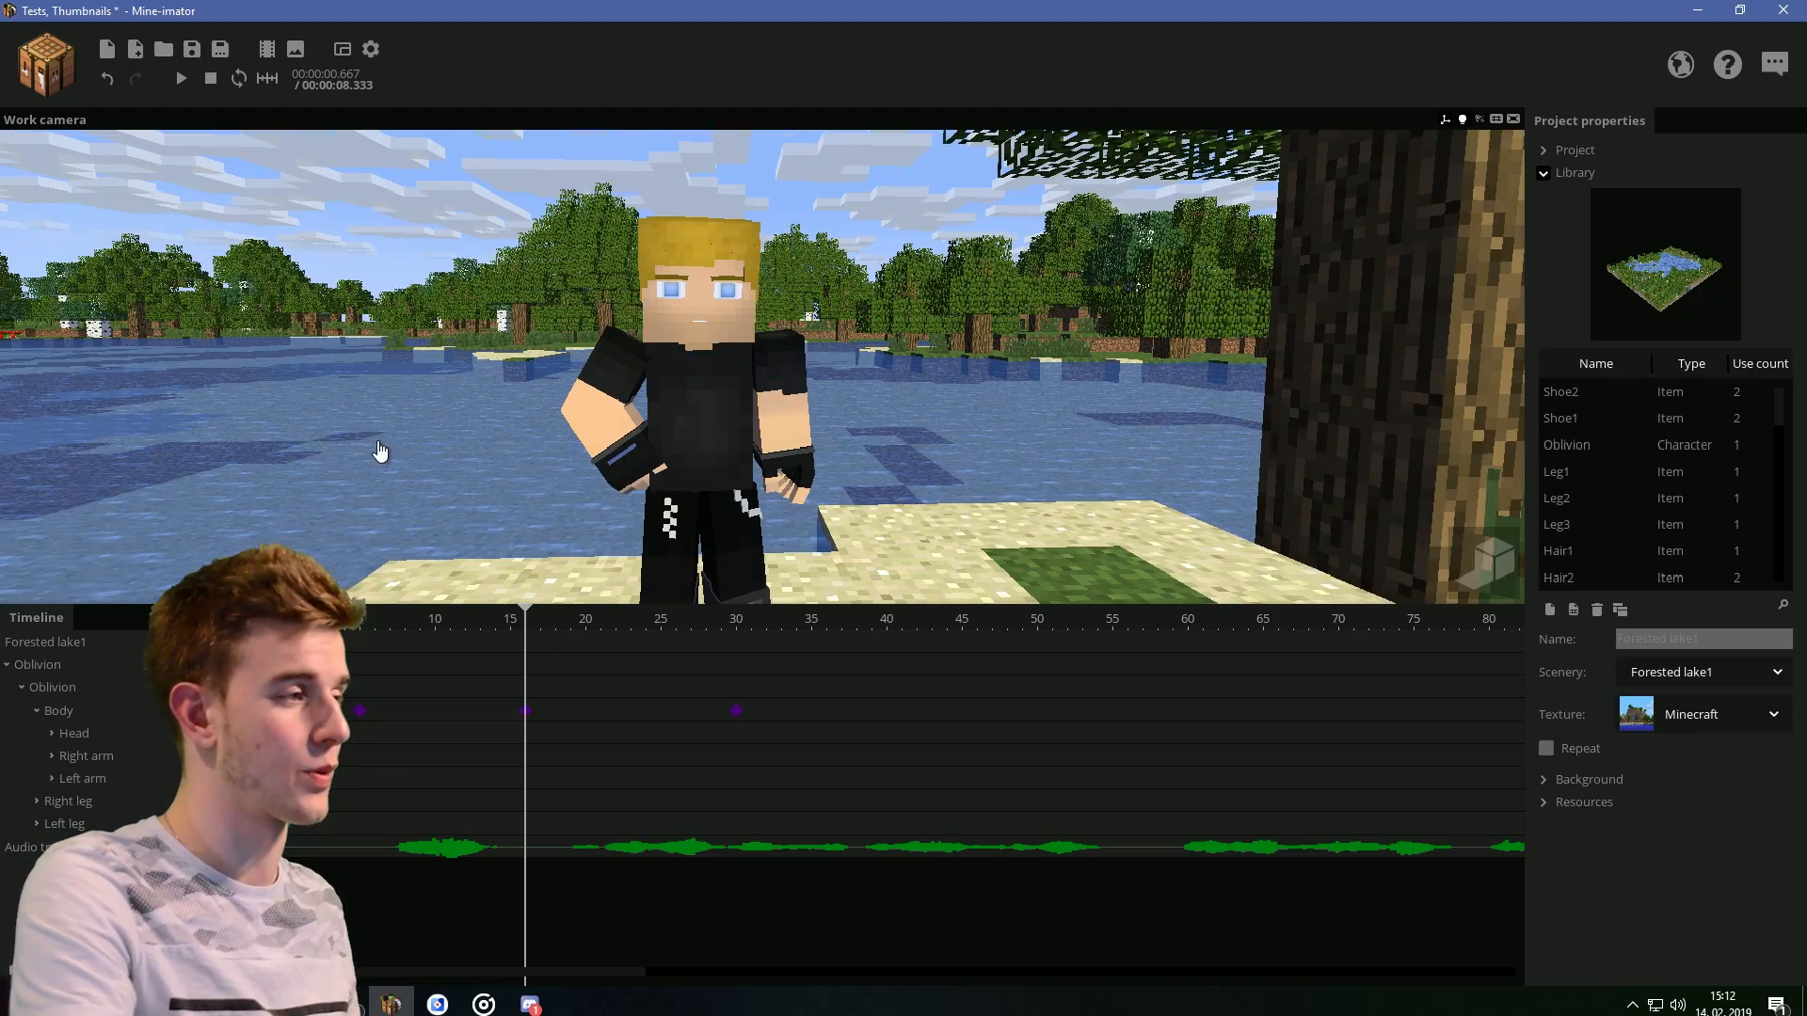
key("ctrl+s")
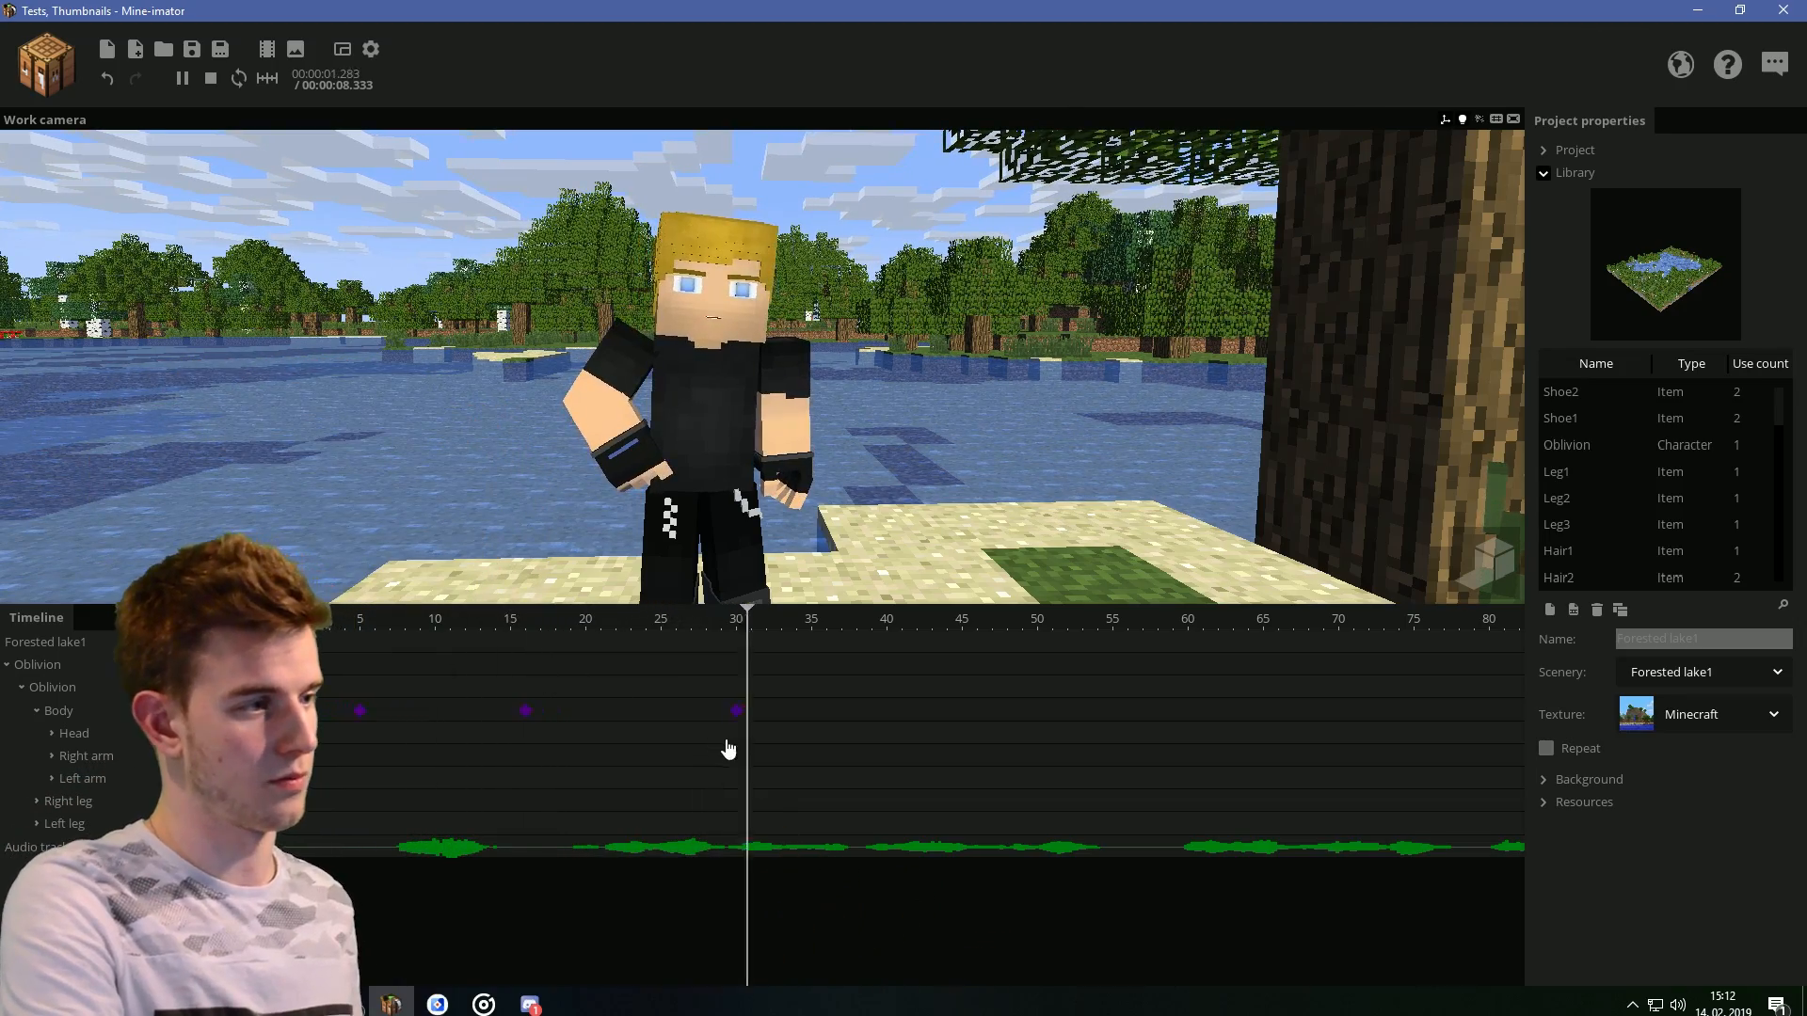
Give the frame 16 Body keyframe an Ease in and out transition and move the frame 30 keyframe to frame 31
left_click(526, 711)
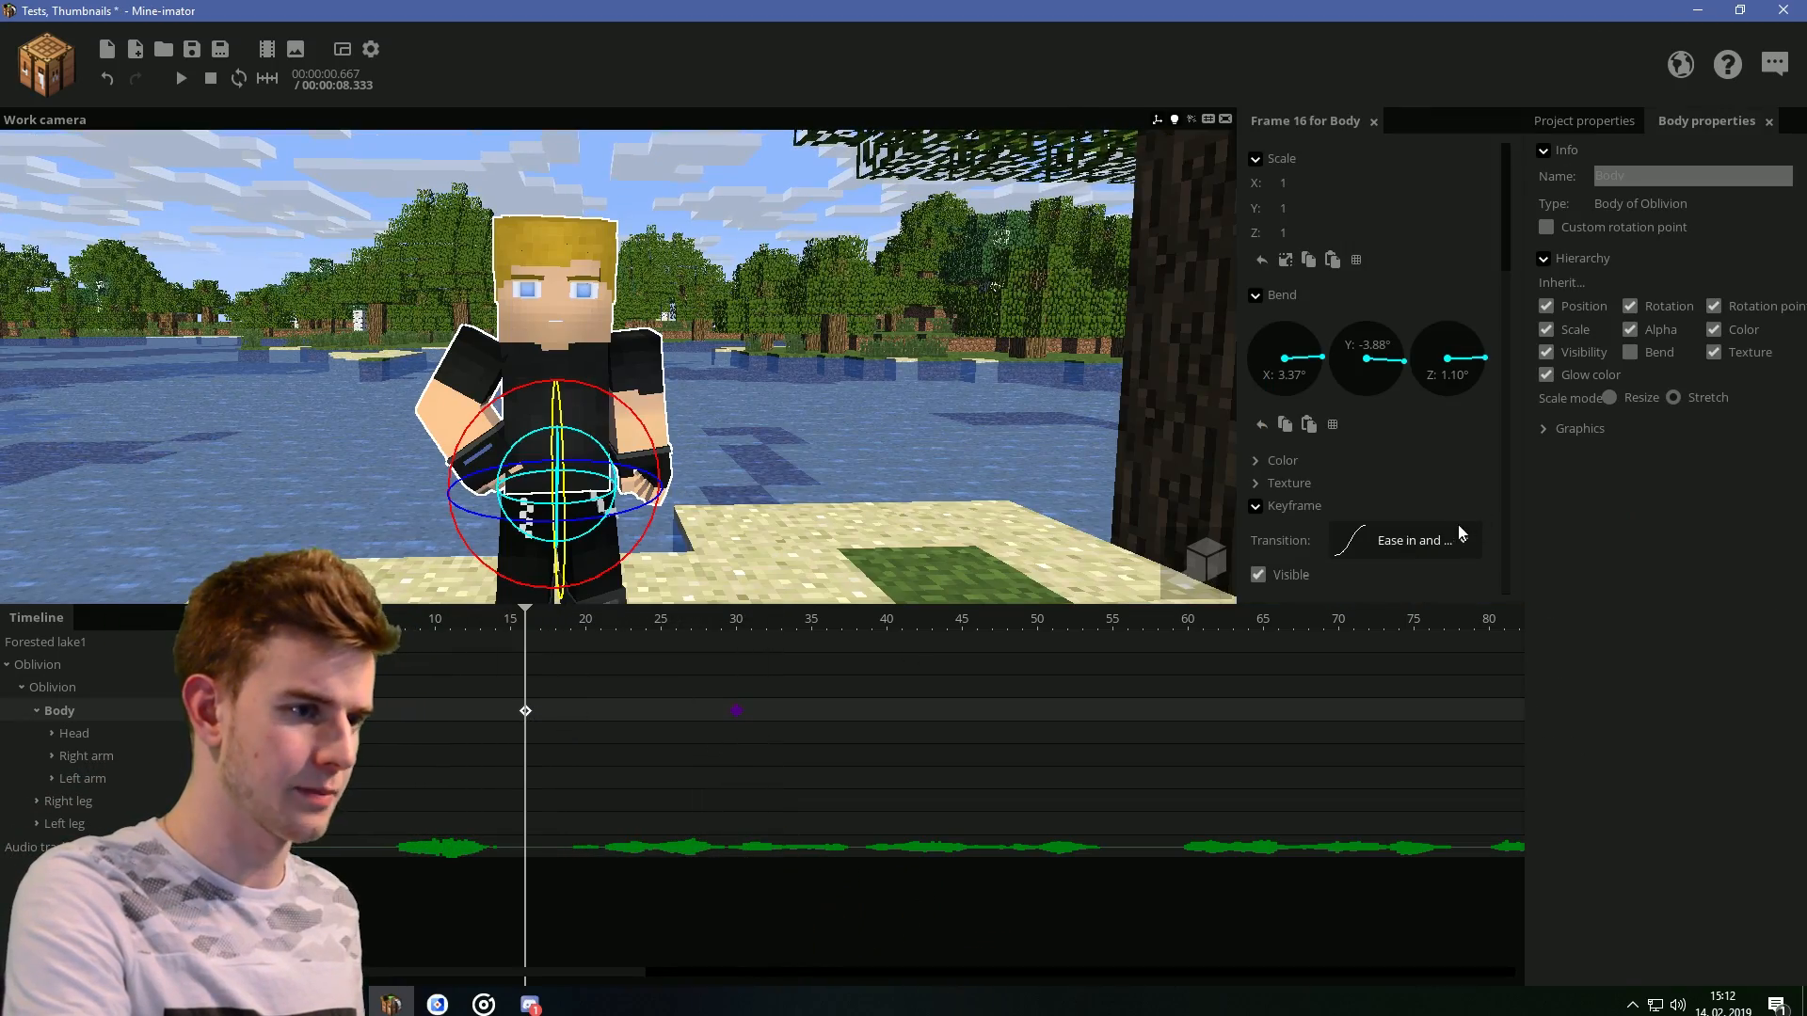
left_click(737, 710)
left_click_drag(749, 649, 564, 650)
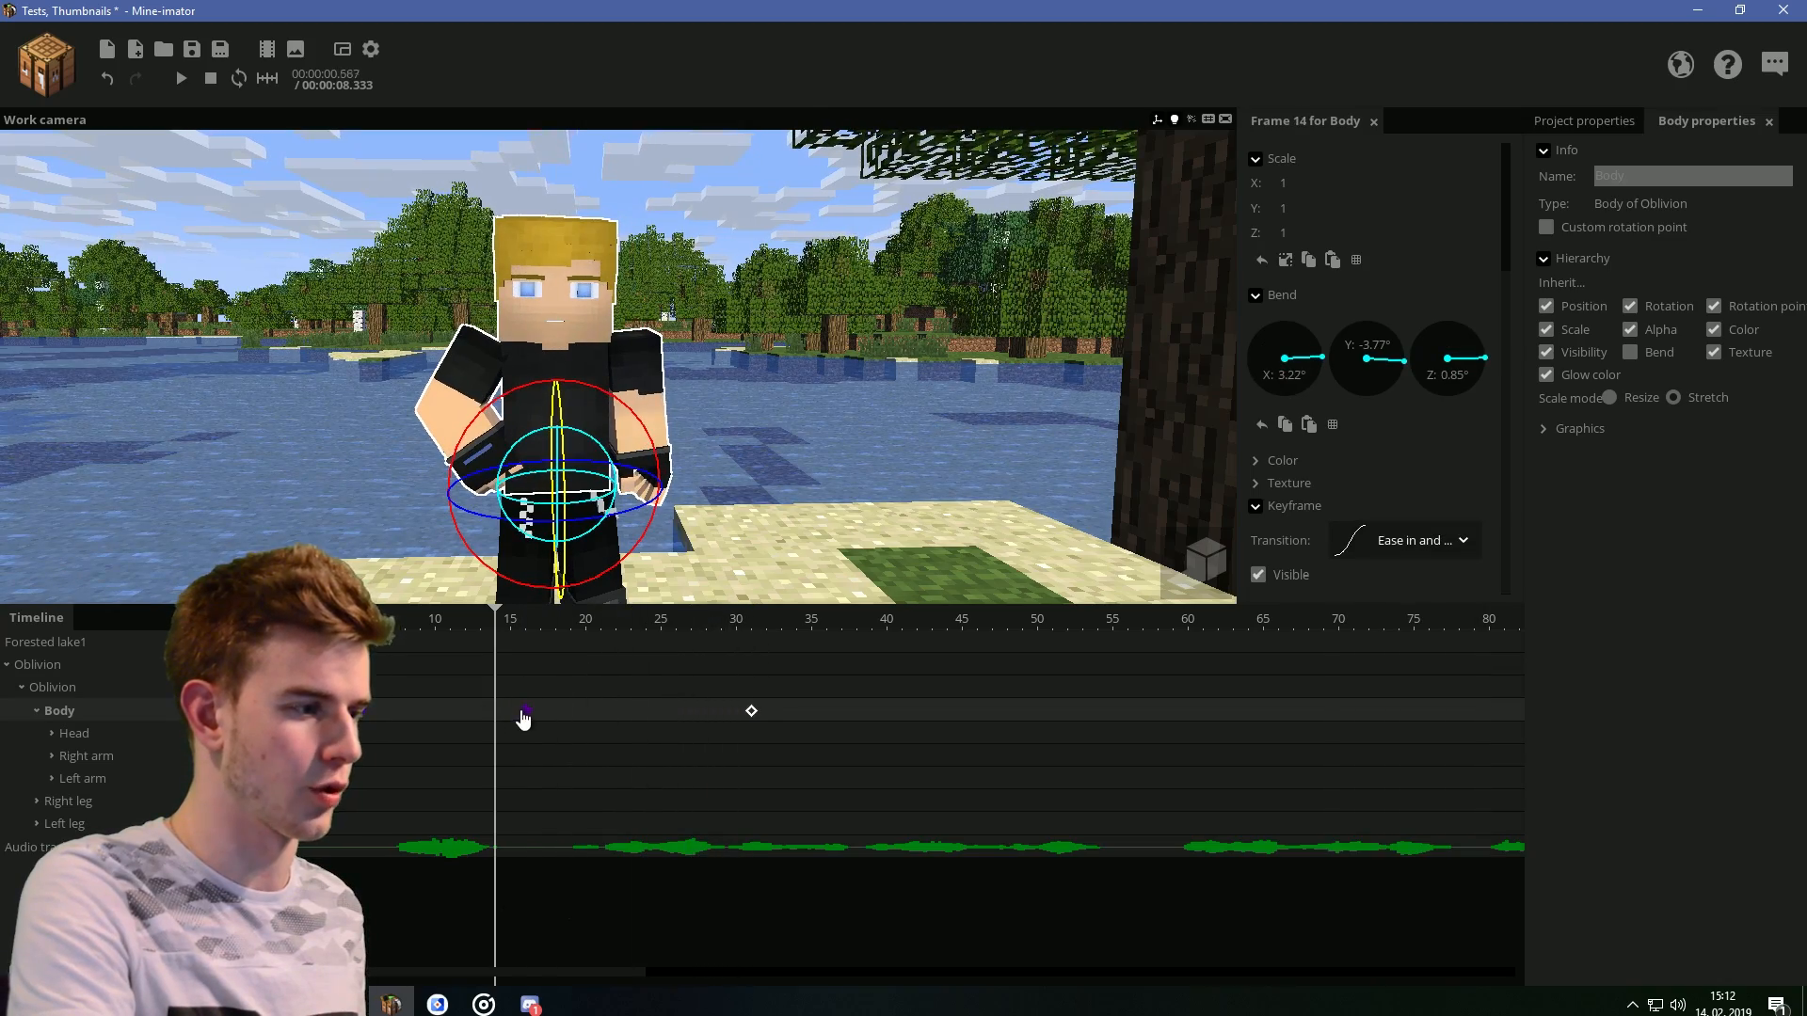
left_click(524, 715)
left_click(795, 442)
key("ctrl+s")
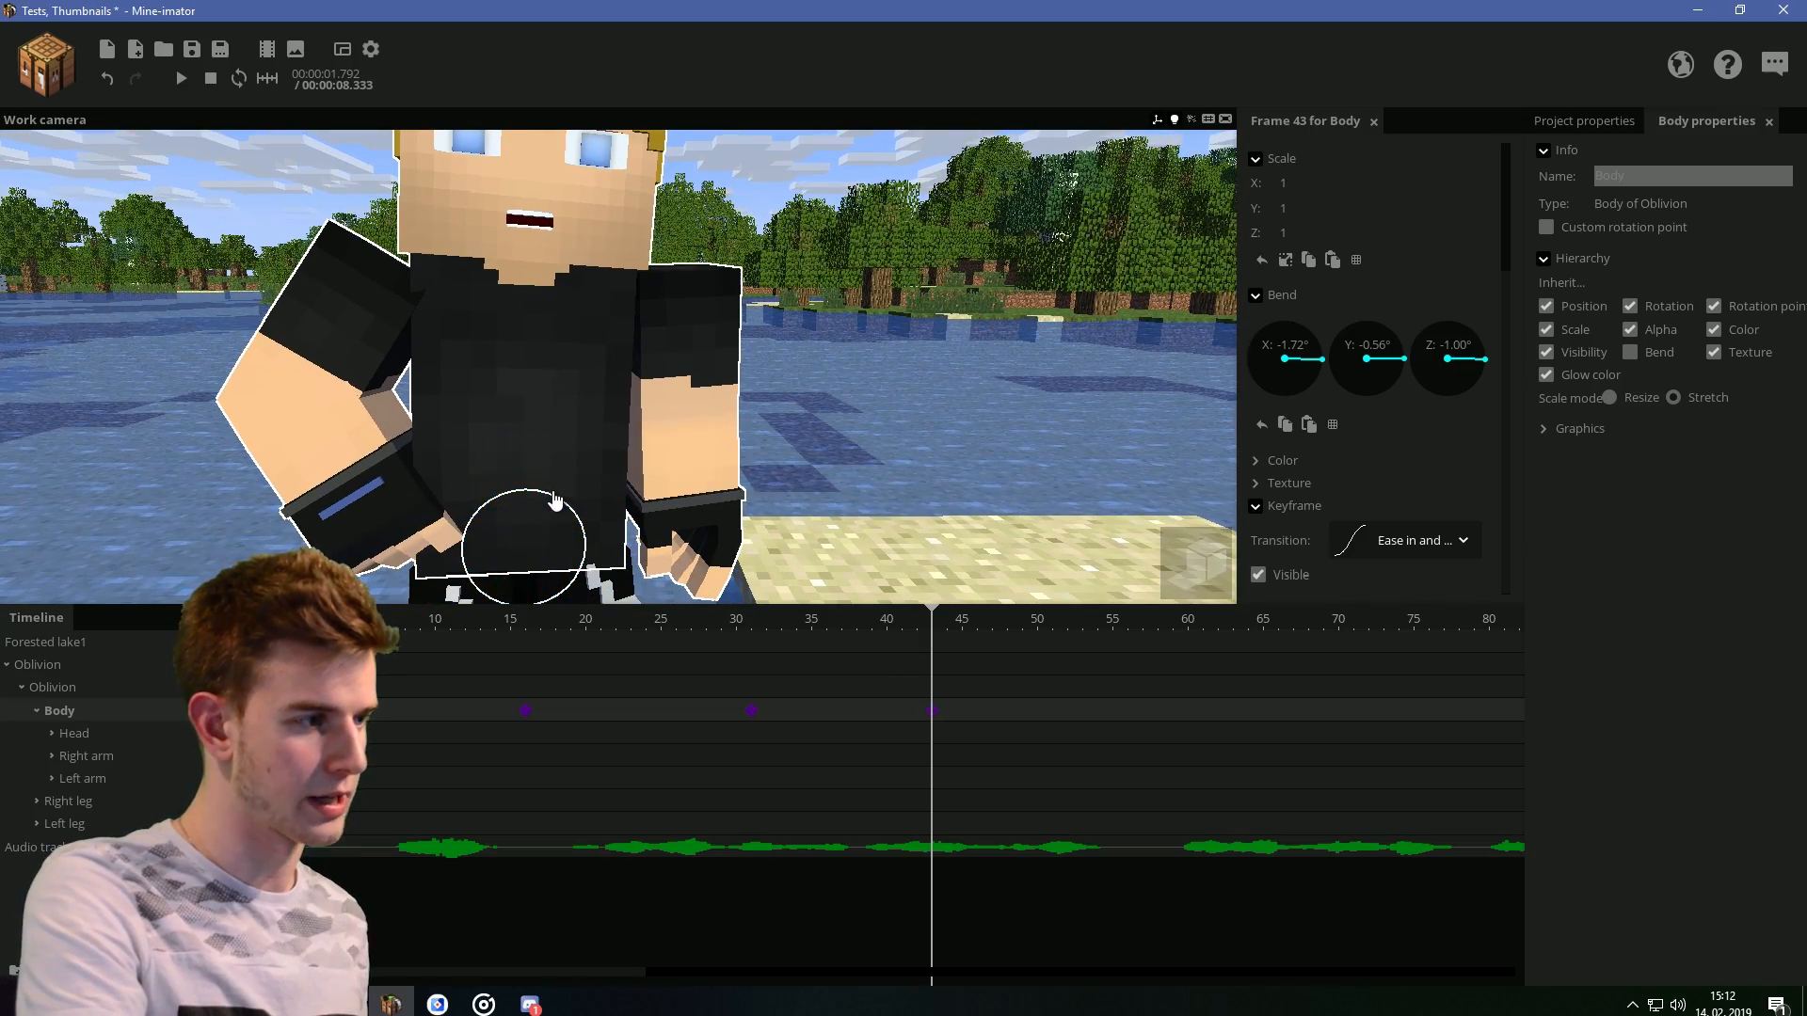
Bend the Body at frame 43 to about X -1.46°, Y -1.27° and Z 0.17°, and save the project
middle_click_drag(584, 469, 805, 443)
key("space")
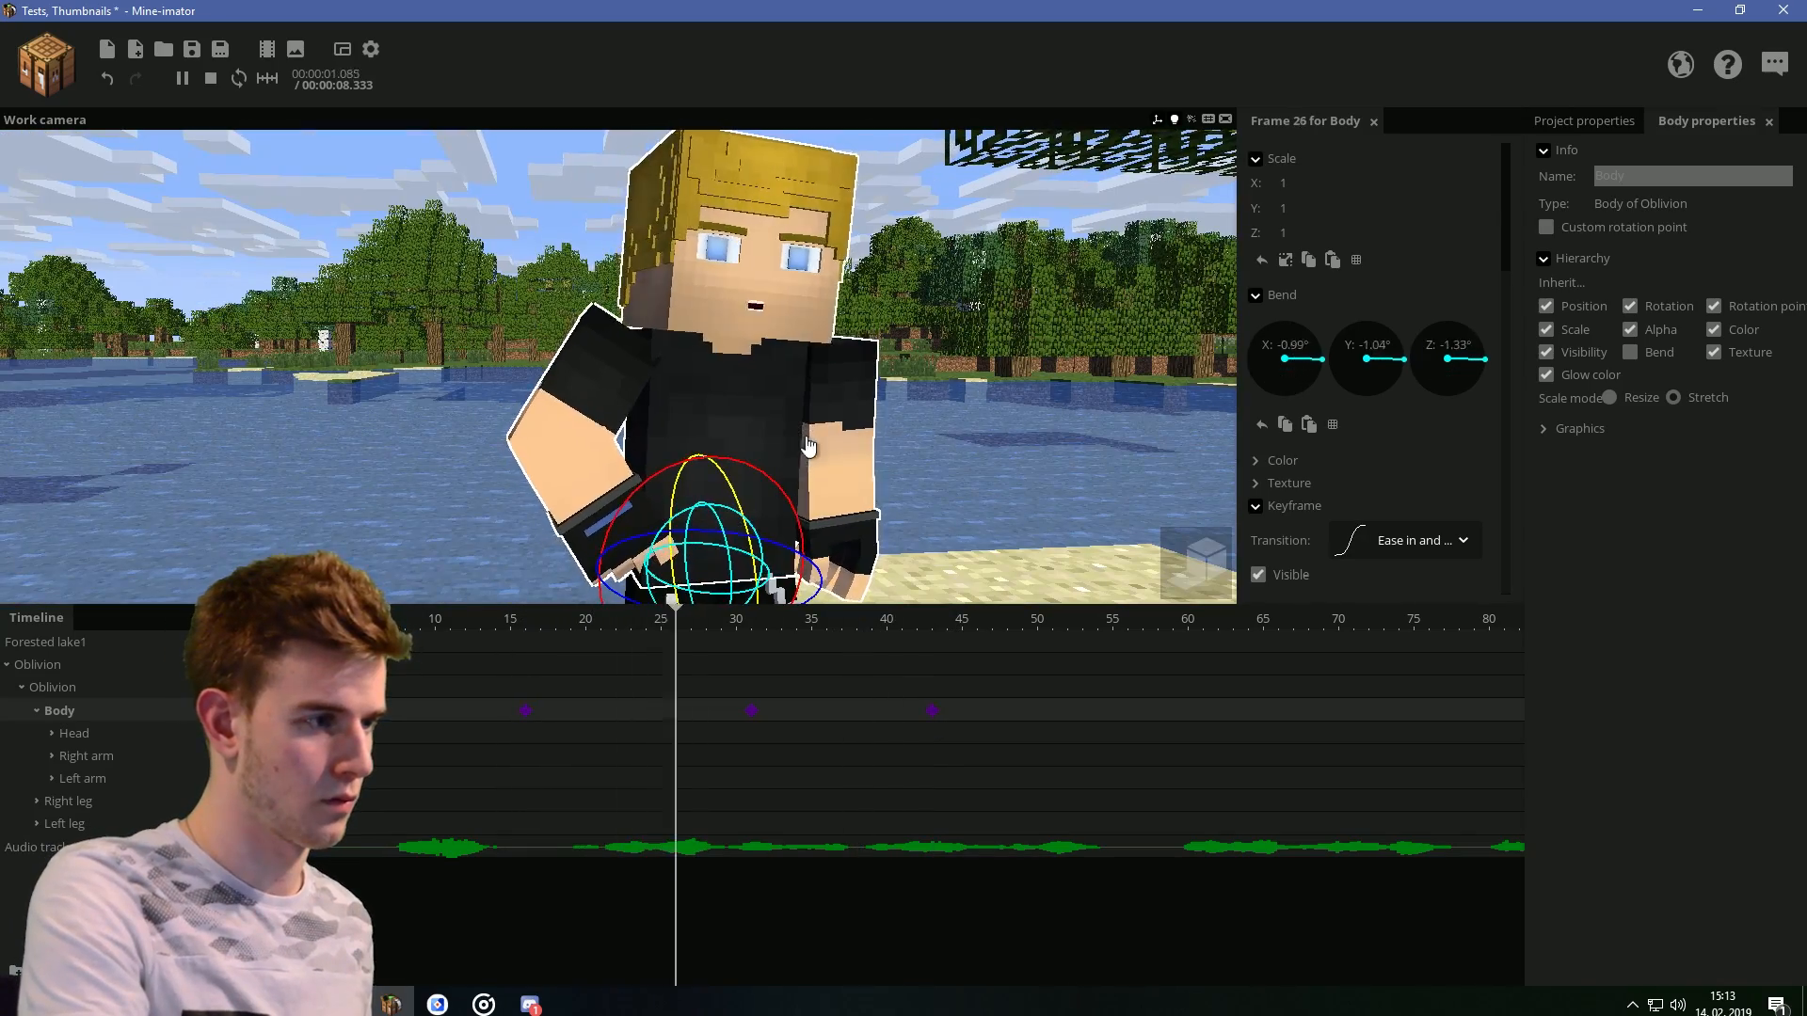
key("space")
left_click(932, 712)
left_click_drag(880, 508, 747, 518)
left_click_drag(819, 464, 813, 519)
left_click_drag(759, 504, 753, 507)
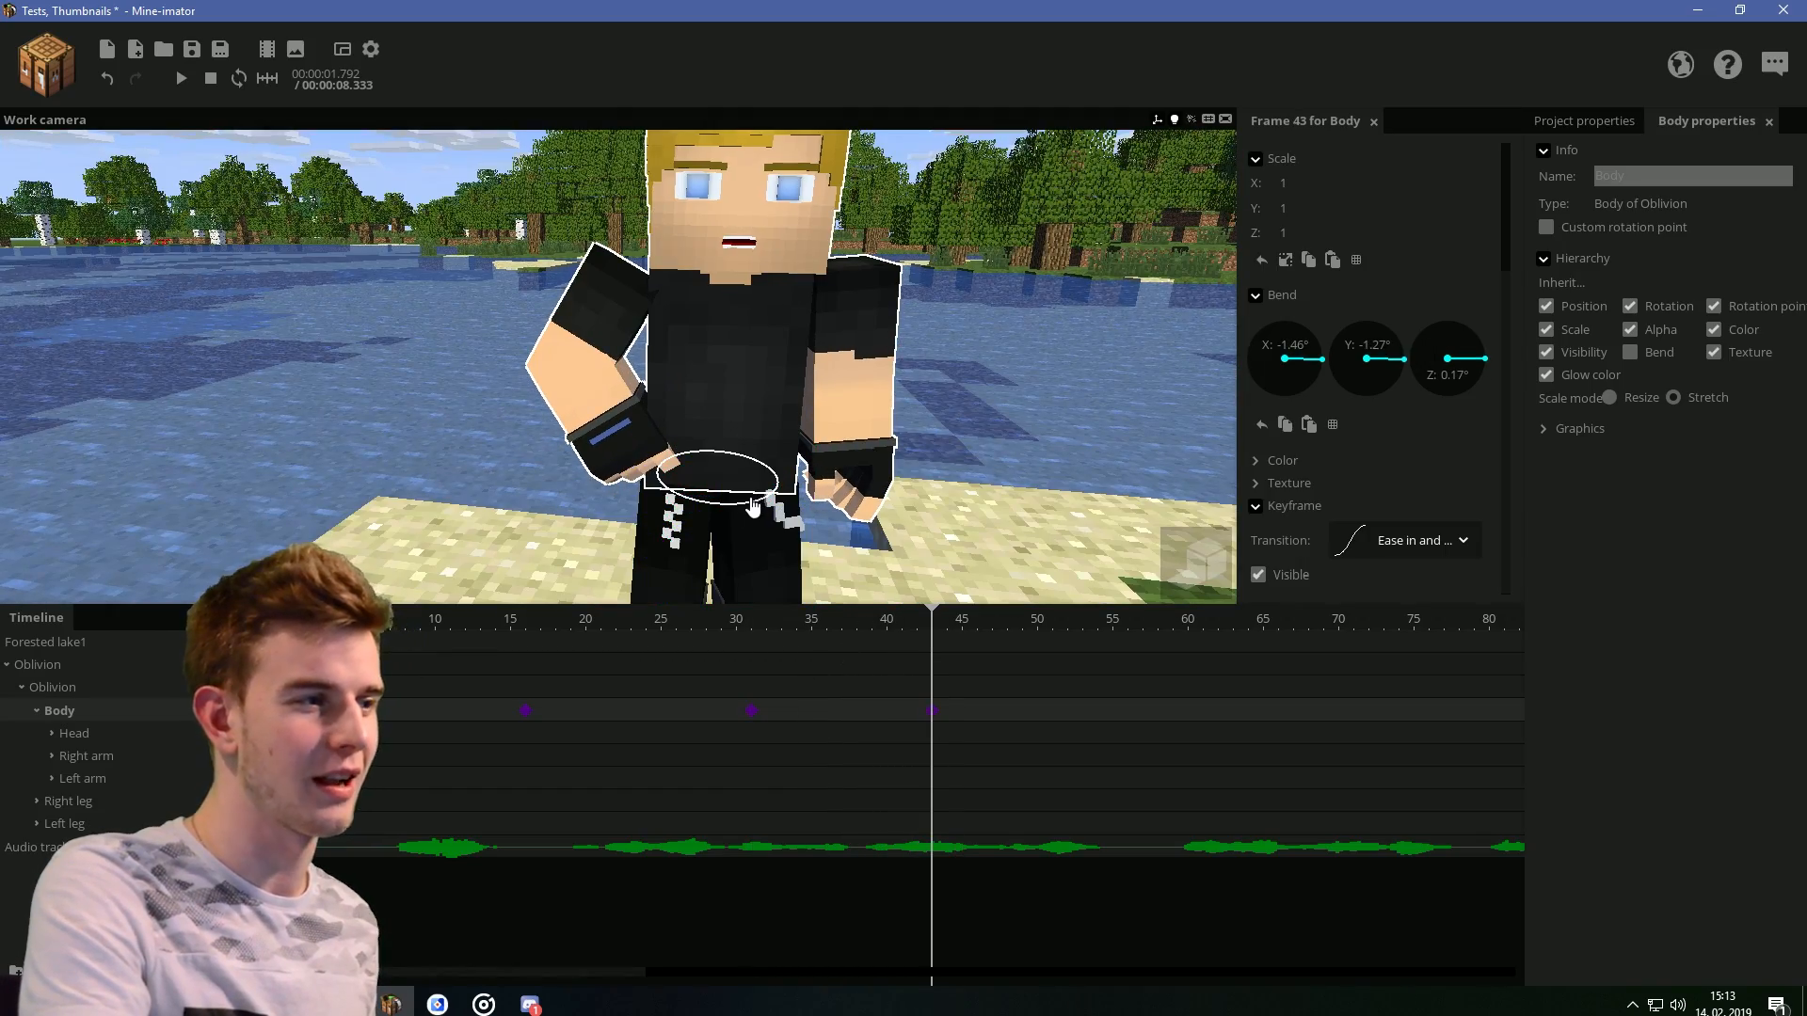
left_click(524, 403)
key("ctrl+s")
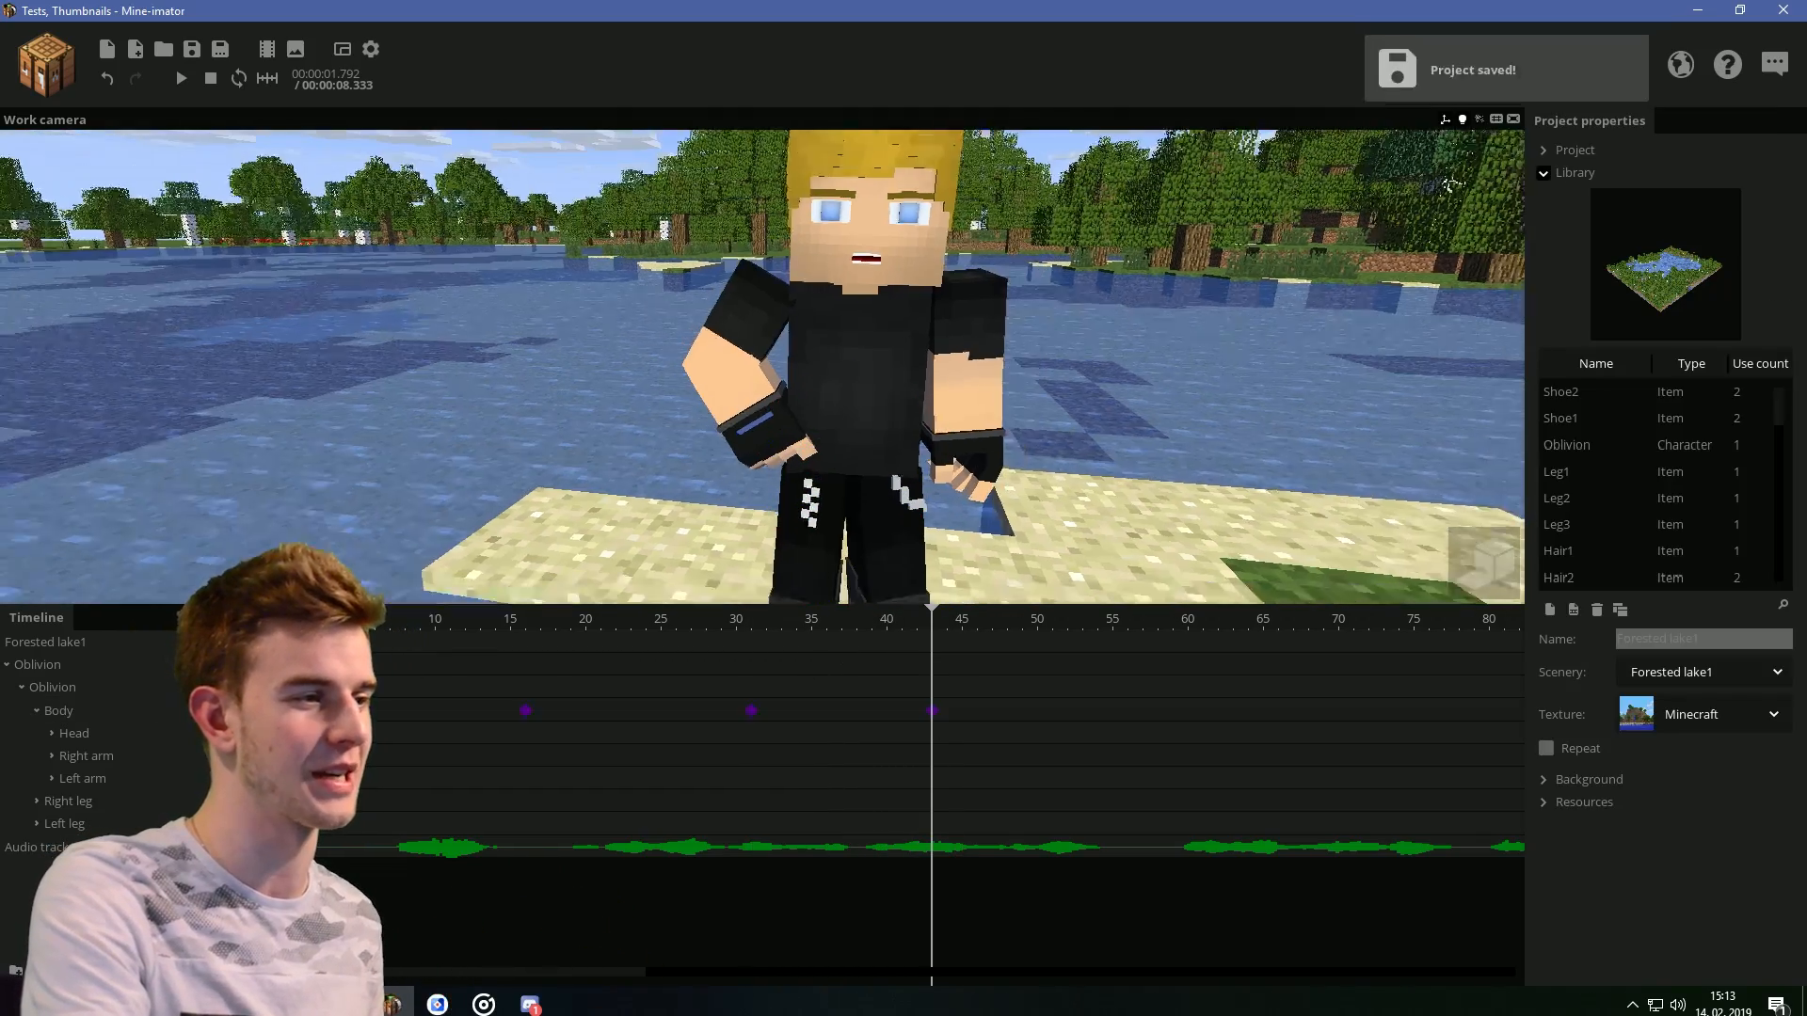
Key the Body at frame 56 with its Z bend at about -0.41° and play back the motion
right_click_drag(521, 420, 565, 398)
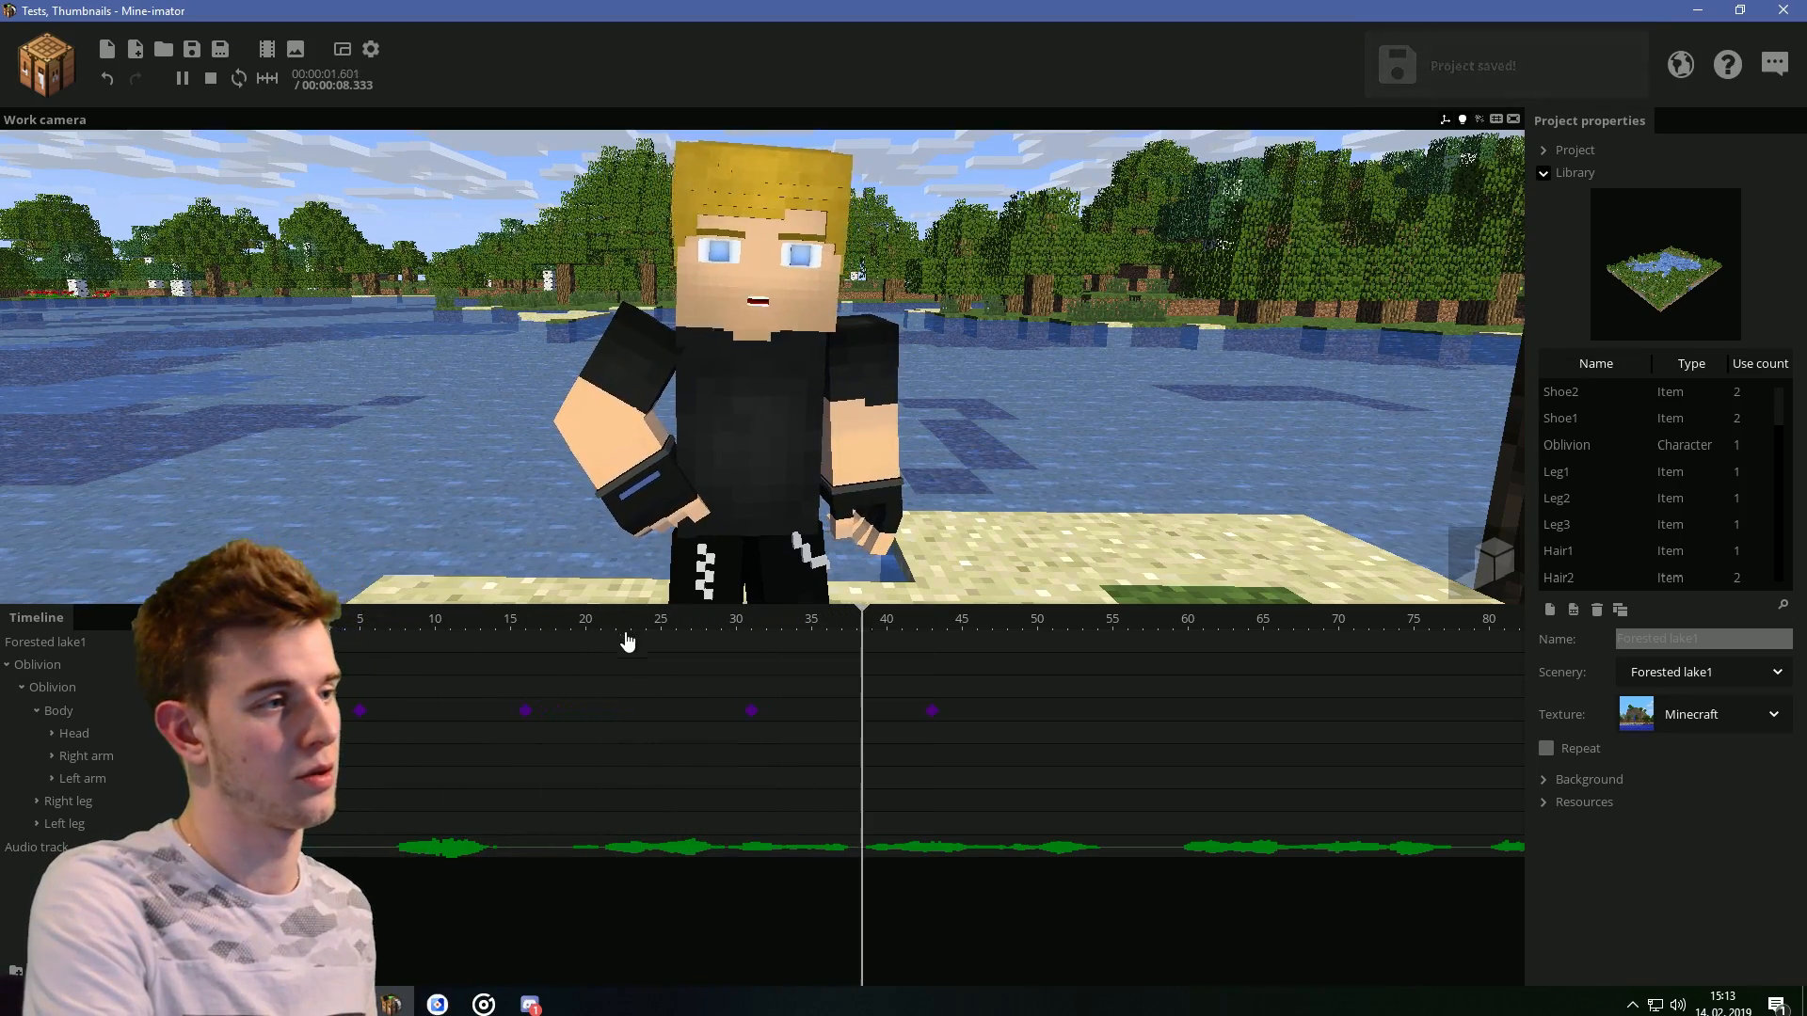
key("space")
left_click(690, 471)
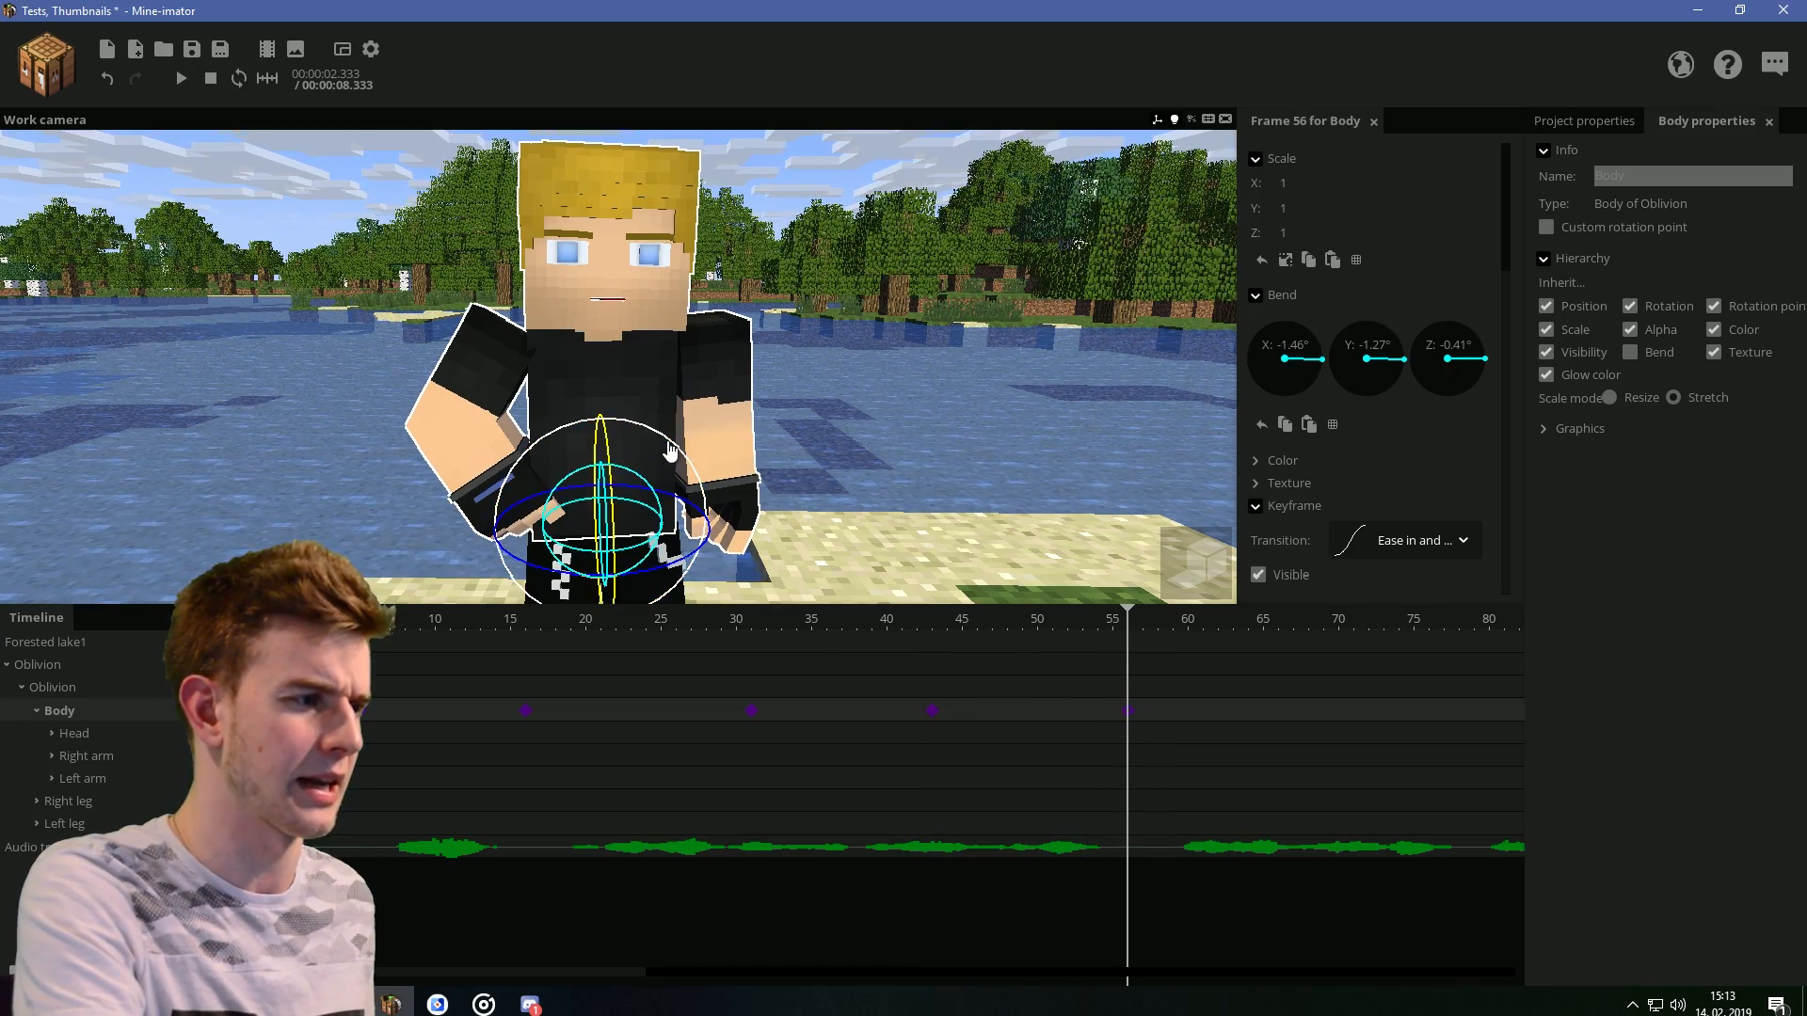
key("space")
key("space")
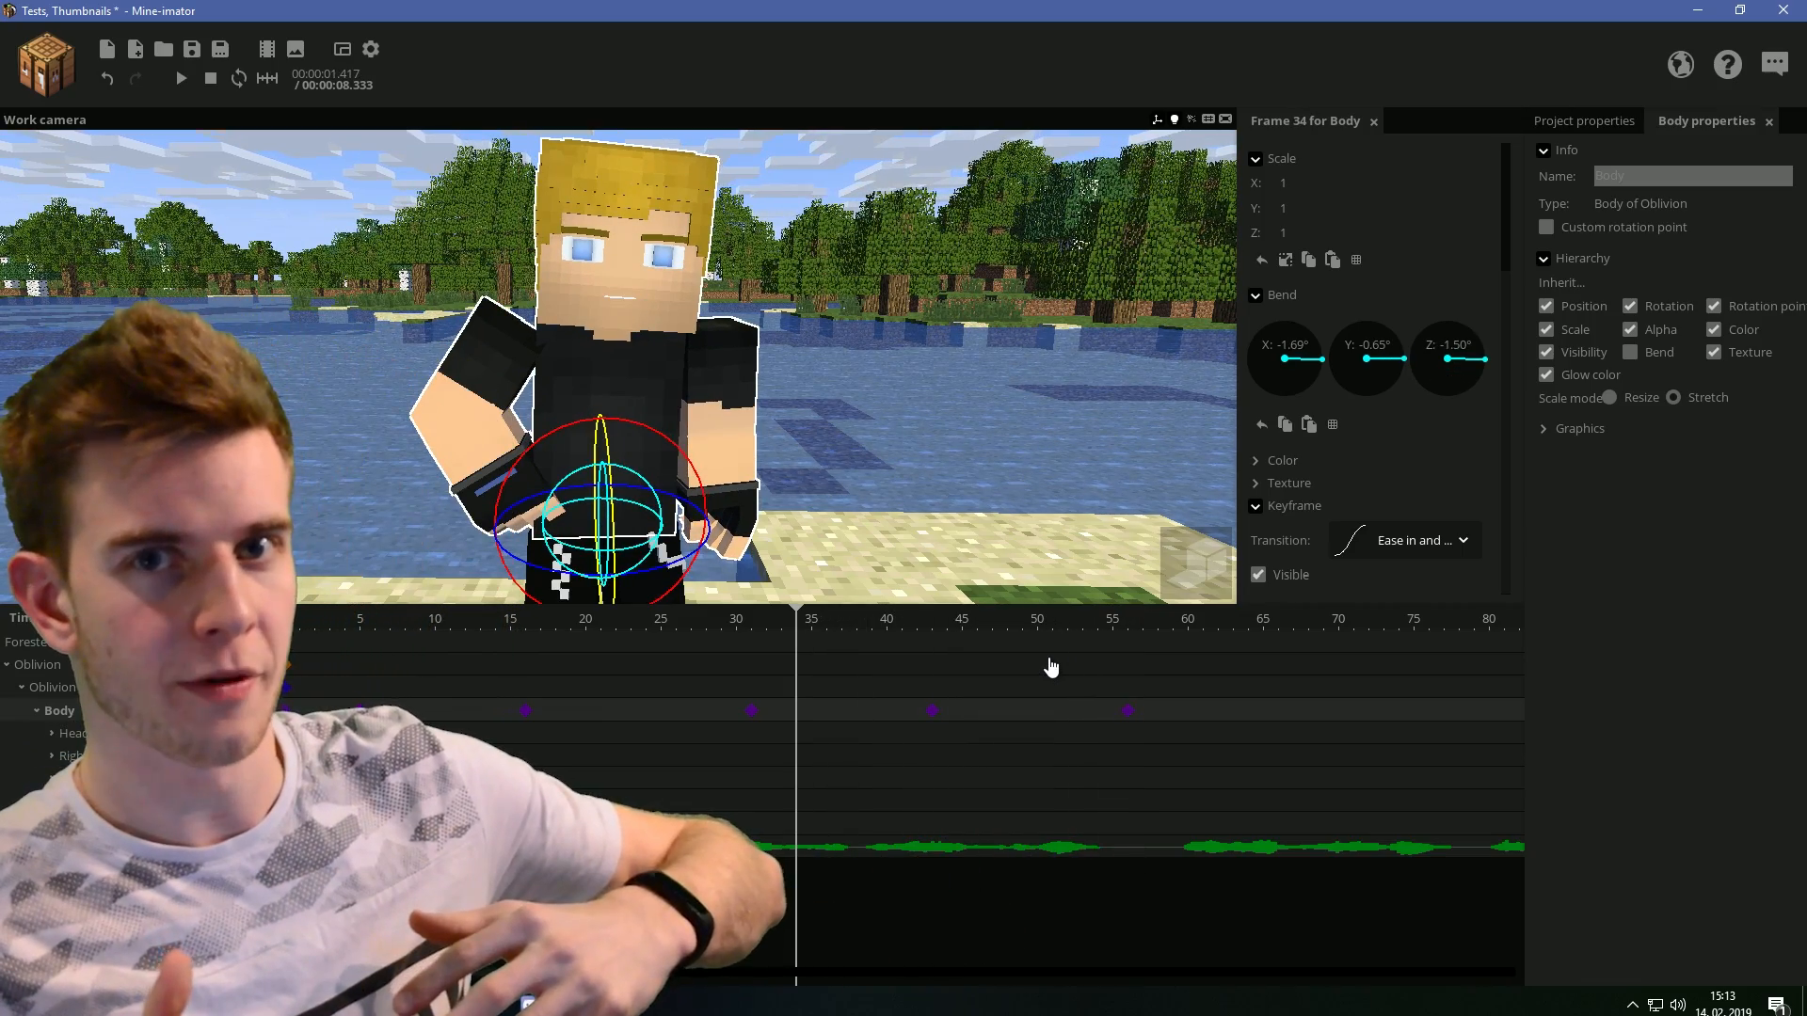
Play back the Body motion in a timeline region from frame 34 to about 58 and save the project
left_click_drag(1191, 688, 726, 766)
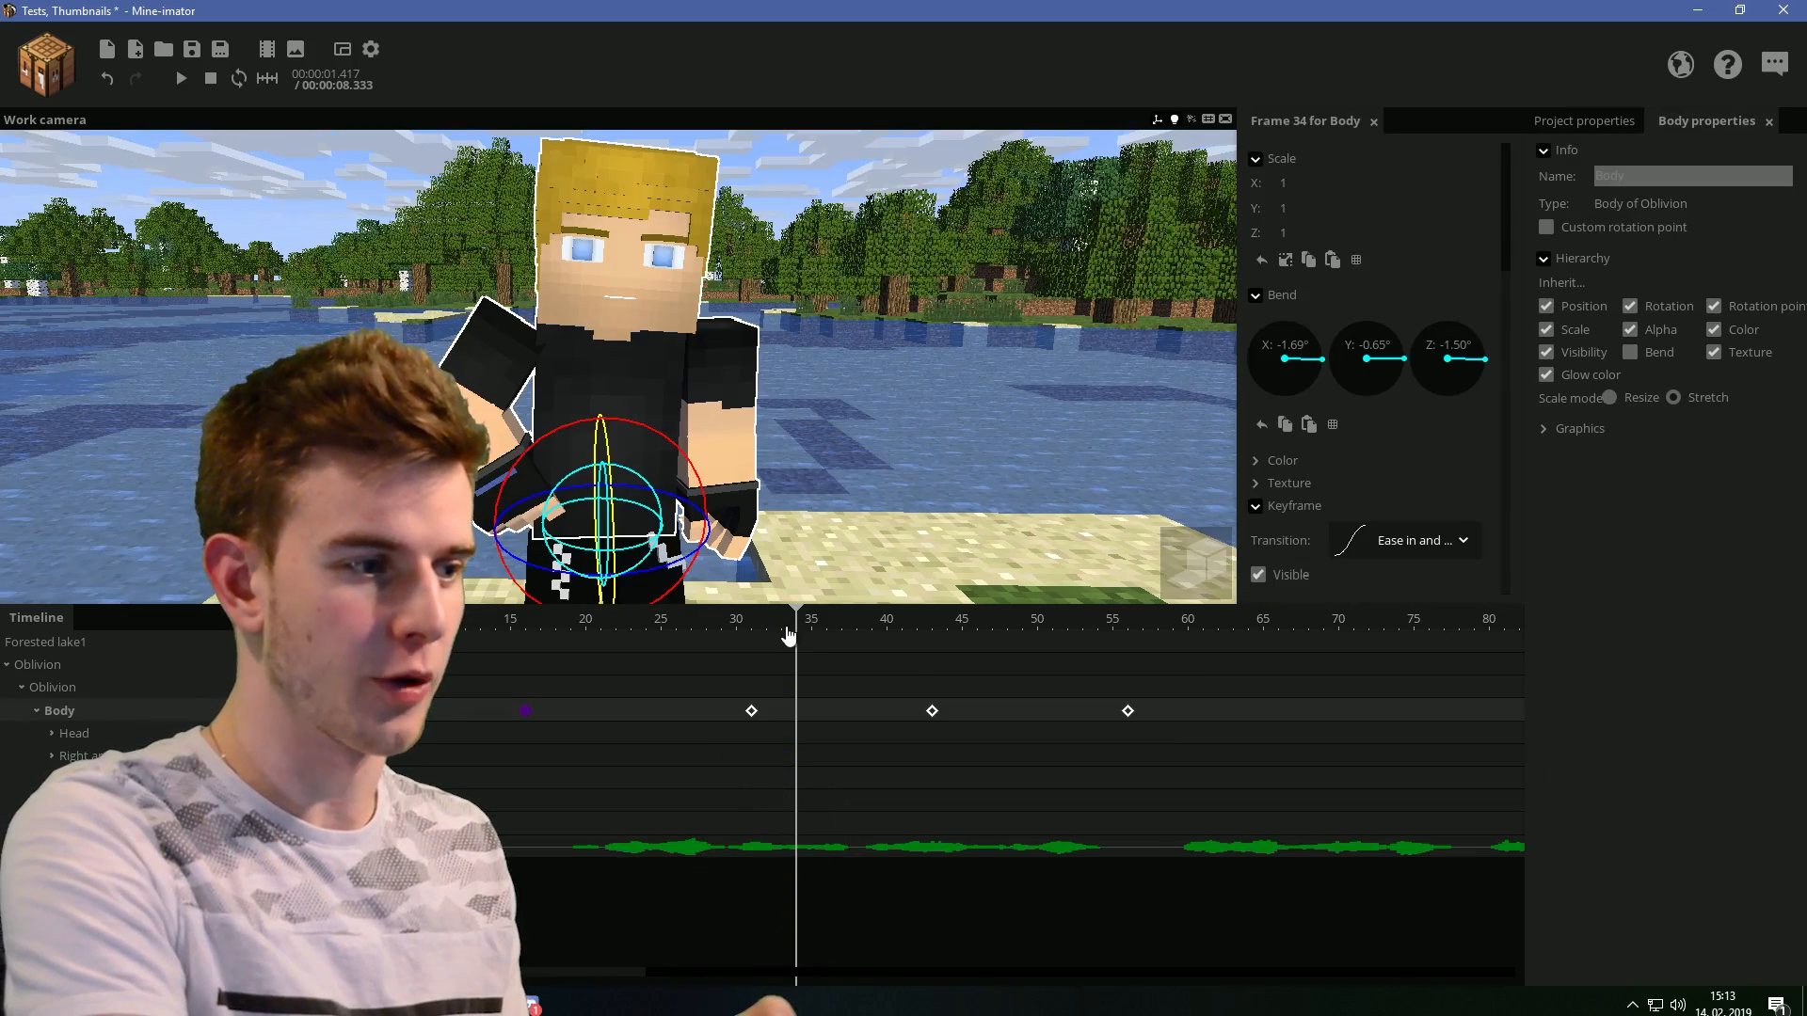
key("space")
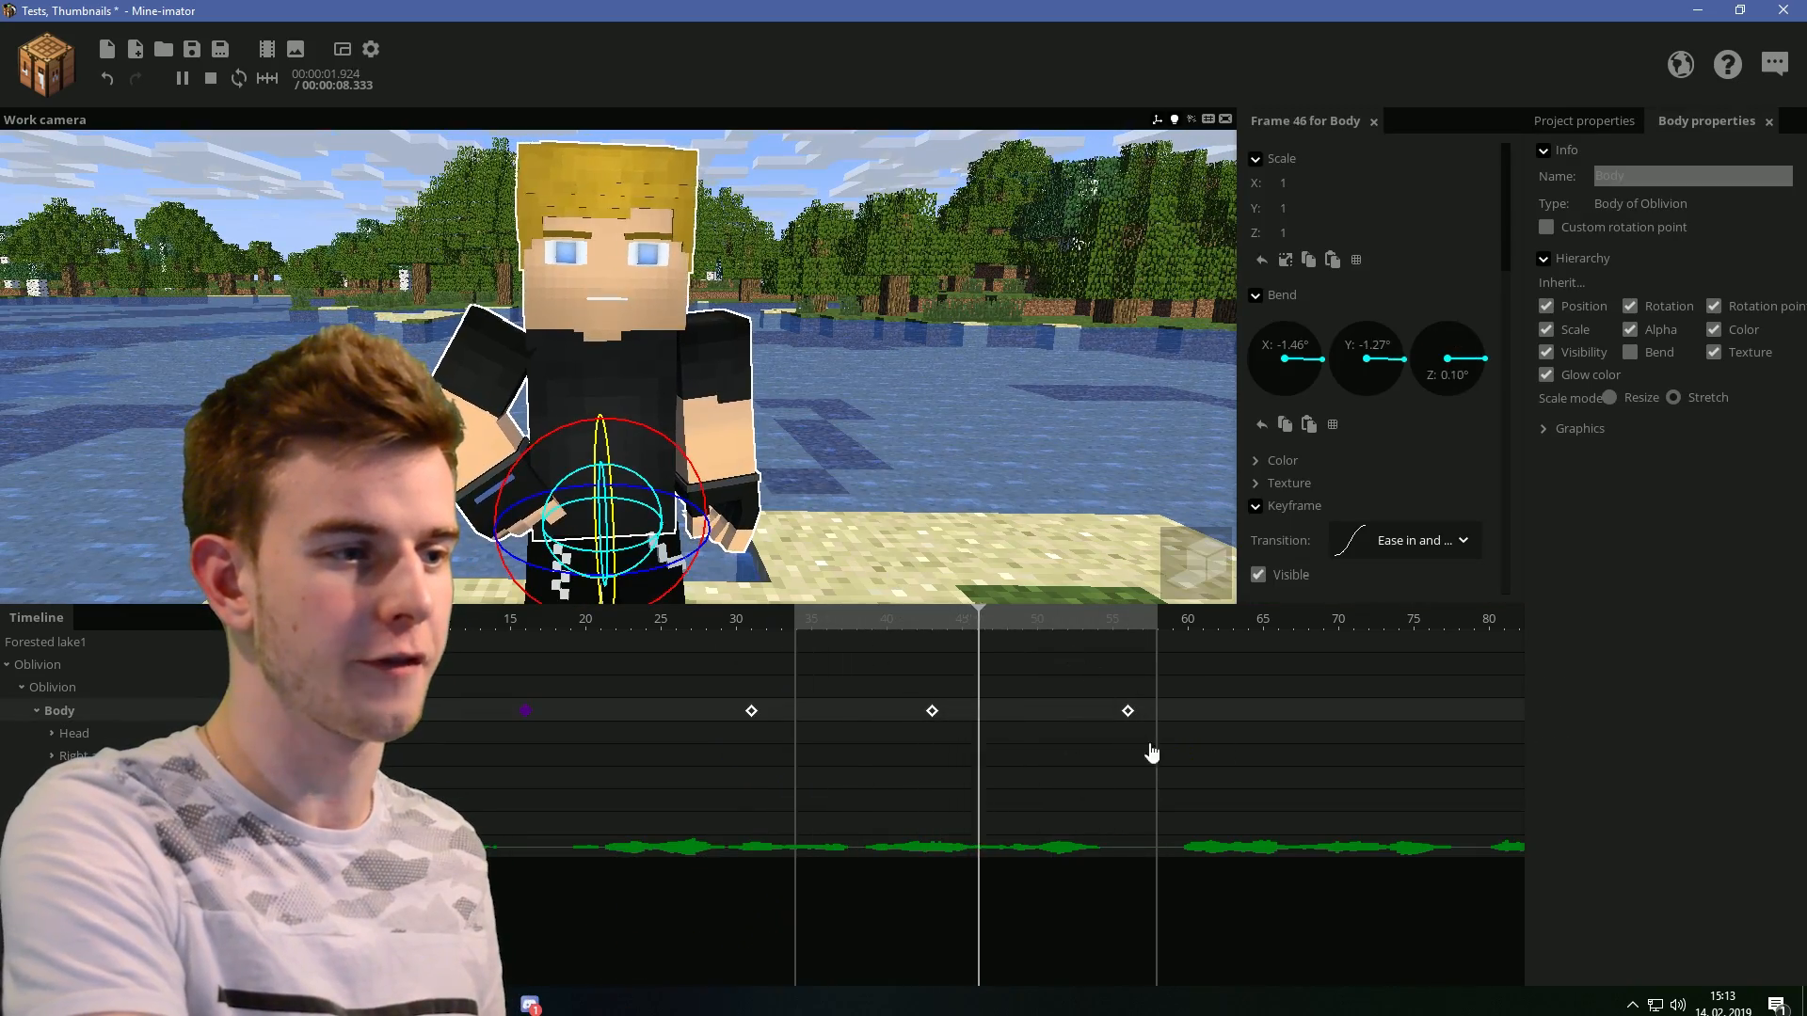
key("space")
key("ctrl+s")
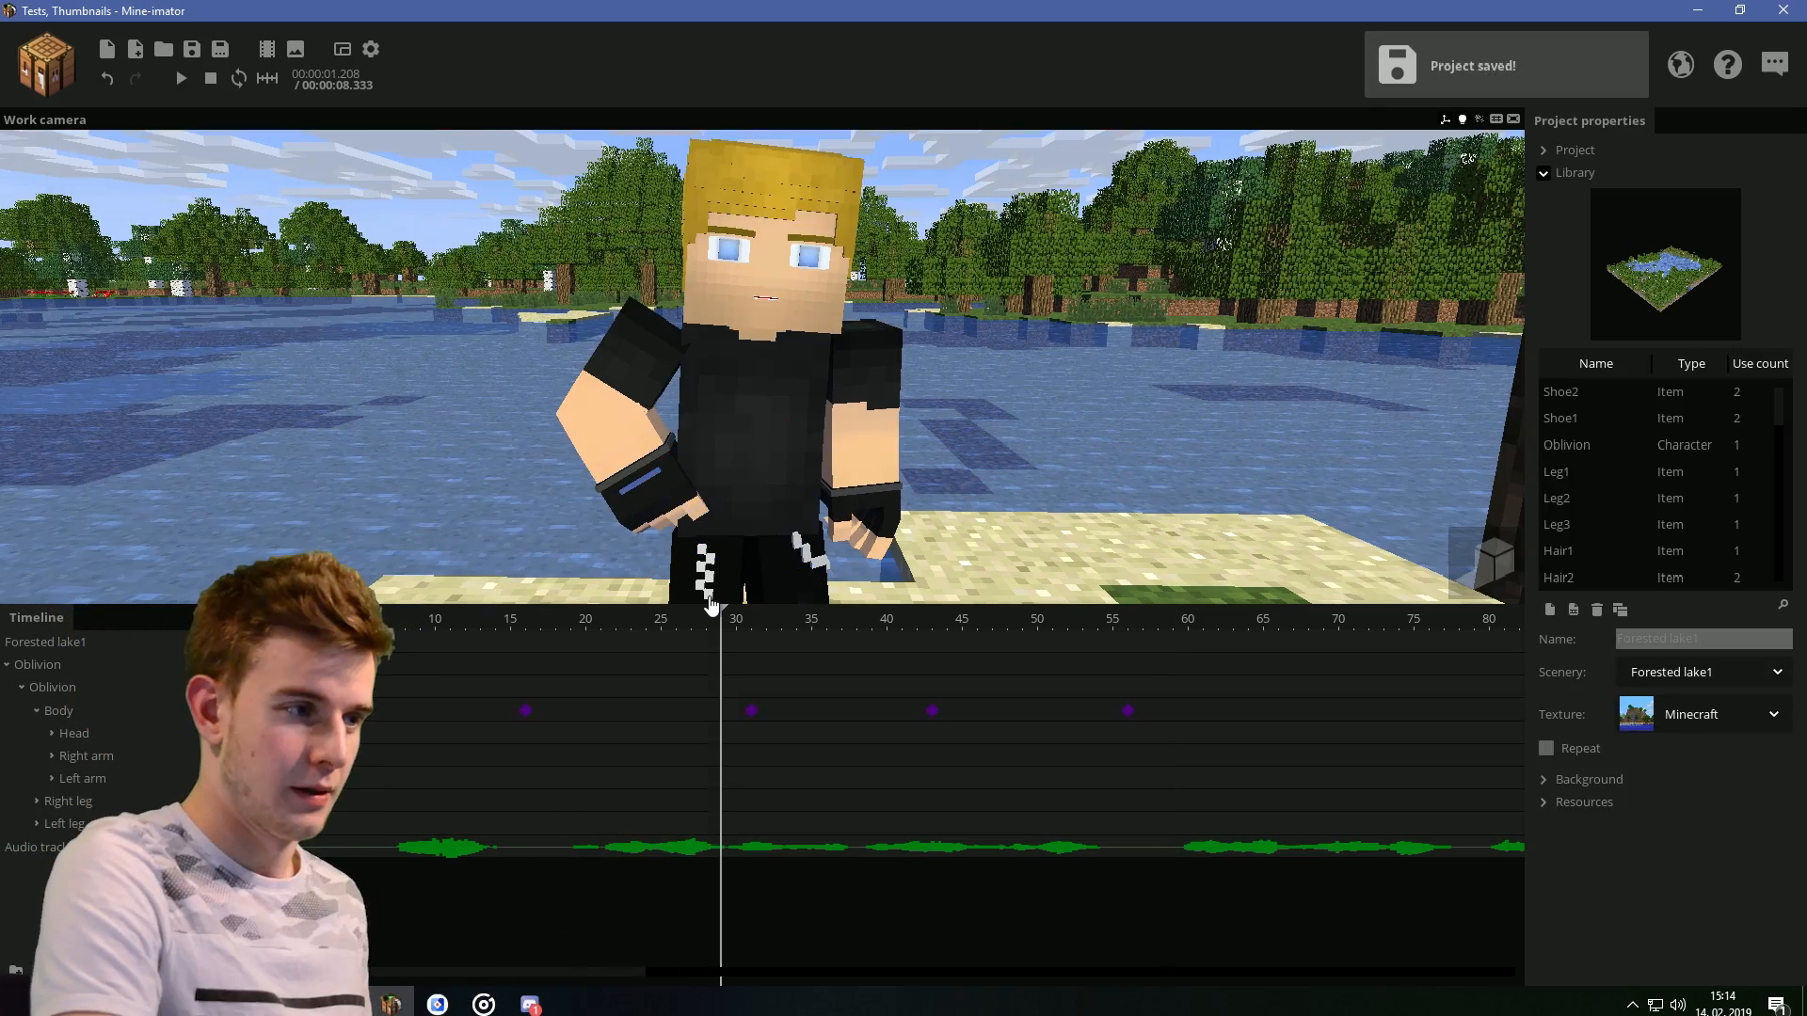
Key the Body's bend at frame 64 to about X -5.62°, Y -3.16°, Z 2.20° and at frame 69 to X 0°, Y 0.76°, Z 0.61°
key("space")
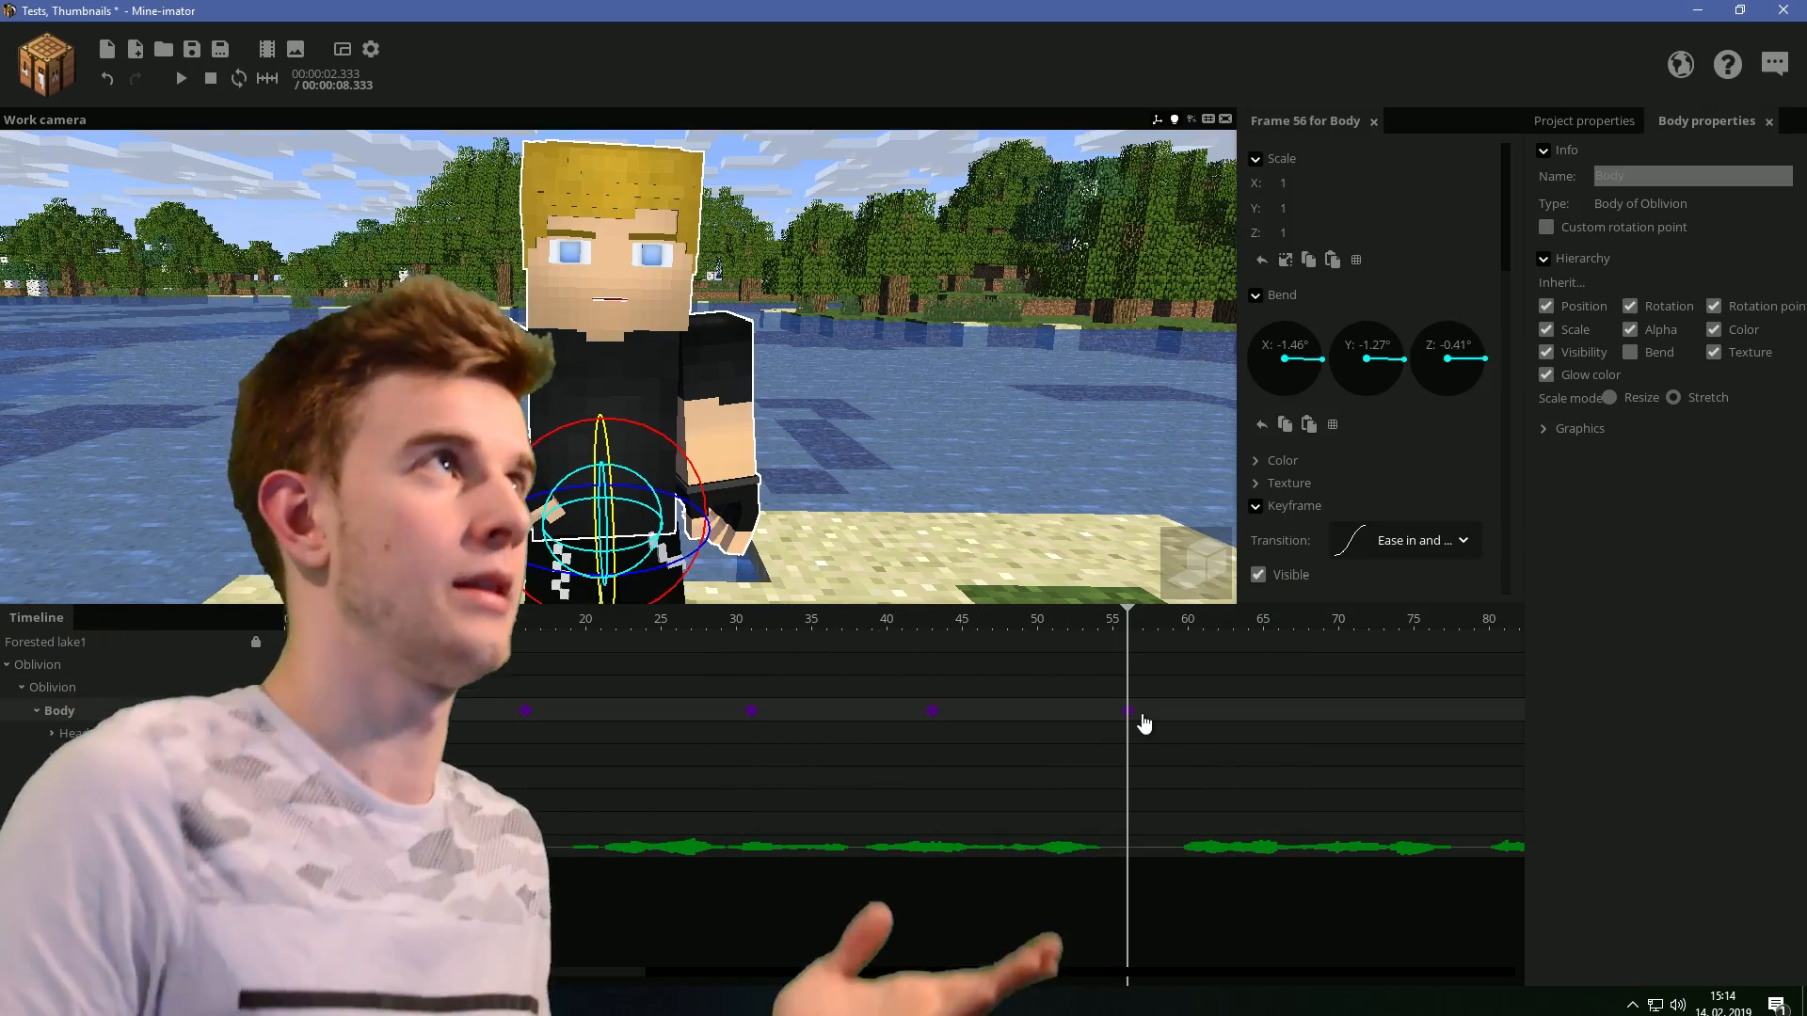
left_click(1243, 722)
left_click(1336, 722)
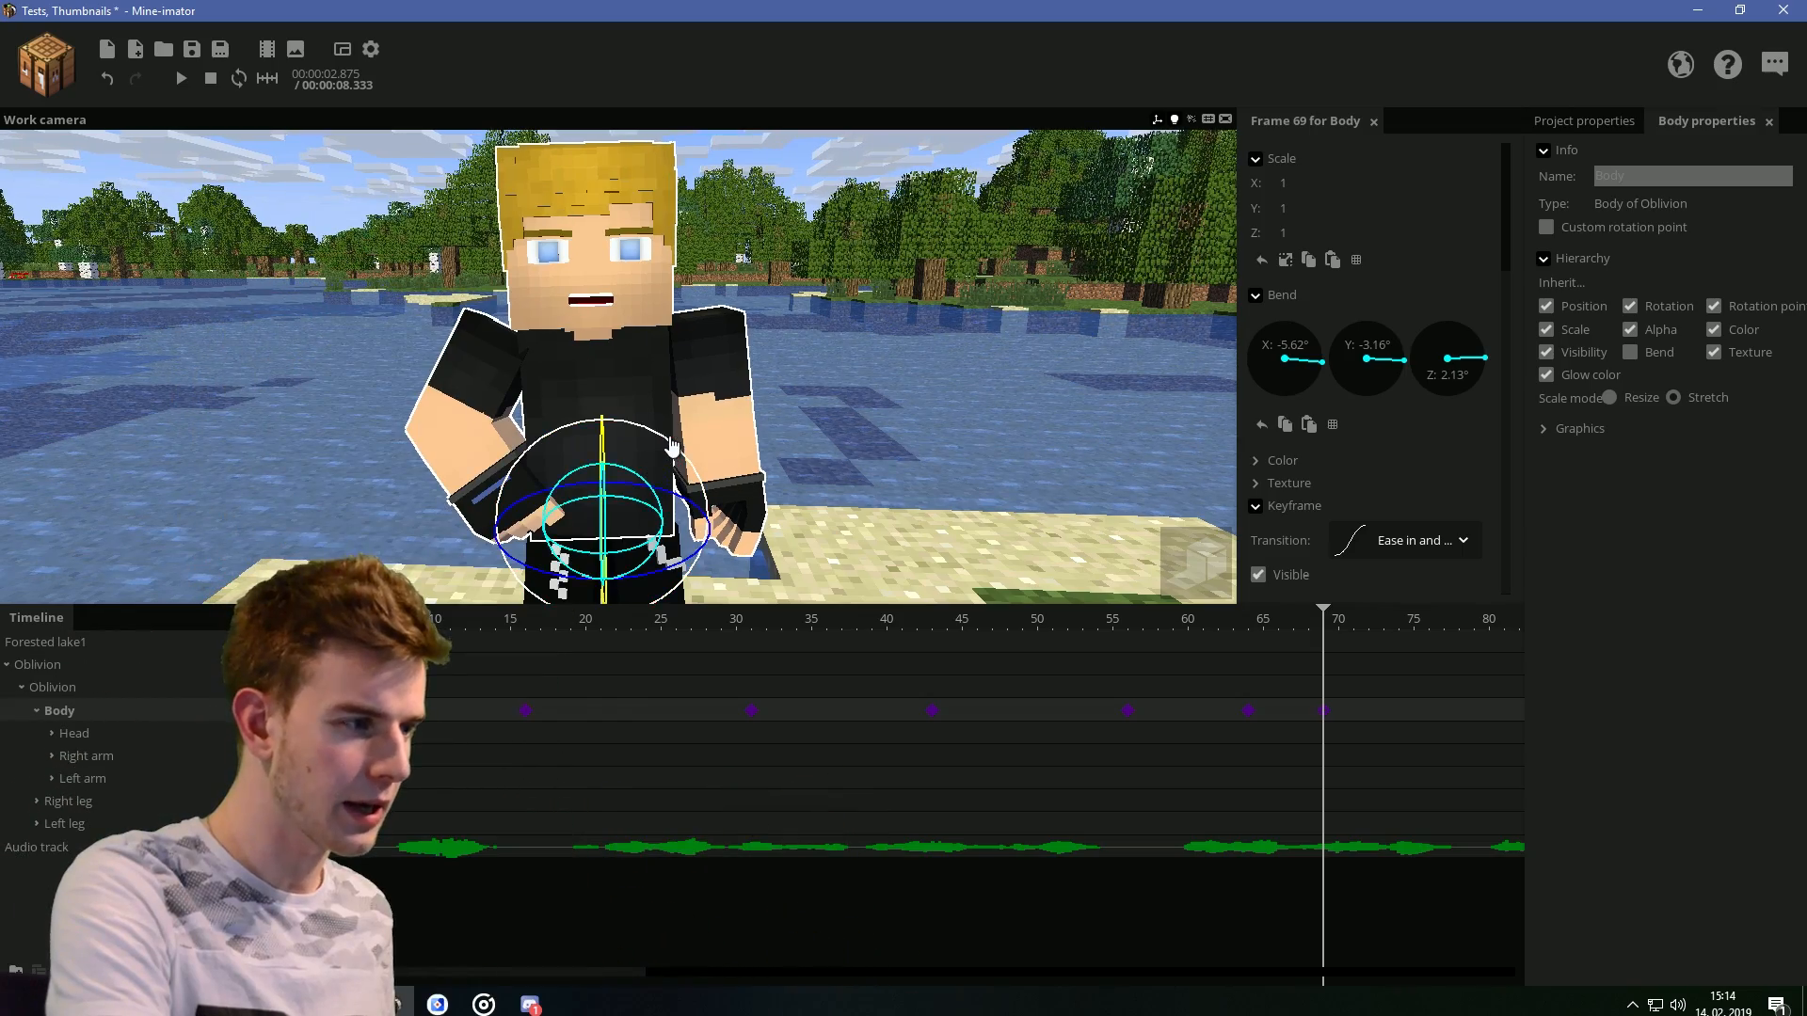
mouse_move(769, 450)
left_mouse_down()
mouse_move(645, 484)
mouse_move(757, 424)
left_mouse_up()
left_click(1172, 623)
key("space")
key("space")
Set the transition of the frame 64 Body keyframe to Ease in (quad) and preview it from just before that frame
left_click(1249, 711)
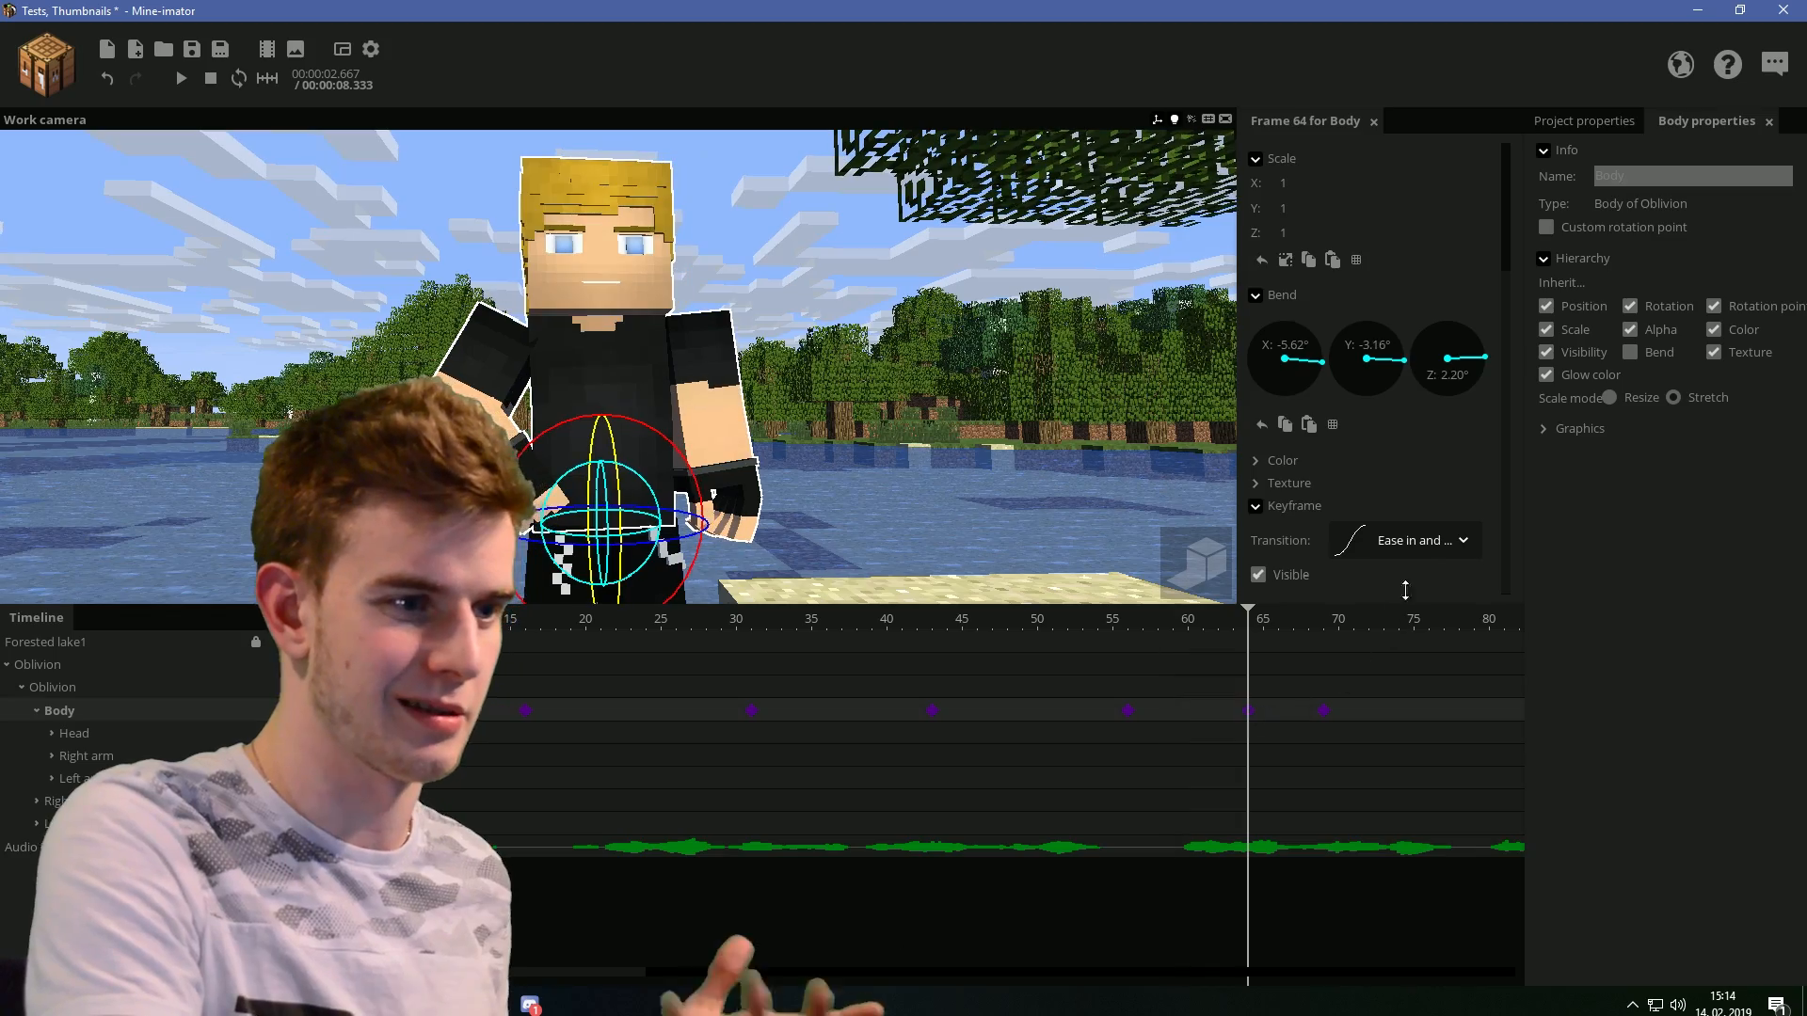
left_click(1416, 540)
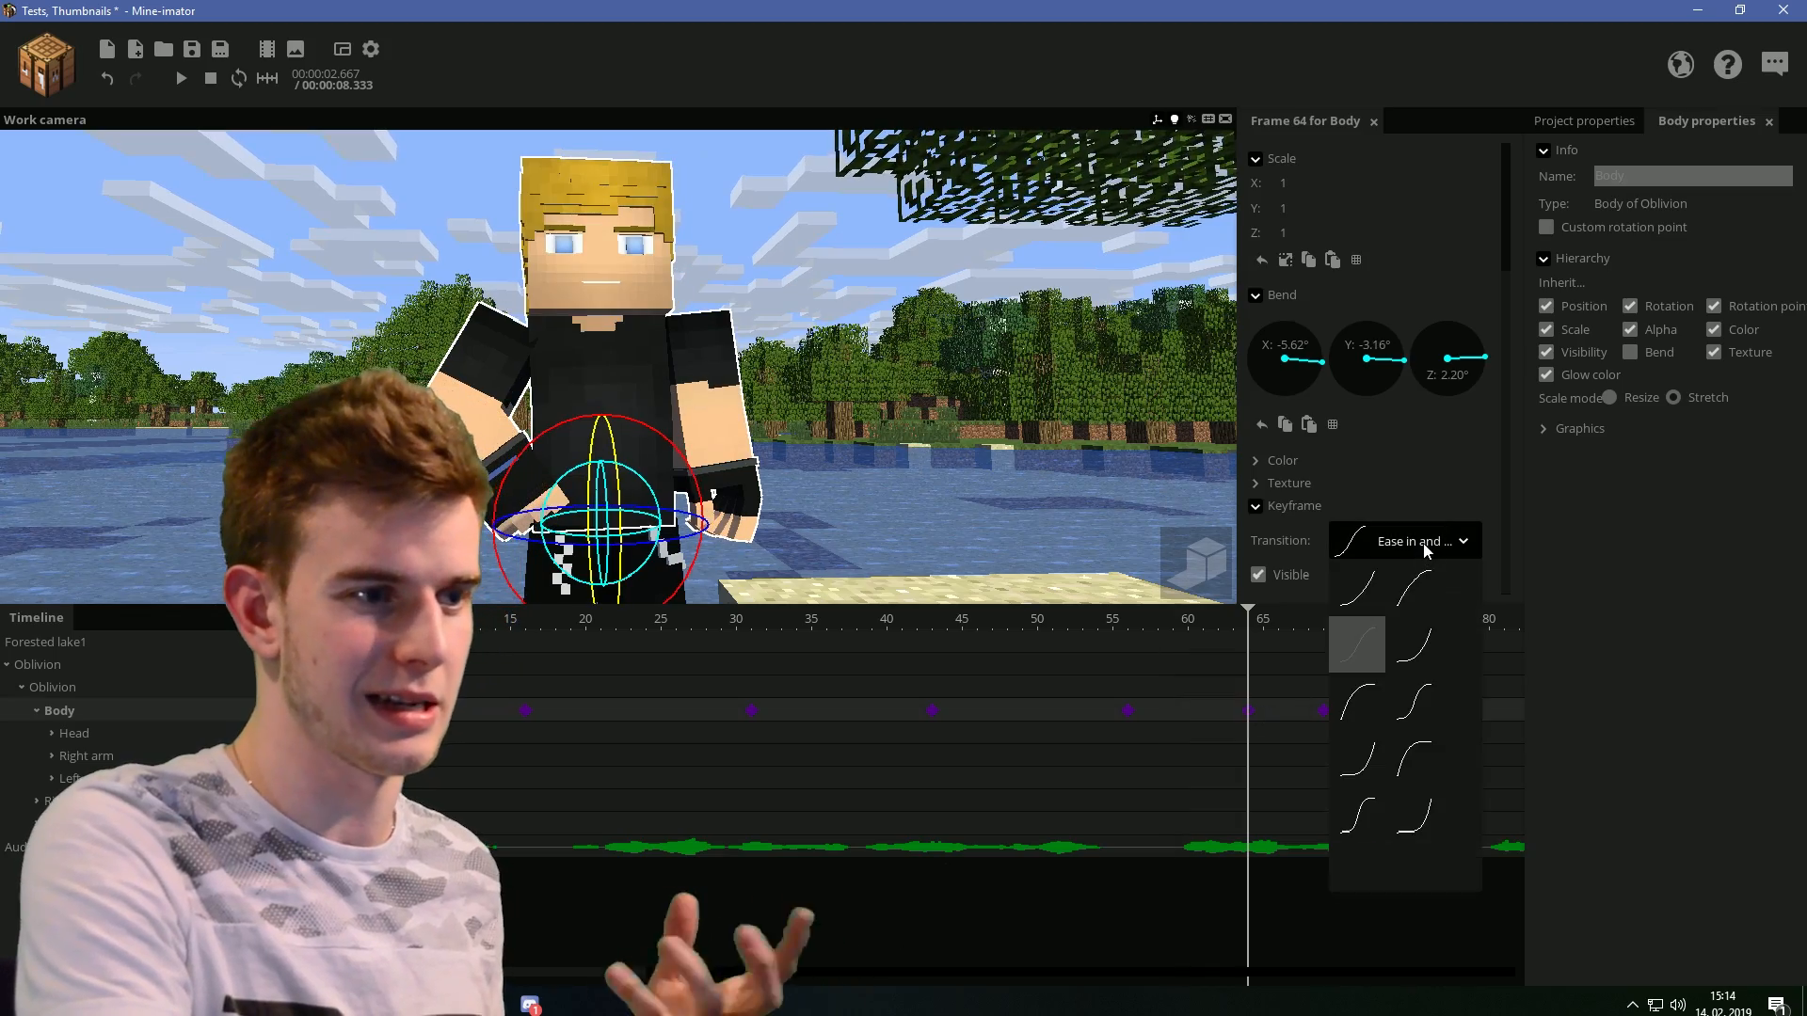
left_click(1352, 599)
left_click(1171, 627)
key("space")
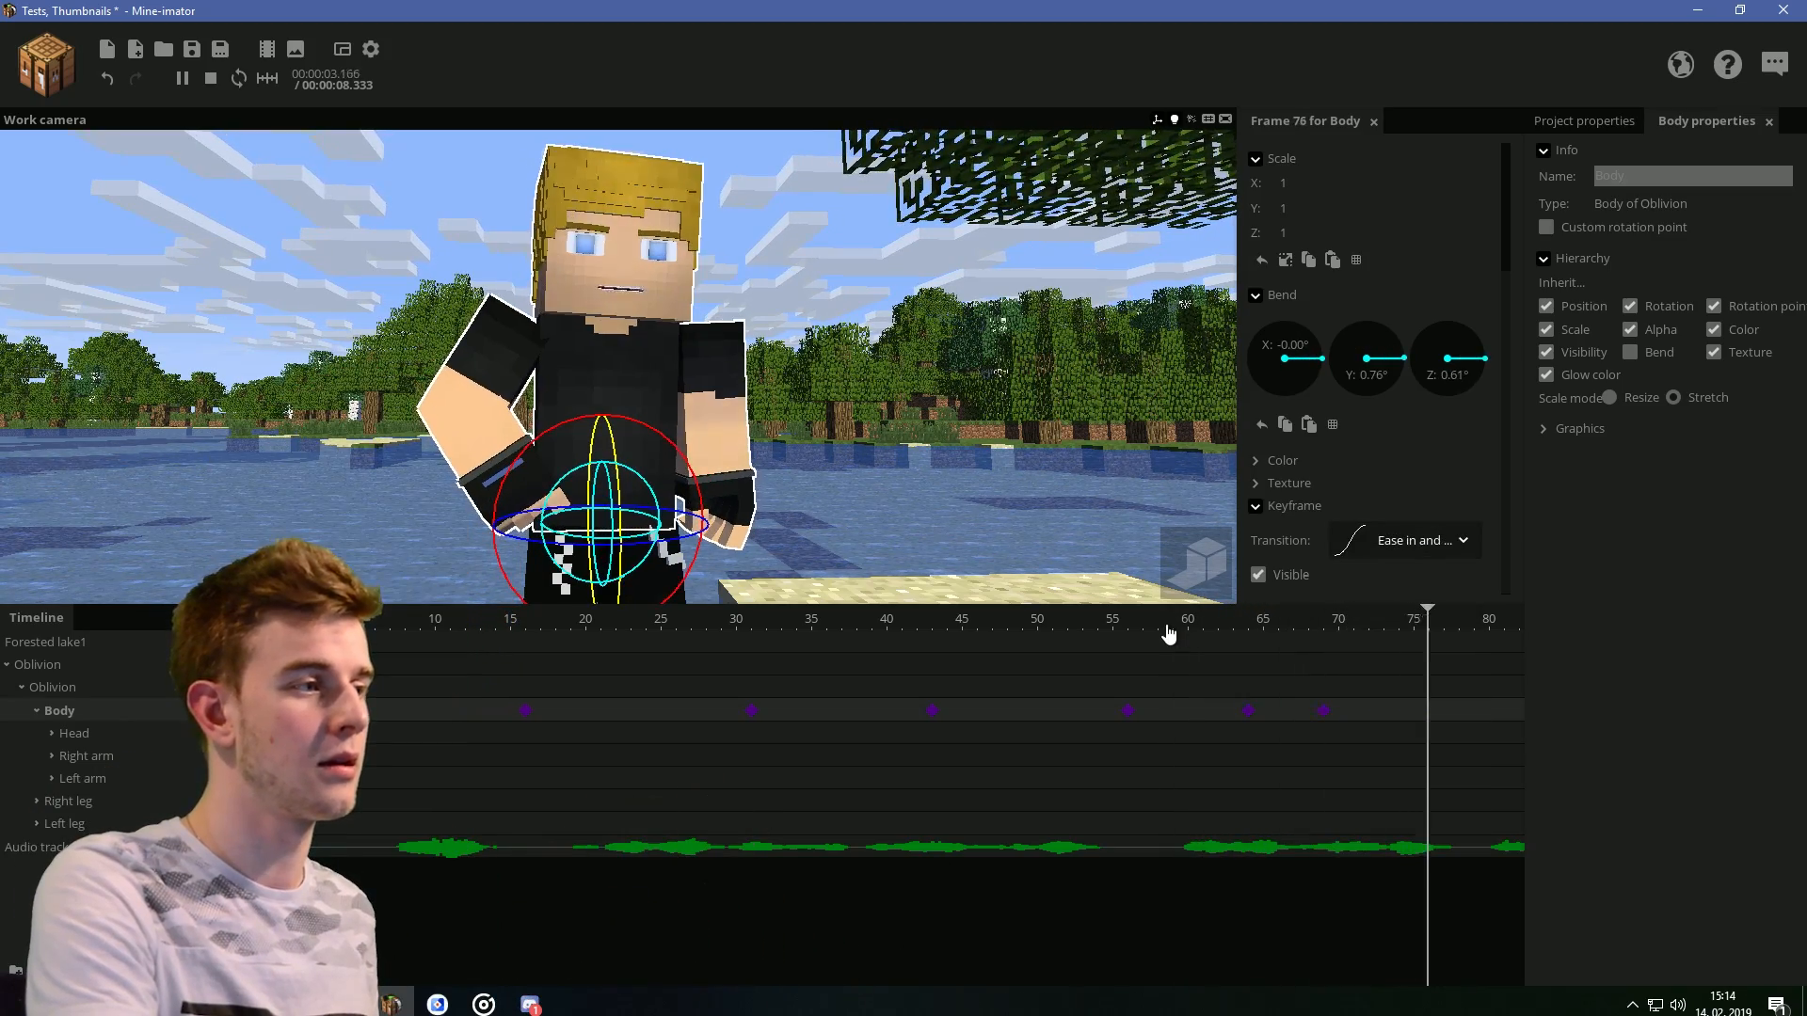
key("space")
Set the transition of the frame 69 Body keyframe to Ease out (quad) and check the motion leading into it
left_click(1323, 712)
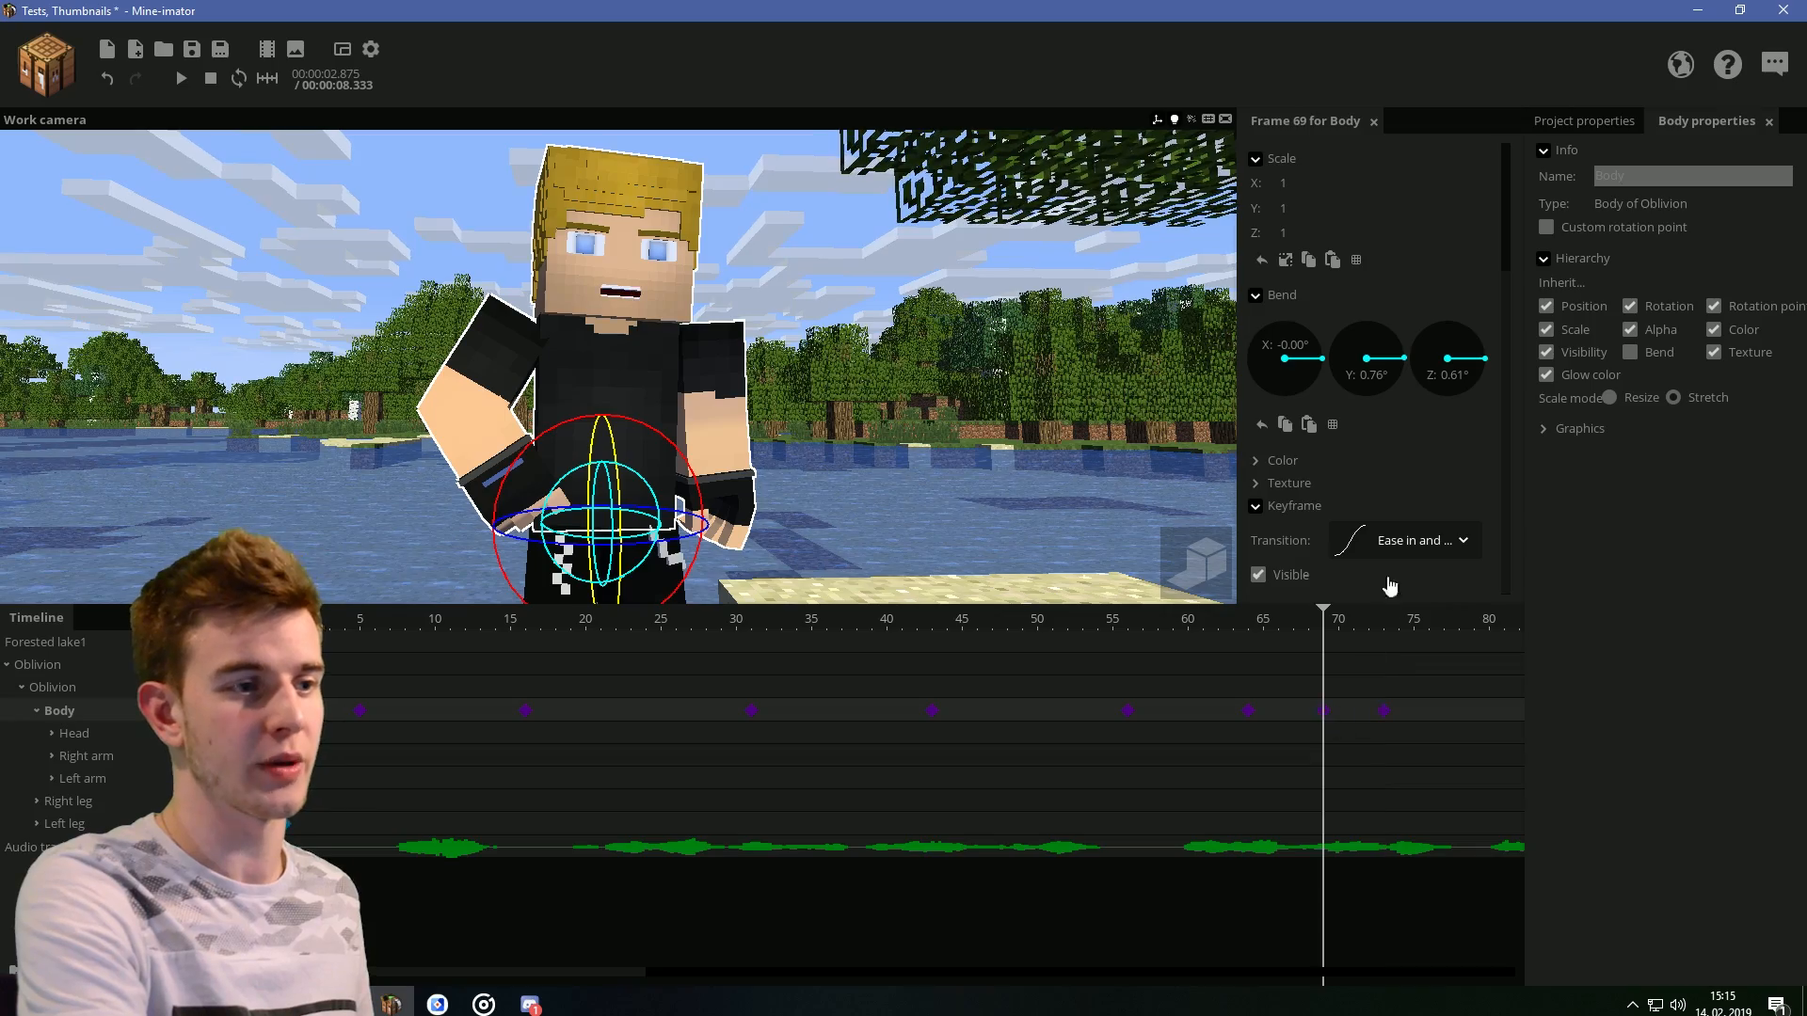
left_click(1421, 541)
left_click(1422, 649)
left_click_drag(1312, 629, 1183, 629)
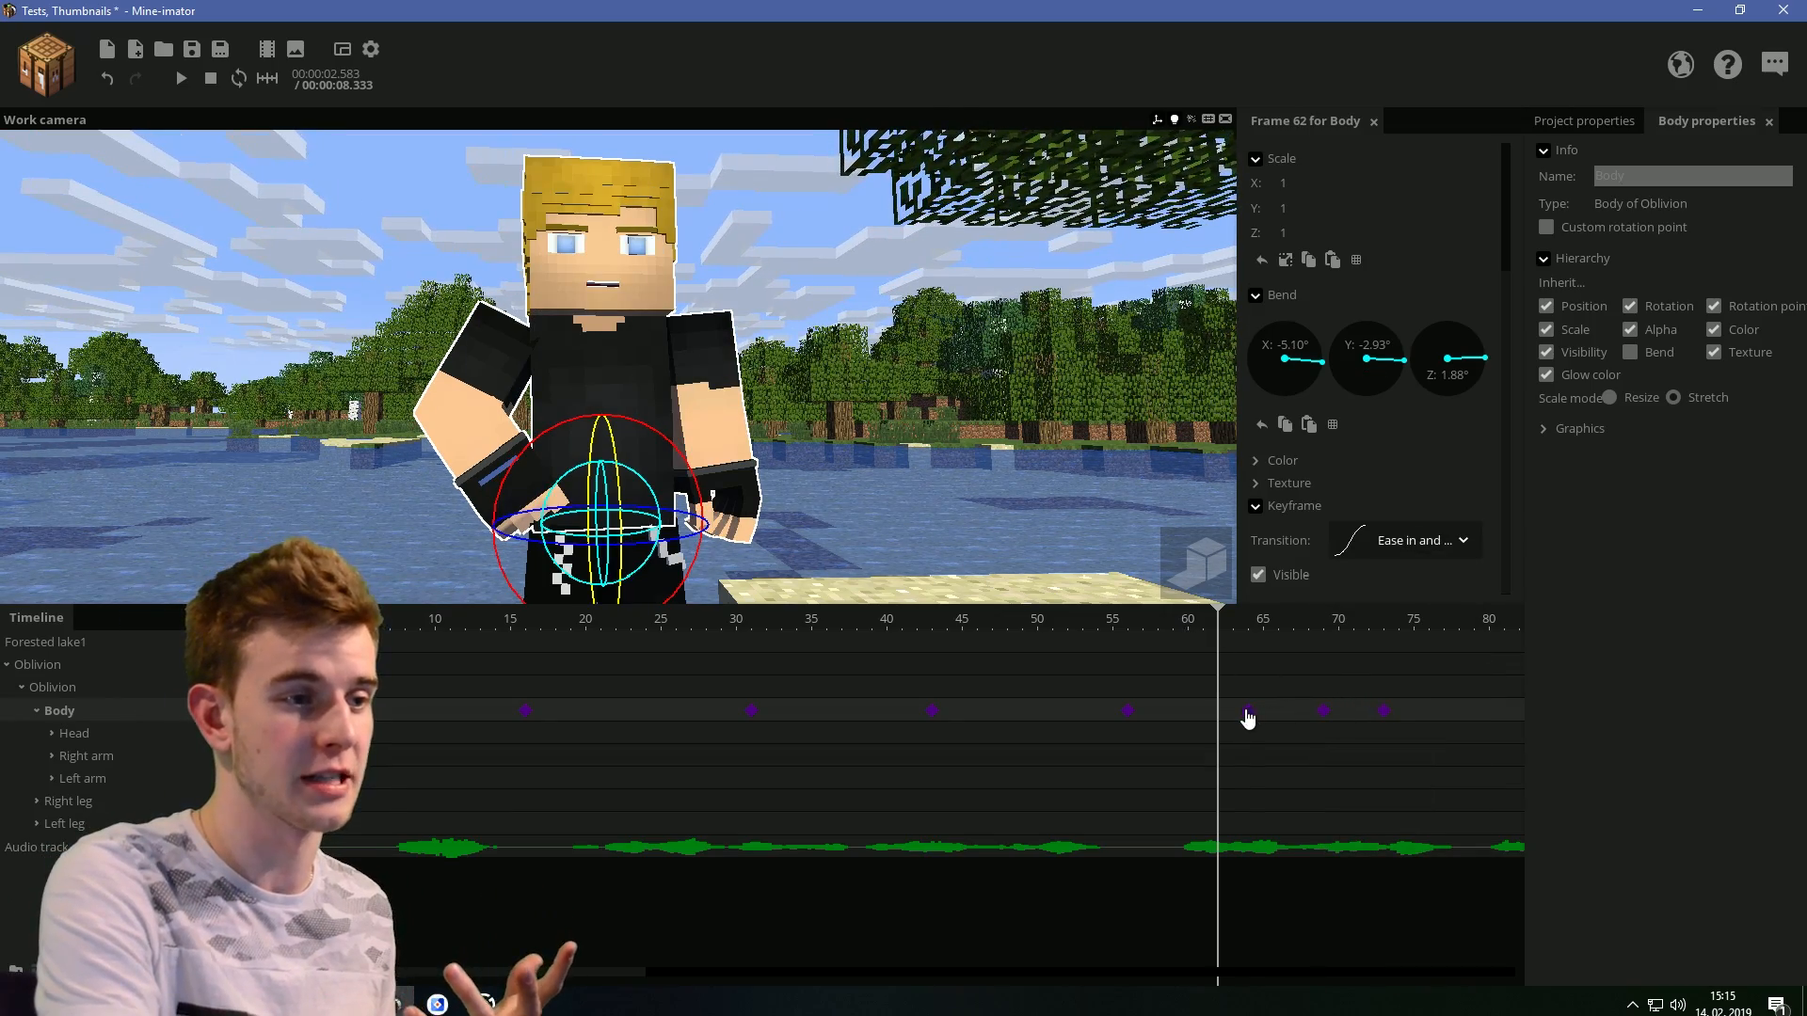
left_click(1324, 715)
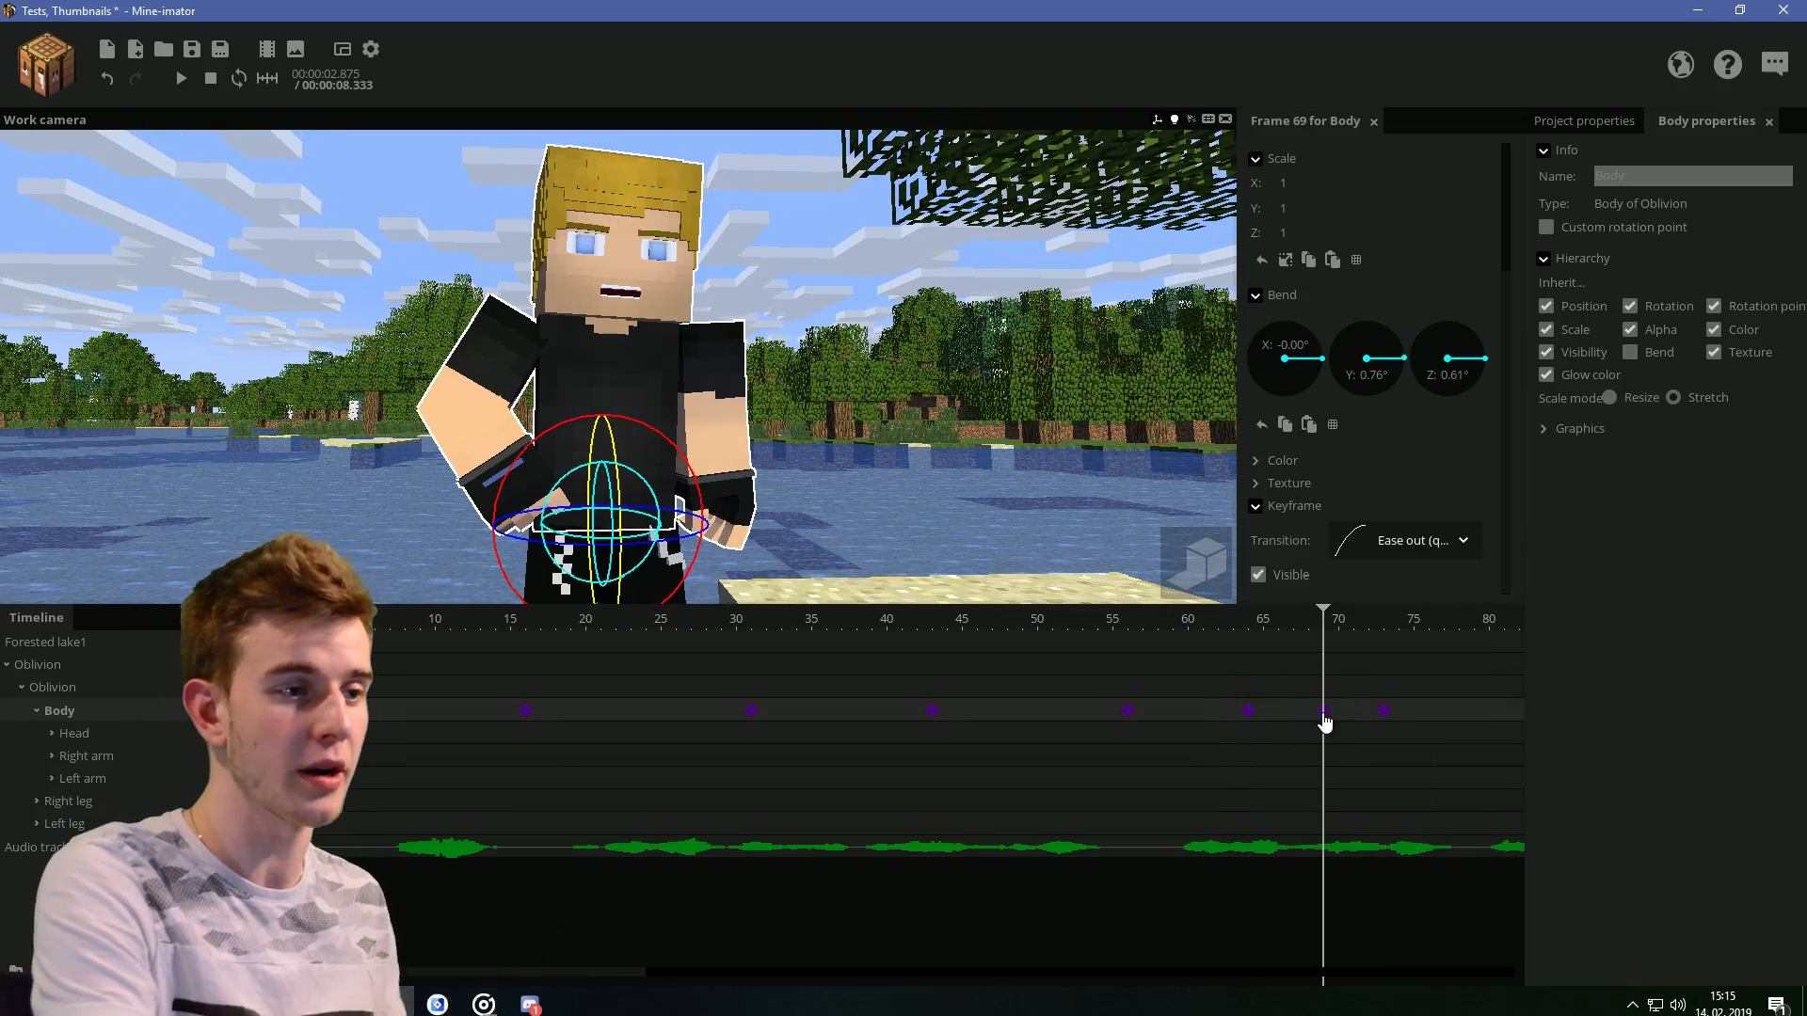
Bend the Body at frame 73 to about X 3.94°, Y 3.23° and Z -1.25°, and play back the motion
left_click(1383, 711)
left_click_drag(866, 442, 677, 462)
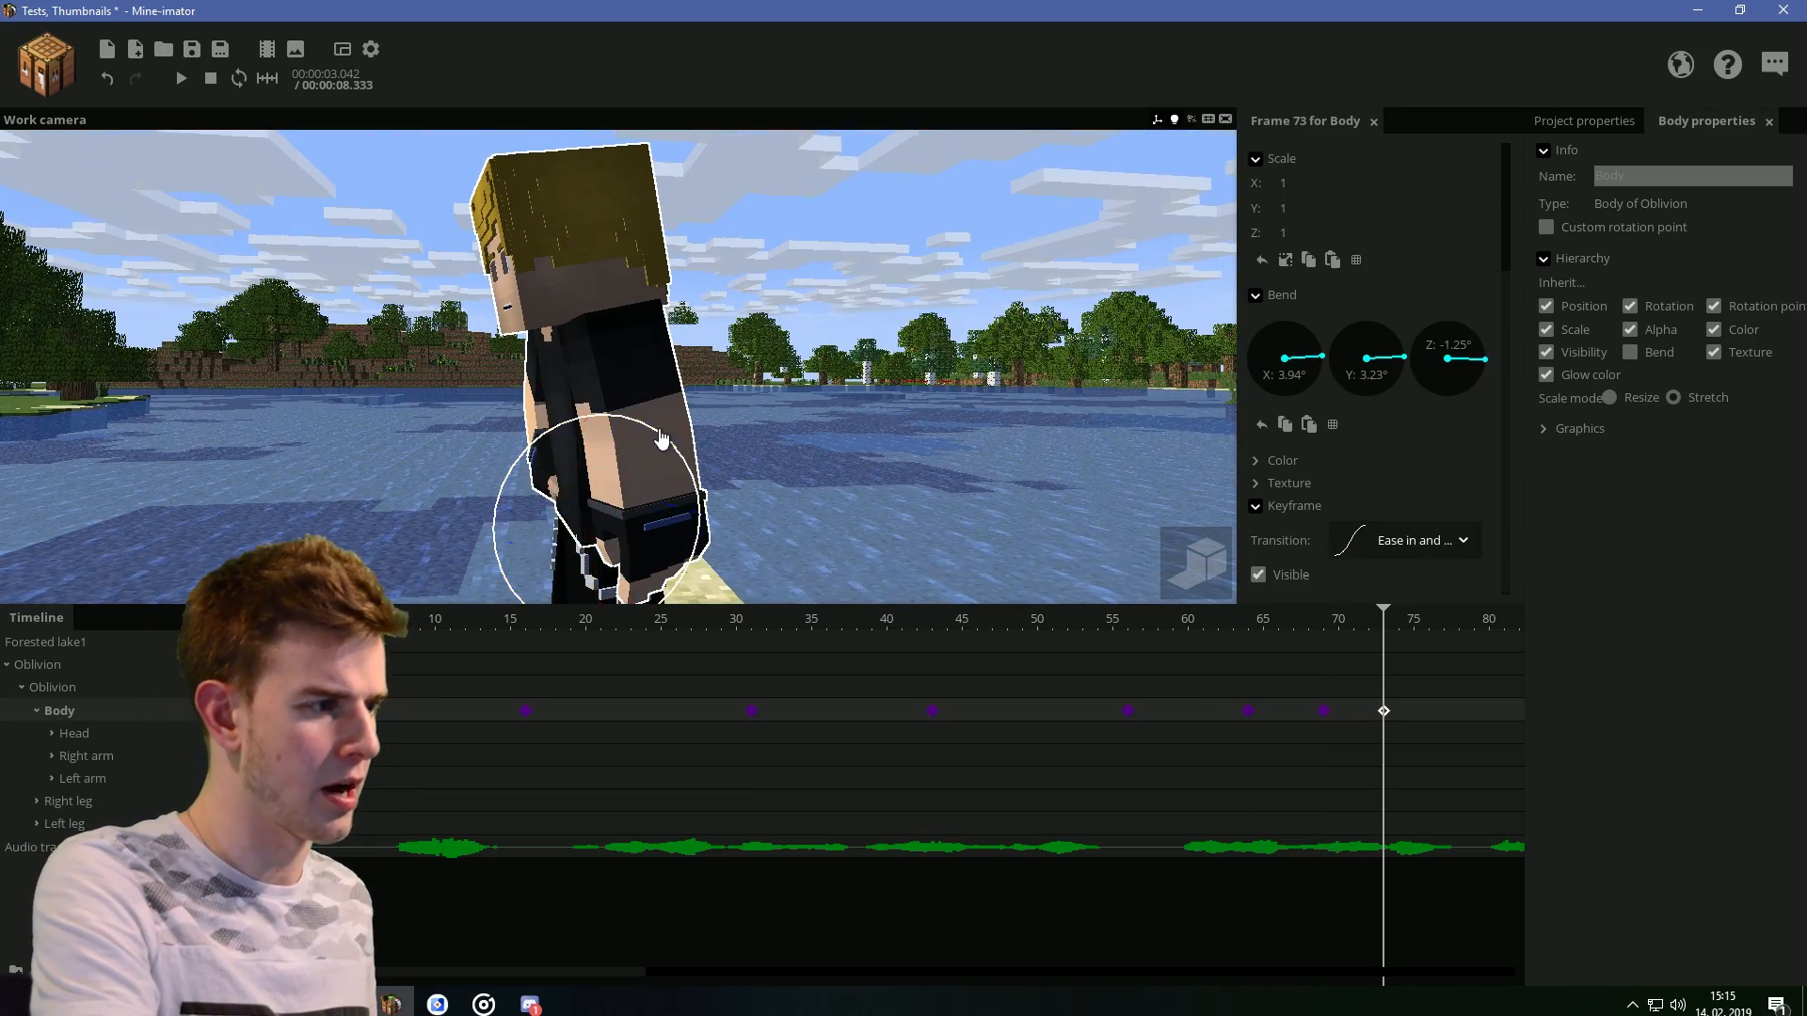
left_click_drag(767, 376, 1016, 424)
left_click_drag(1369, 635, 1138, 617)
key("space")
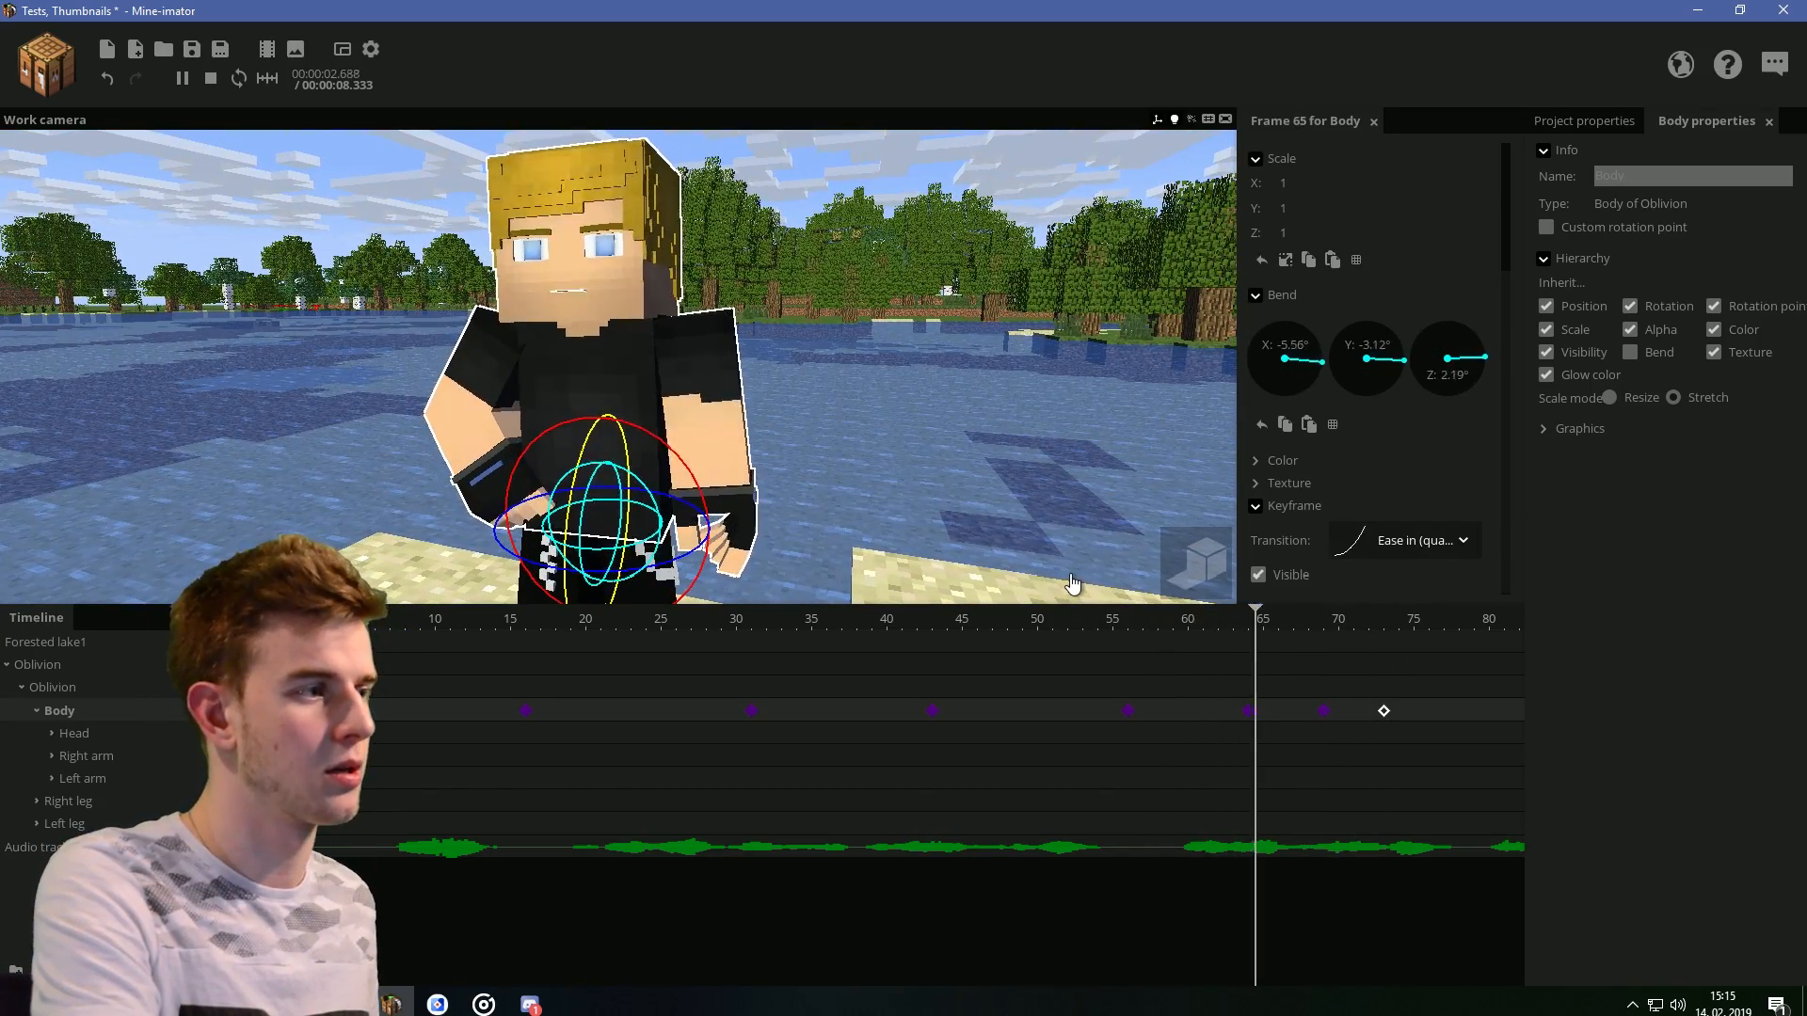
Set the Body's Z bend at frame 87 to about 1.06° and play back from about frame 62
left_click_drag(681, 567, 674, 575)
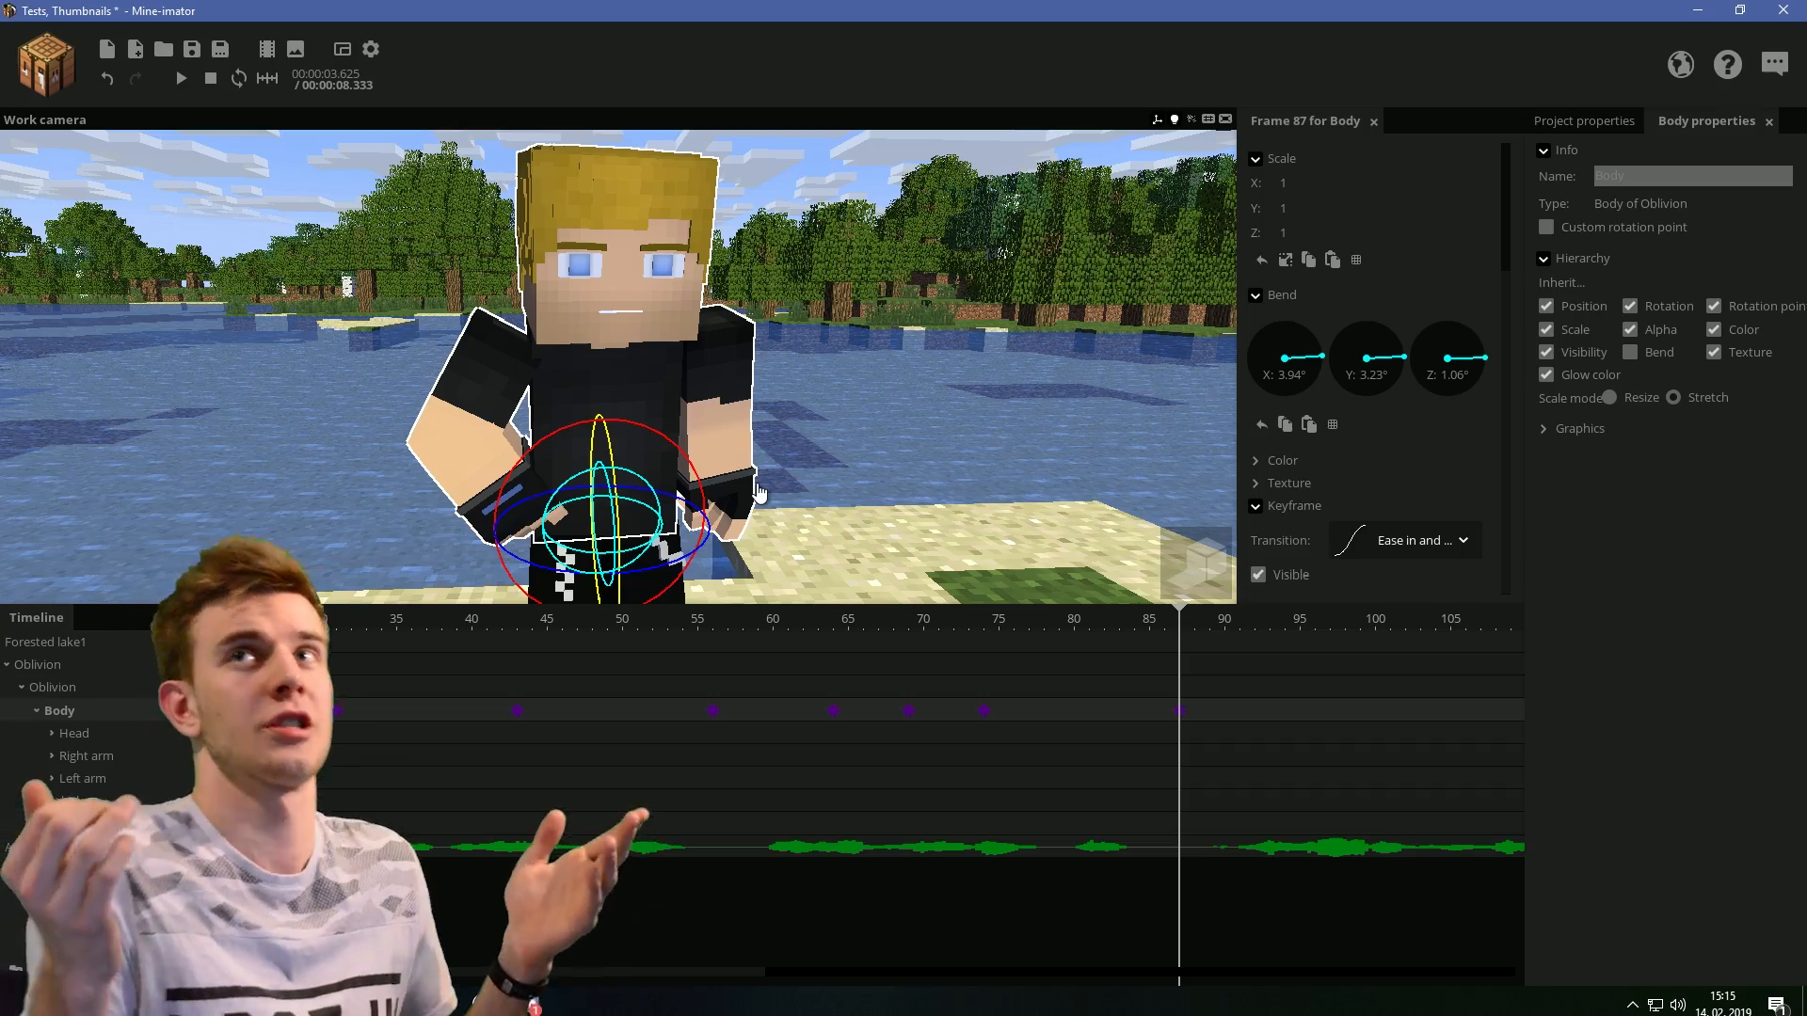
left_click(809, 621)
key("space")
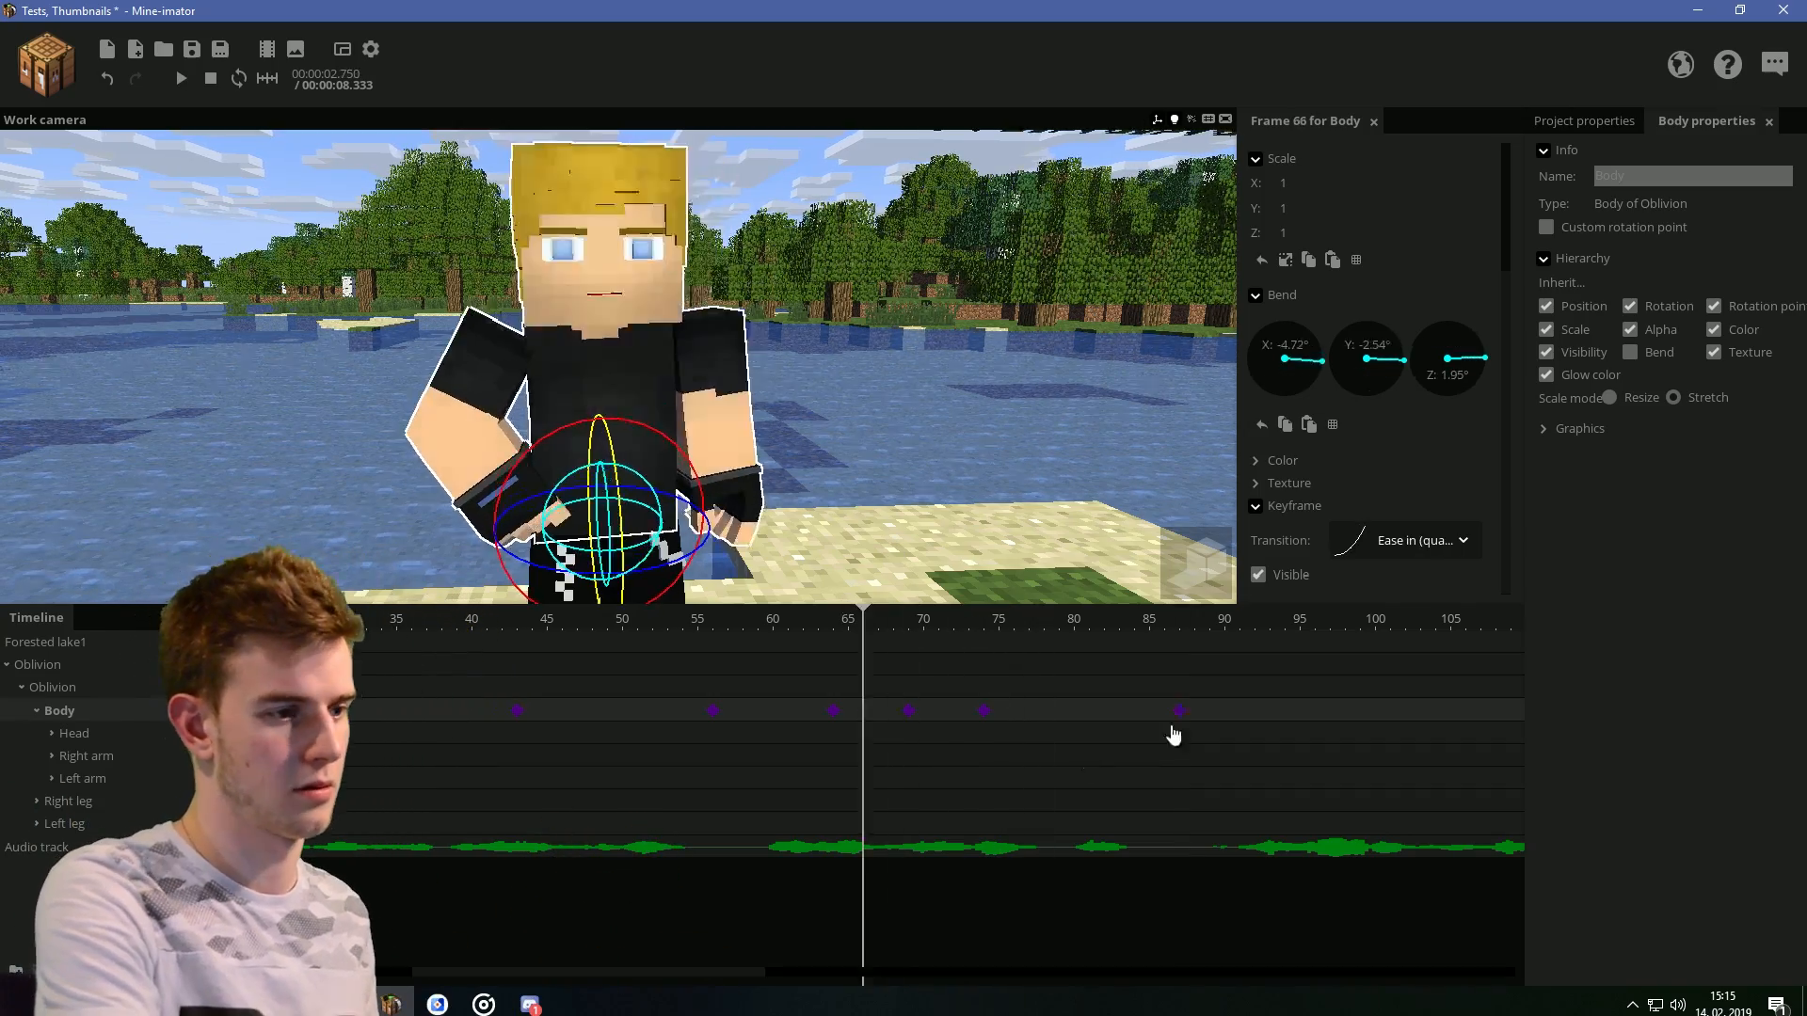
Bend the frame 87 Body pose to about X 1.24° and Y 2.45°, and move its keyframe to frame 84
left_click(1179, 711)
left_click_drag(988, 395, 715, 395)
left_click_drag(649, 426, 667, 438)
left_click(984, 621)
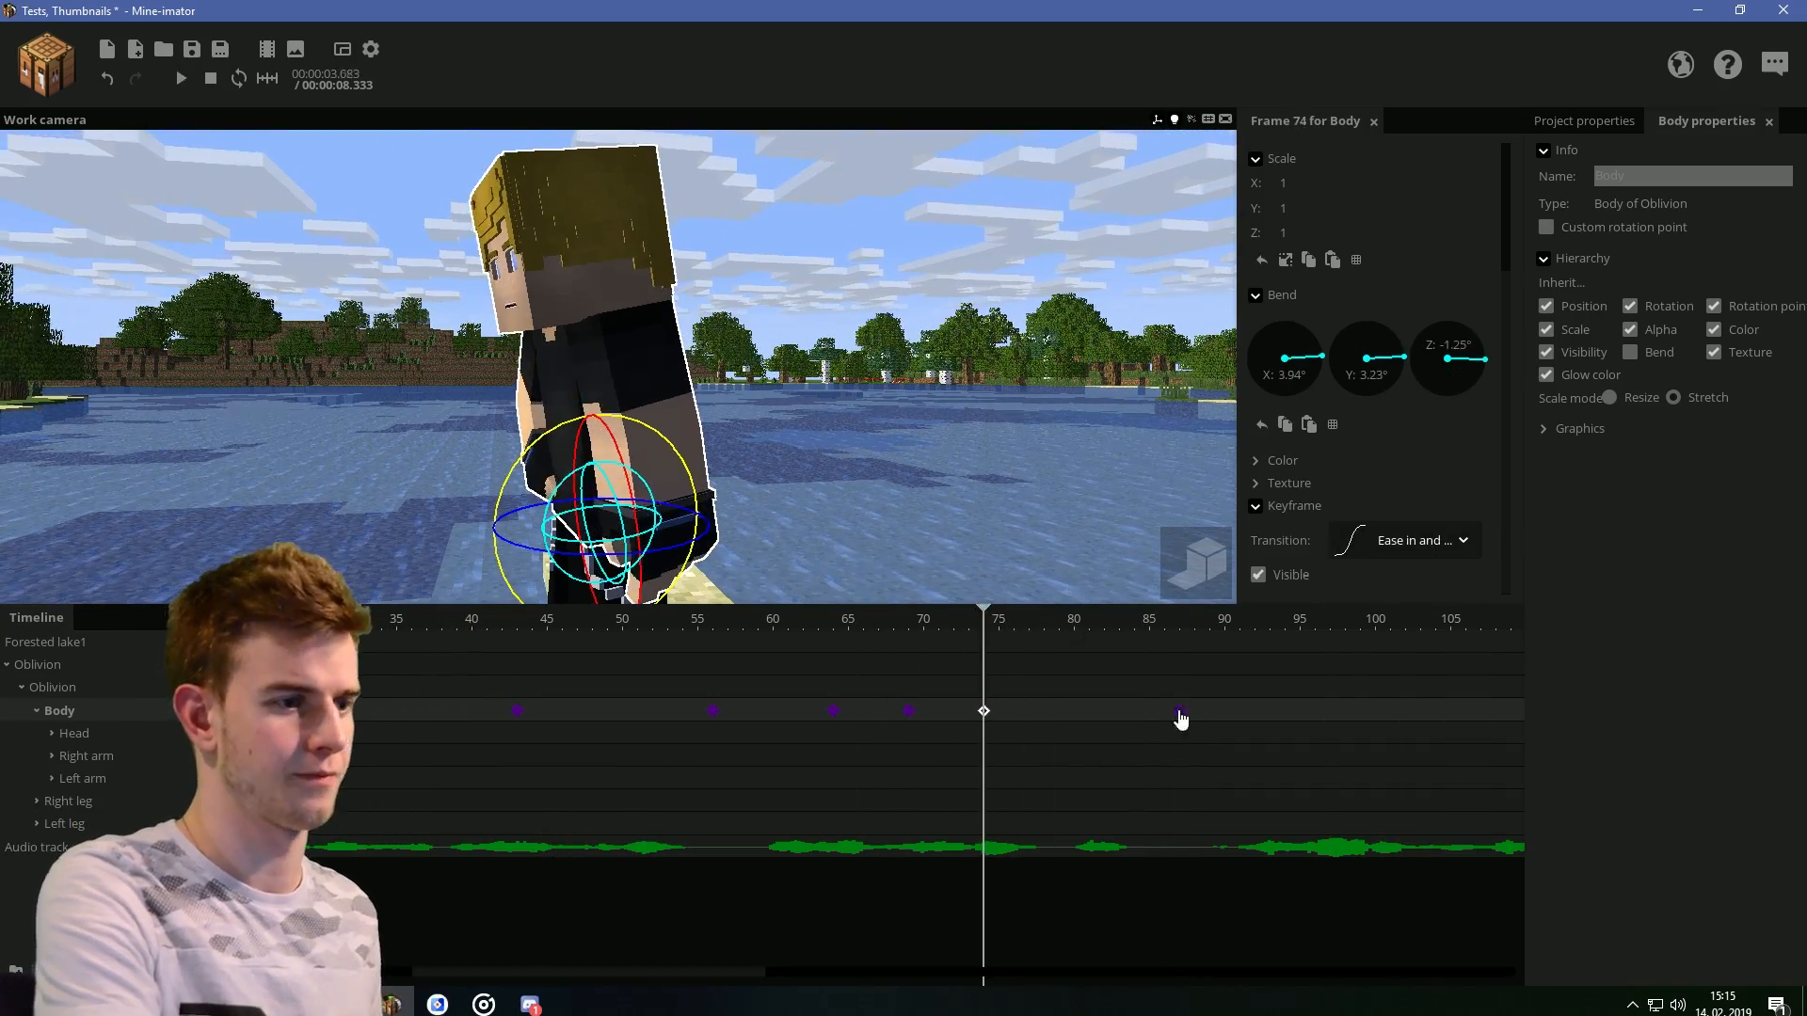
left_click_drag(1179, 711, 1149, 712)
Pose the Body's bend at frame 89 and pick an ease in and out transition for the frame 84 keyframe
left_click(1224, 621)
left_click_drag(715, 395, 941, 395)
left_click_drag(649, 480, 648, 486)
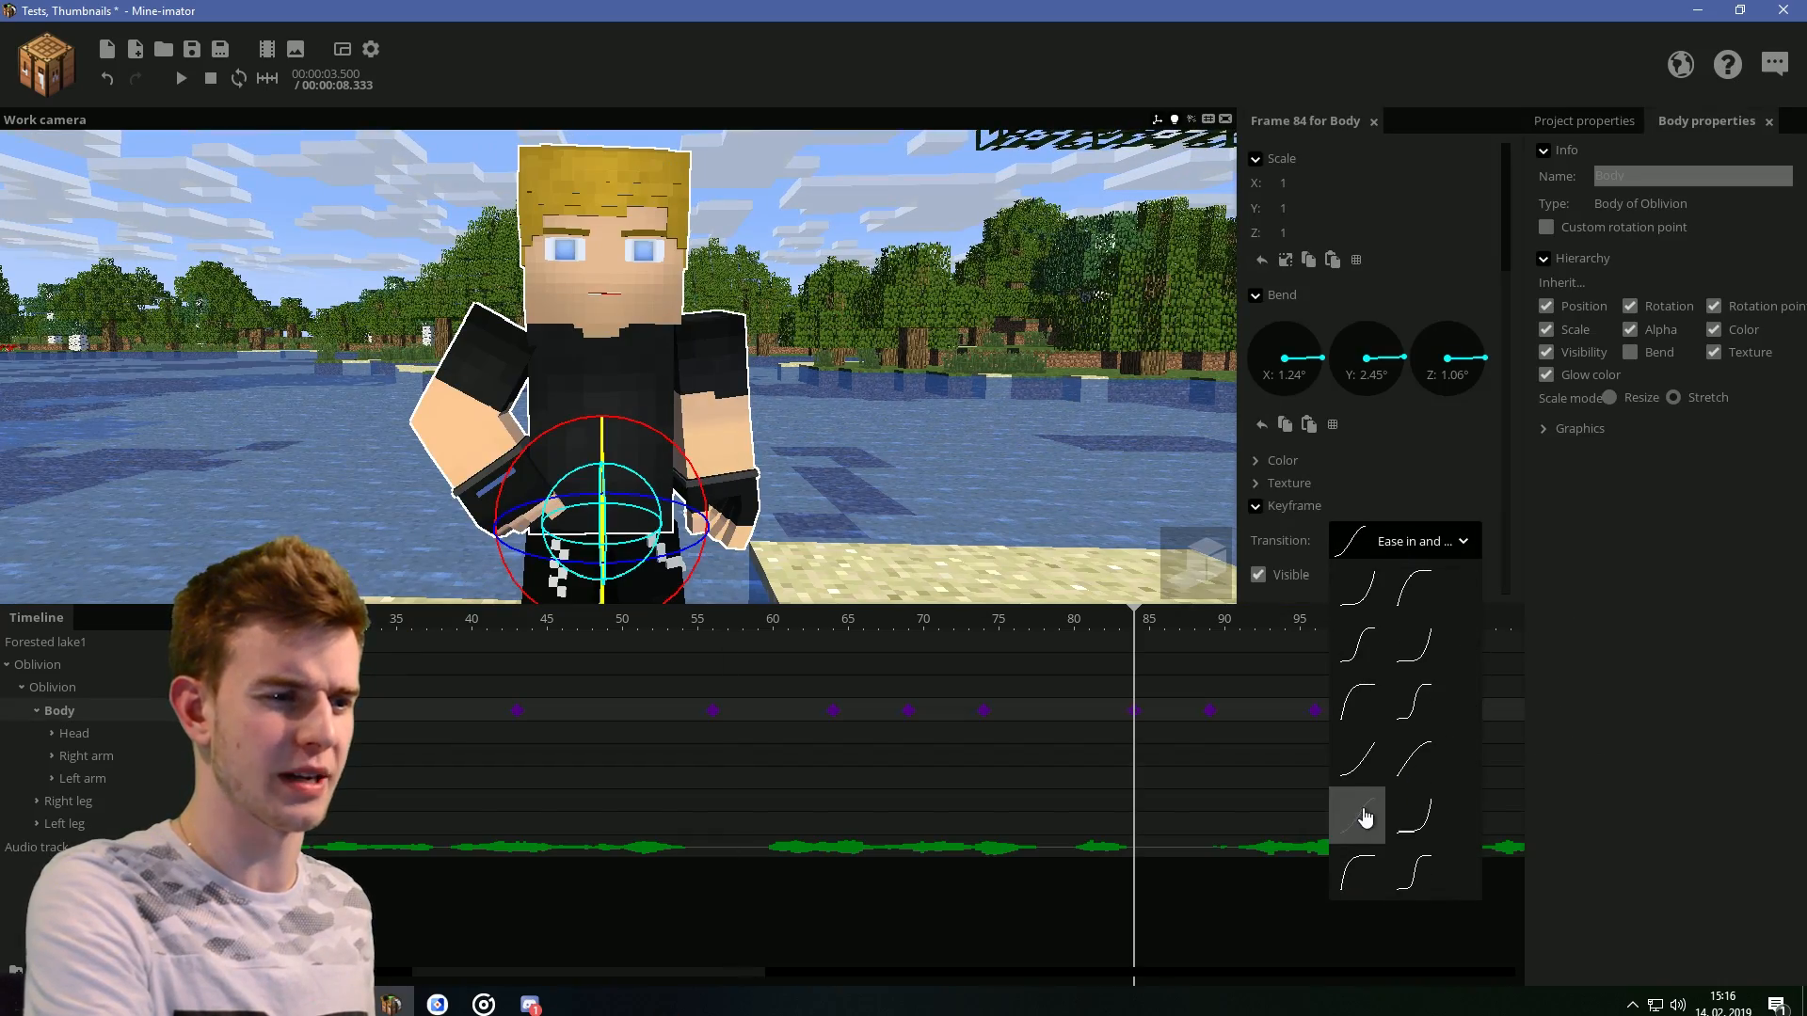
left_click(1366, 817)
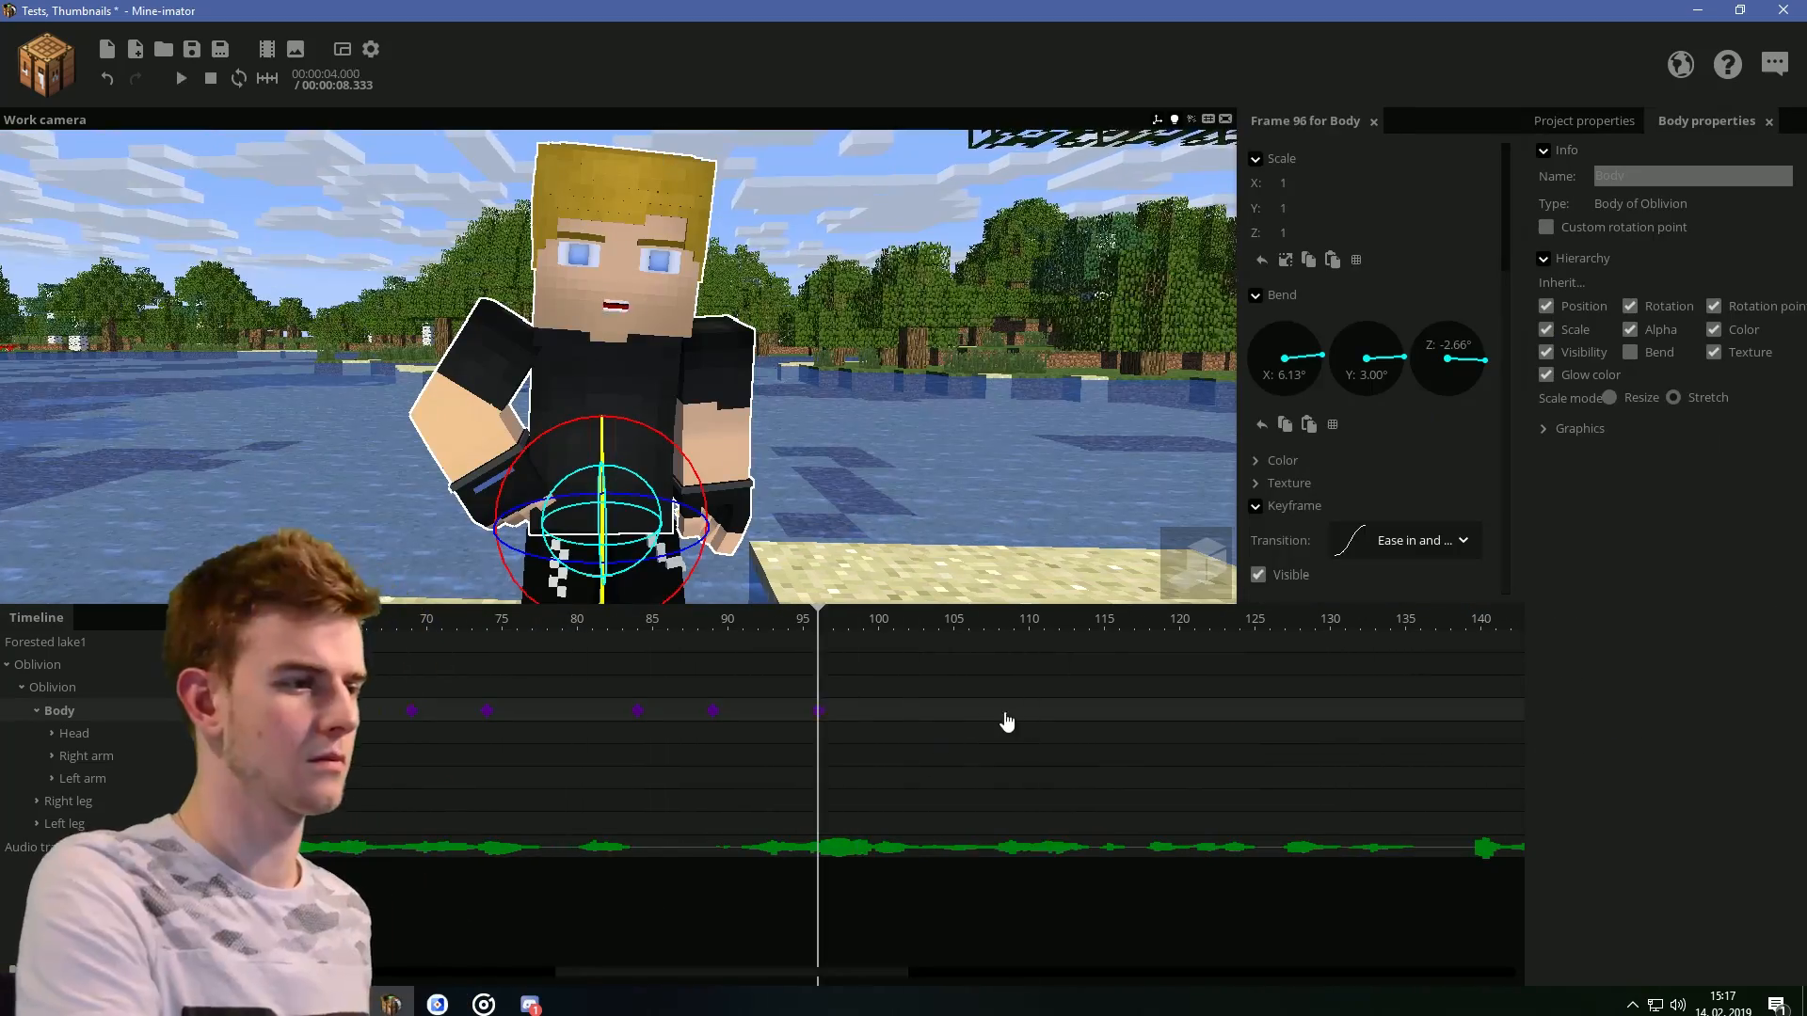
Add Body bend keyframes at frames 106, 112 and 120, and shift the frame 106 keyframe to frame 105
left_click(968, 619)
left_click(1059, 619)
left_click(1109, 619)
left_click(1182, 619)
left_click_drag(452, 386, 343, 388)
left_click(343, 386)
key("space")
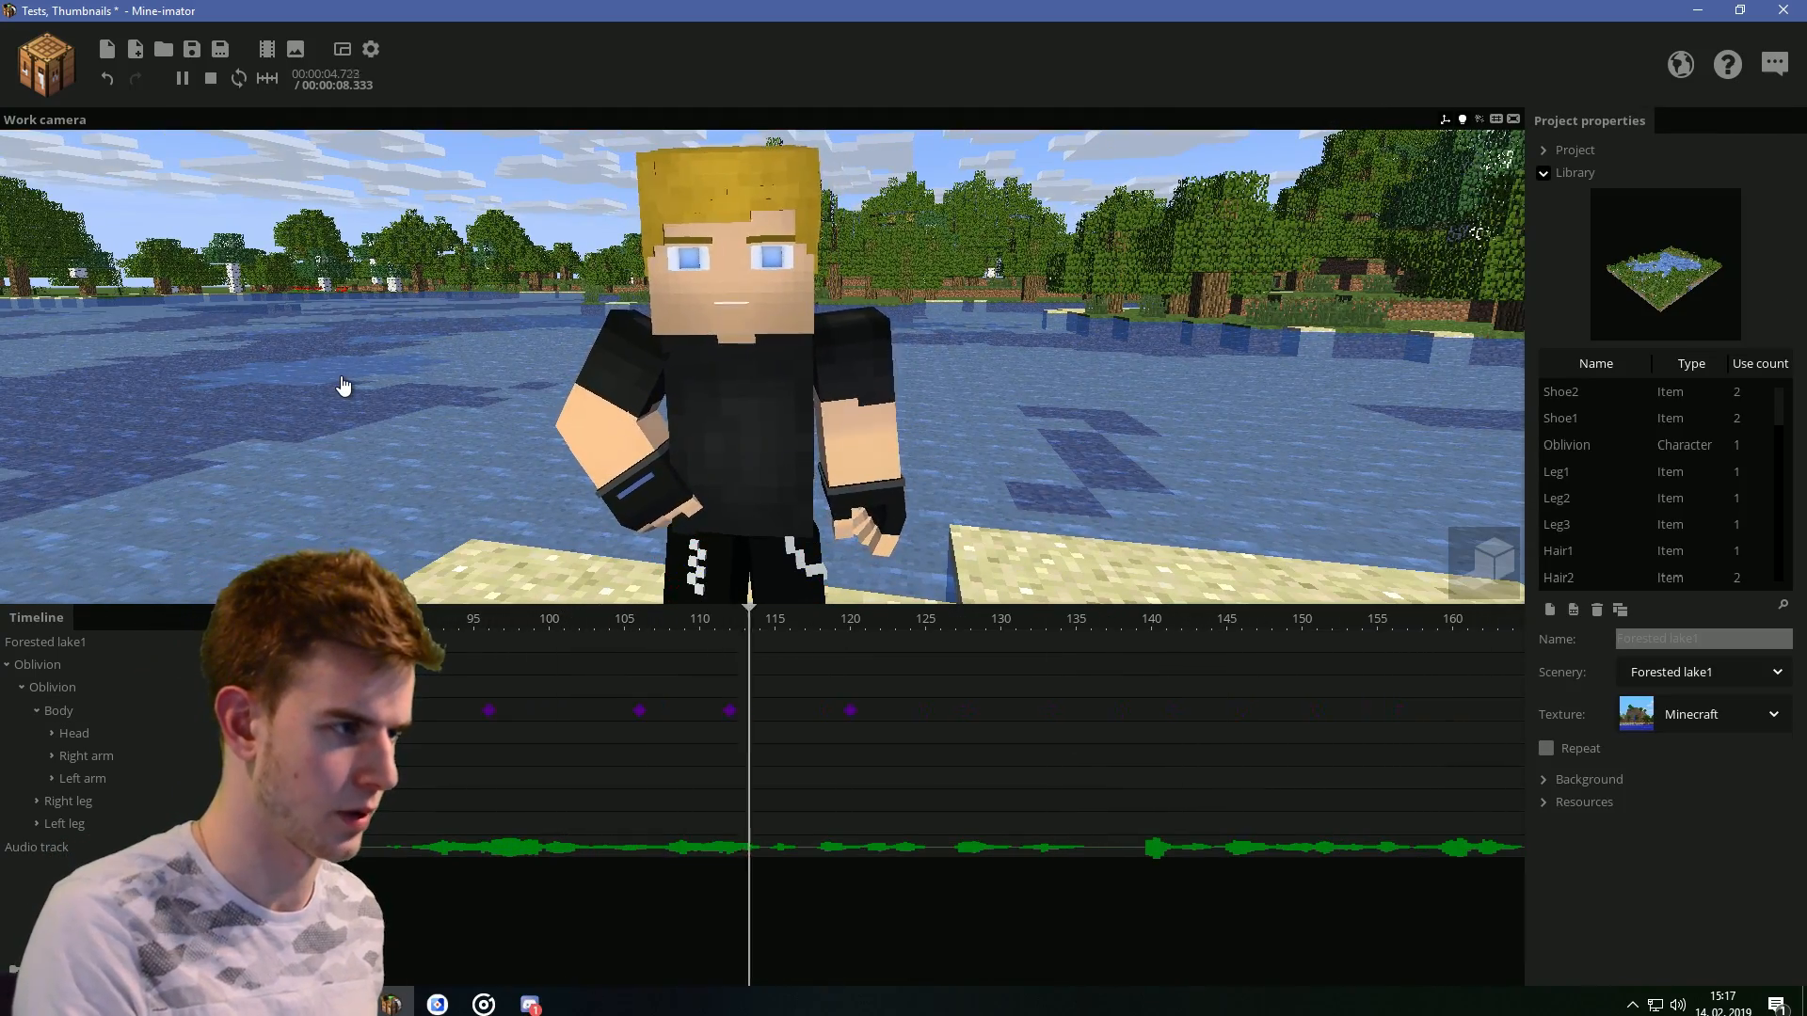
left_click(946, 711)
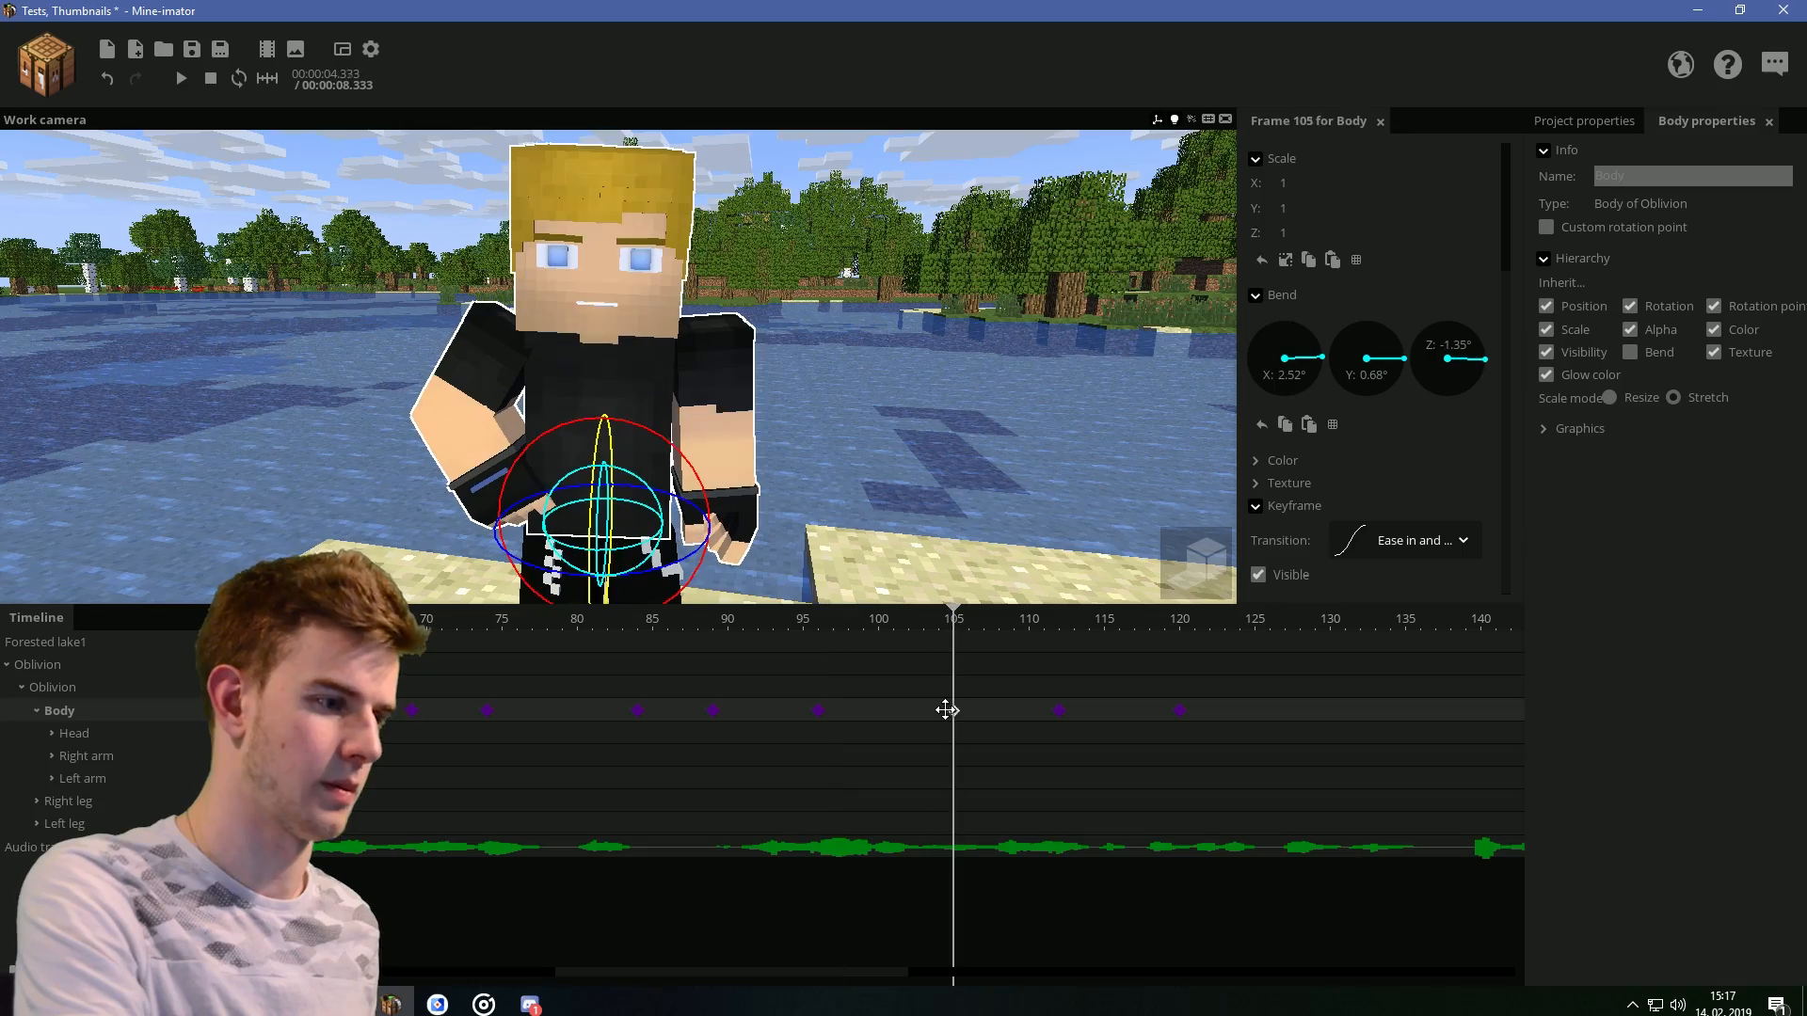
Review the motion from about frame 88, save the project, and pose the Body's bend at frame 129
left_click(697, 622)
key("ctrl+s")
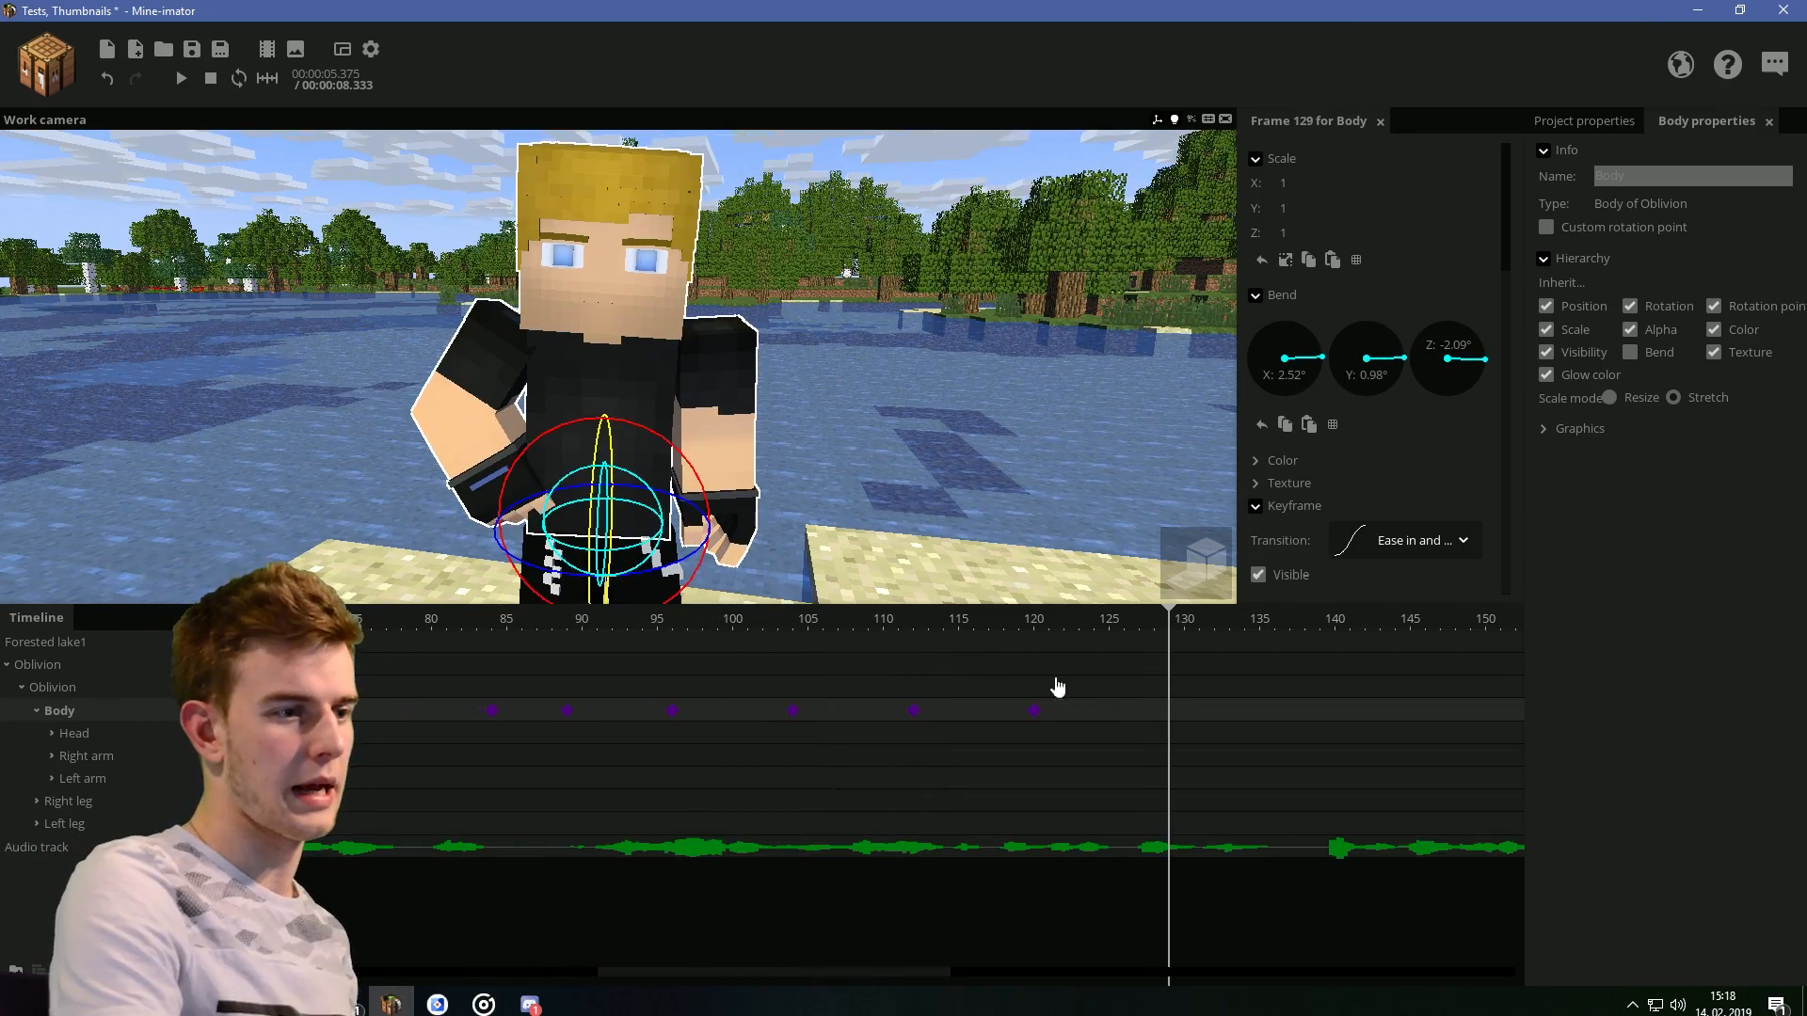
left_click_drag(656, 546, 662, 532)
left_click_drag(771, 527, 541, 517)
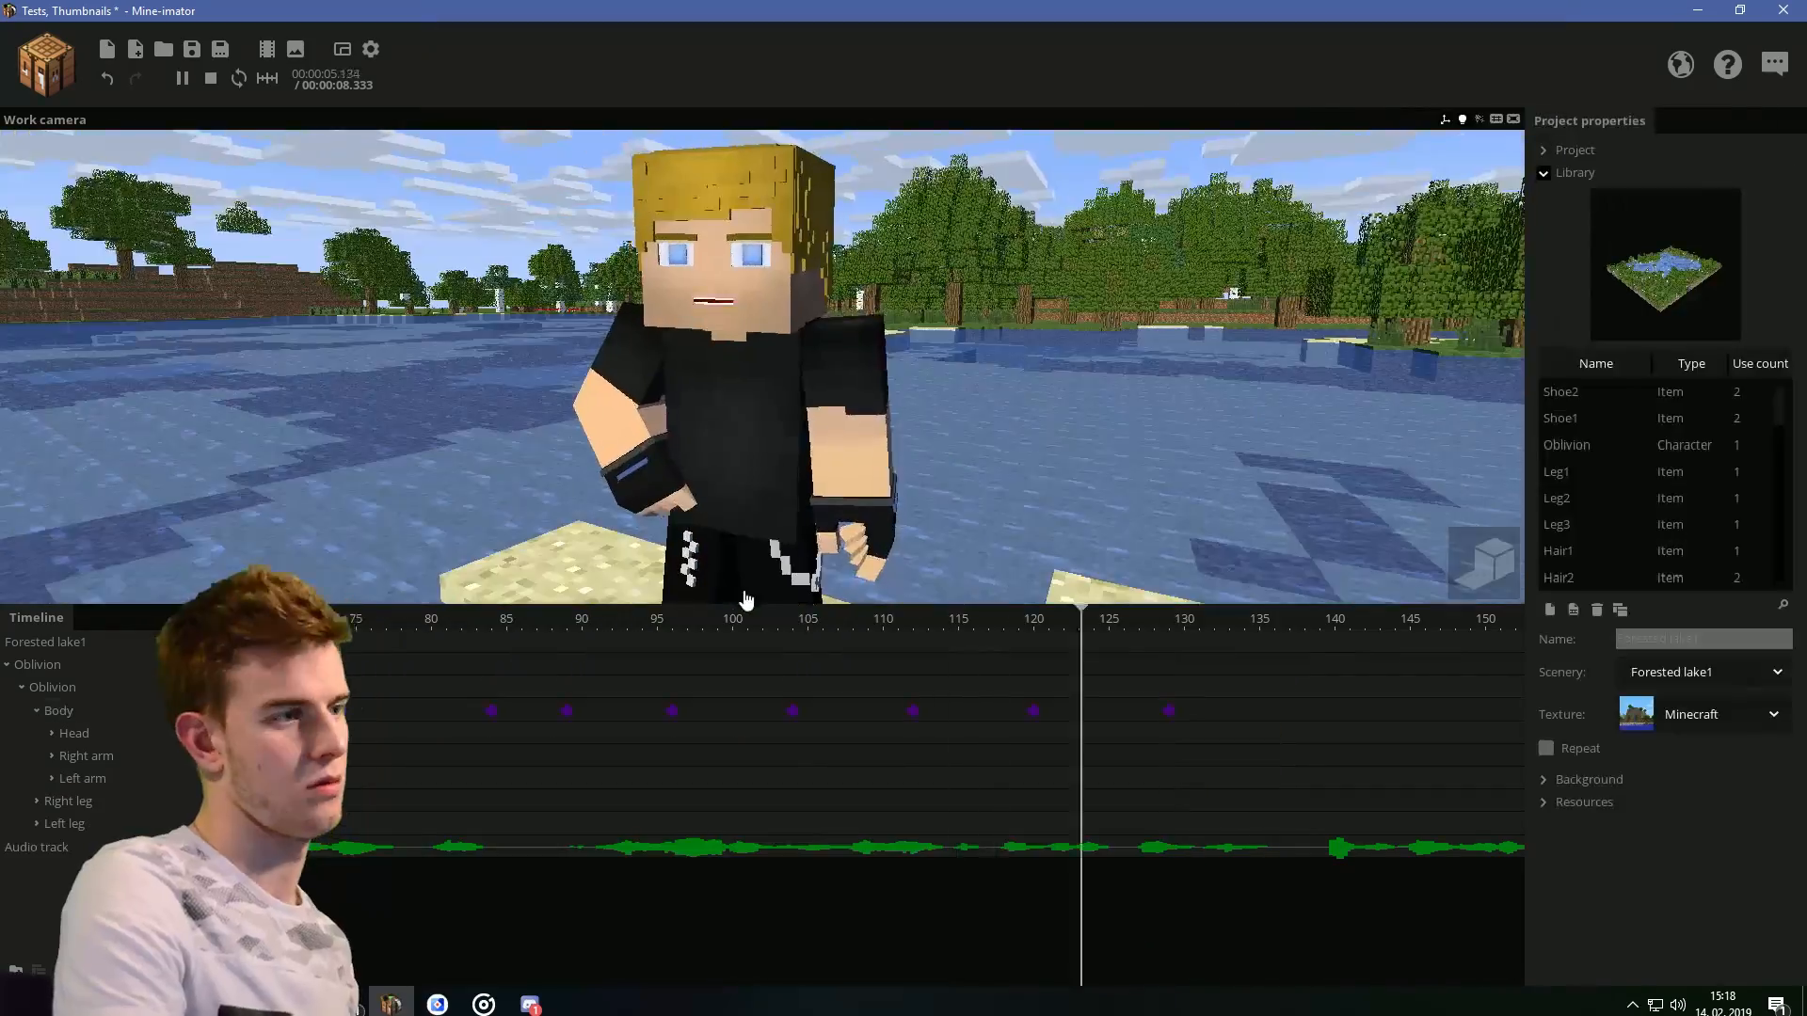
Bend the Body at frame 142 to about X 2.42°, Y 0.84°, Z 0.02°, move that keyframe to frame 143, and save
left_click(685, 575)
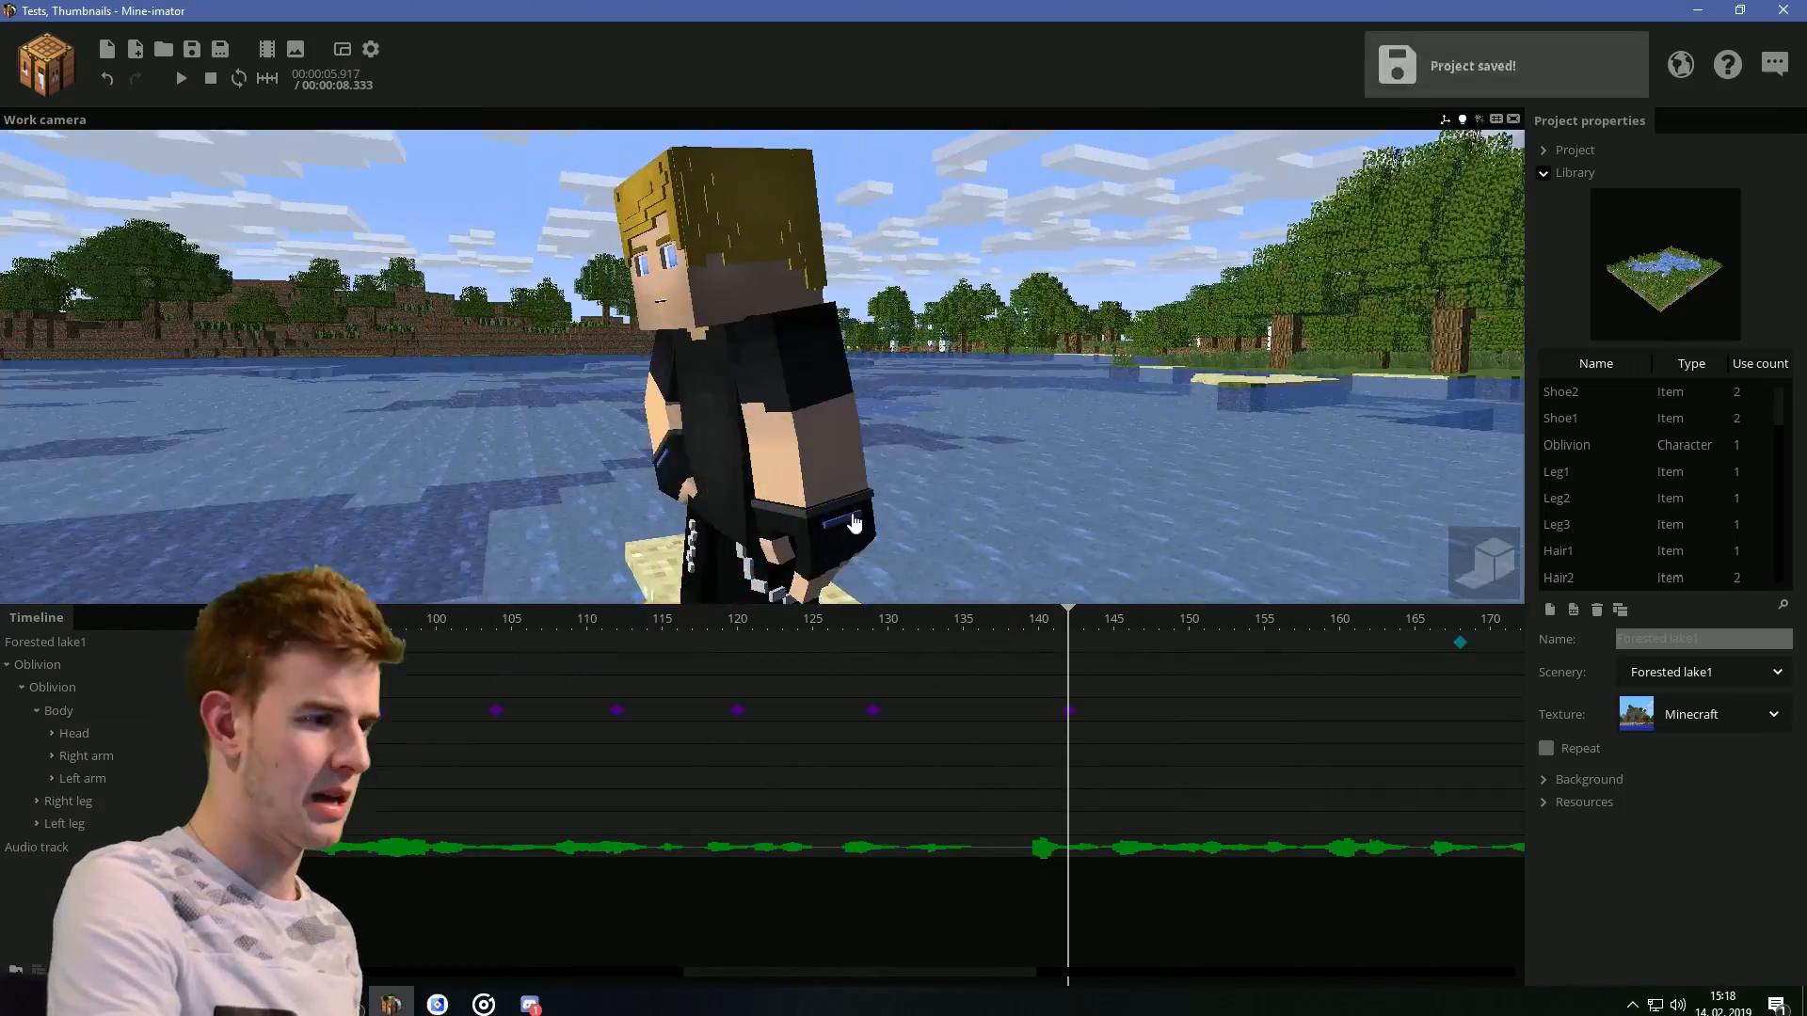
left_click(810, 621)
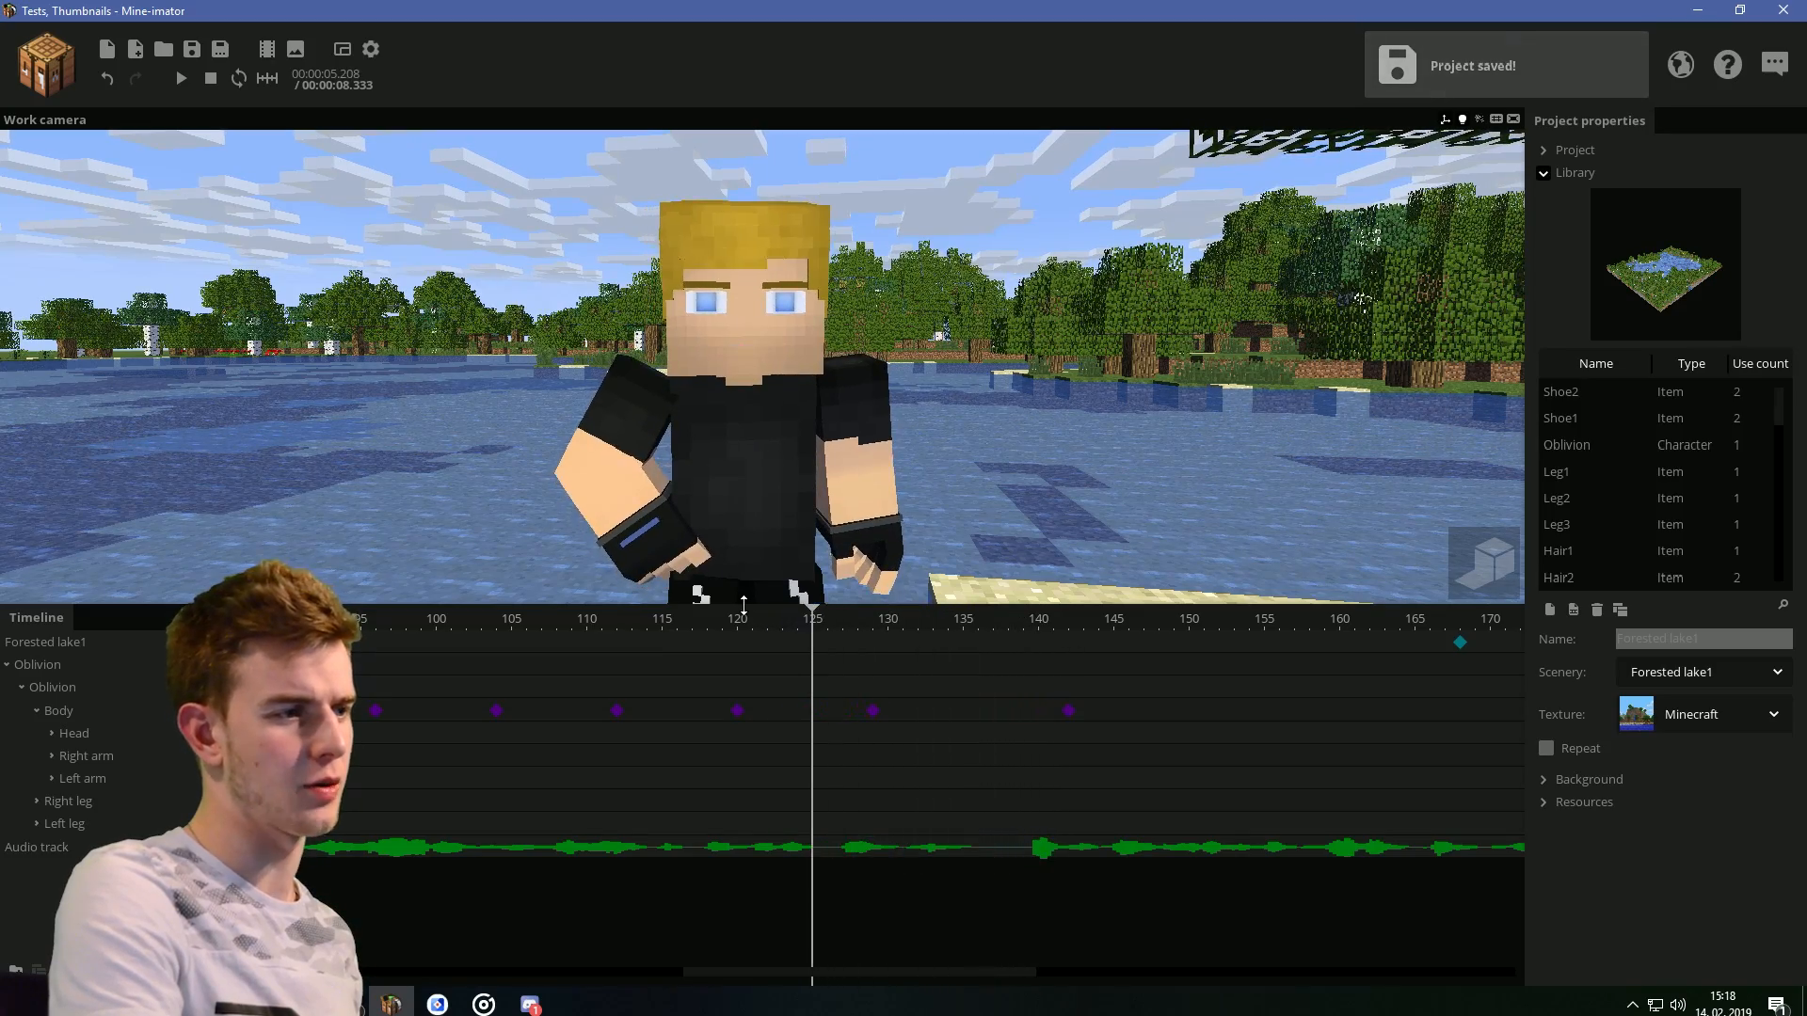
left_click_drag(1069, 712, 1078, 717)
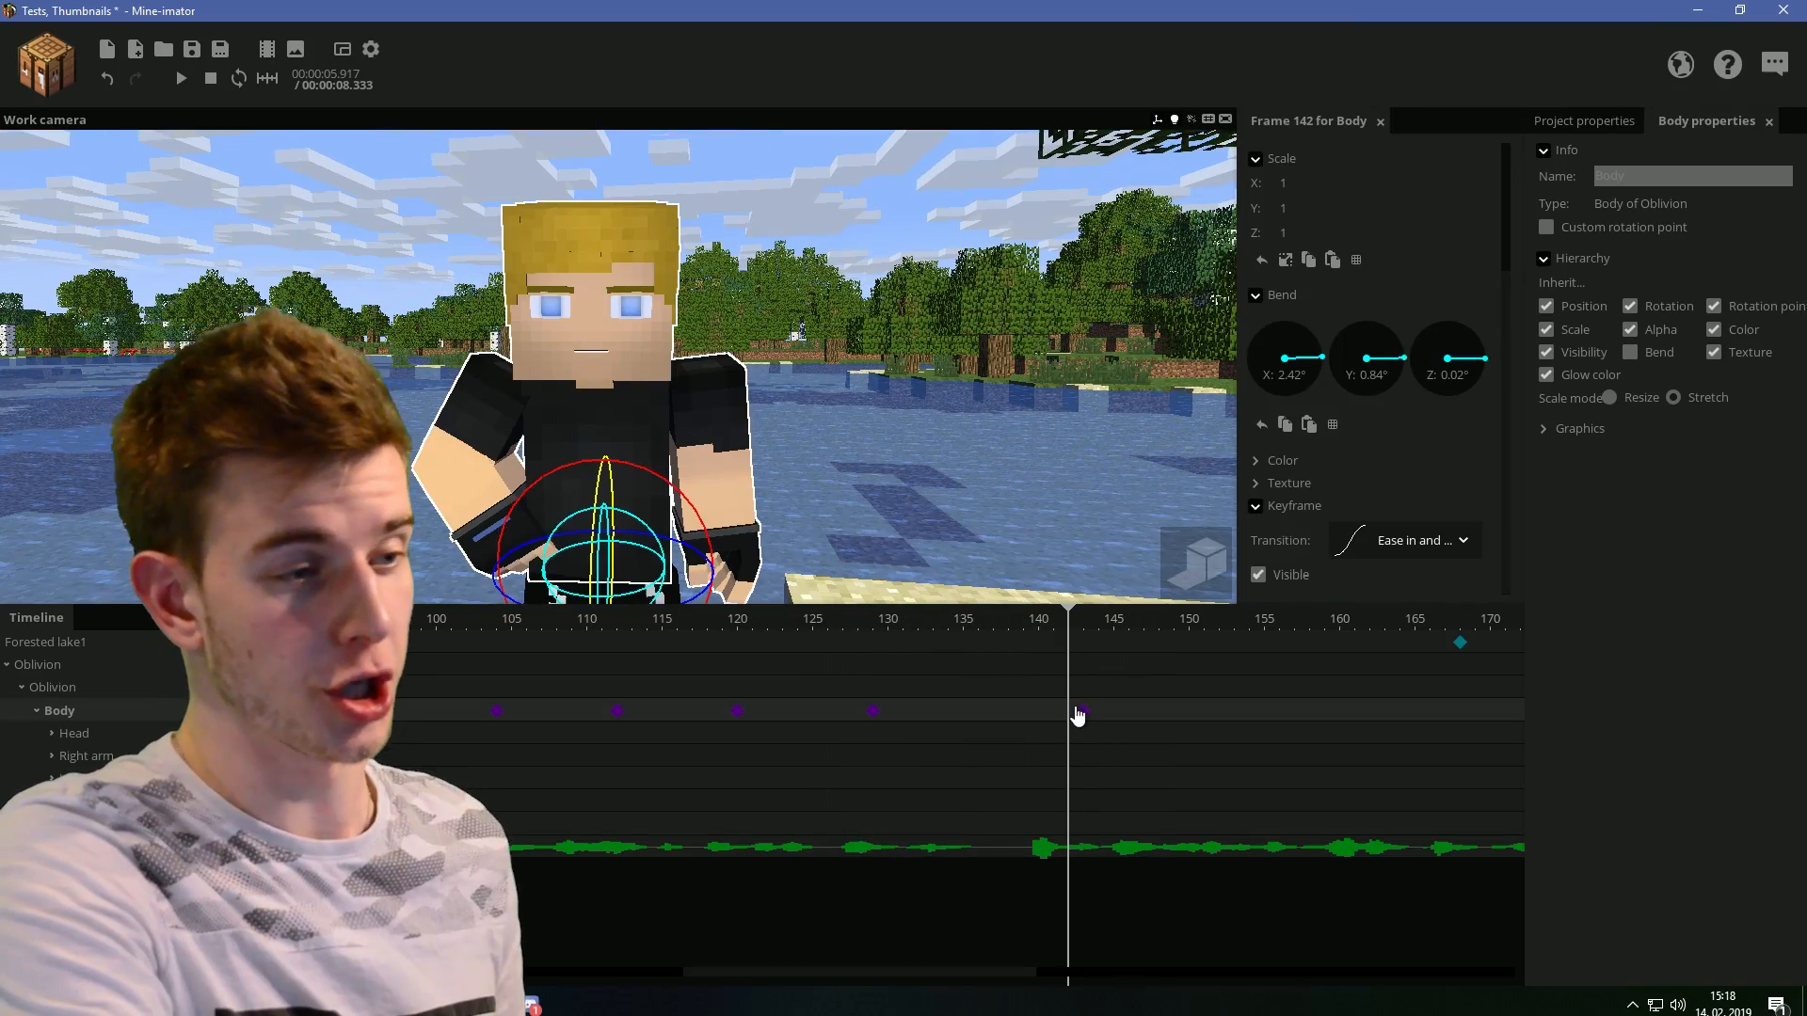
left_click(957, 404)
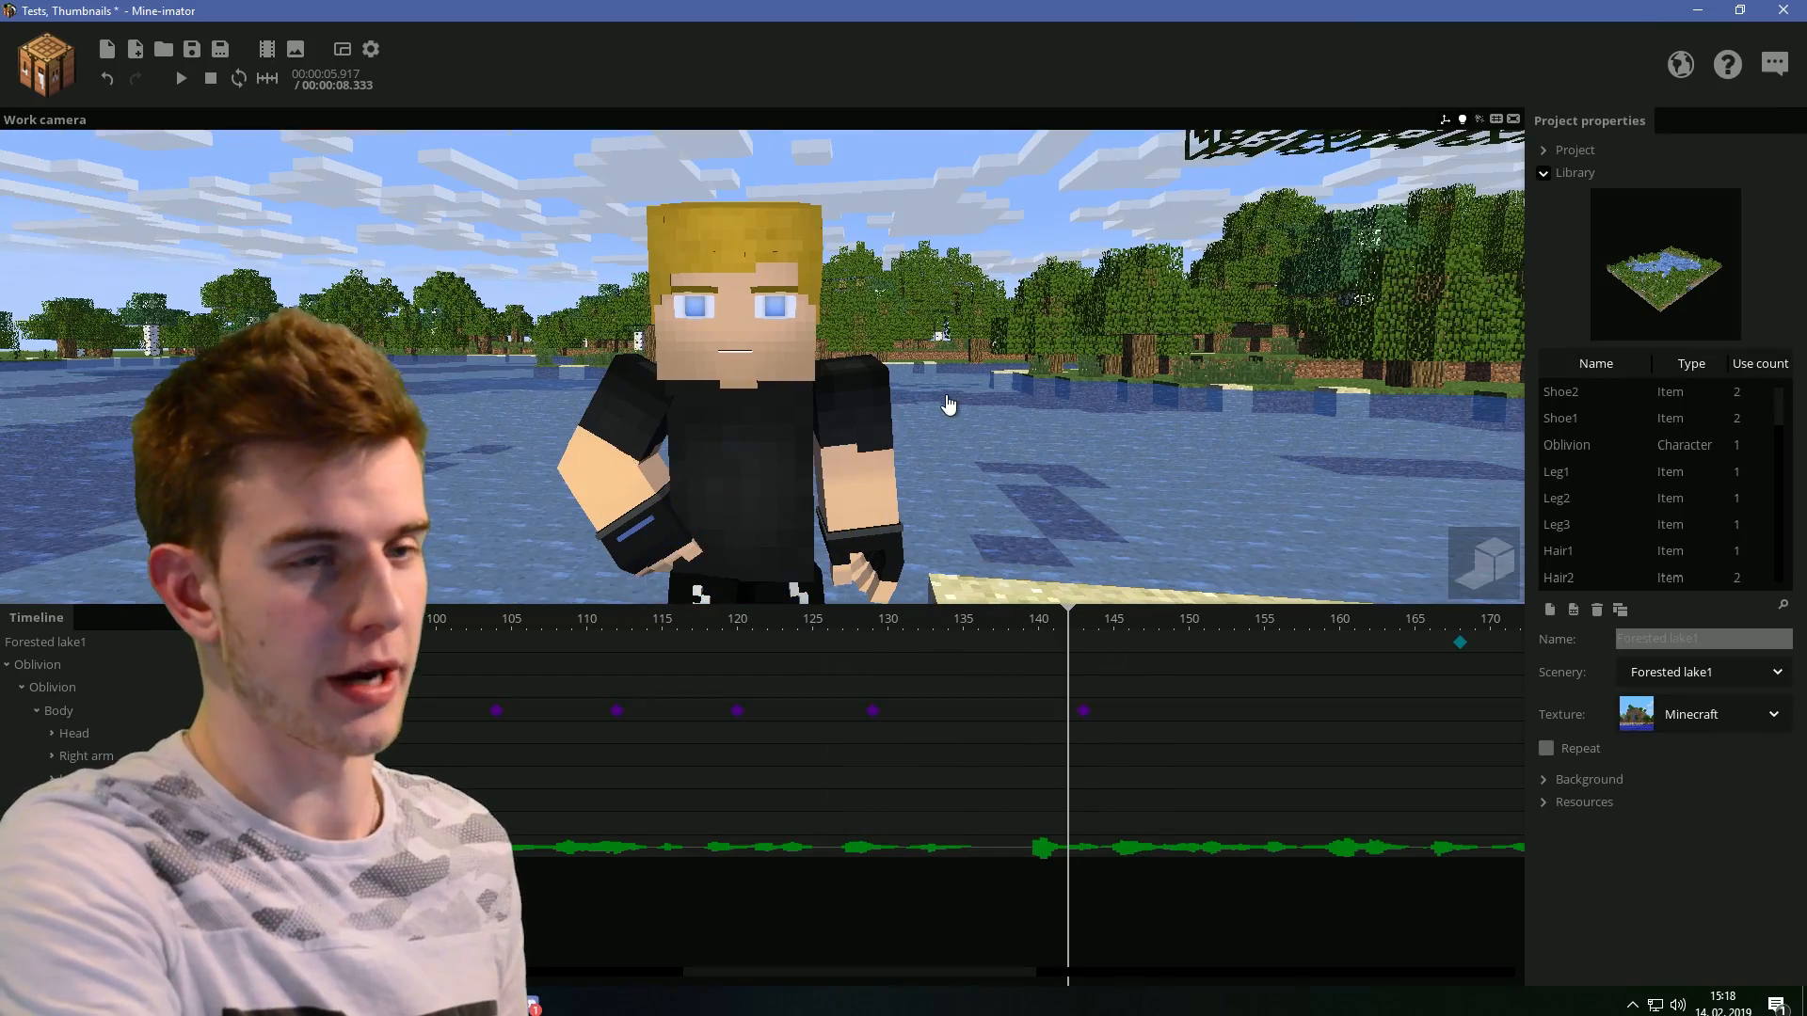
key("ctrl+s")
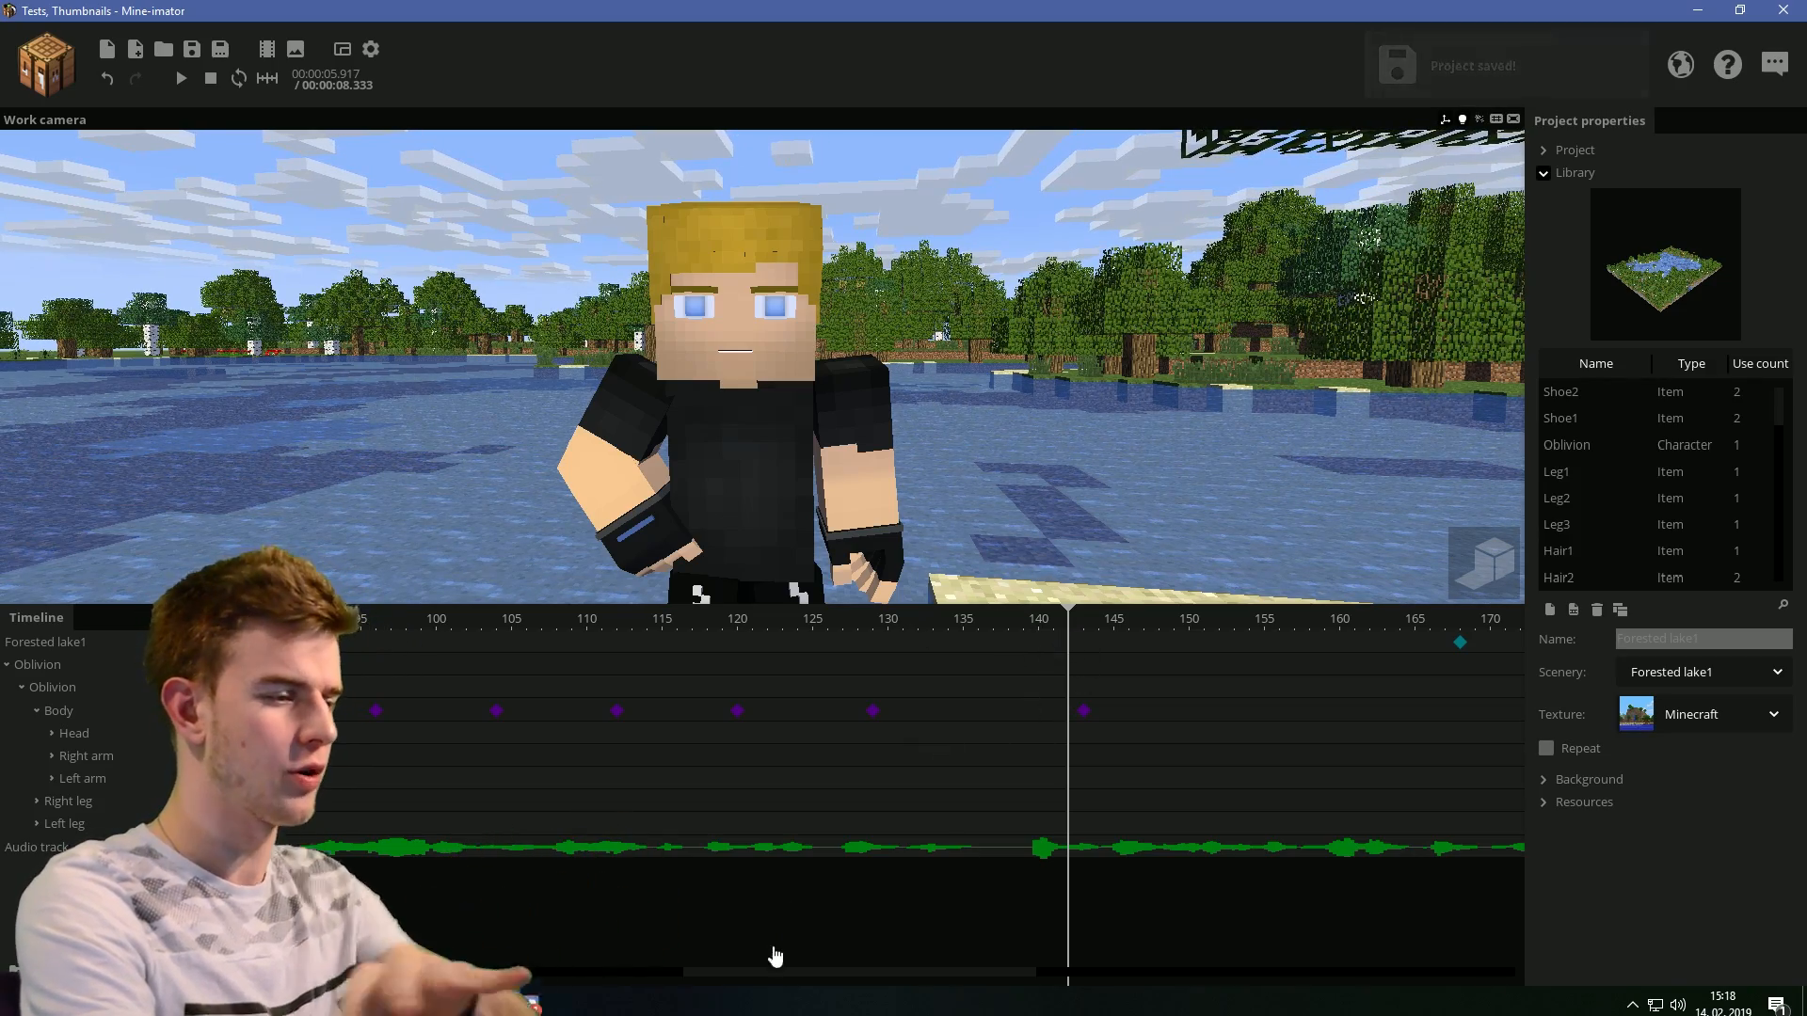
Return to the start of the animation and rotate the Head at frame 5 to about X 3.26° and Z -1.66°
left_click_drag(788, 980, 367, 979)
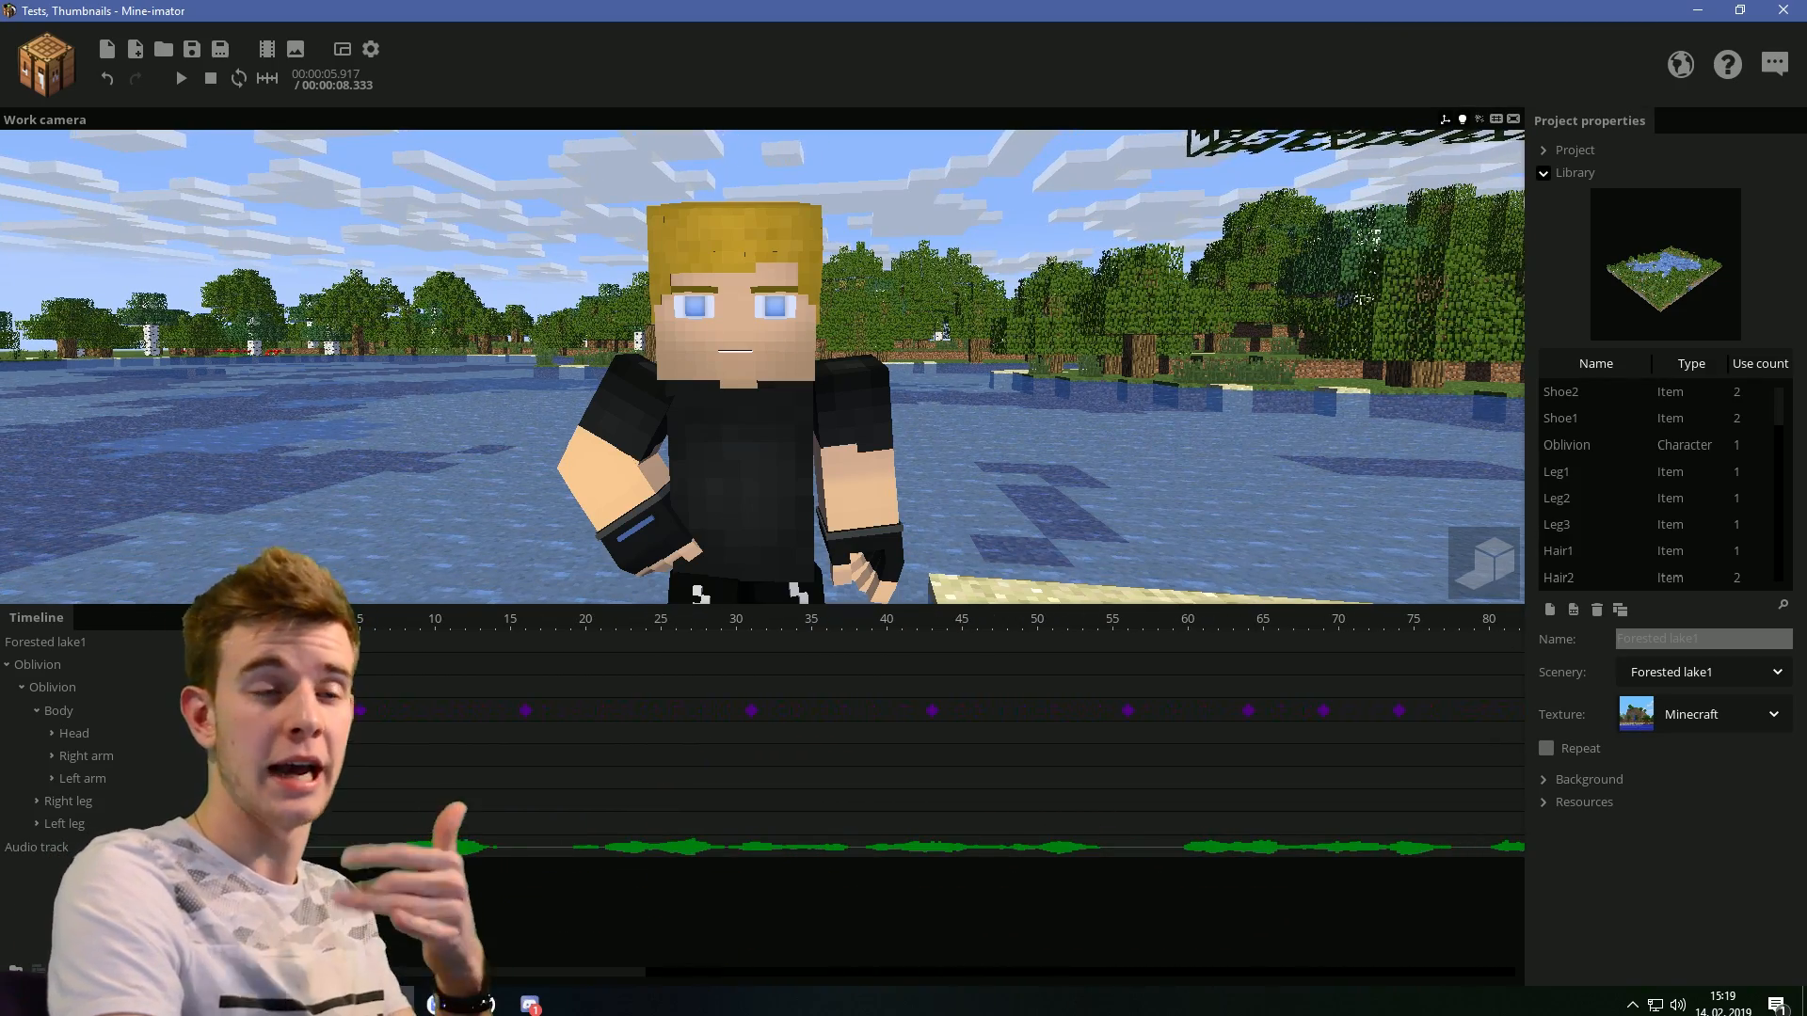
left_click(301, 620)
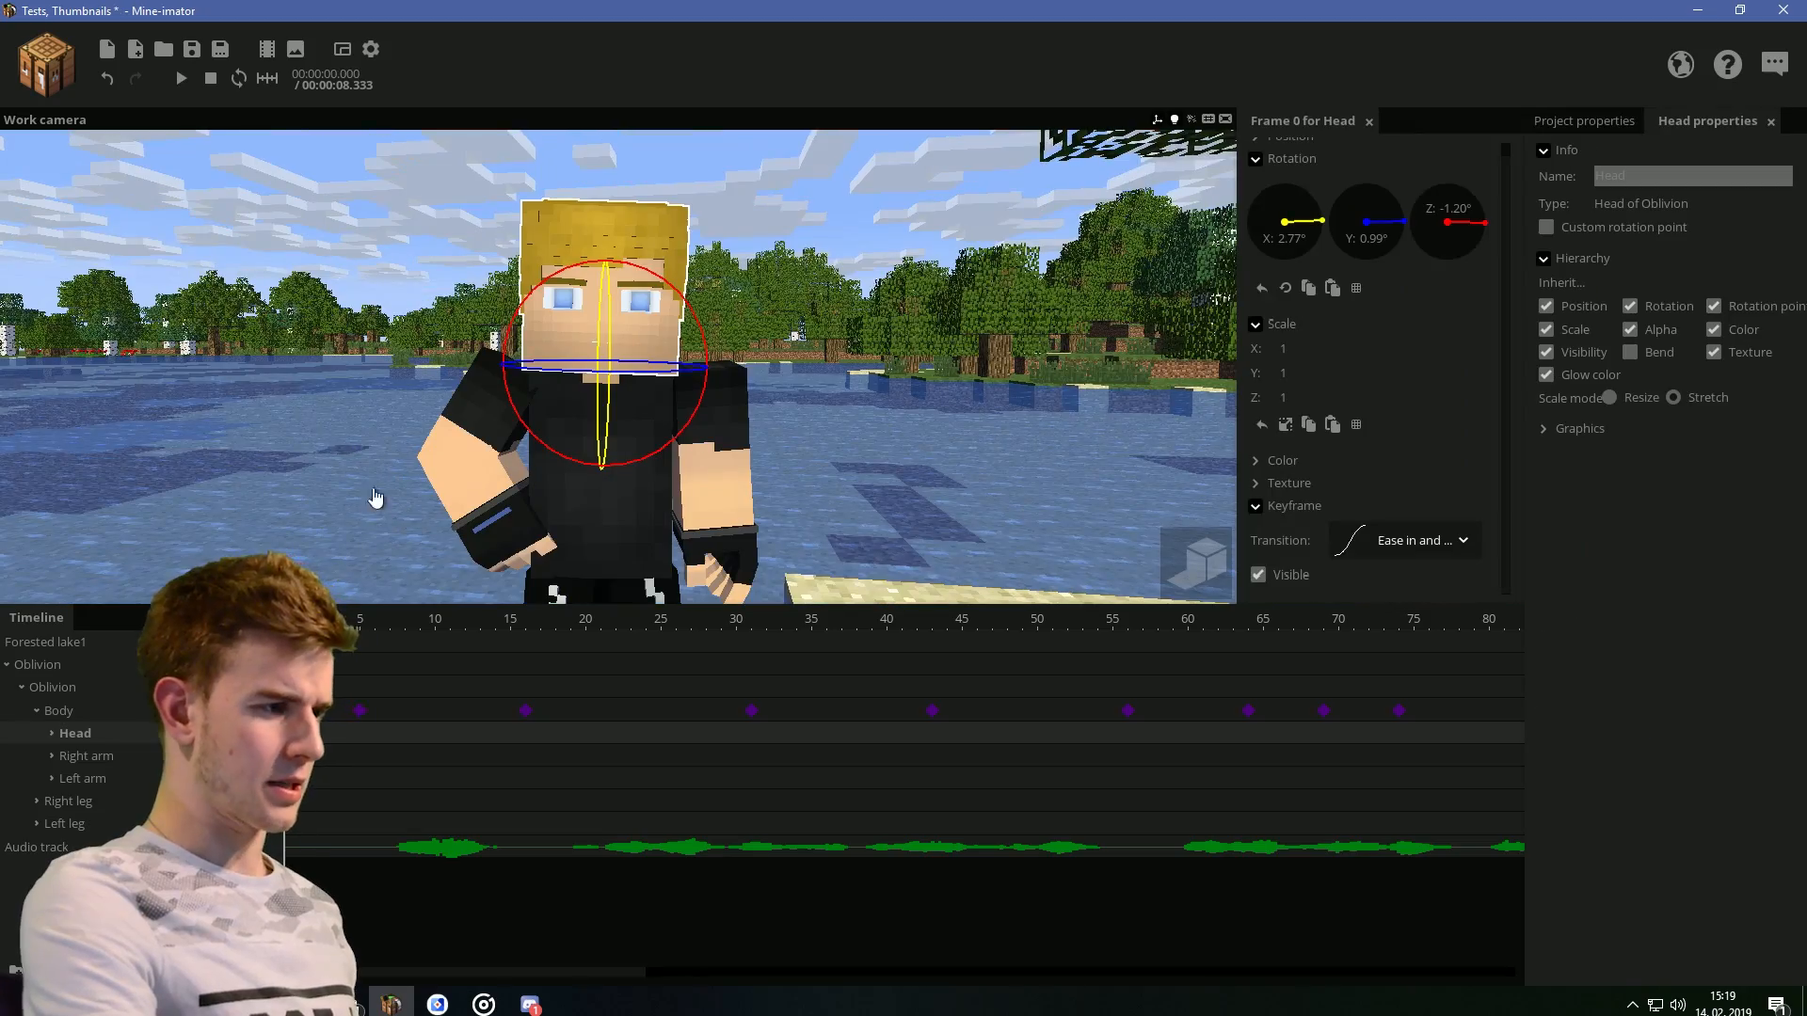
left_click(375, 621)
left_click_drag(489, 527, 320, 527)
left_click_drag(577, 461, 579, 465)
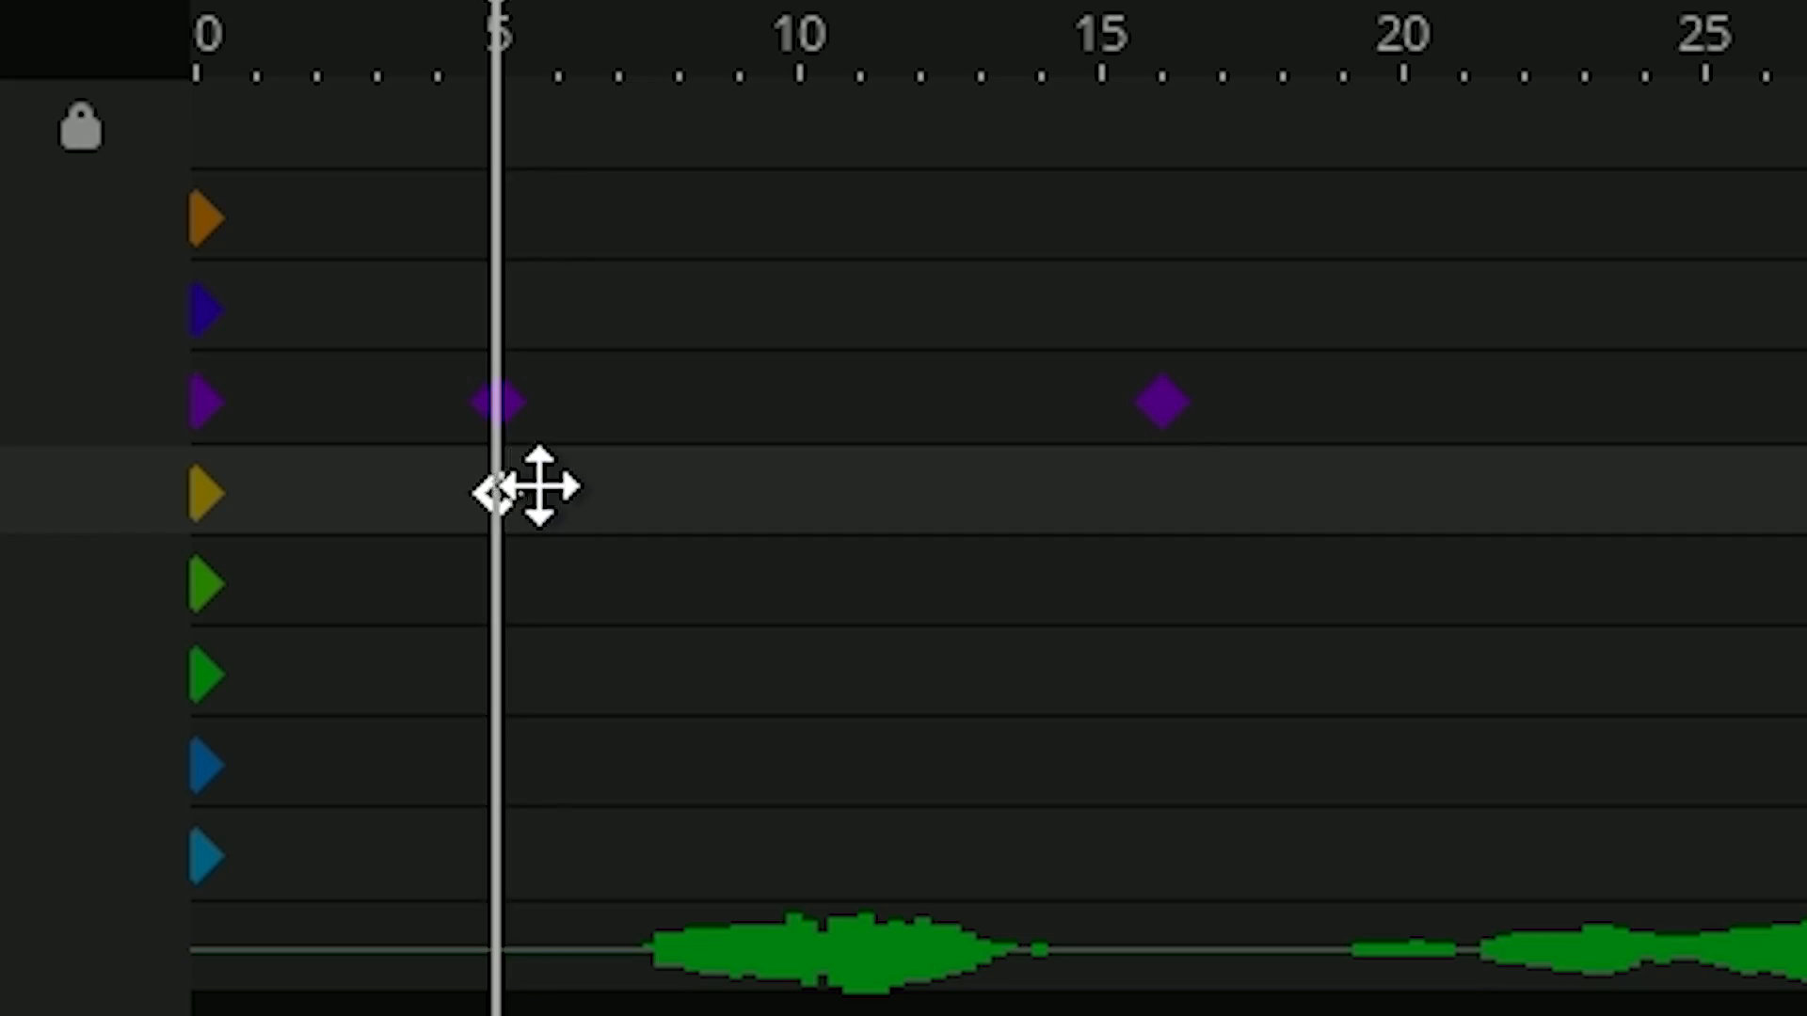
Move the Head's frame 5 keyframe to frame 9 and play the animation back from frame 0
left_click_drag(687, 666, 962, 666)
left_click_drag(433, 734, 419, 734)
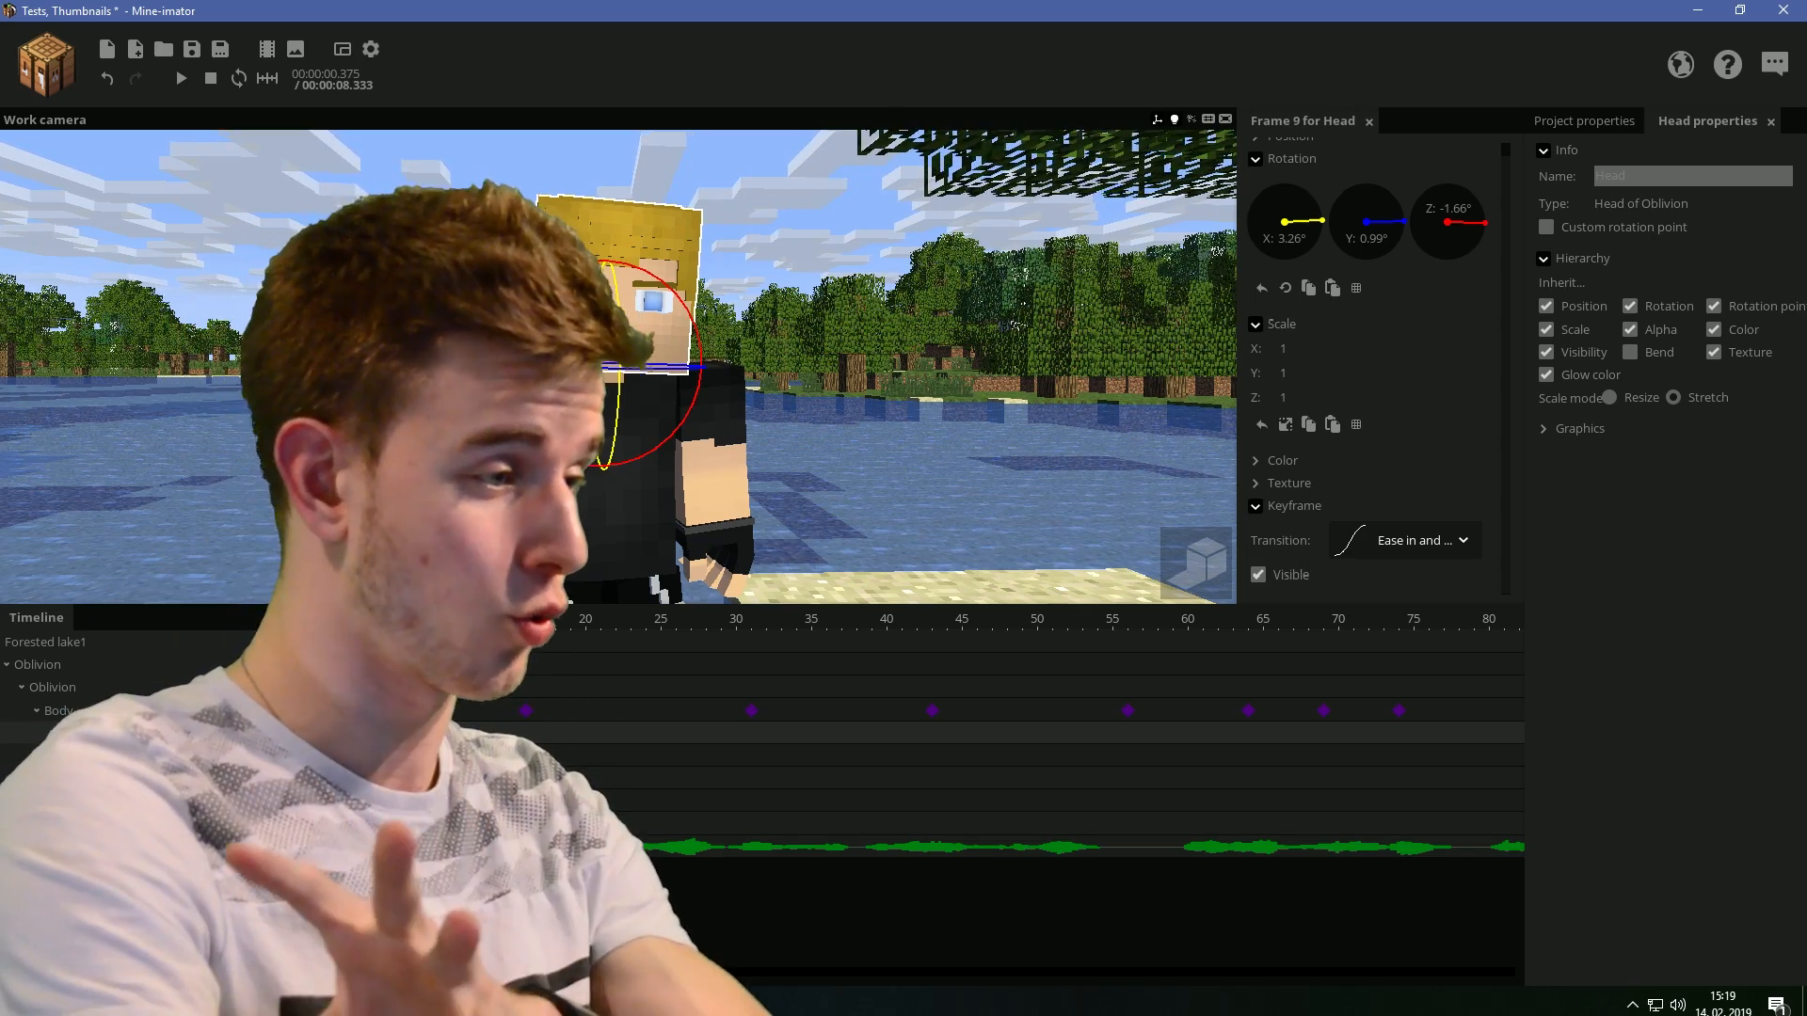
left_click_drag(420, 620, 222, 608)
key("space")
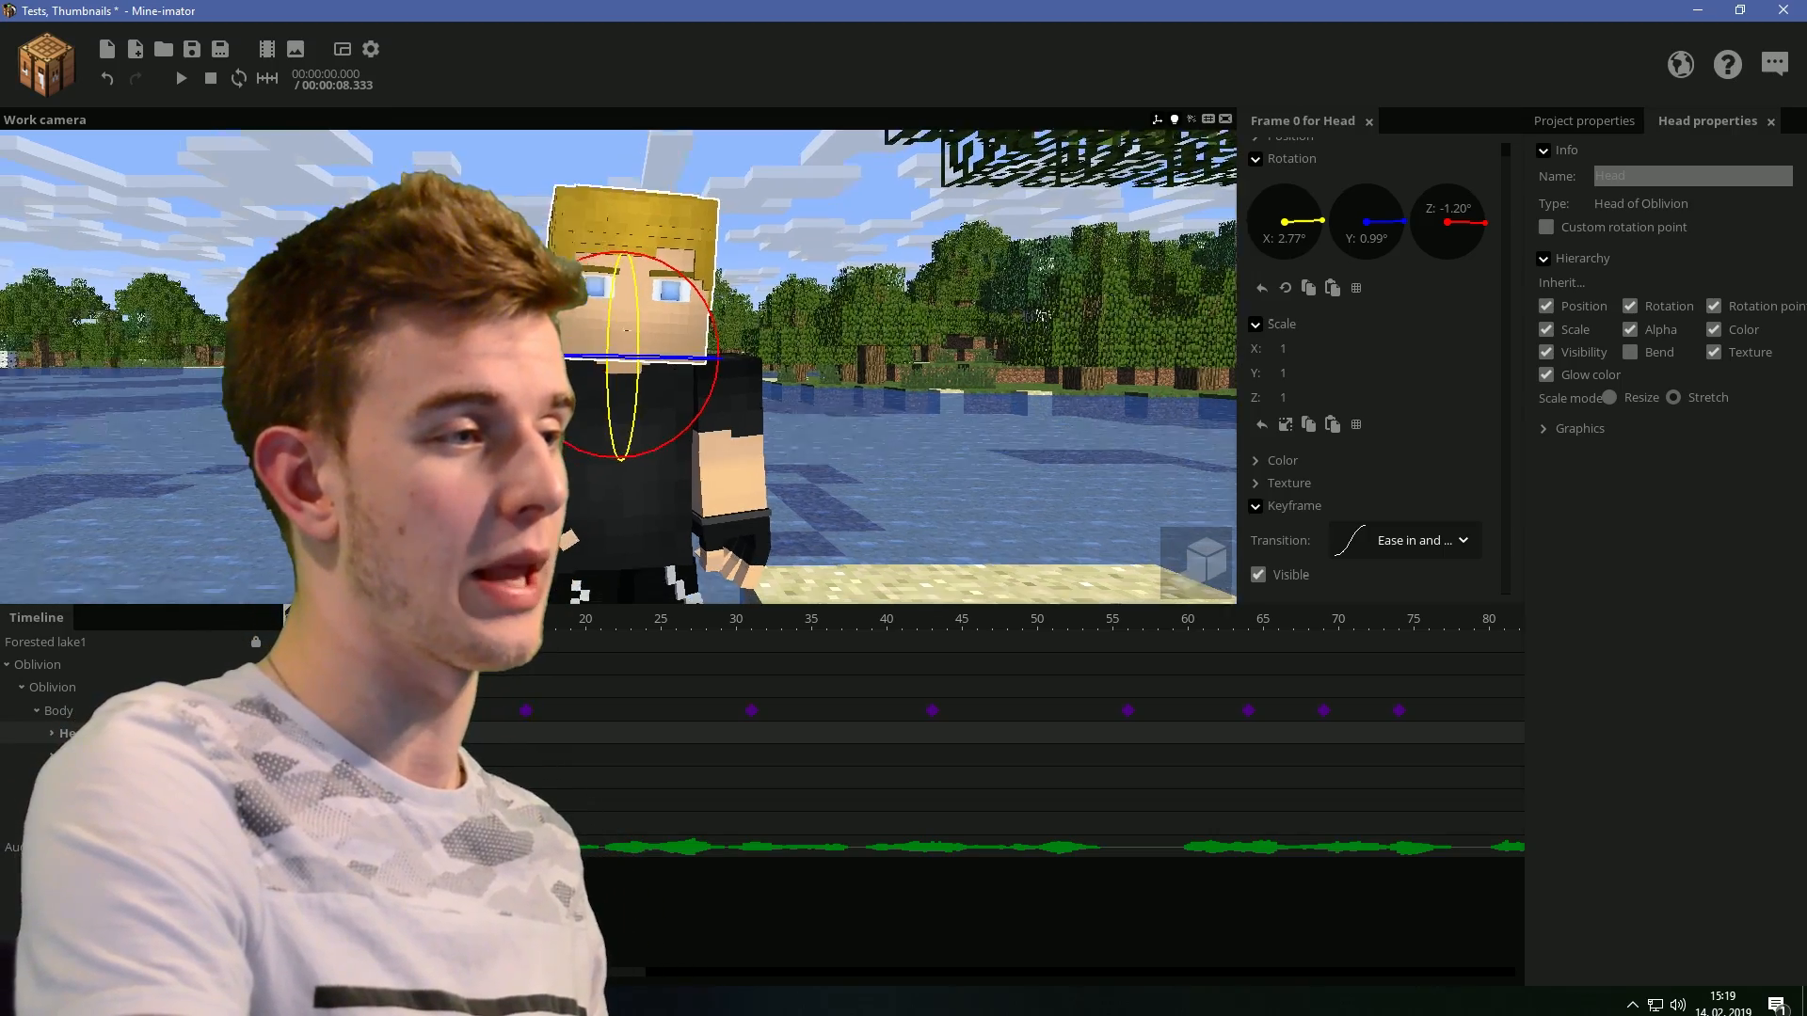
key("space")
Rotate the Head at frame 19 to about X 4.32°, Y 2.41°, Z 0.34°, save, and move that keyframe to frame 20
left_click_drag(660, 470, 649, 341)
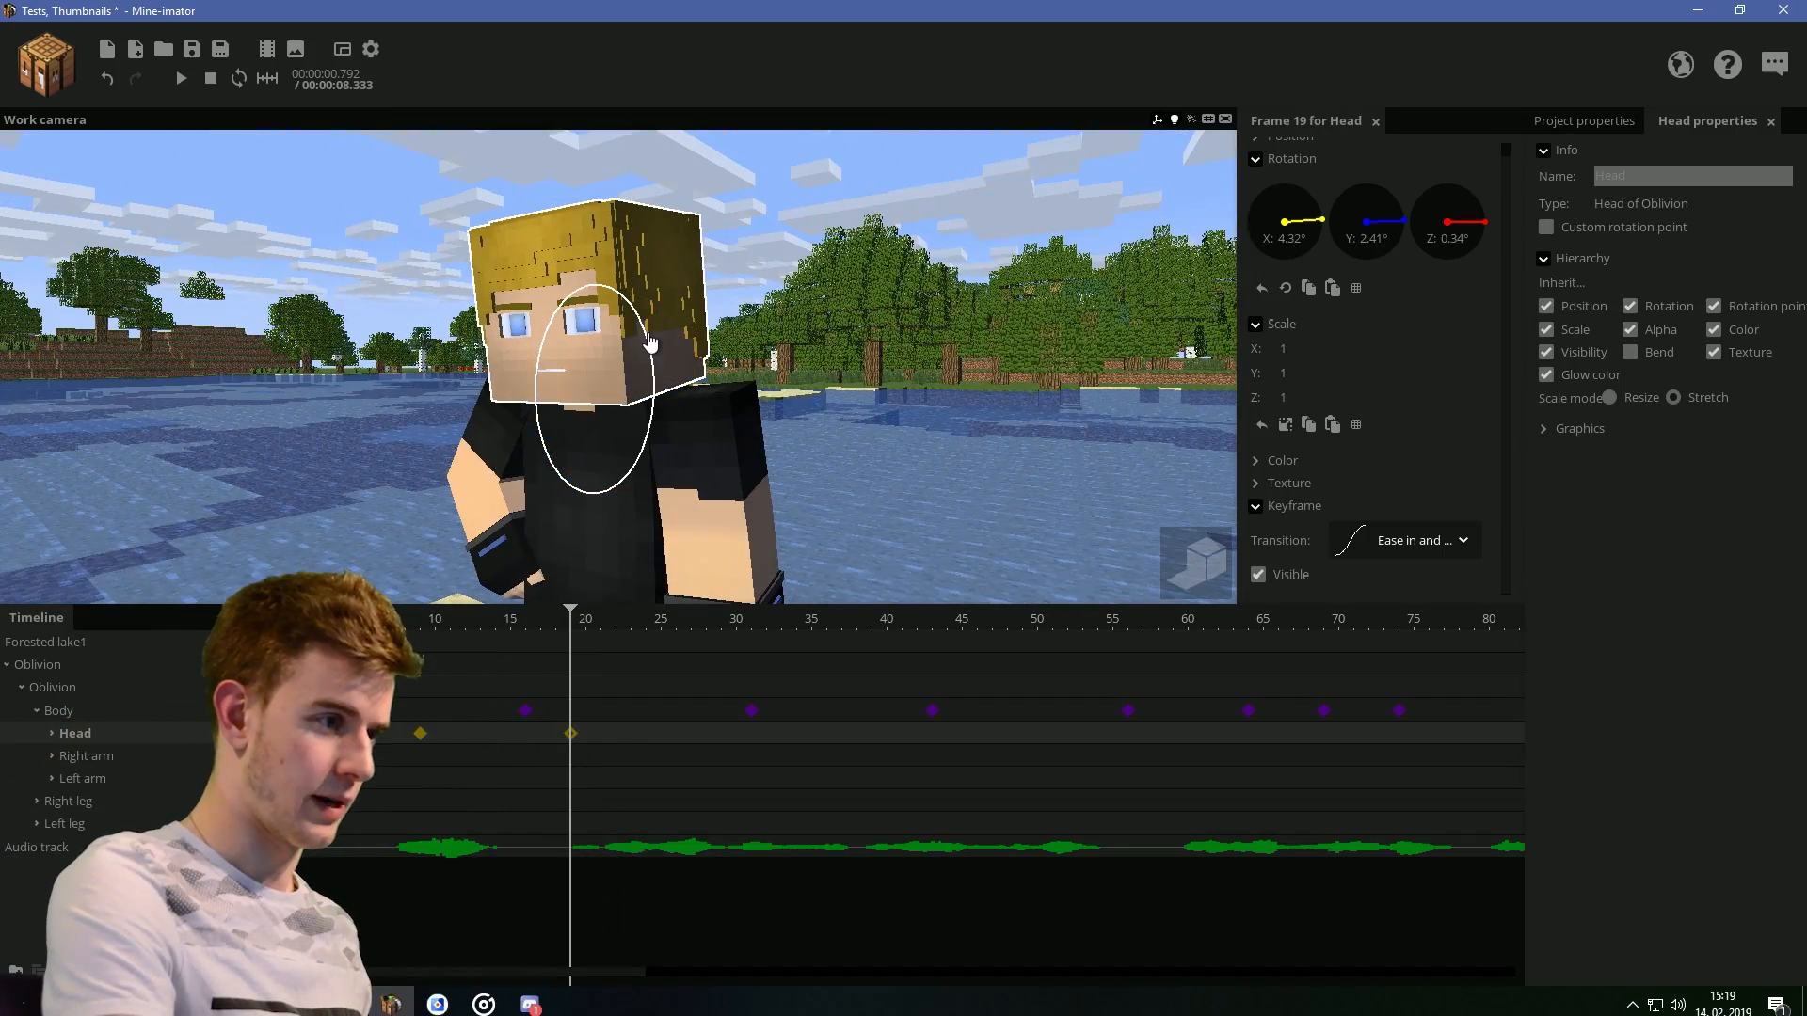
left_click(434, 273)
key("ctrl+s")
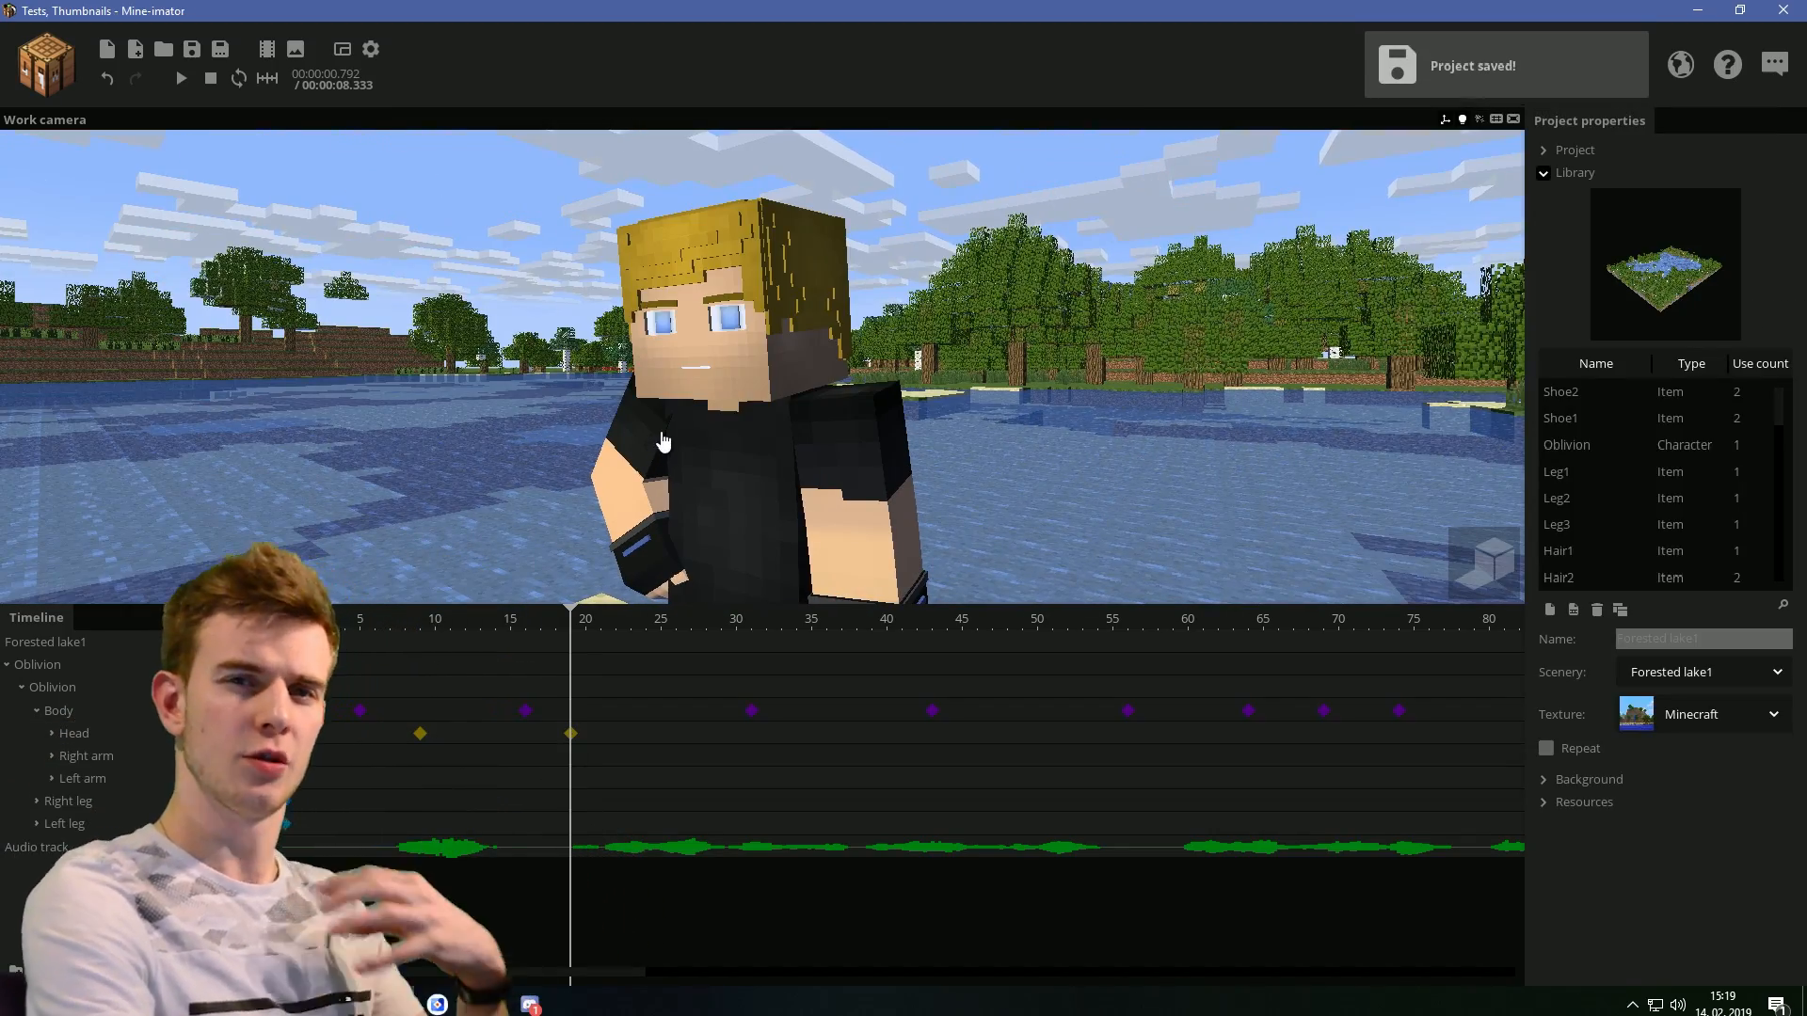
left_click_drag(571, 734, 583, 729)
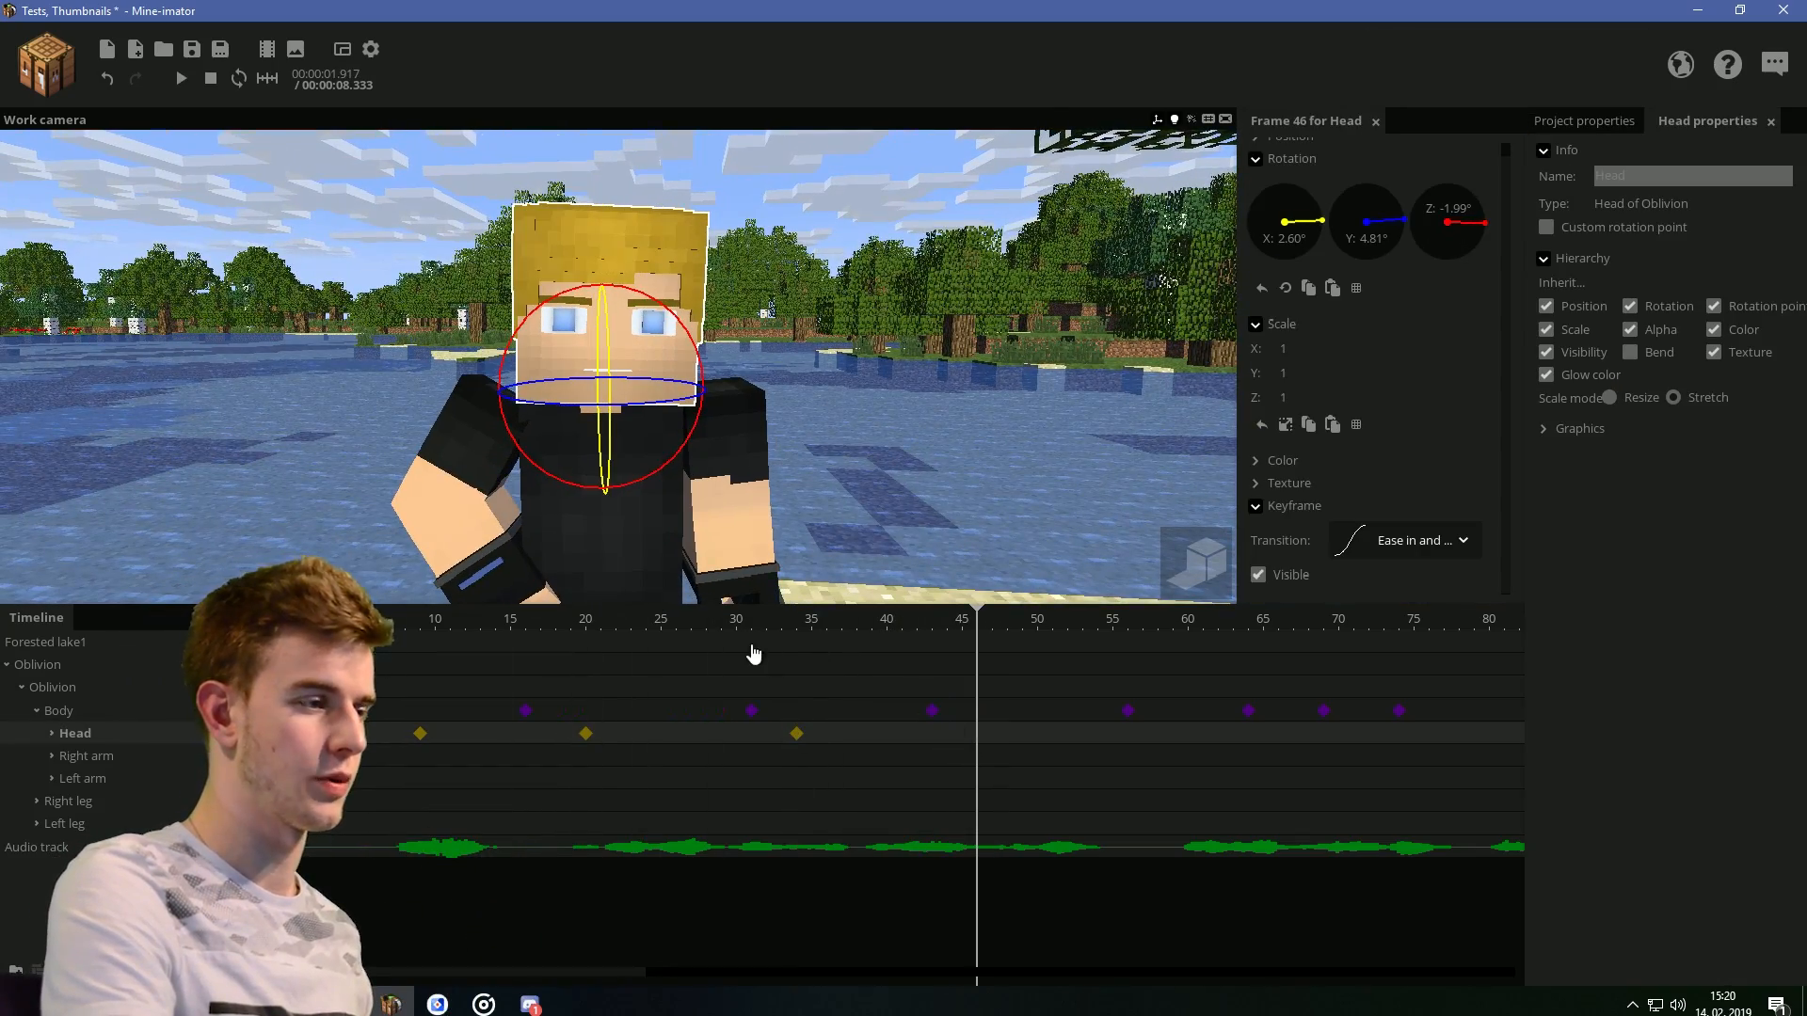
Rotate the Head to about X 3.69°, Y 6.15°, Z 2.16° at frame 46 and to about Z 0.90° at frame 58
left_click_drag(651, 418, 684, 367)
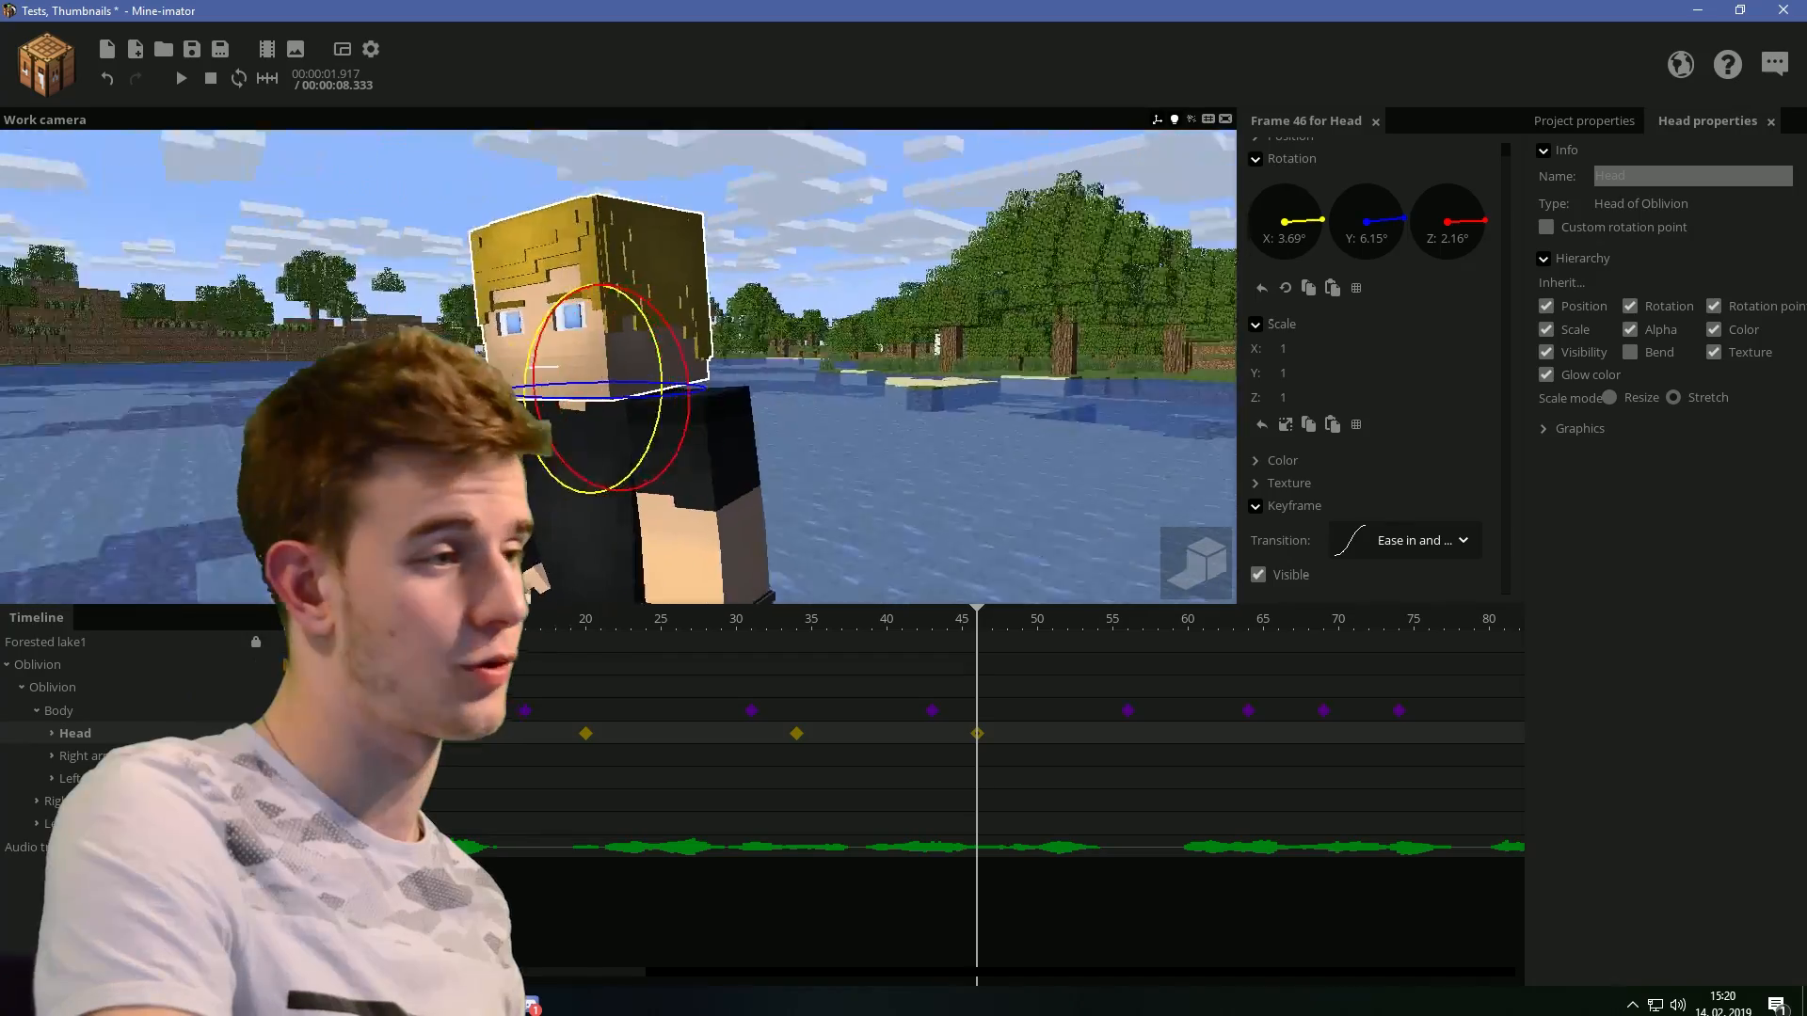
left_click_drag(743, 404, 847, 423)
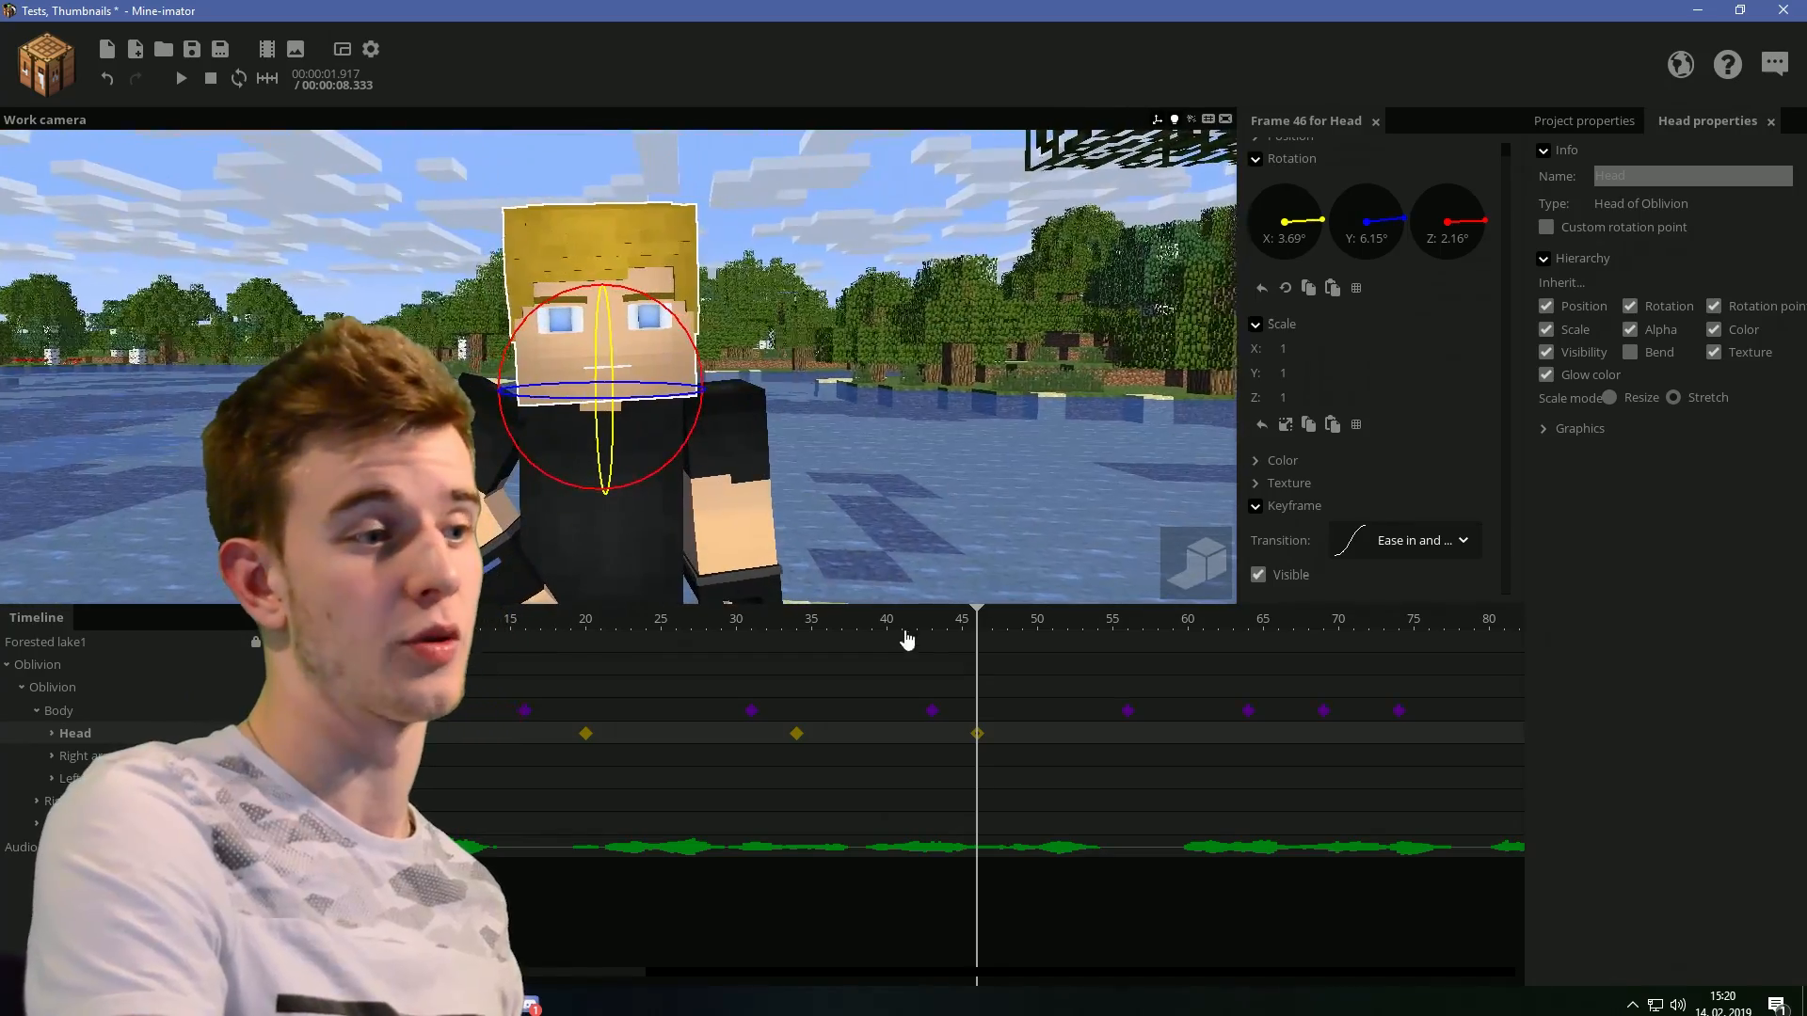
key("space")
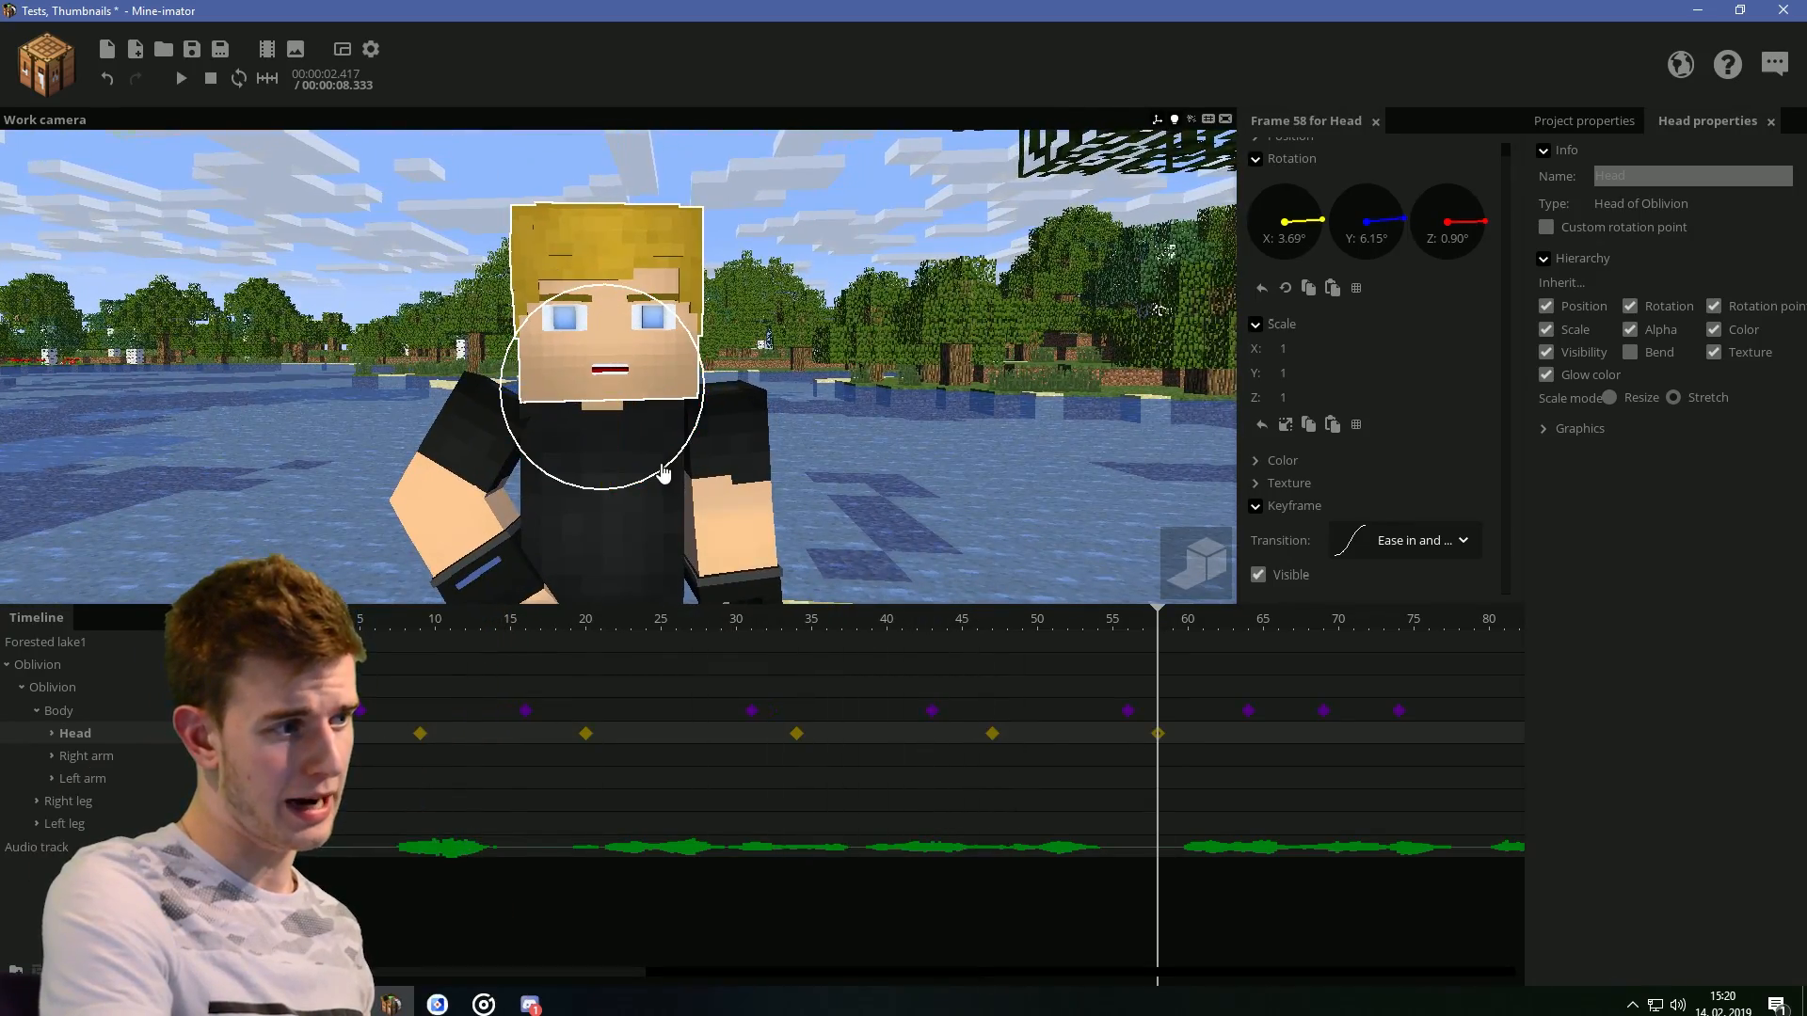
left_click_drag(666, 473, 676, 469)
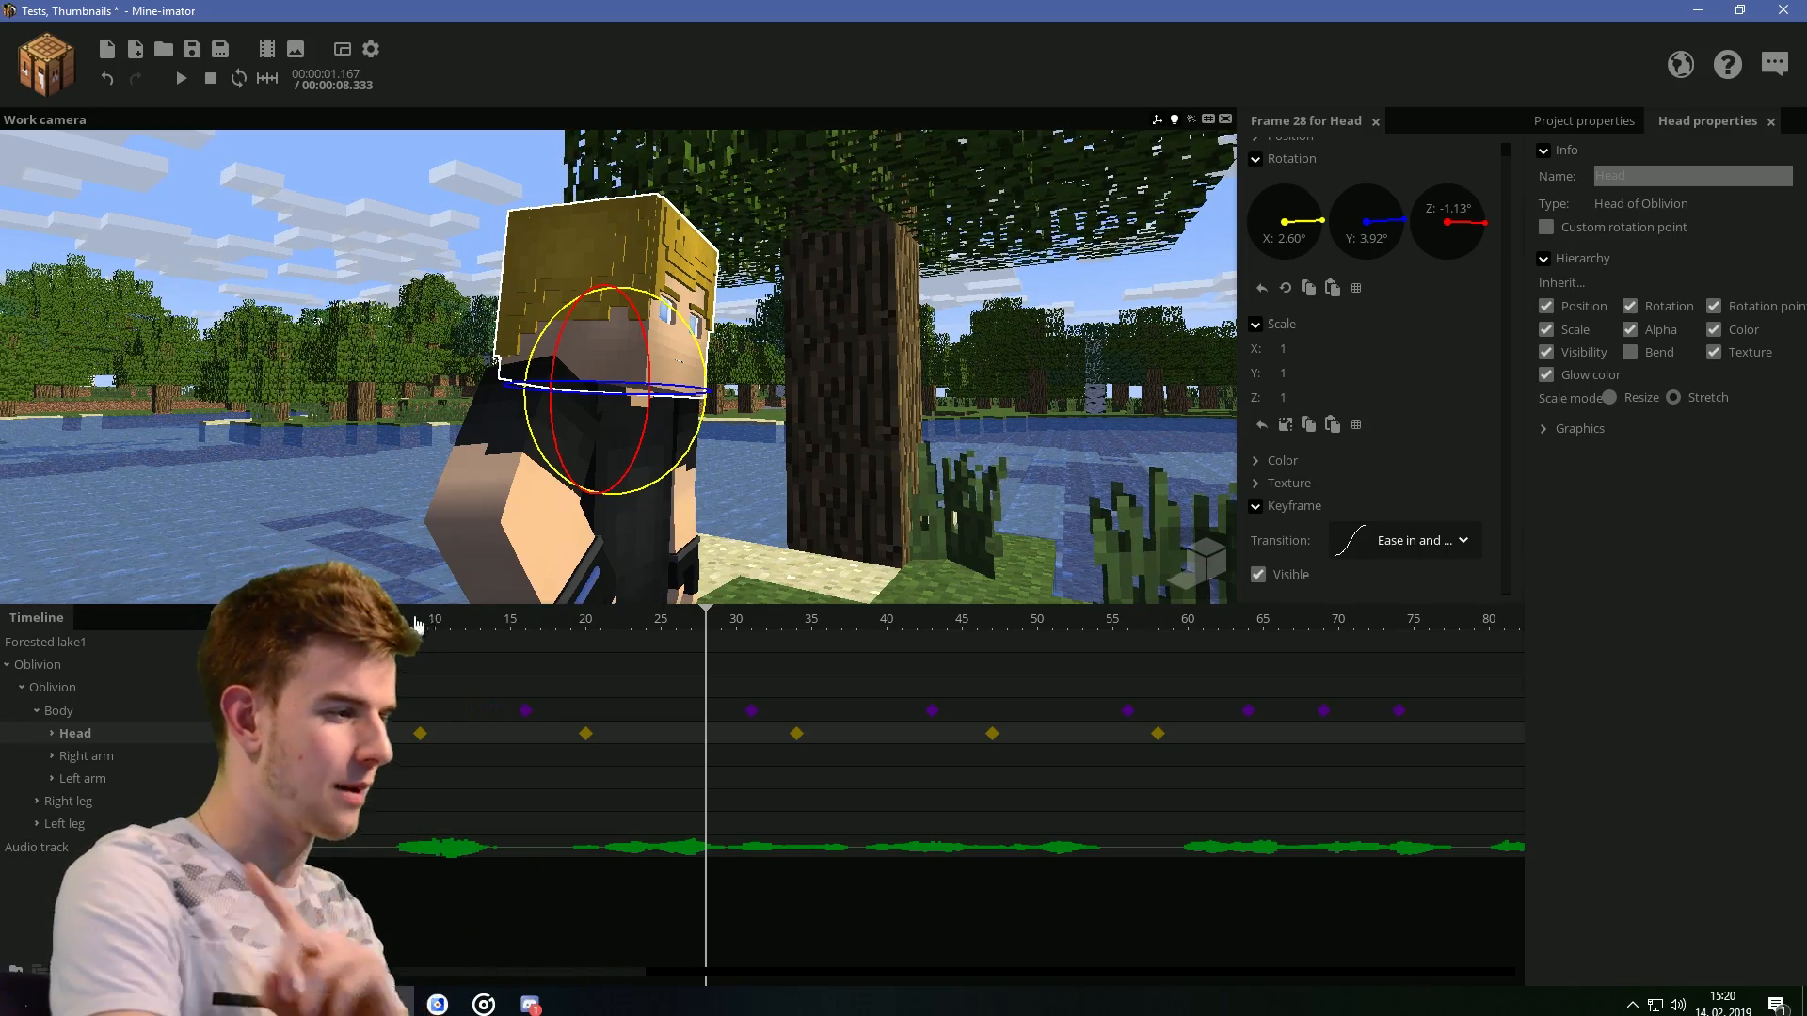
Rotate the Head at frame 66 to about X -2.99°, Y 4.88°, Z 3.80°
left_click_drag(216, 619, 867, 618)
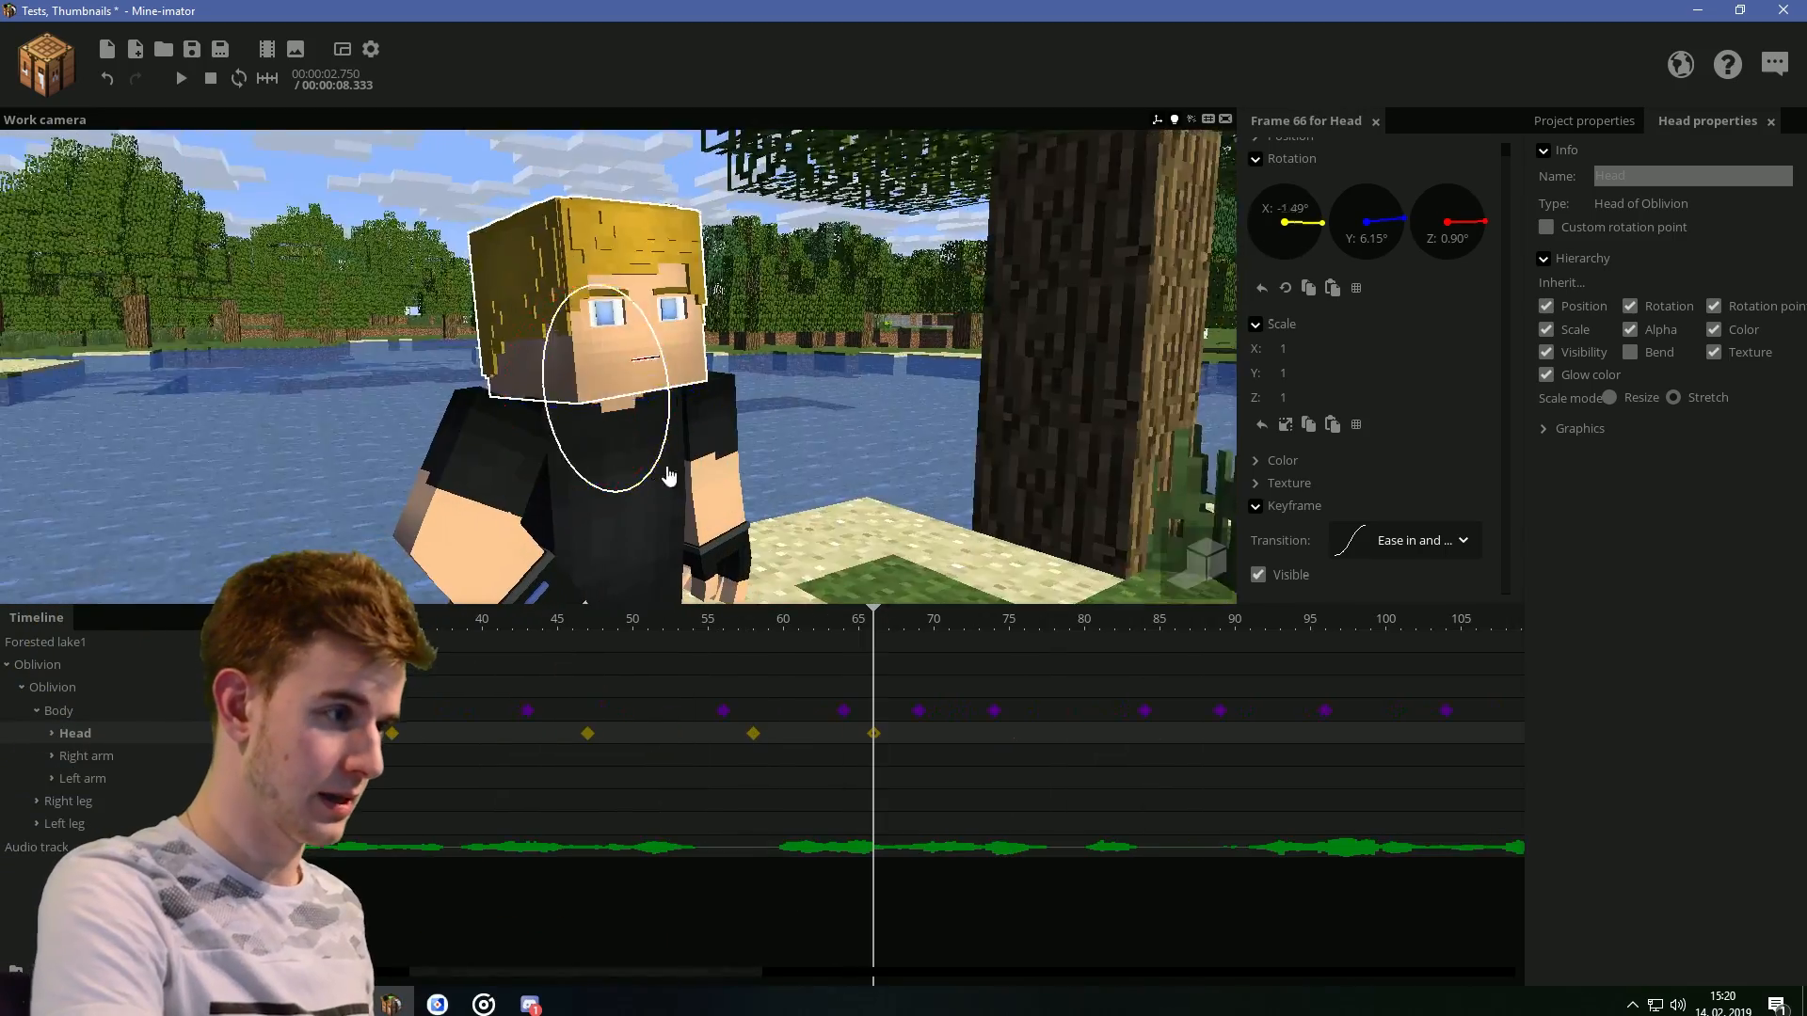
left_click_drag(692, 385, 691, 360)
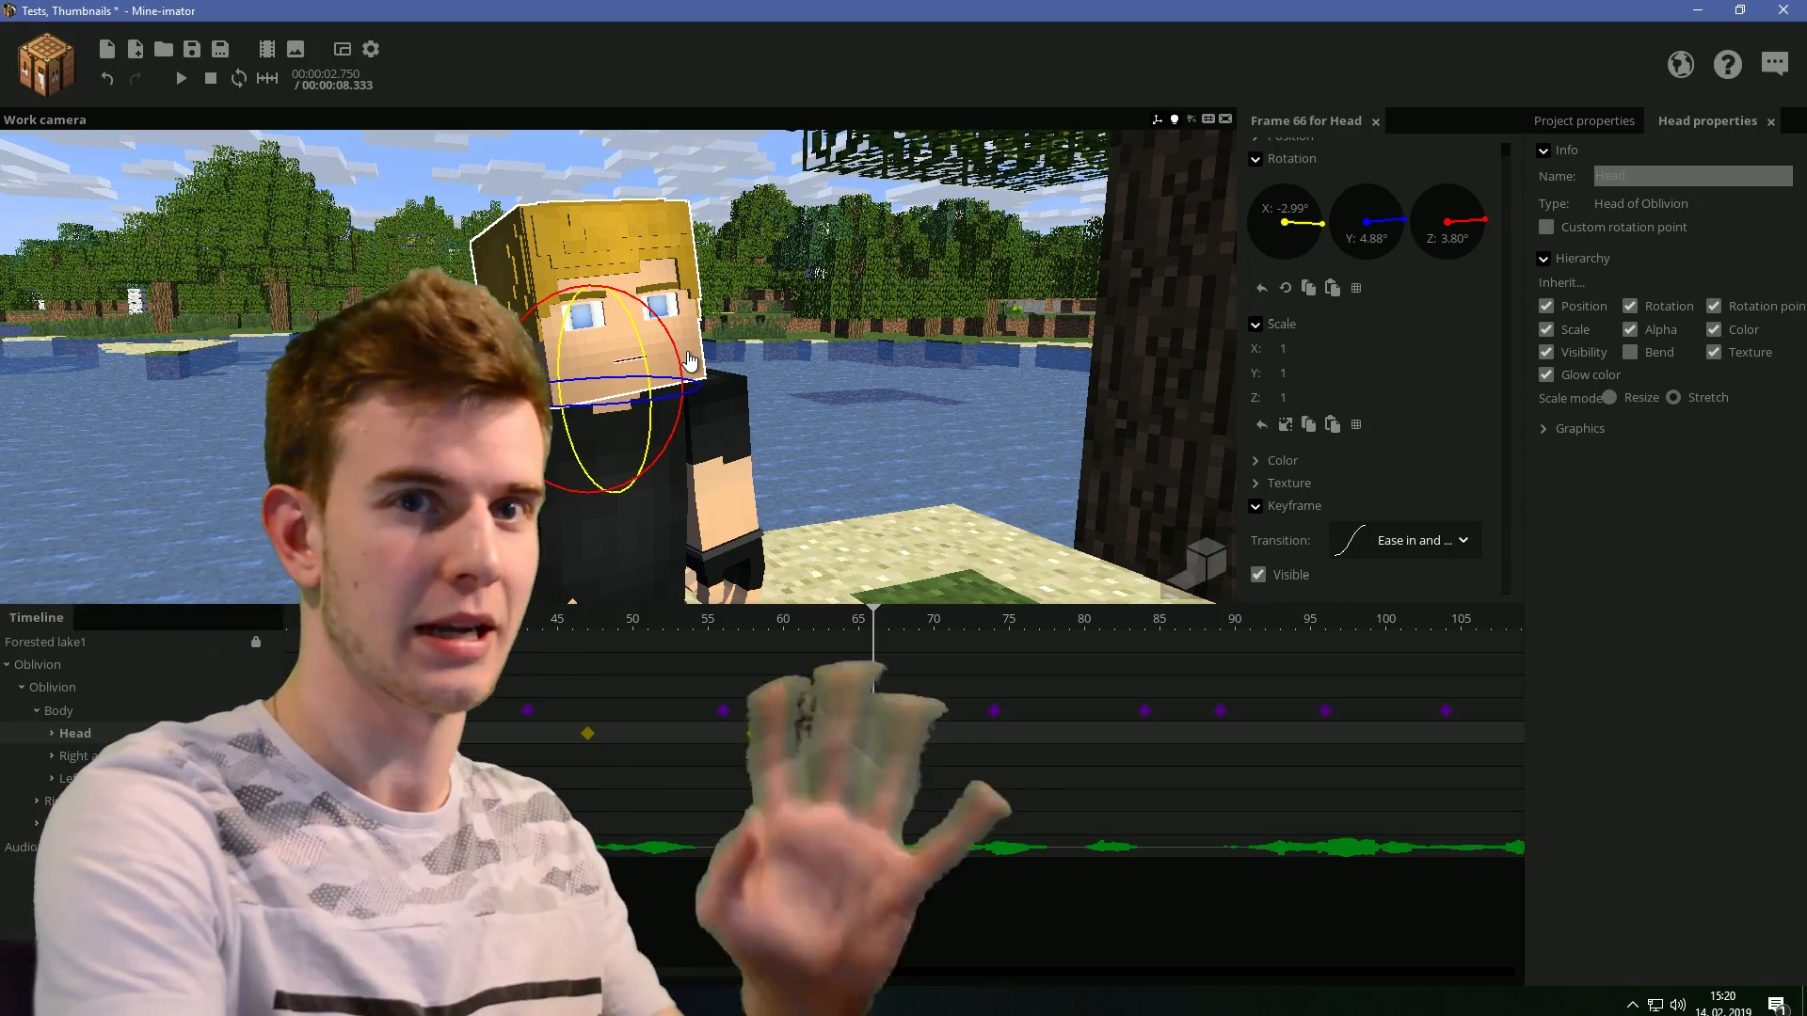
left_click(854, 696)
Save the project and play back the Head motion from about frame 57
key("space")
key("space")
key("ctrl+s")
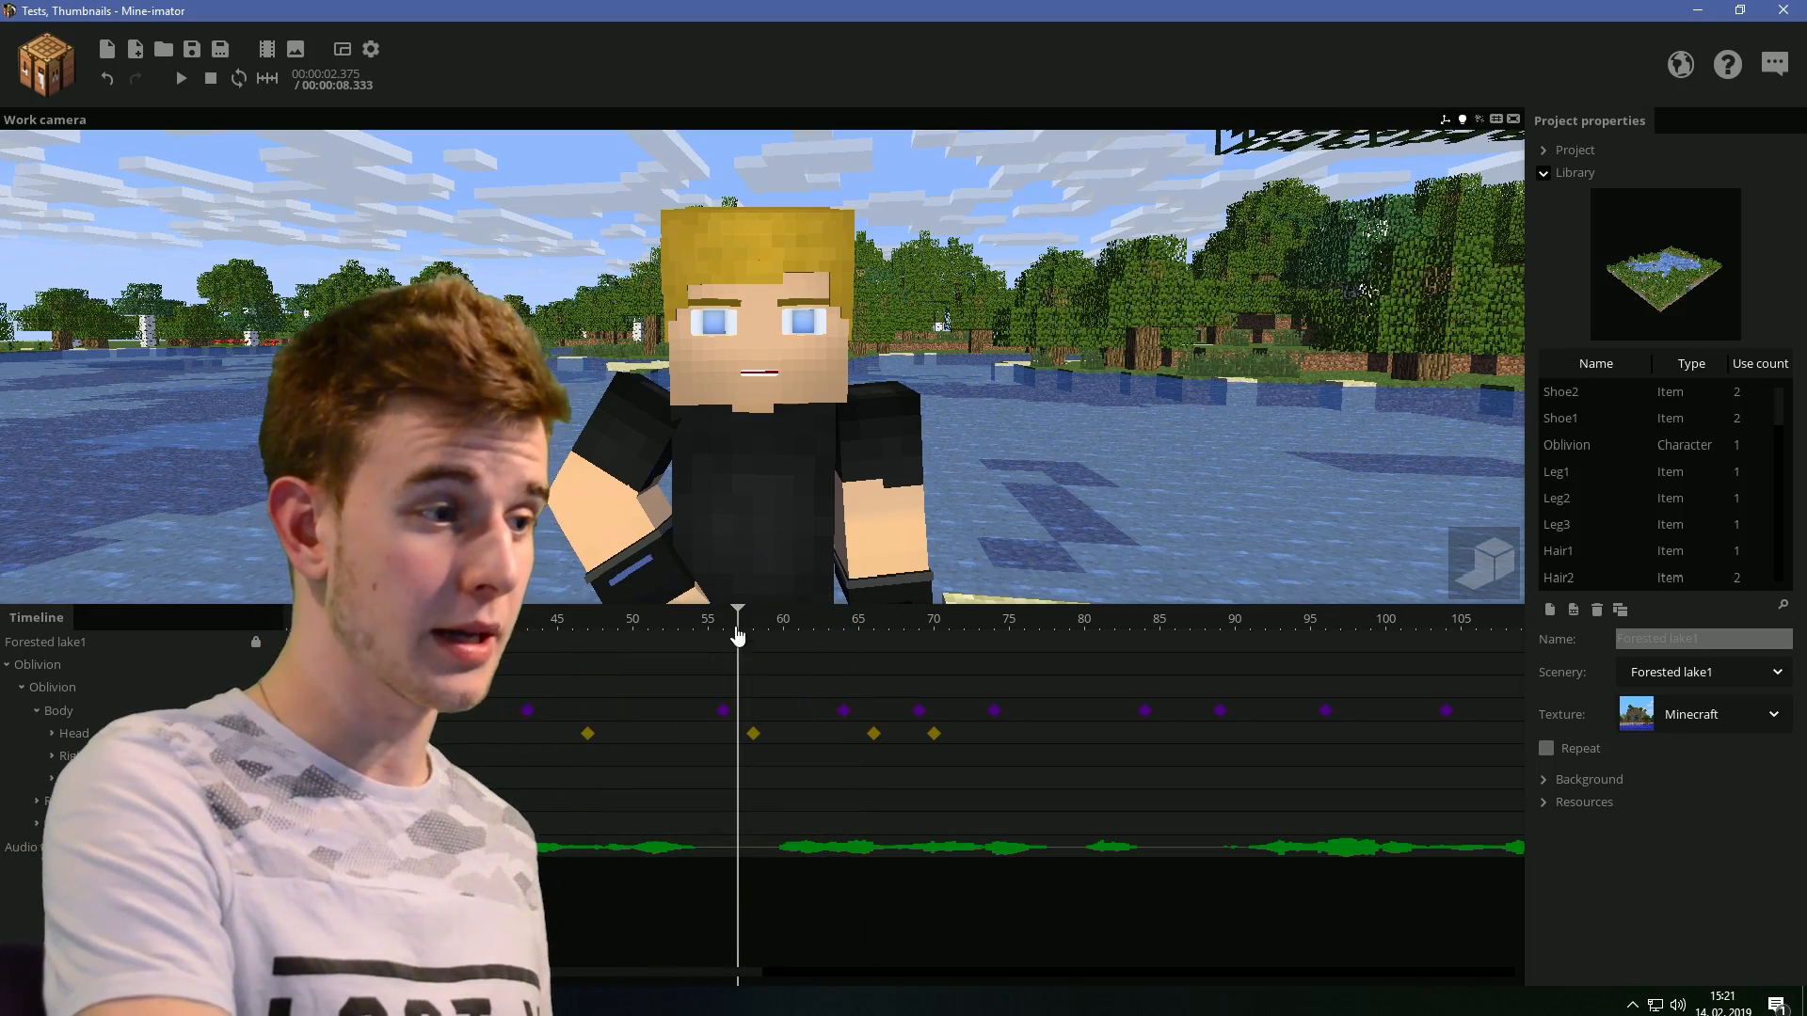
key("space")
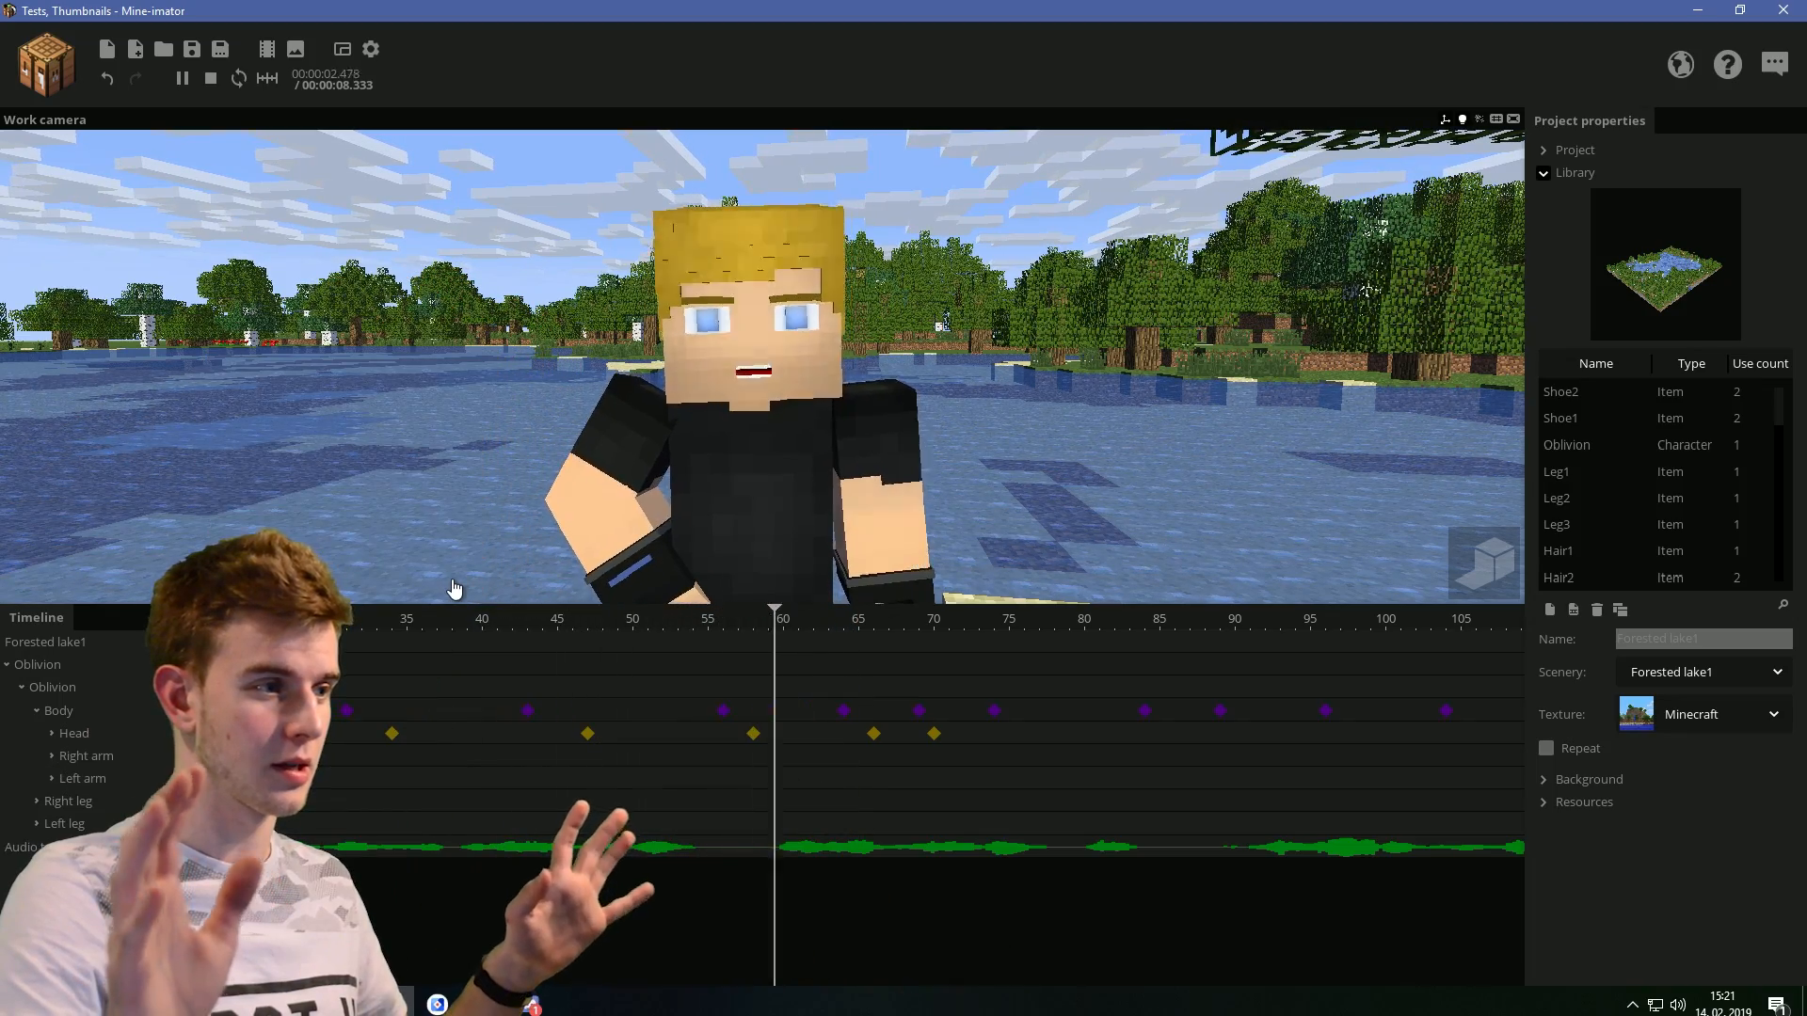
key("space")
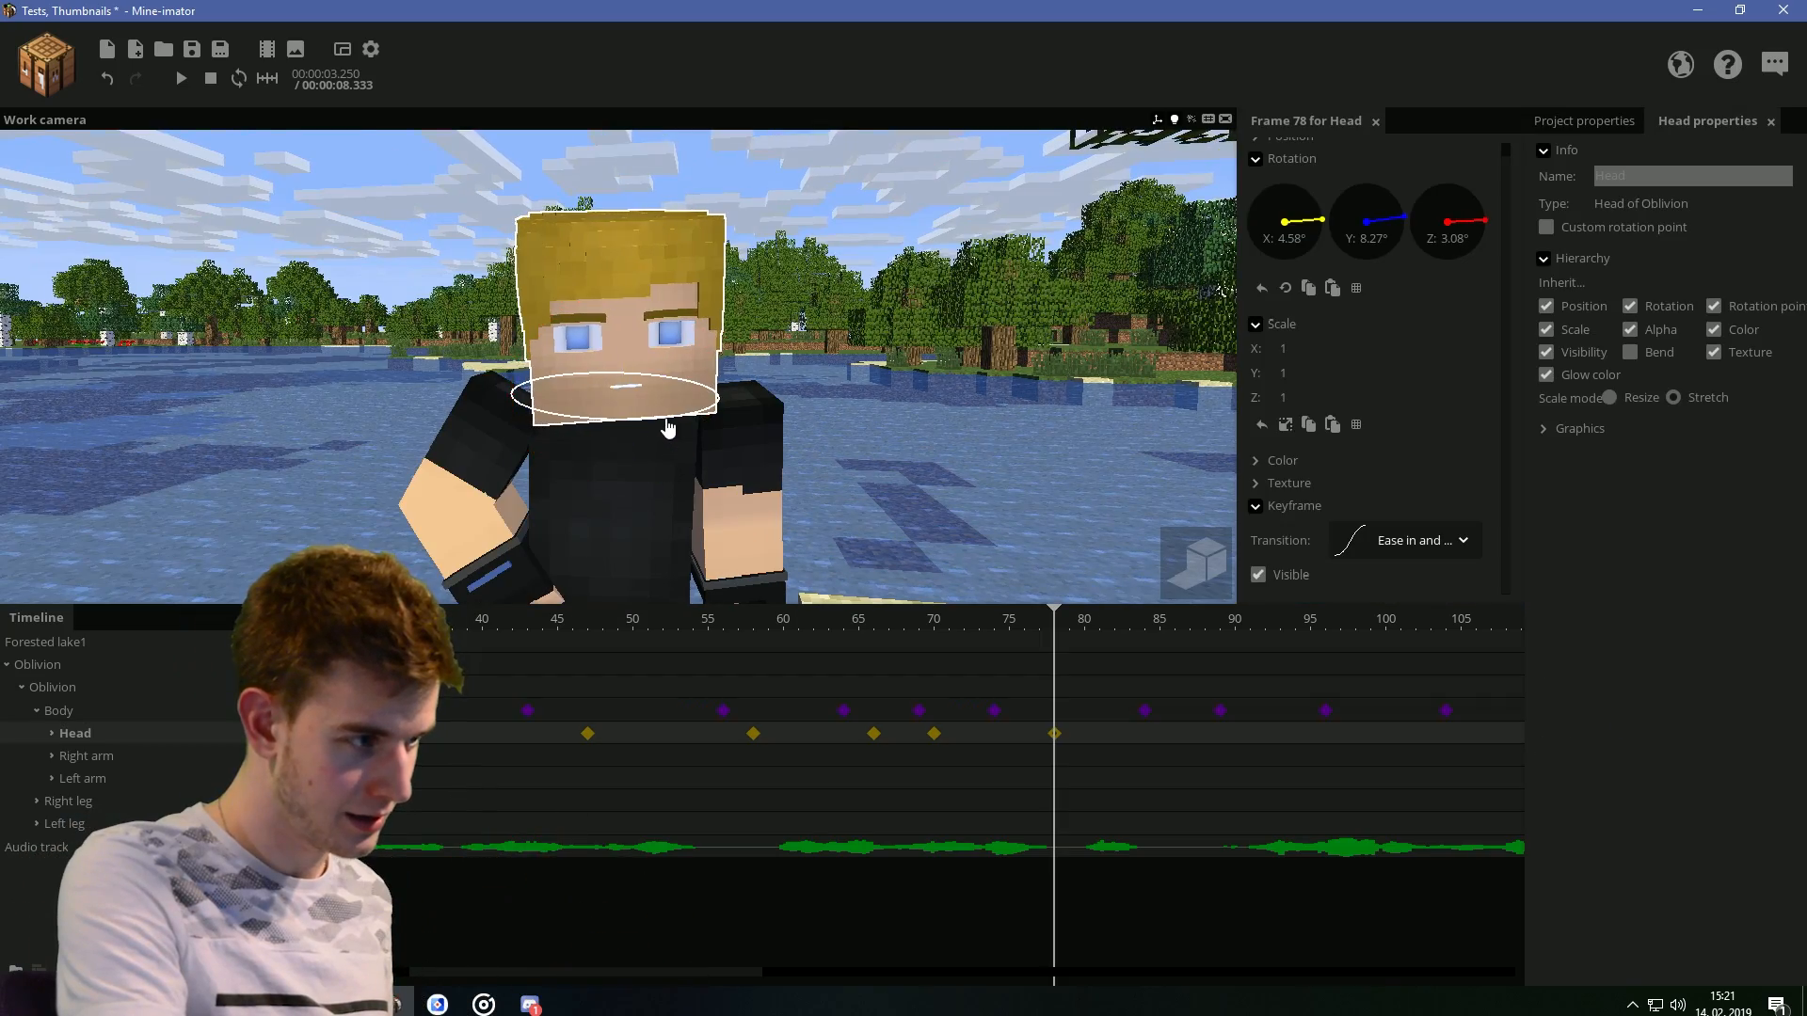
Rotate the Head at frame 78 to about X 0.66°, Y 8.27°, Z 3.08° and play back from an earlier frame
left_click_drag(701, 471, 795, 491)
left_click_drag(676, 478, 569, 474)
left_click_drag(1063, 626, 759, 625)
key("space")
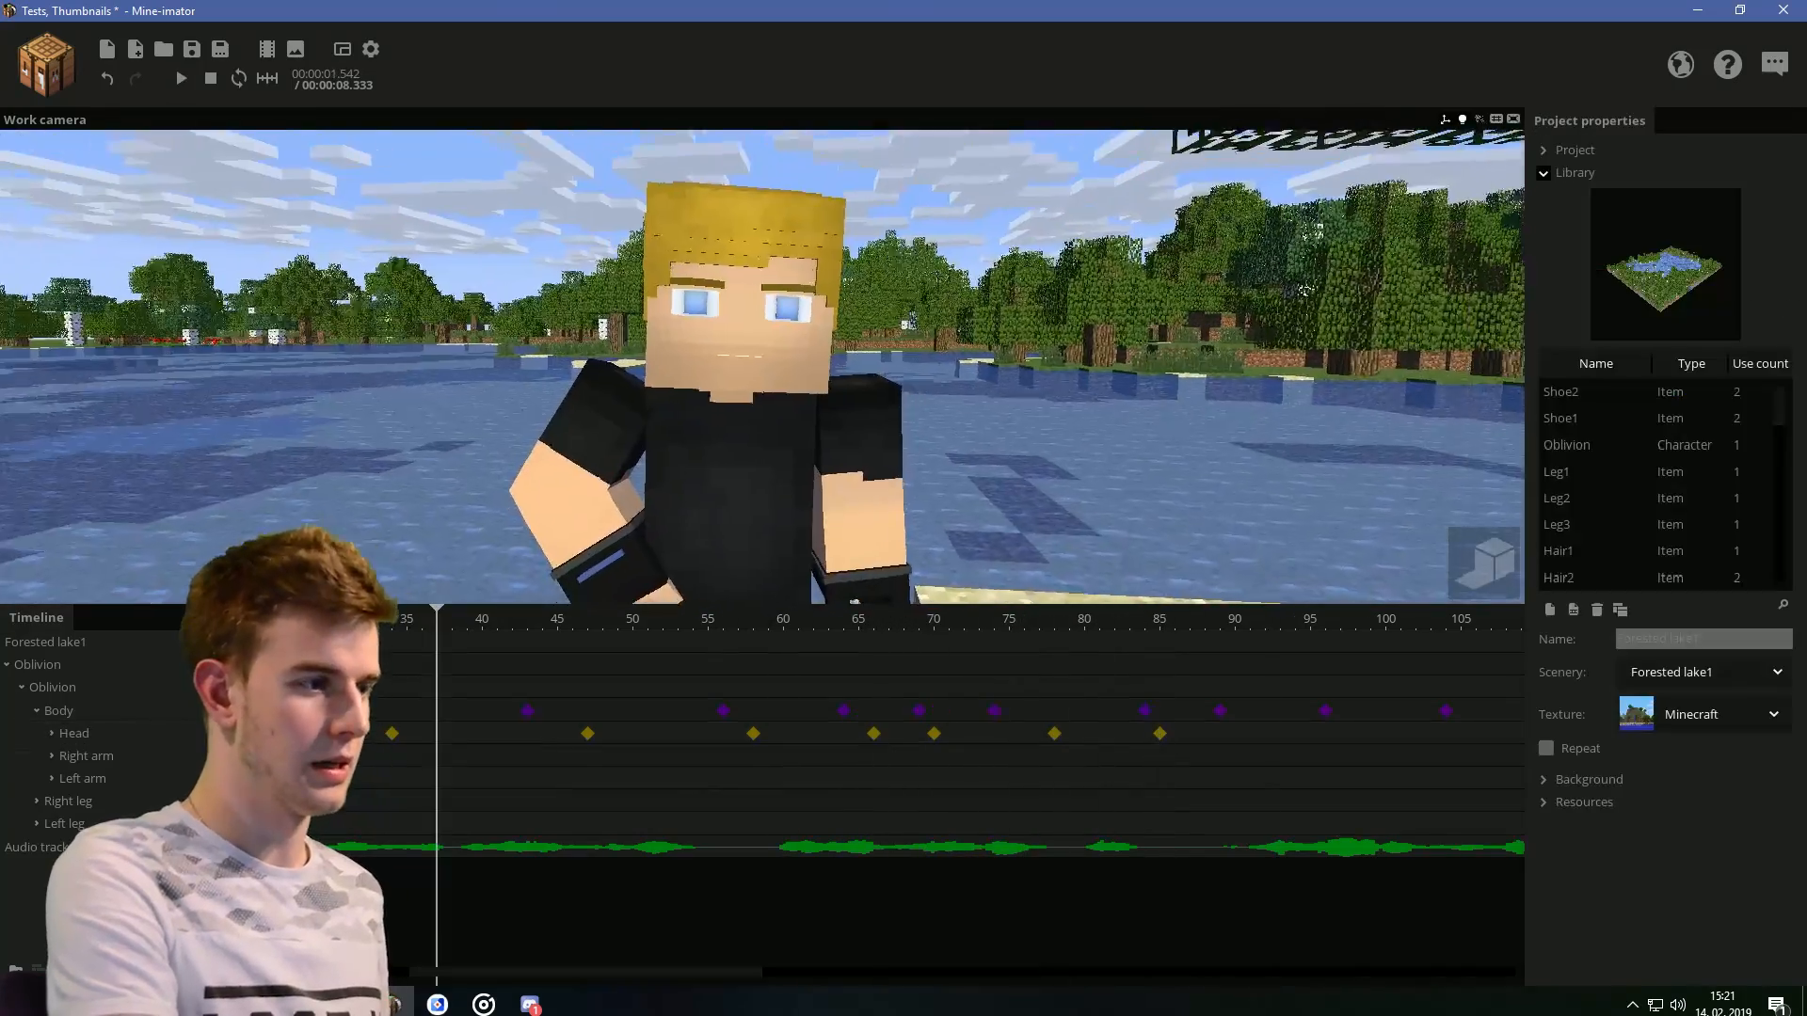
Inspect the Head's keyframe at frame 78 and its surrounding keyframes
left_click_drag(730, 467, 781, 468)
mouse_move(781, 467)
right_mouse_down()
mouse_move(795, 464)
mouse_move(767, 536)
mouse_move(781, 461)
right_mouse_up()
left_click(1054, 733)
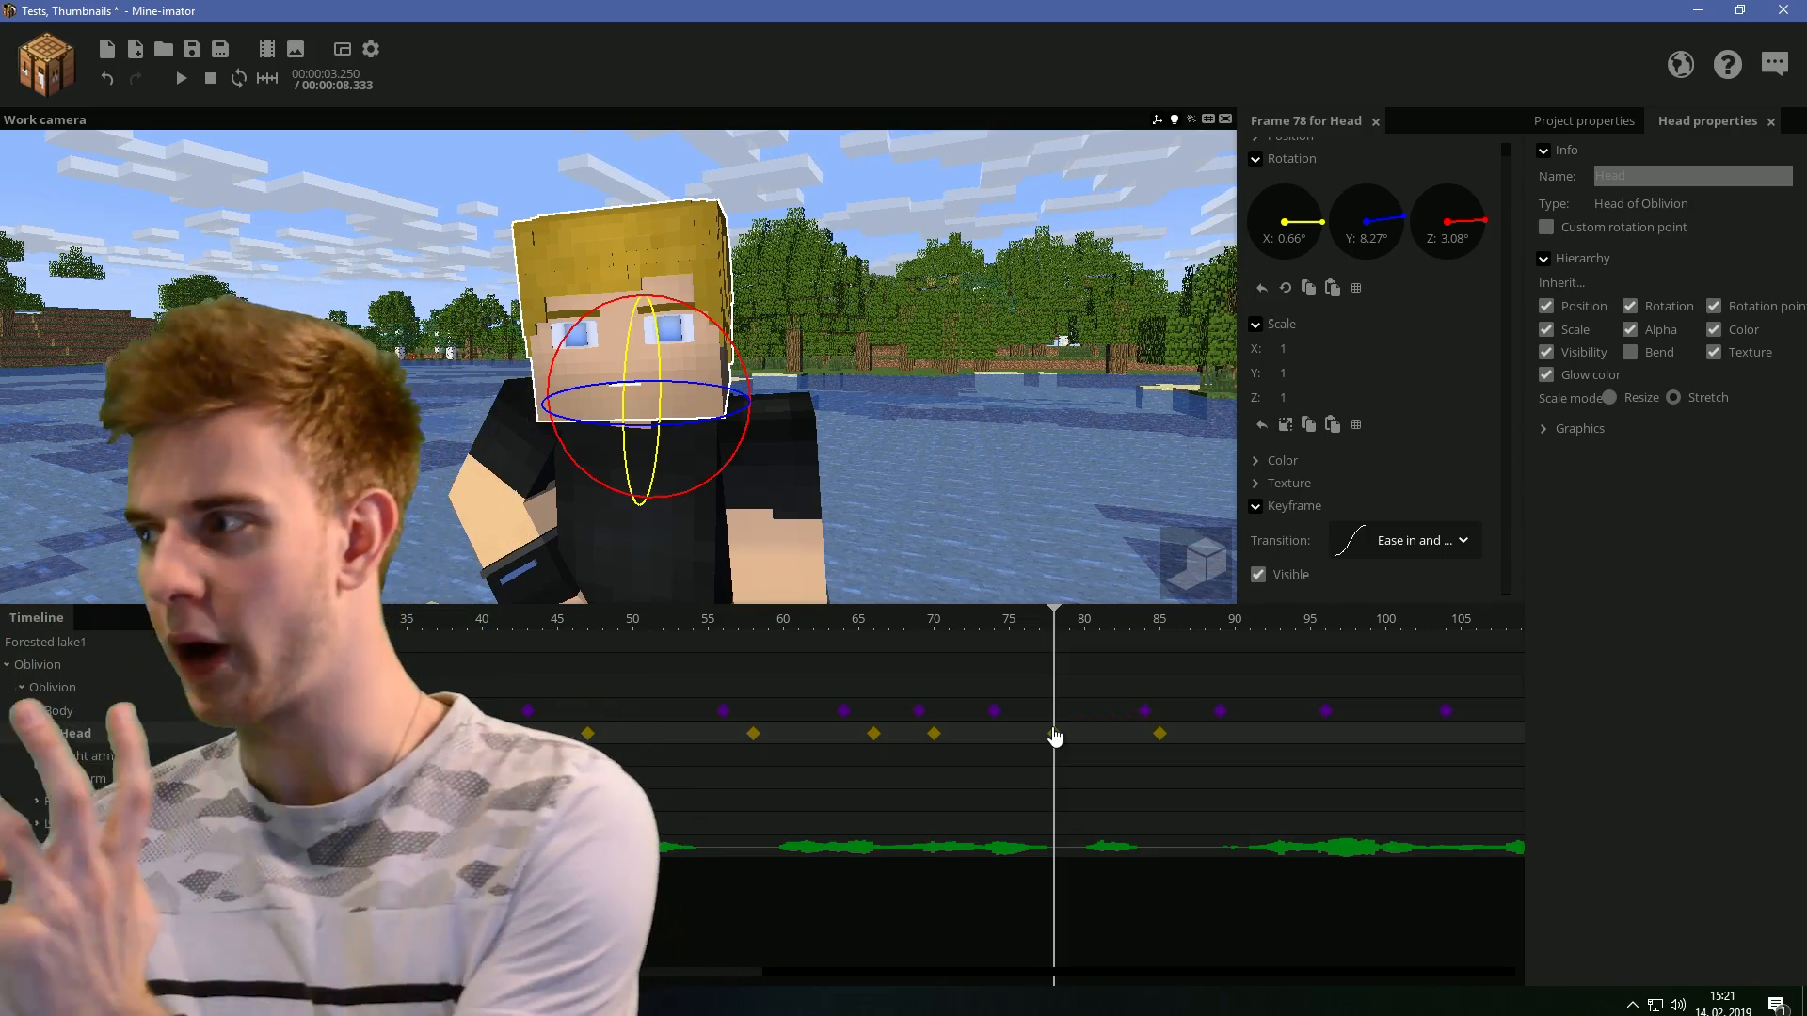
left_click_drag(691, 976, 726, 976)
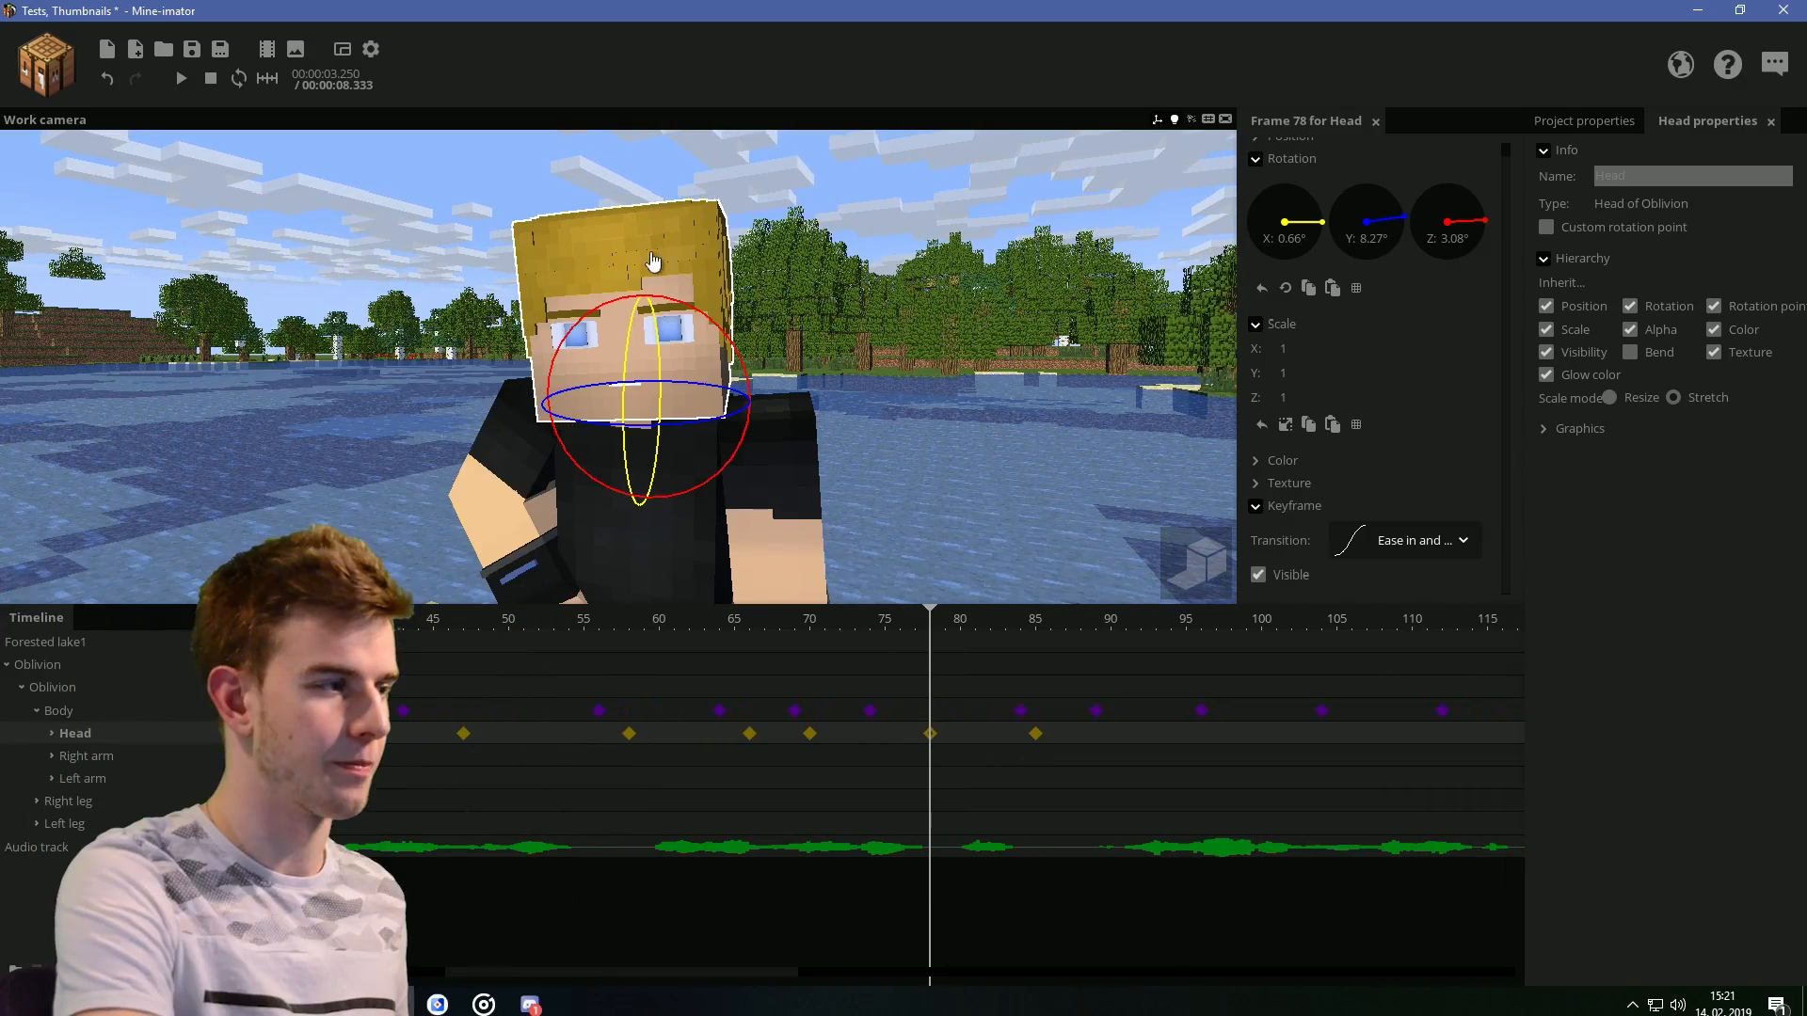
Add a camera with an active camera preview, select the Head's frame 85 keyframe to check the pose, and save the project
left_click(105, 81)
left_click(1037, 734)
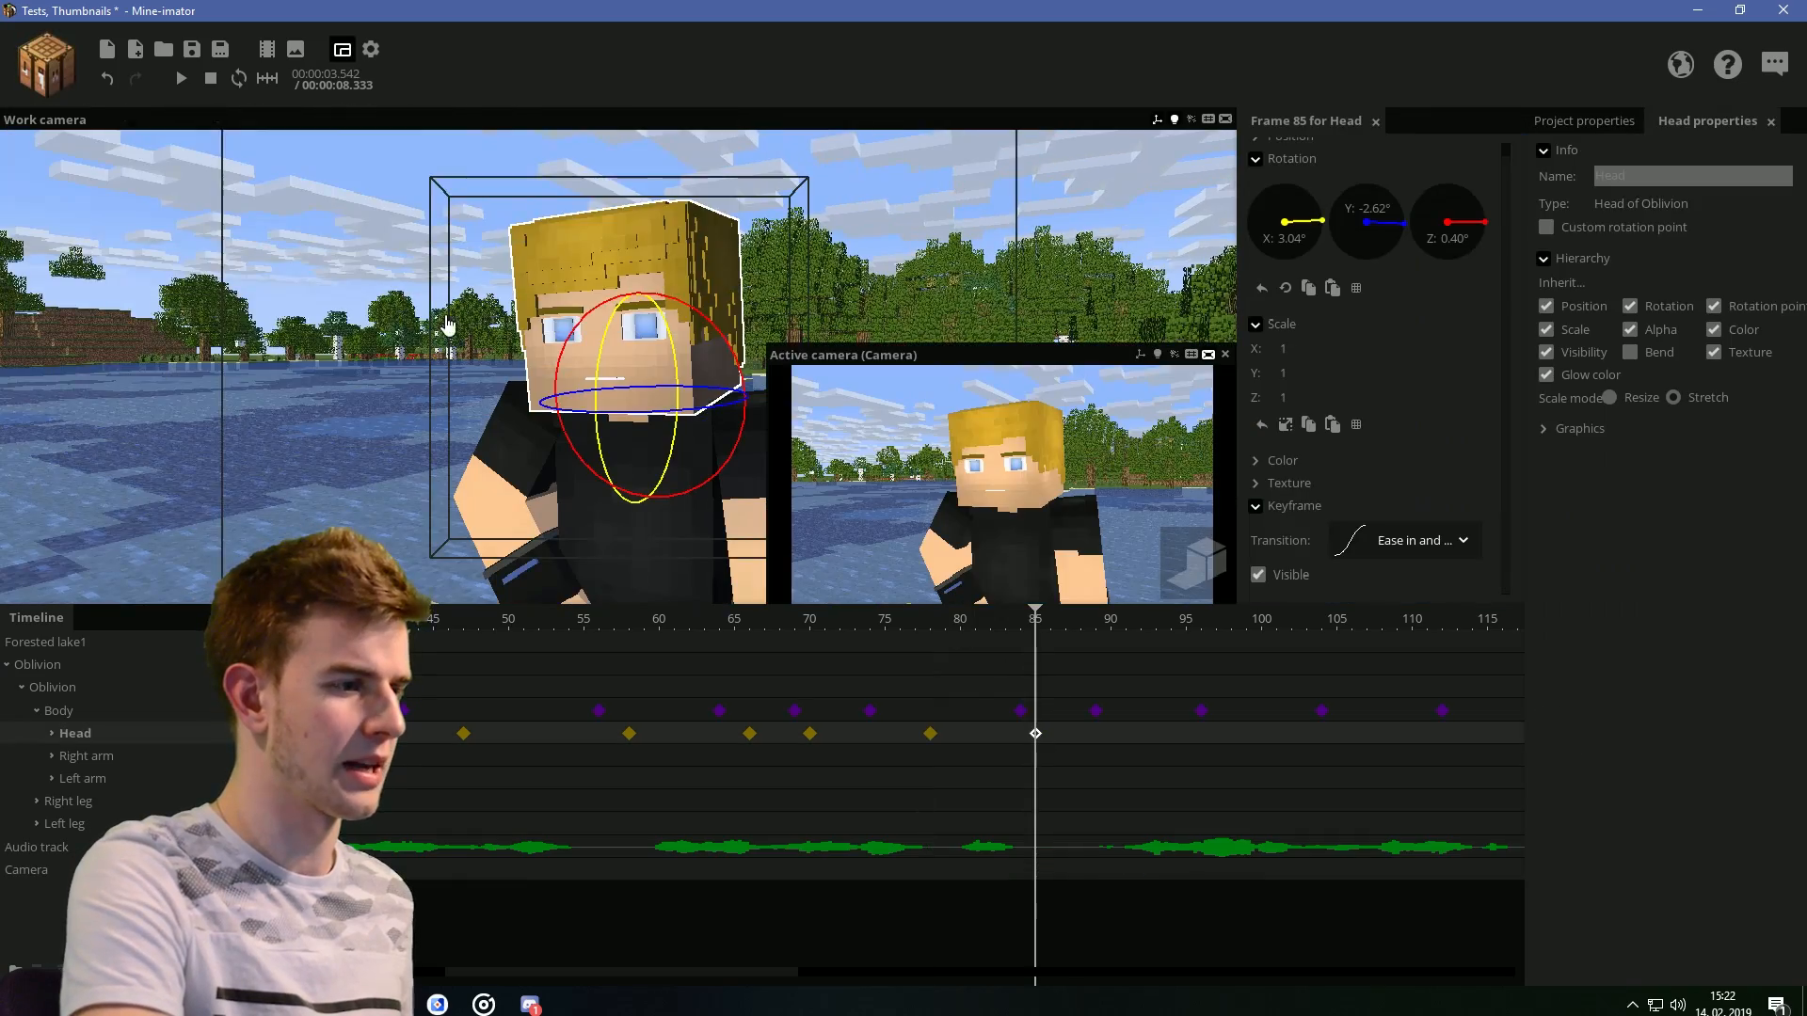
scroll(611, 367, "down", 5)
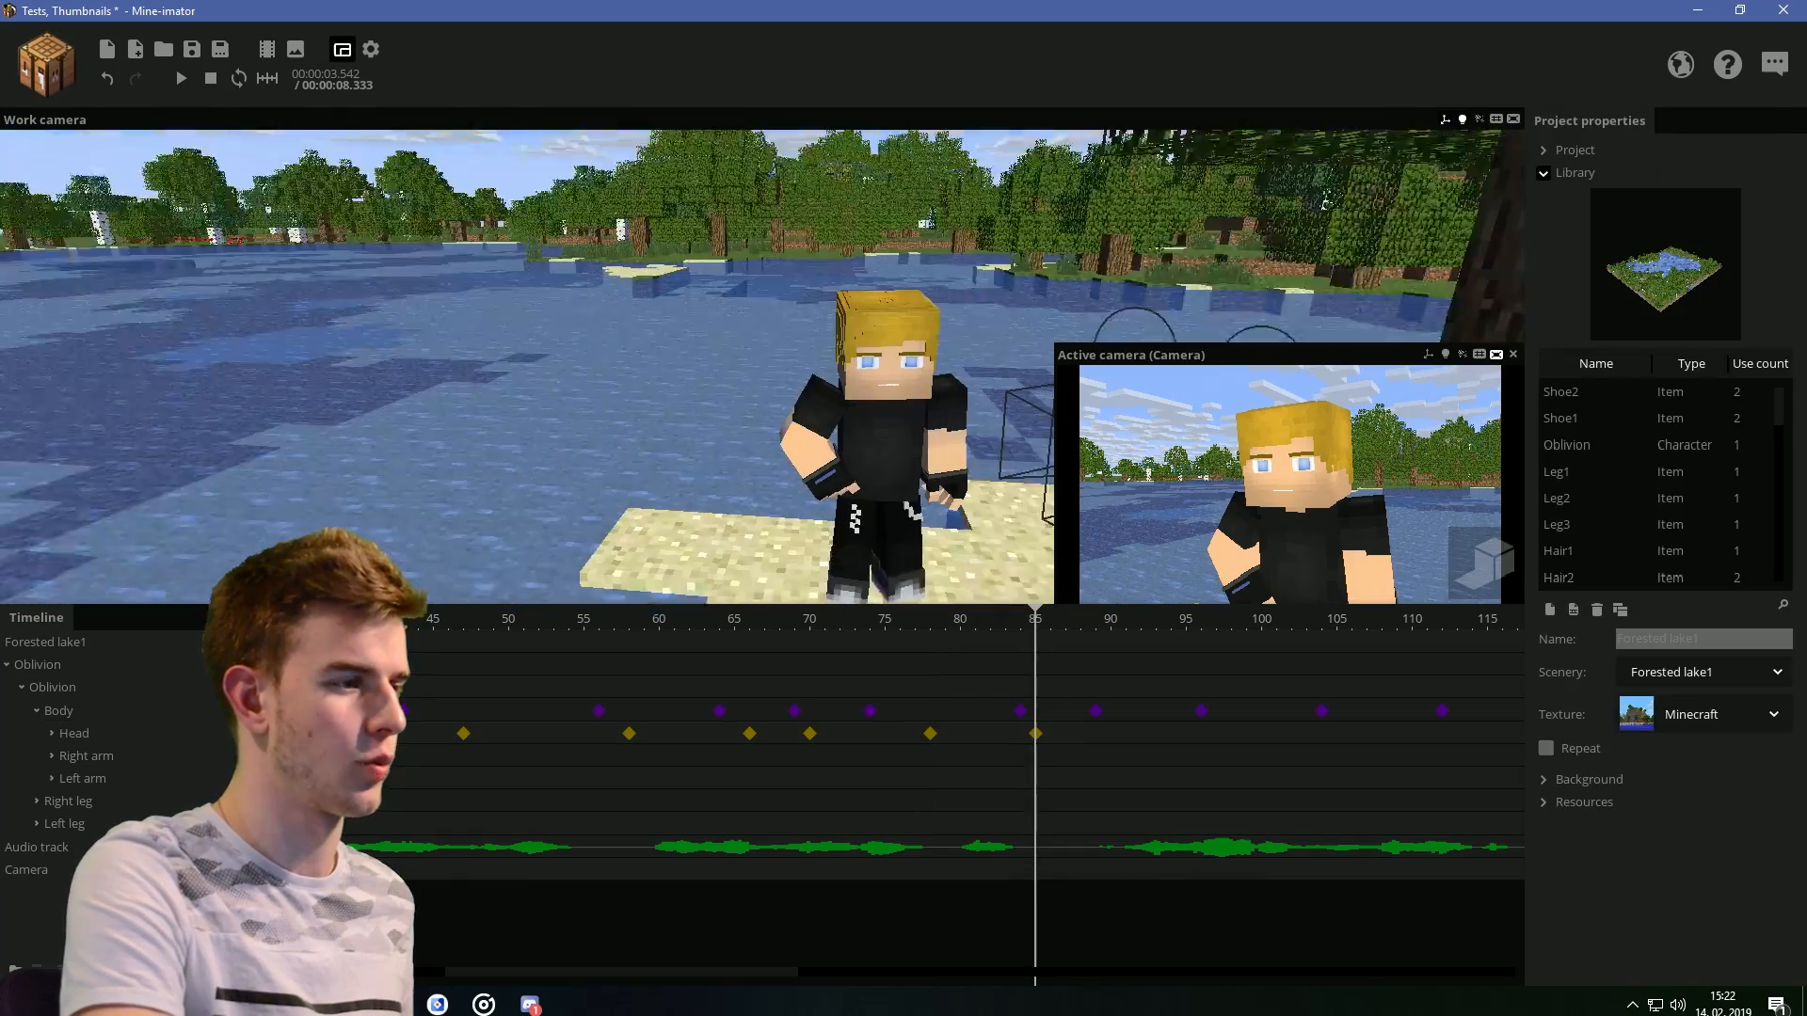
key("ctrl+s")
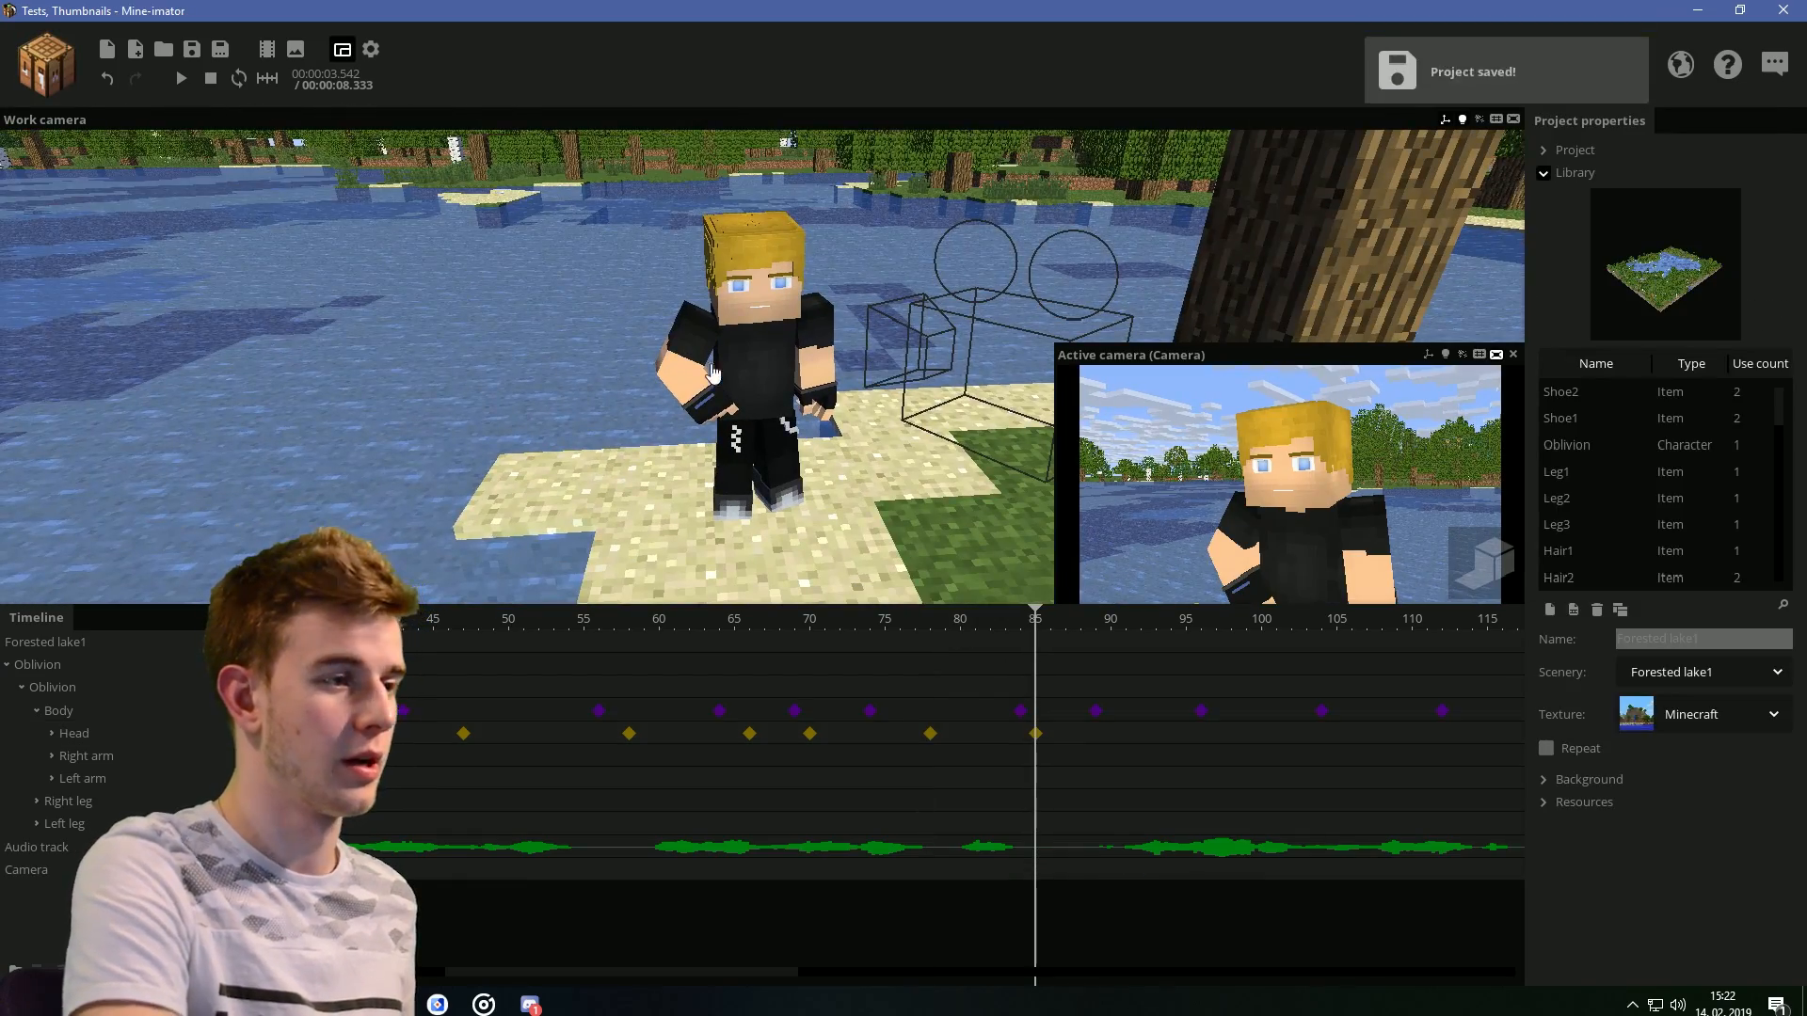
left_click(1037, 735)
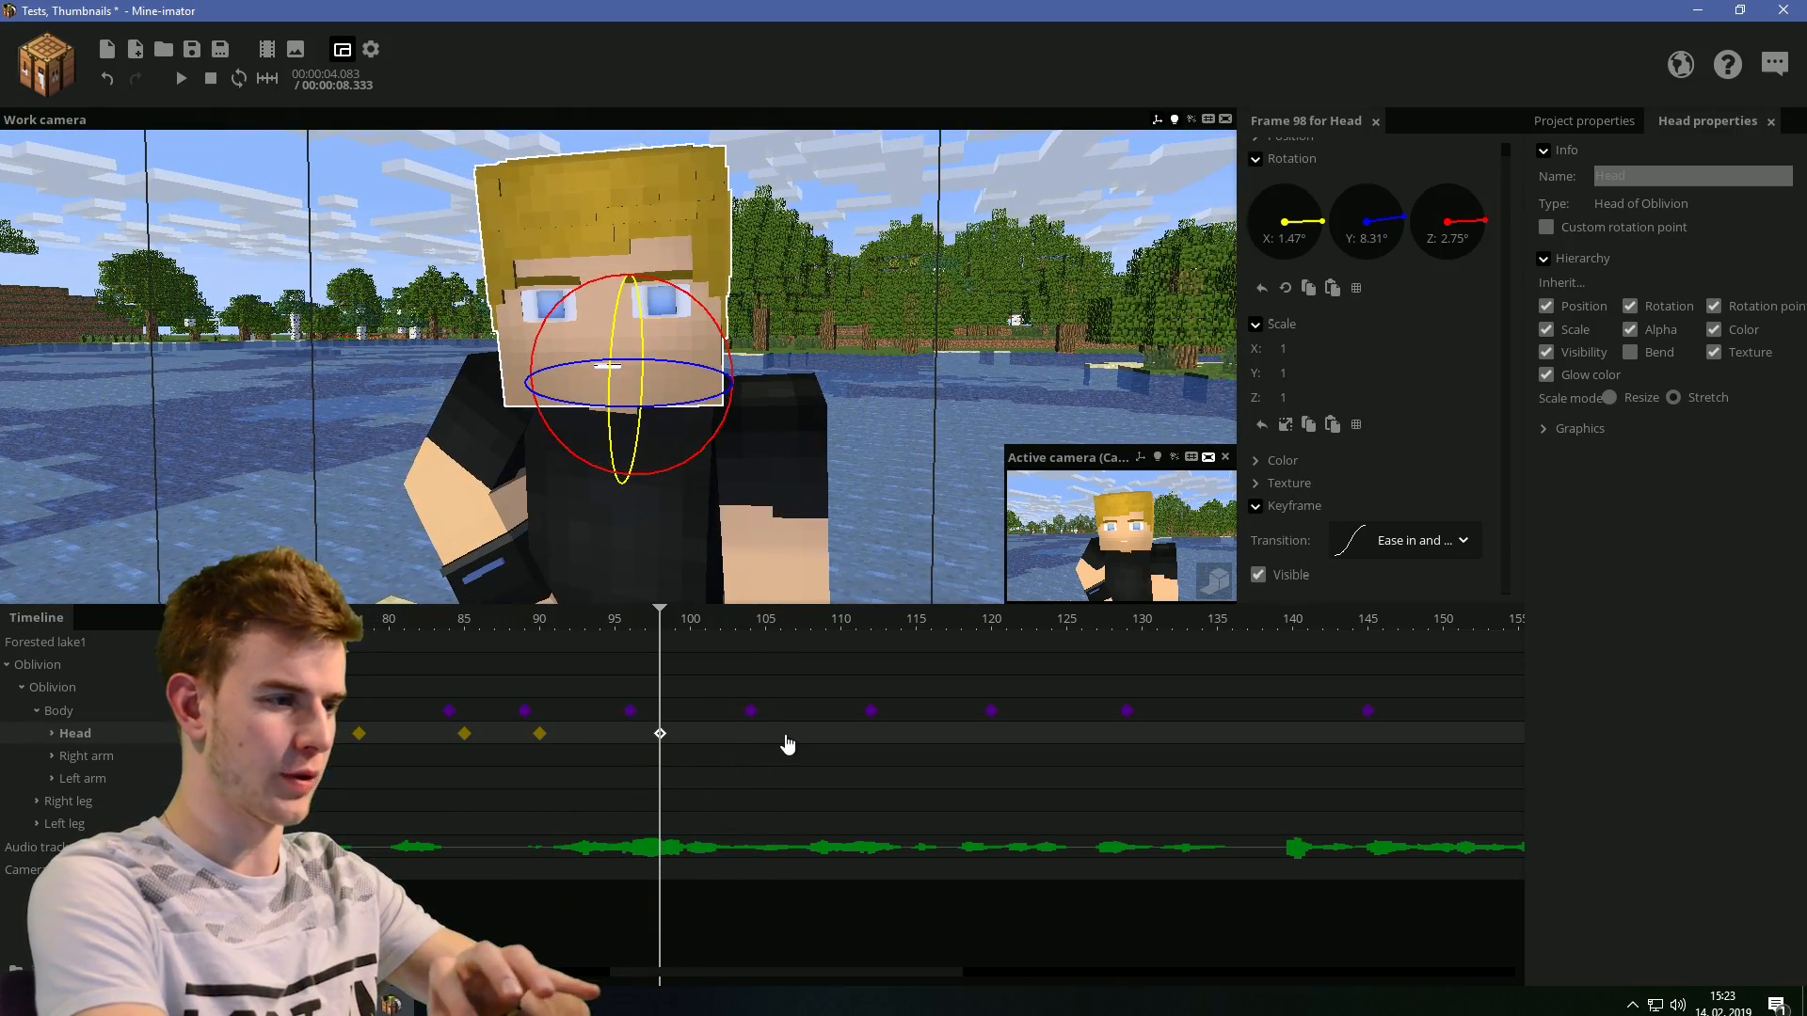
Add Head rotation keyframes at frames 106, 114, 123 and 131, using about X 5.38°, Y 10.16°, Z 1.34° at frame 106
left_click(786, 738)
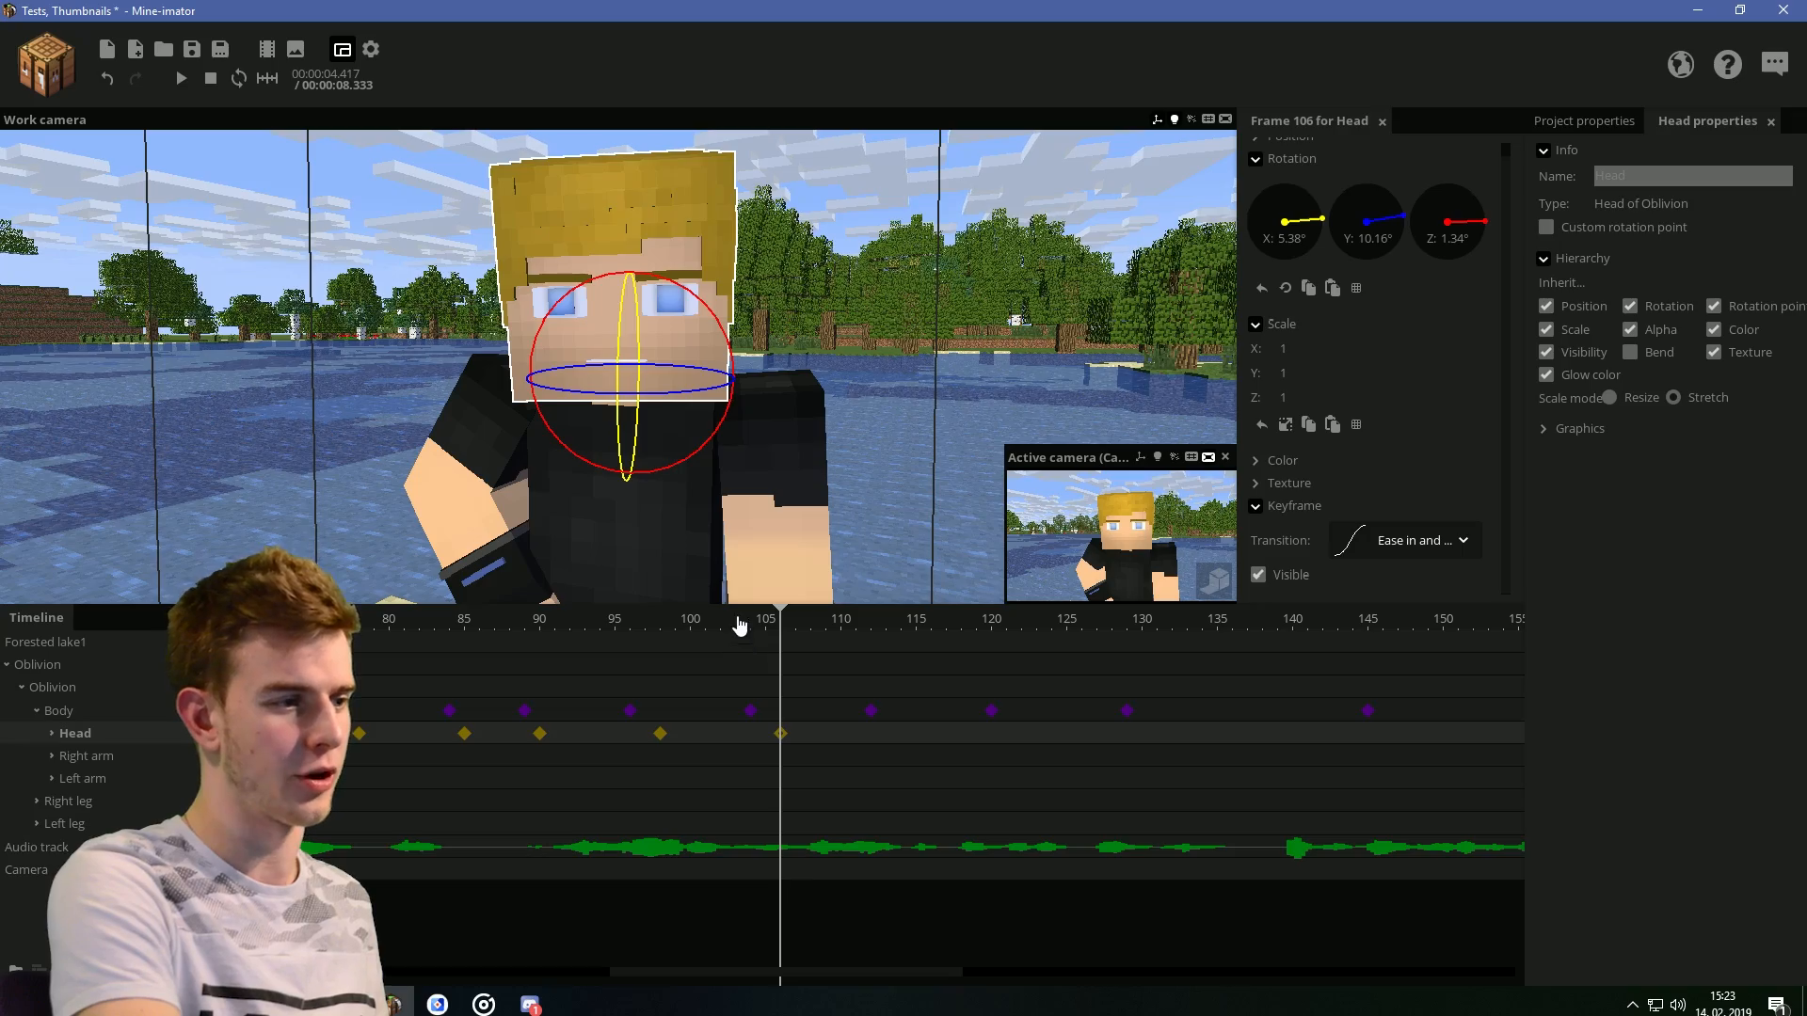
left_click_drag(718, 626, 630, 626)
key("ctrl+s")
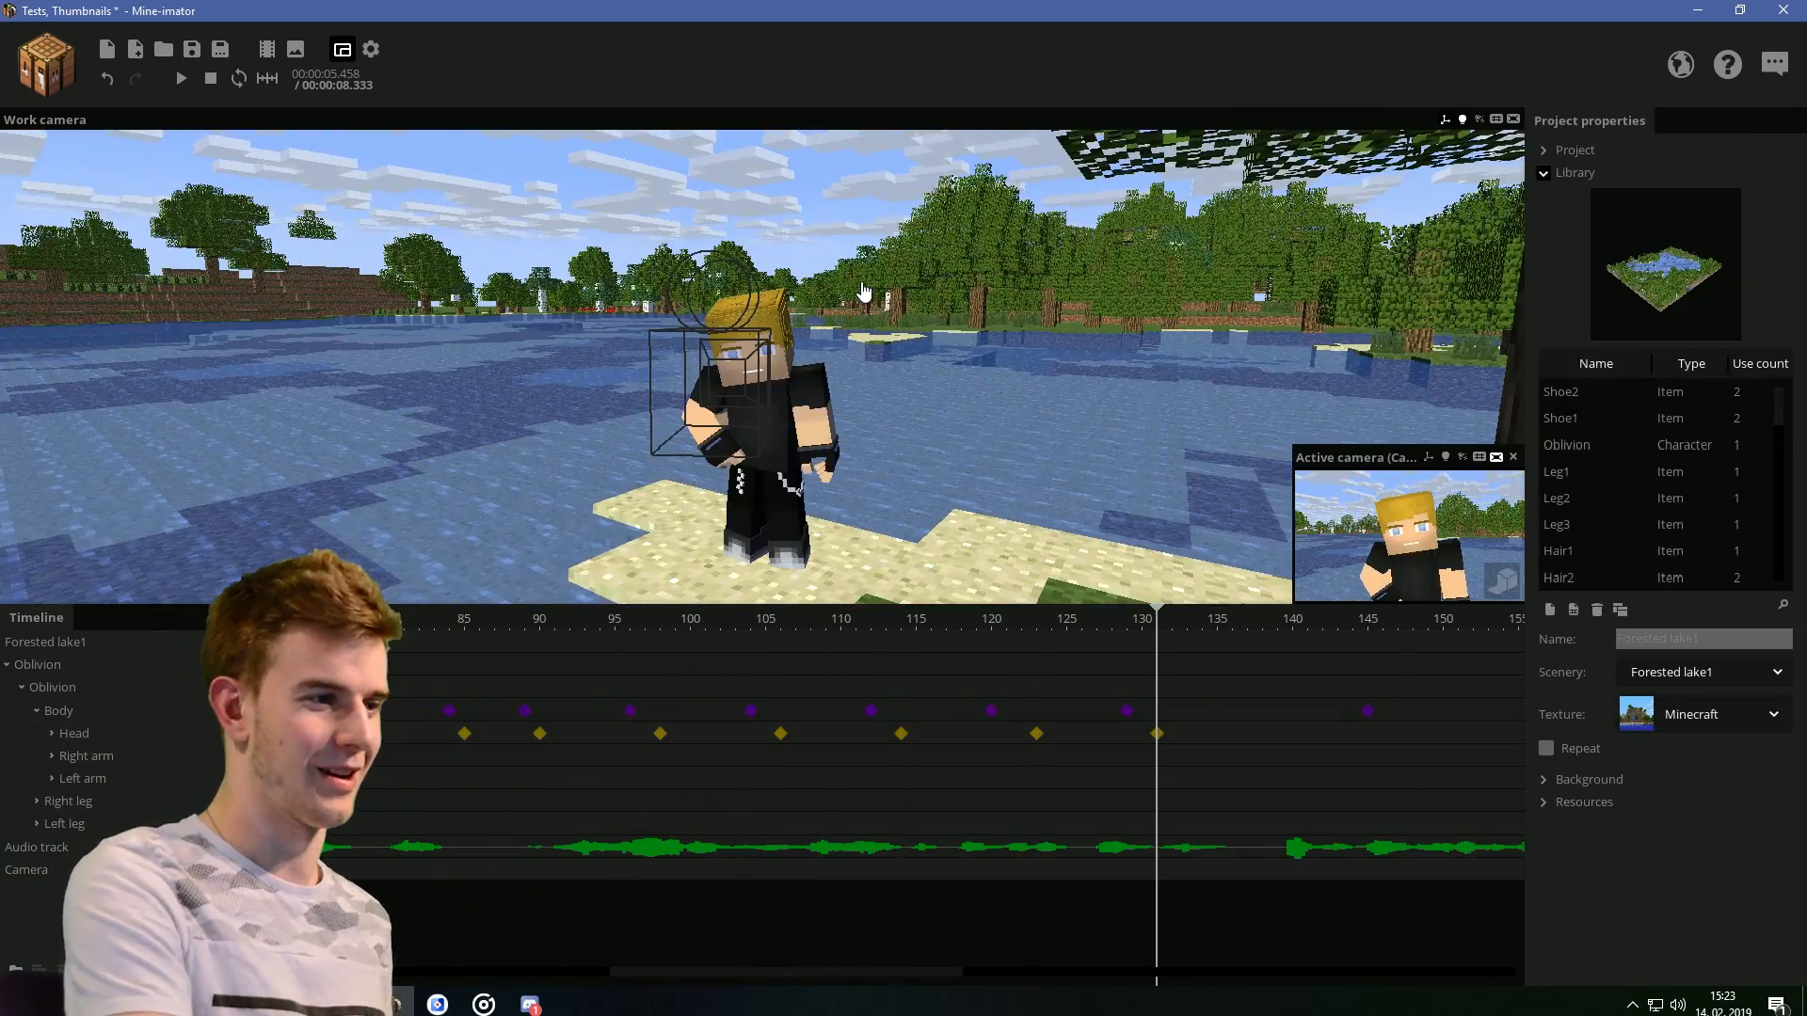
Save the project and review the combined Head and Body motion from about frame 88
key("ctrl+s")
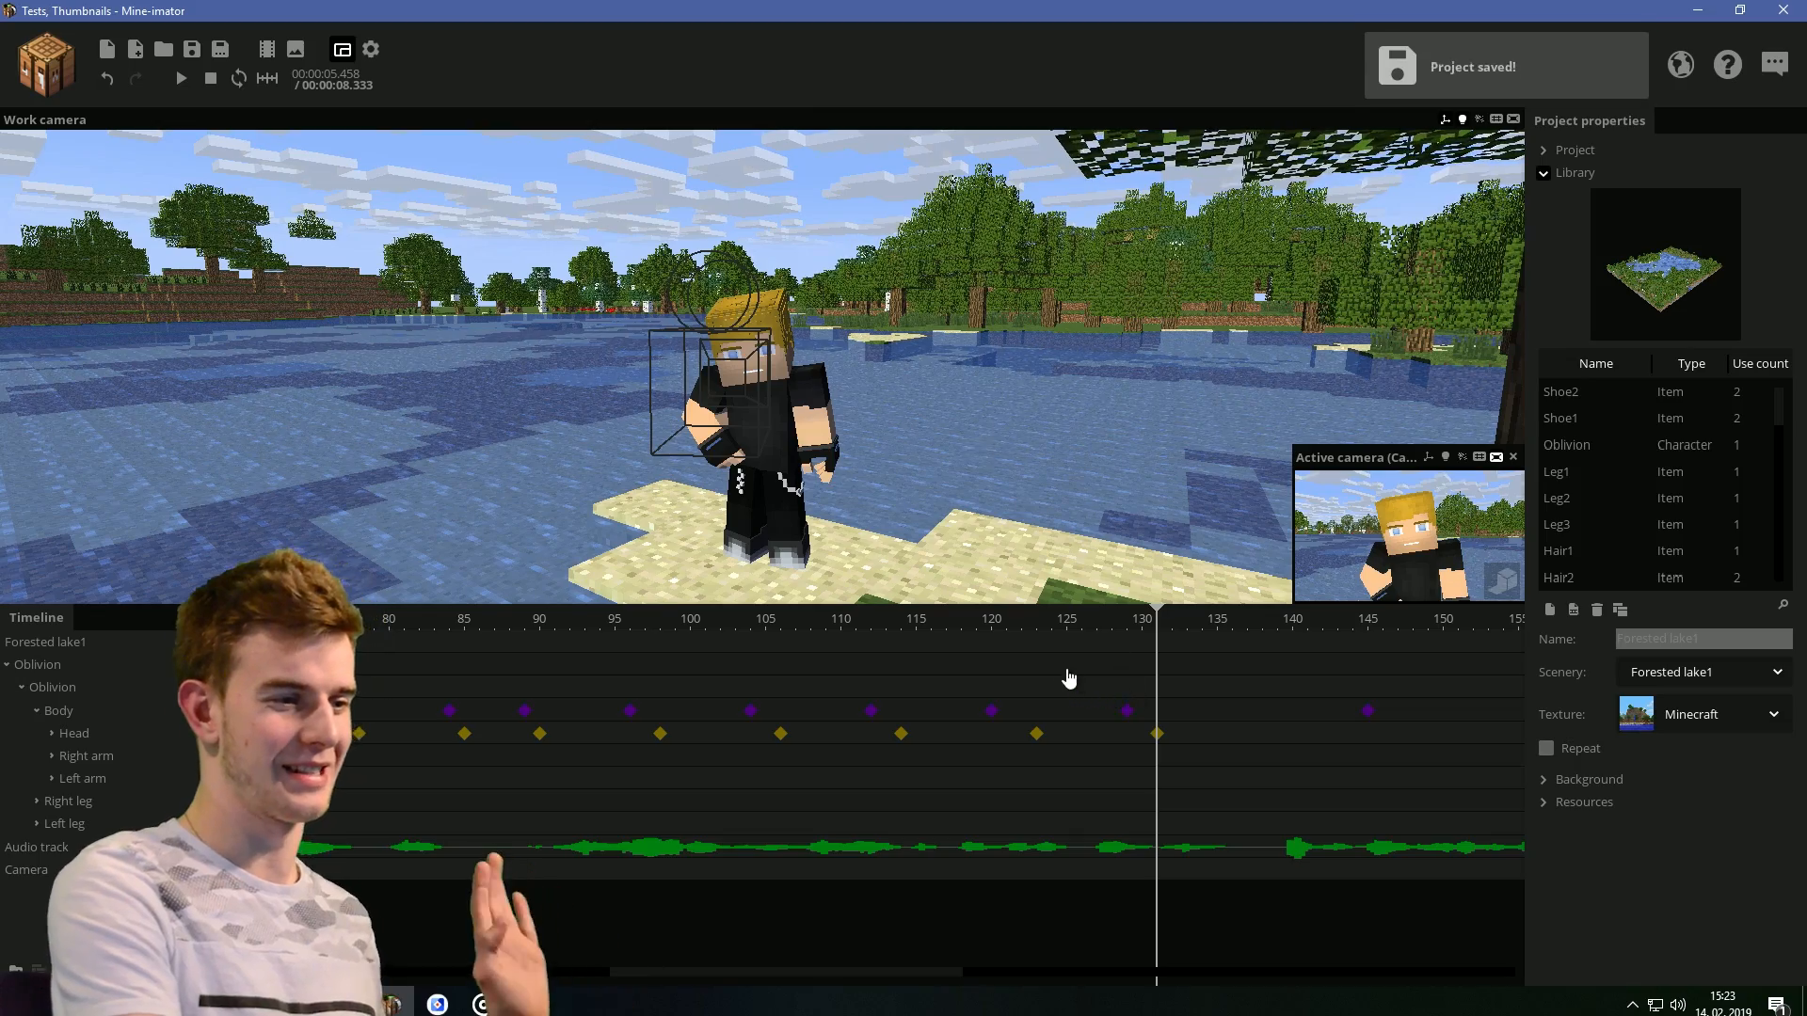
left_click_drag(1045, 626, 508, 621)
scroll(337, 387, "up", 5)
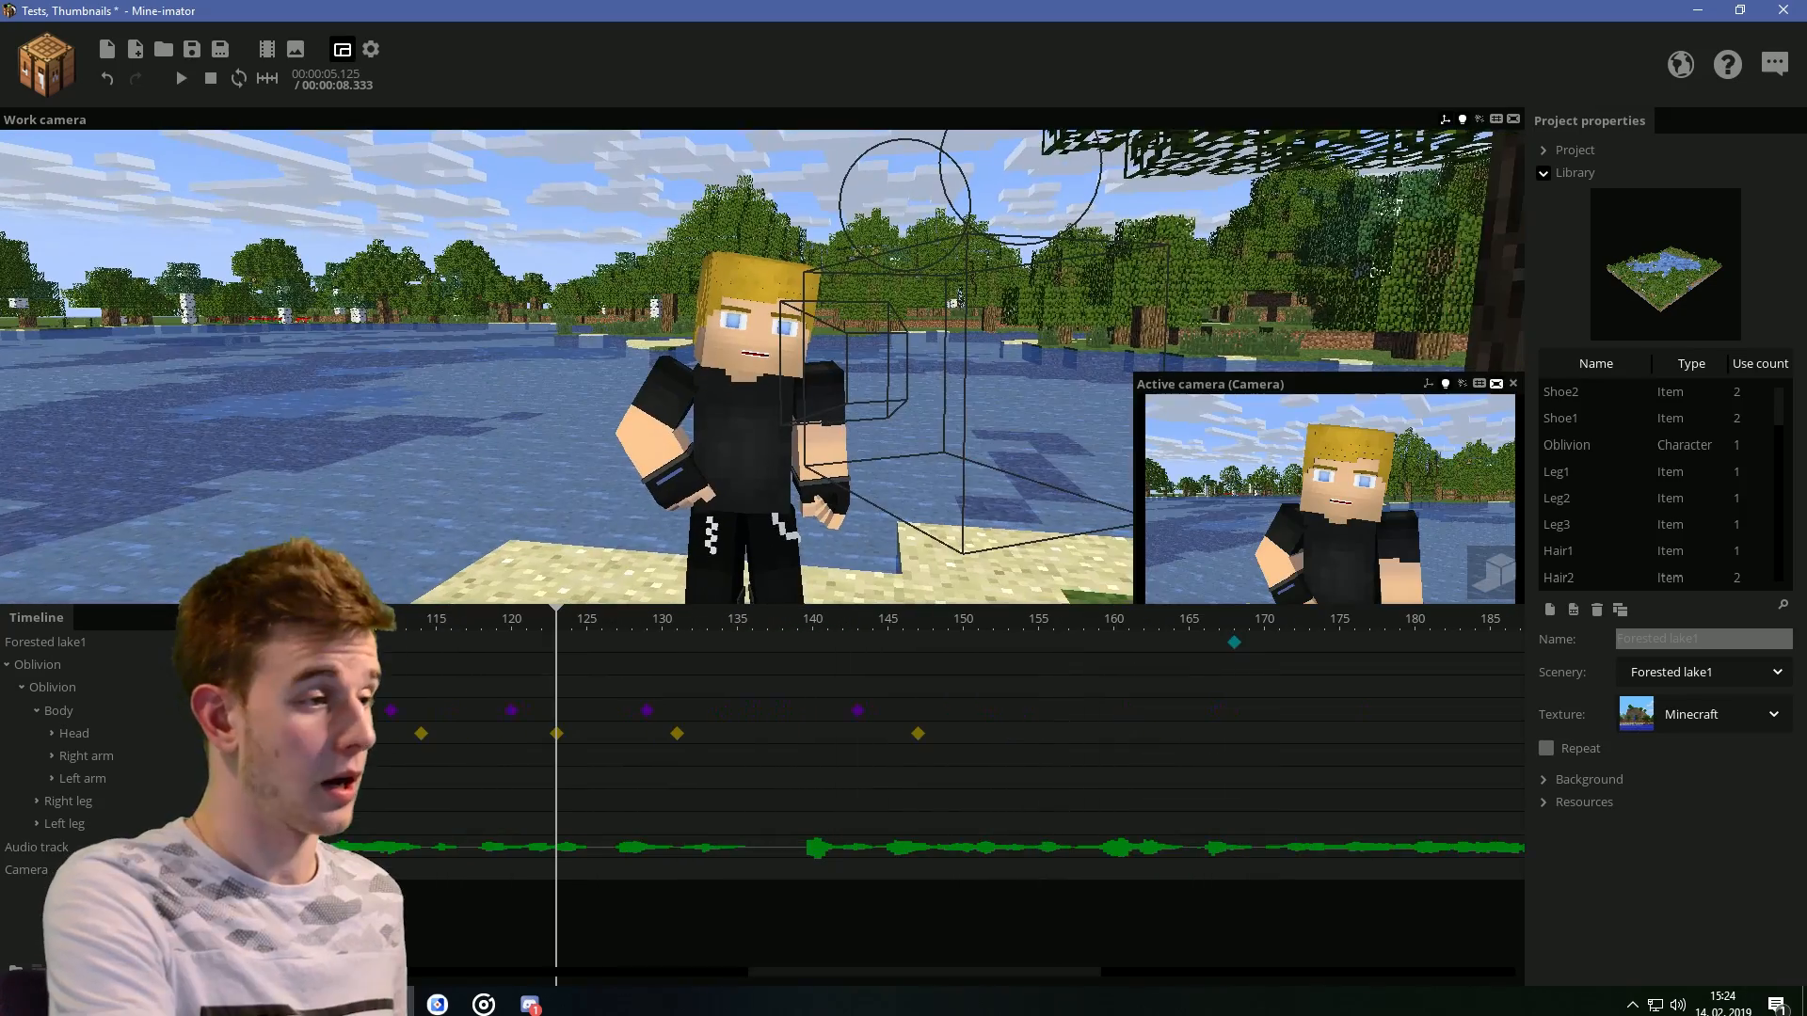
Save the project and add Eyes I Y I blink keyframes at frames 5, 7 and 9, with Scale Y 0.00 at frame 7
key("ctrl+s")
left_click_drag(817, 971, 352, 927)
left_click(286, 621)
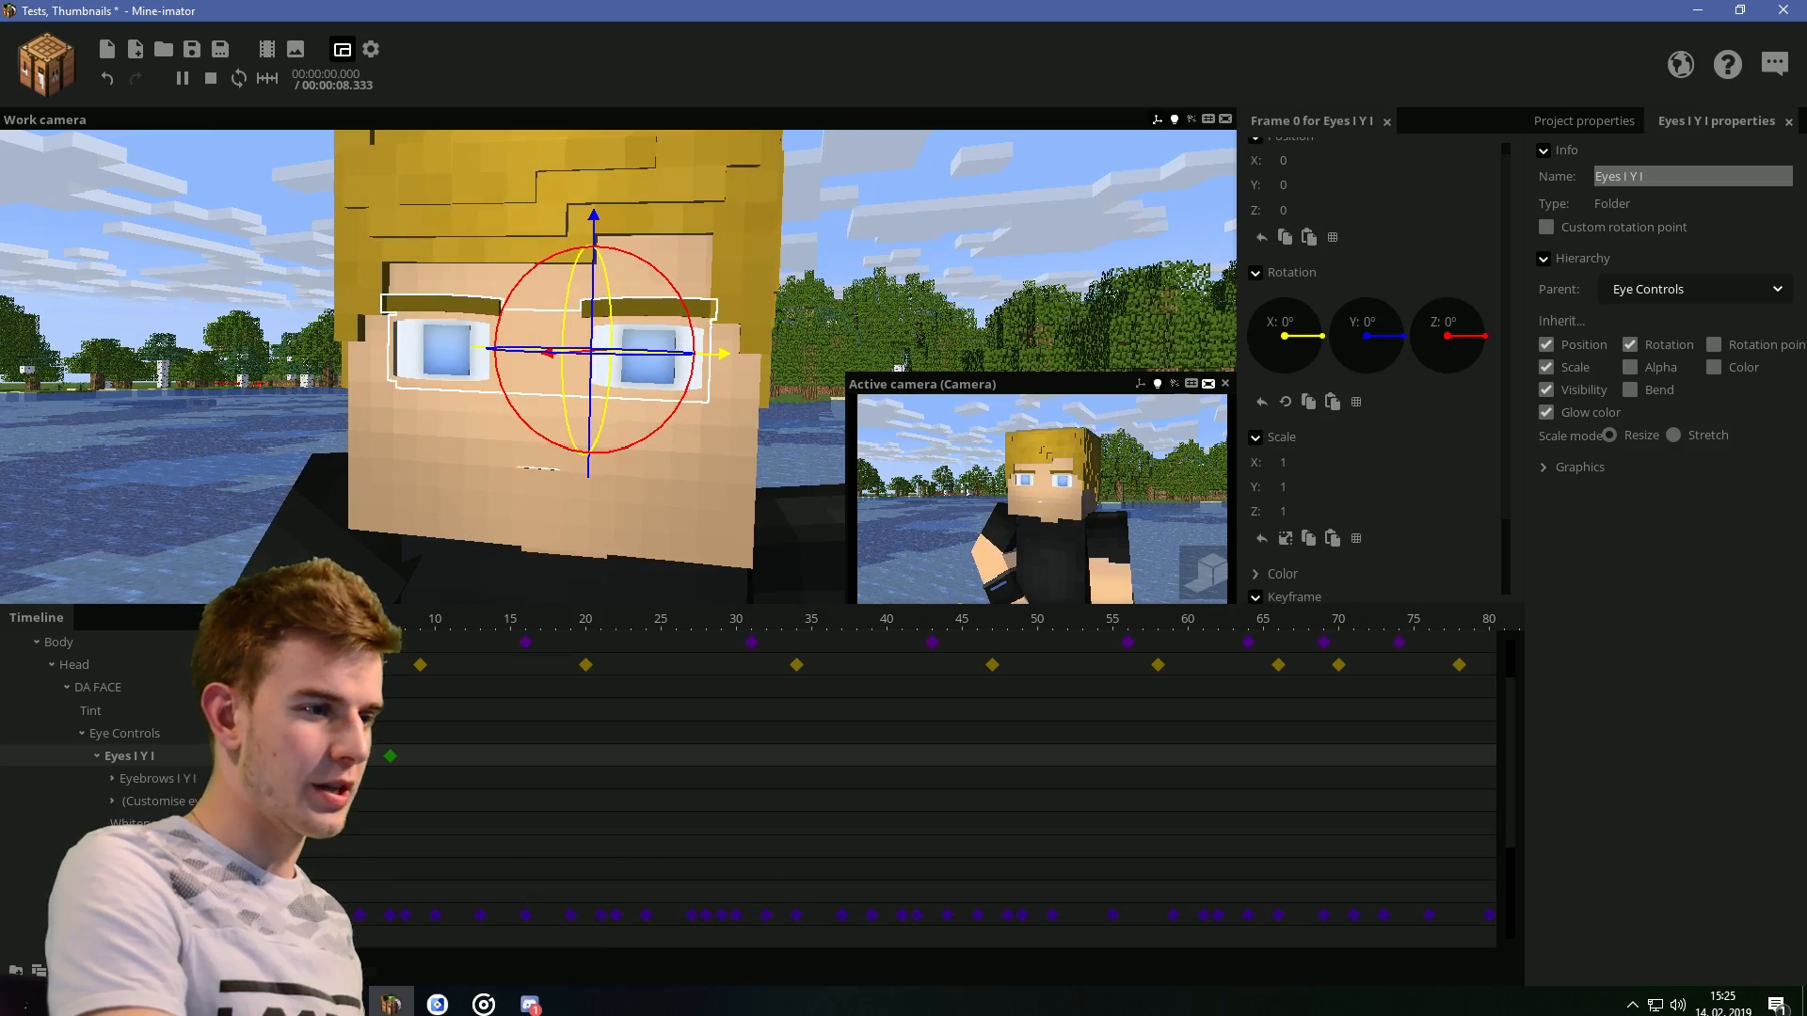
key("space")
left_click(390, 755)
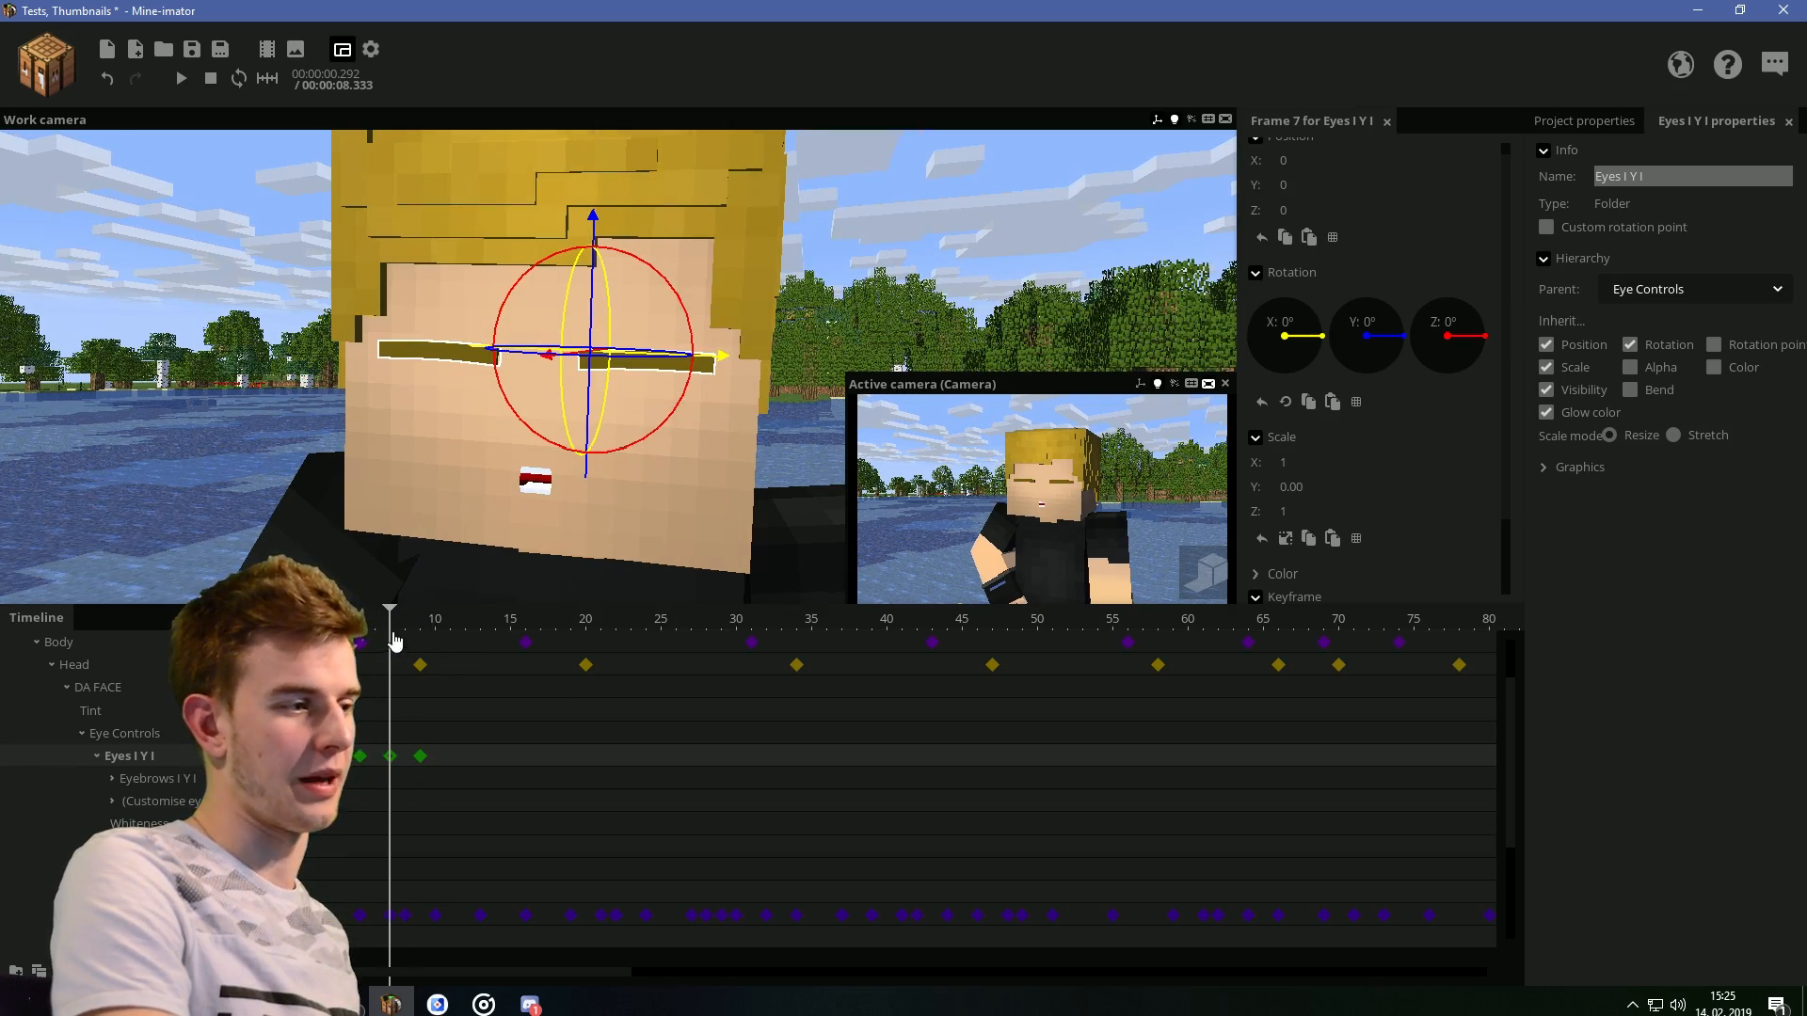
Play back the eye blink from the start of the timeline and clear the selection
left_click_drag(396, 625, 141, 611)
key("space")
left_click(282, 362)
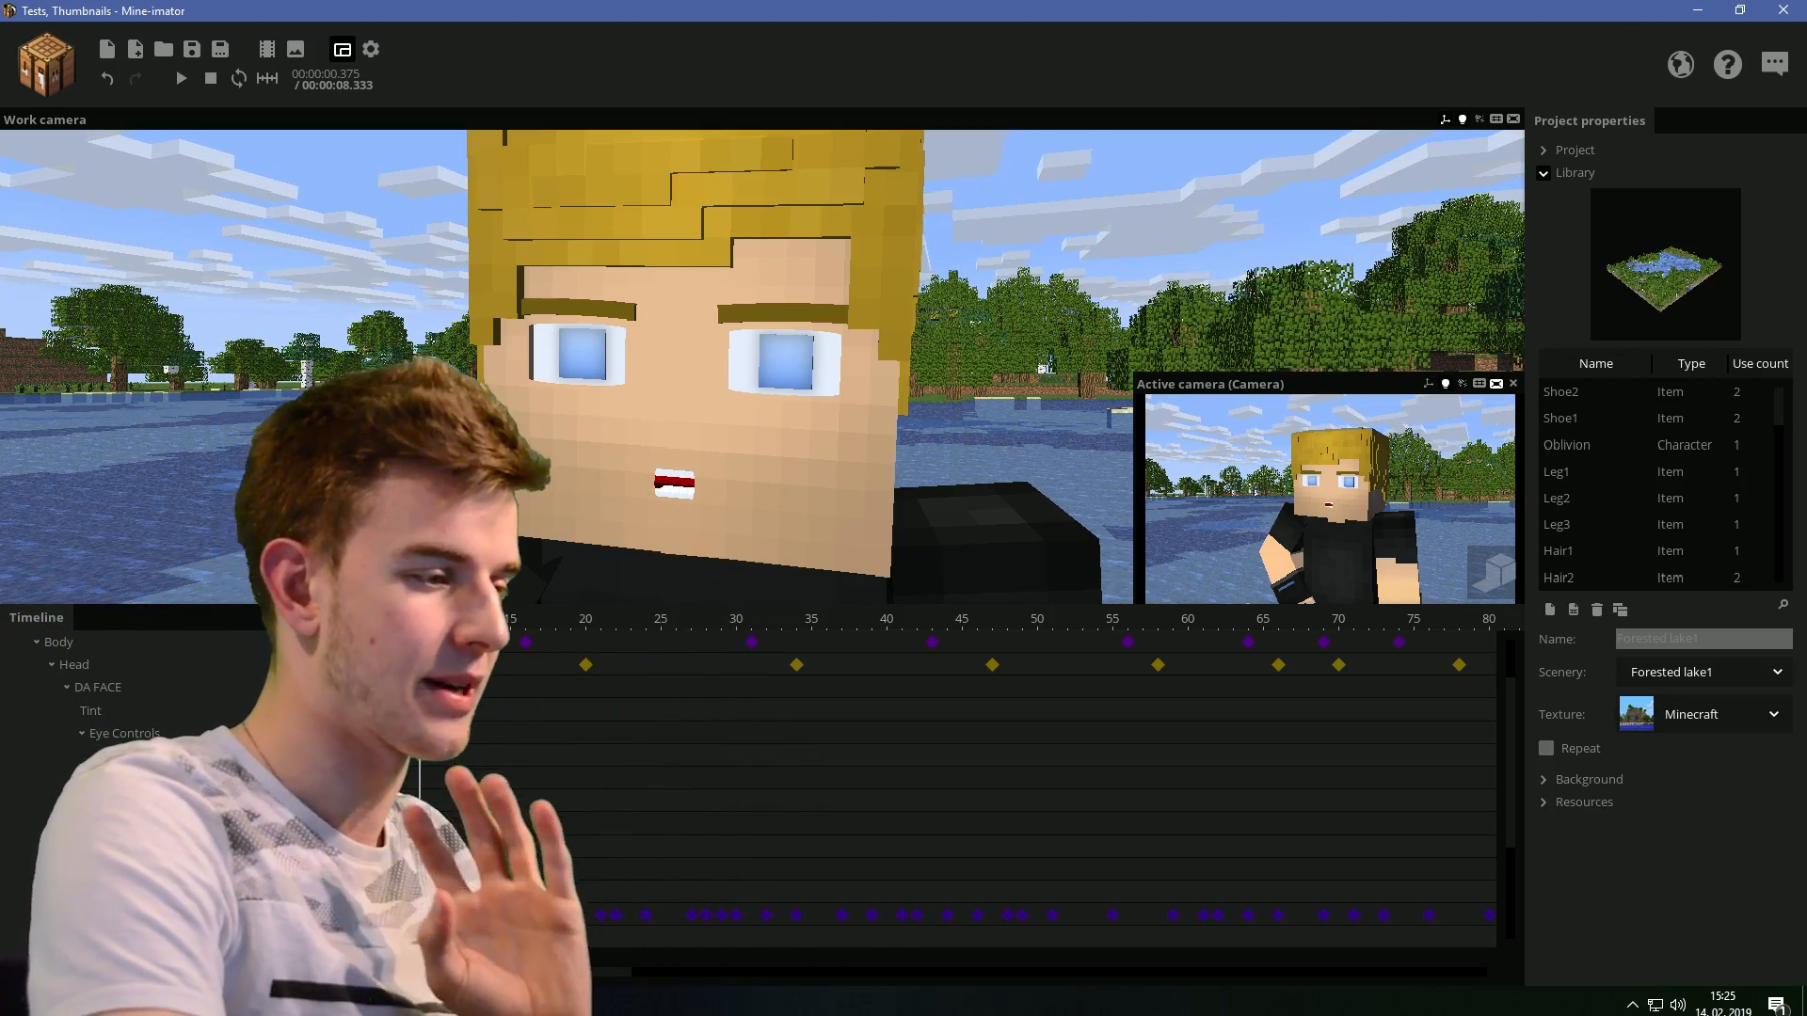
Add Eyes I Y I keyframes at frames 16 and 26 with Scale Y 0.94 and 1.08, and give the eye keyframes an ease in and out transition
left_click_drag(452, 972, 466, 972)
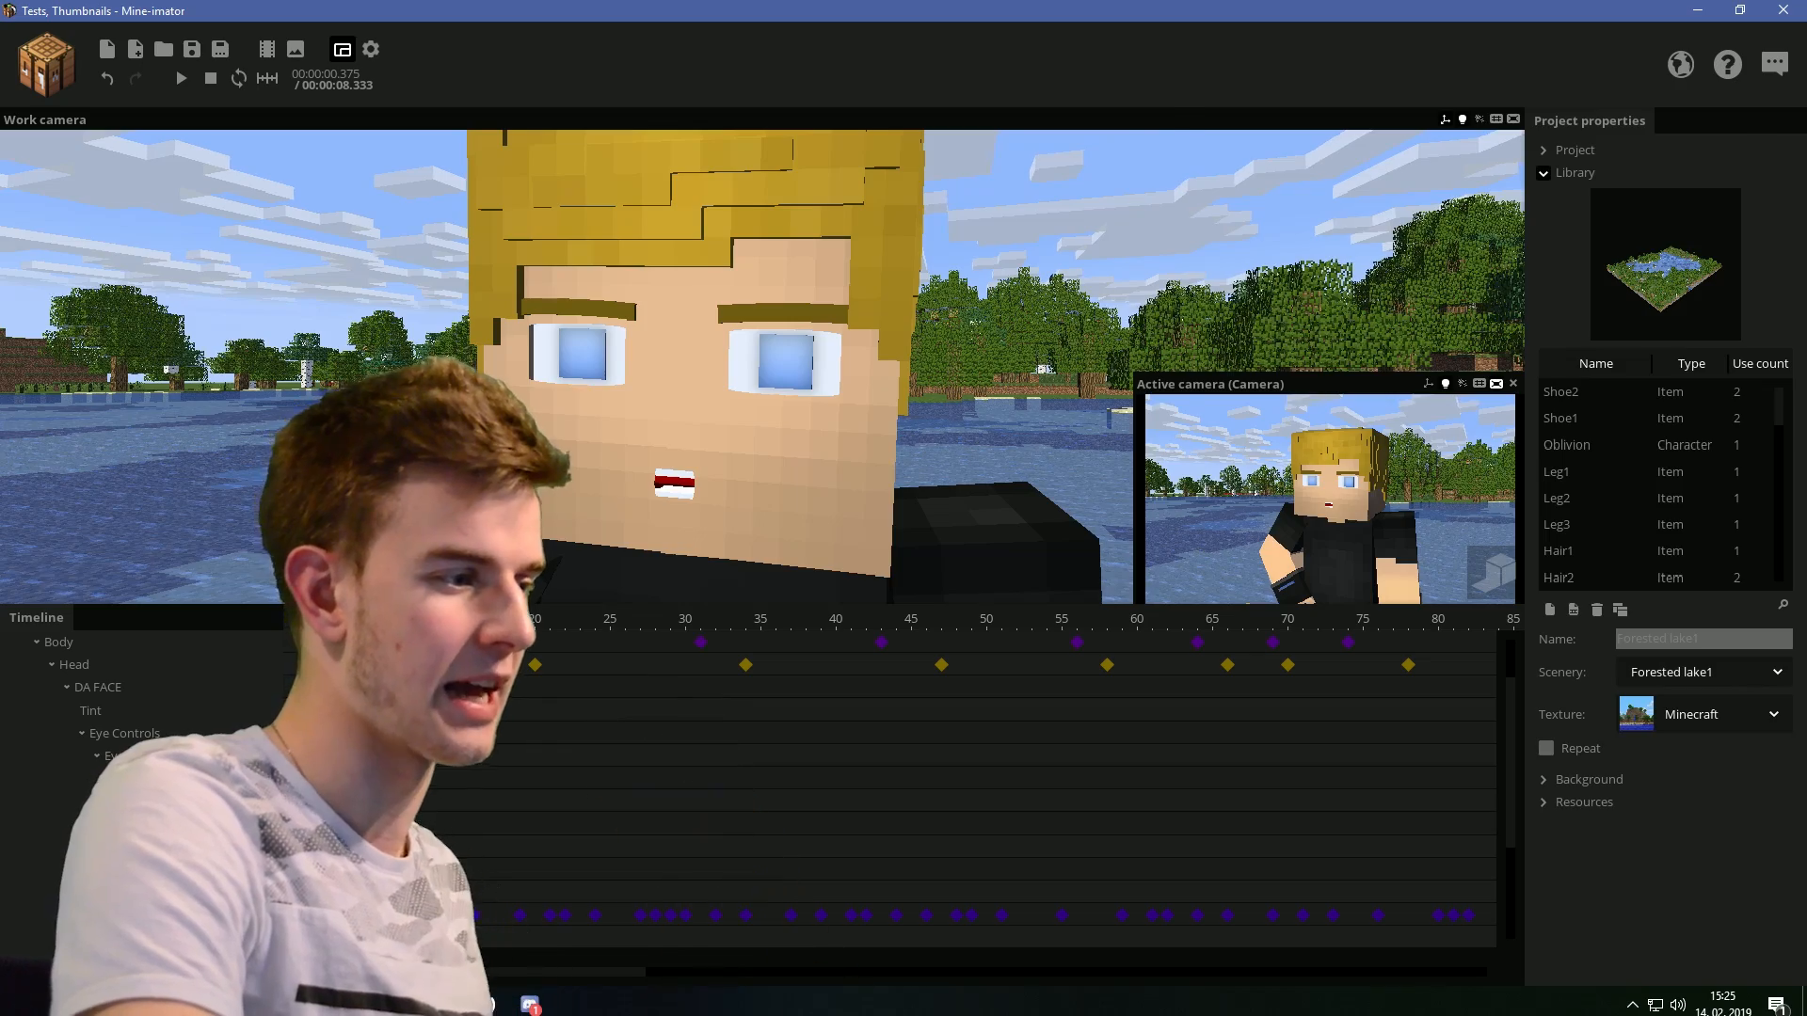
left_click(479, 755)
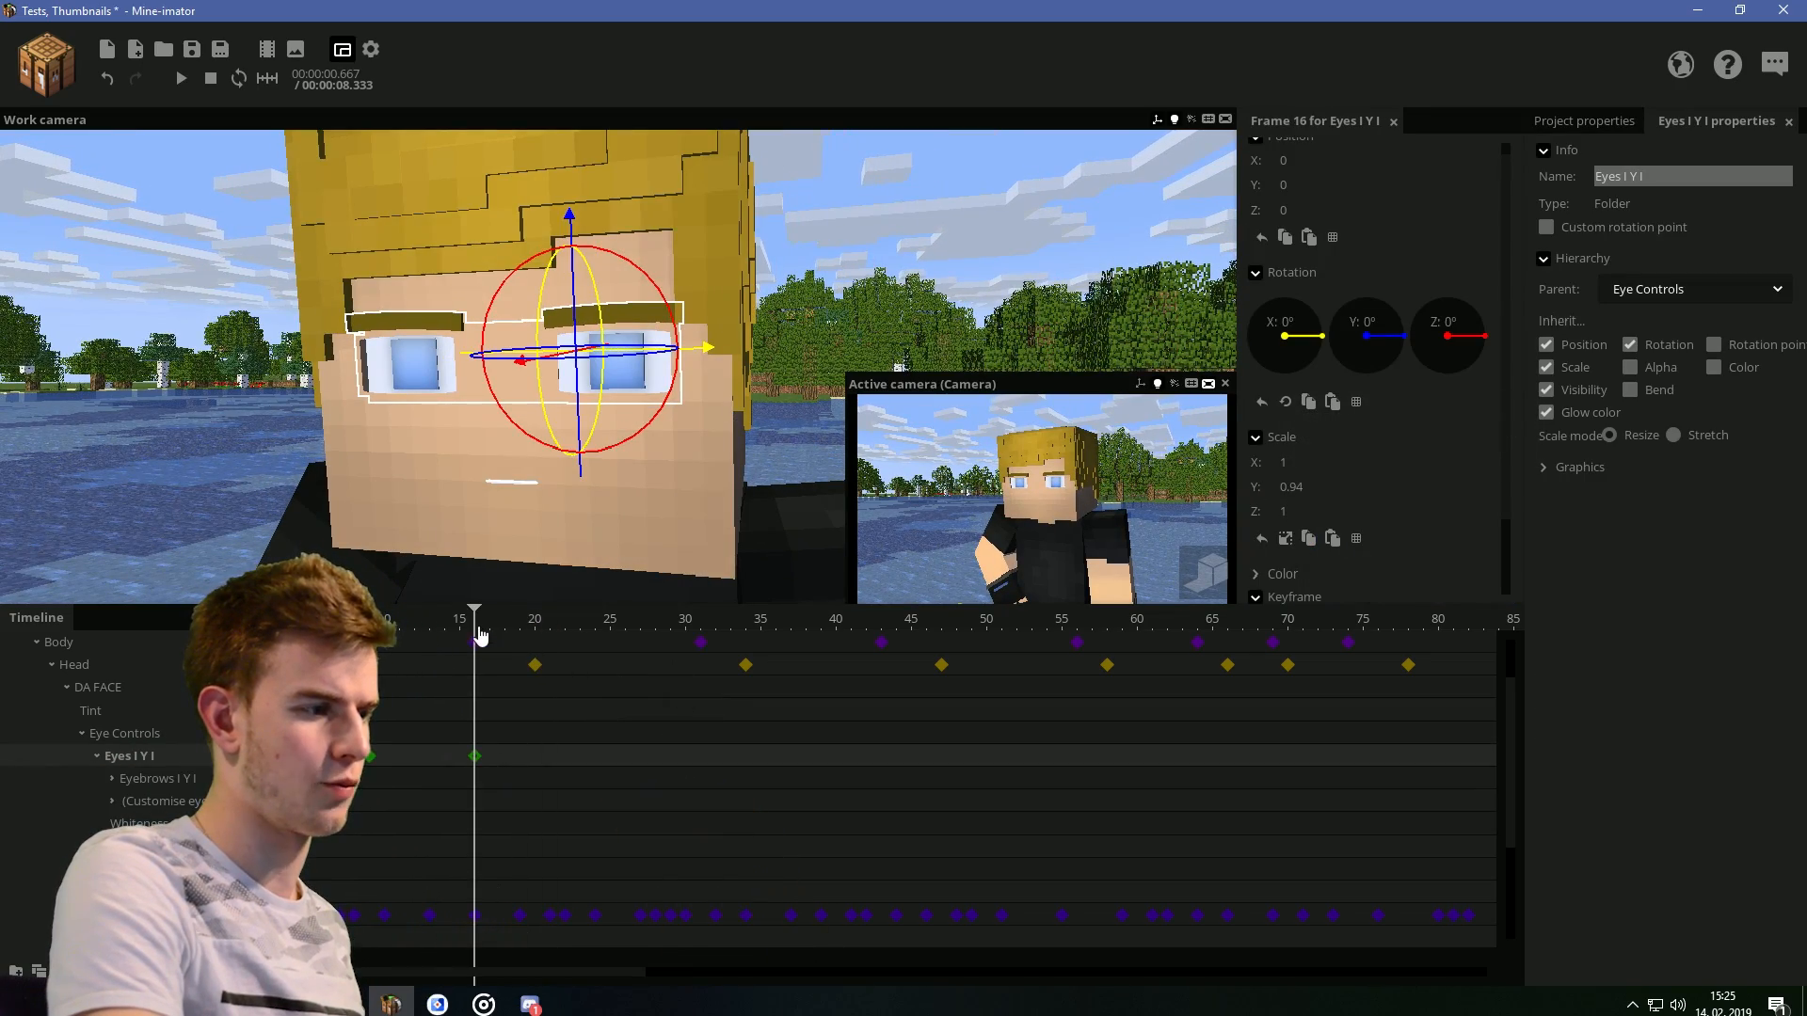
left_click_drag(485, 636, 339, 631)
left_click_drag(1510, 641, 1506, 601)
left_click(1432, 546)
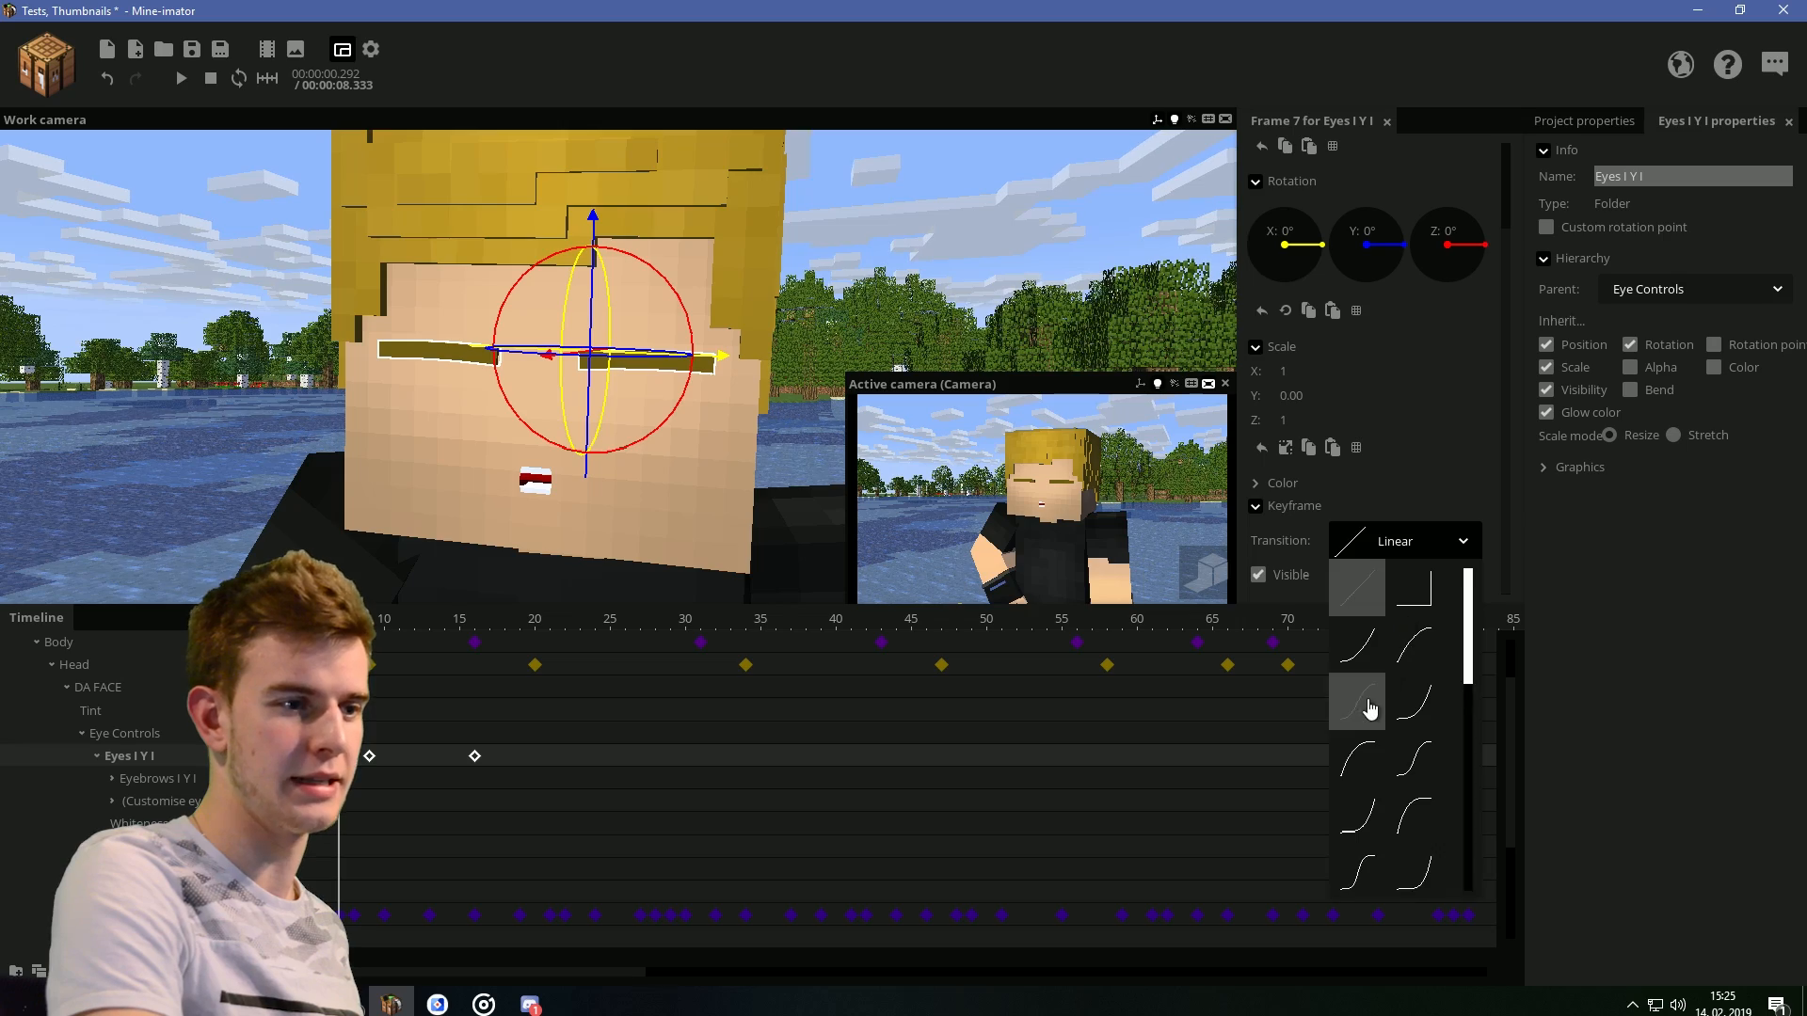
scroll(1368, 701, "down", 5)
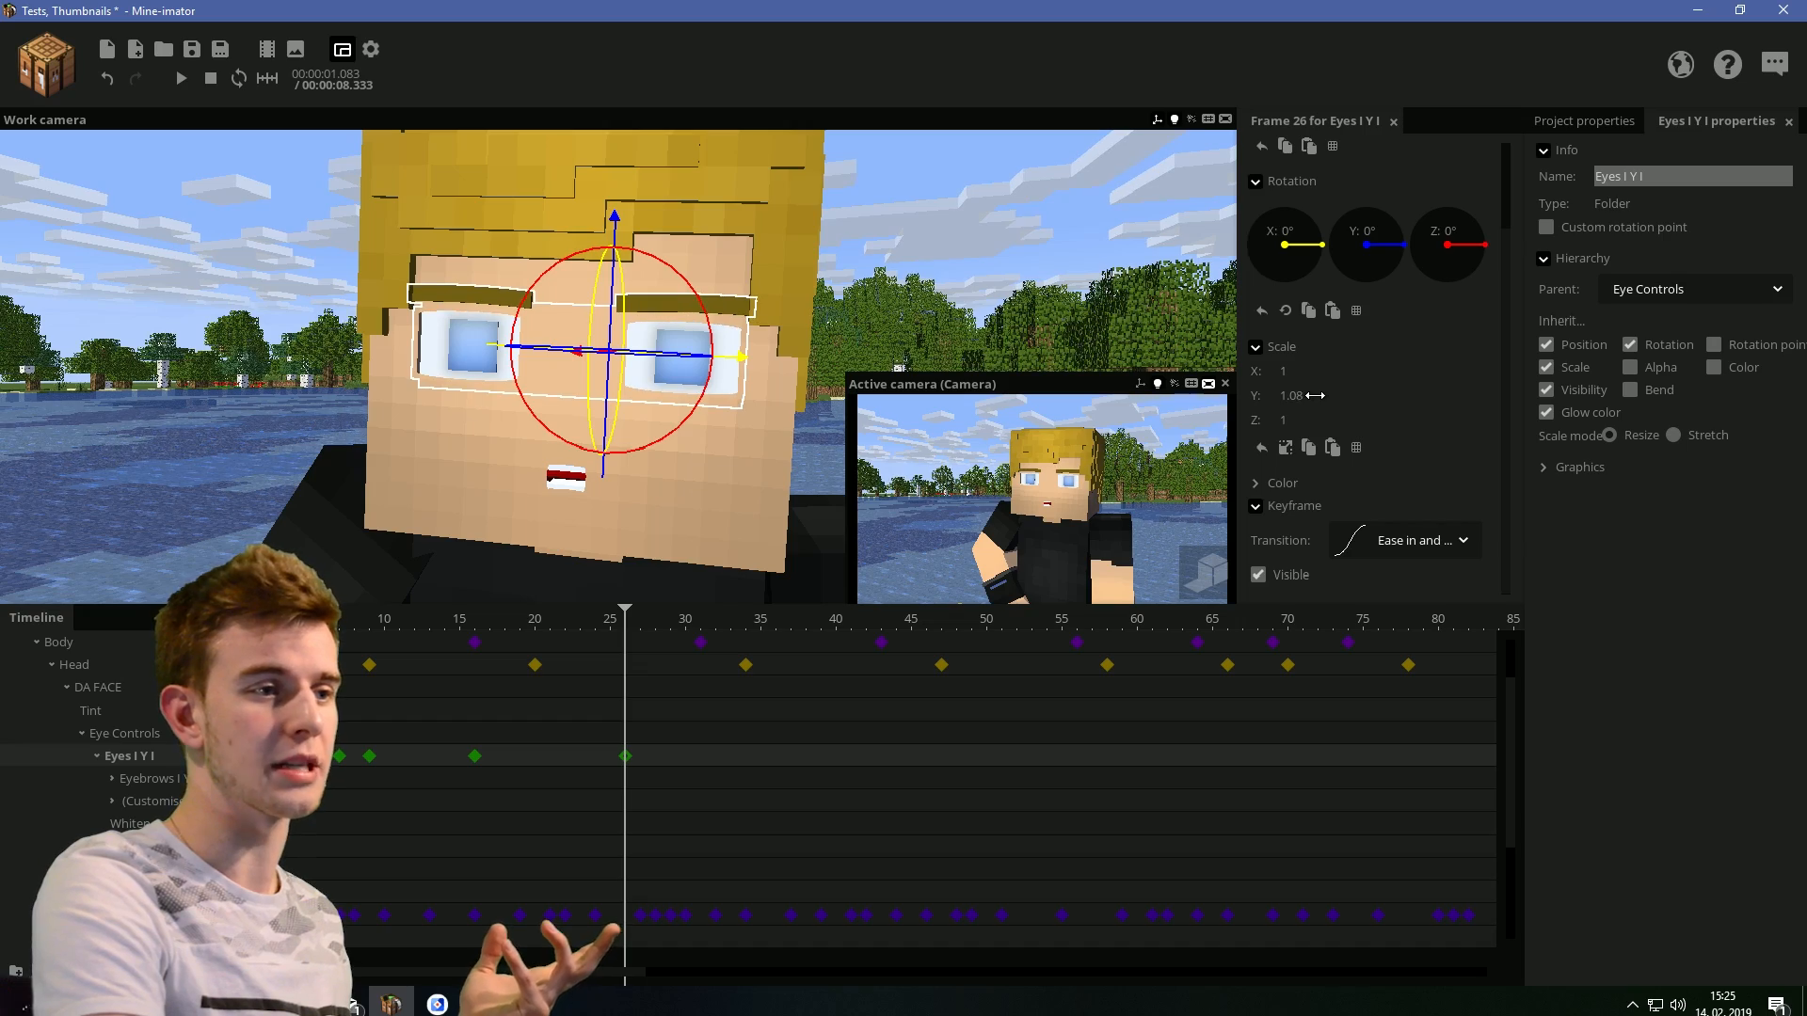
Review the motion from about frame 14 and adjust Scale Y on an Eyes I Y I keyframe at frame 39
left_click(441, 626)
key("space")
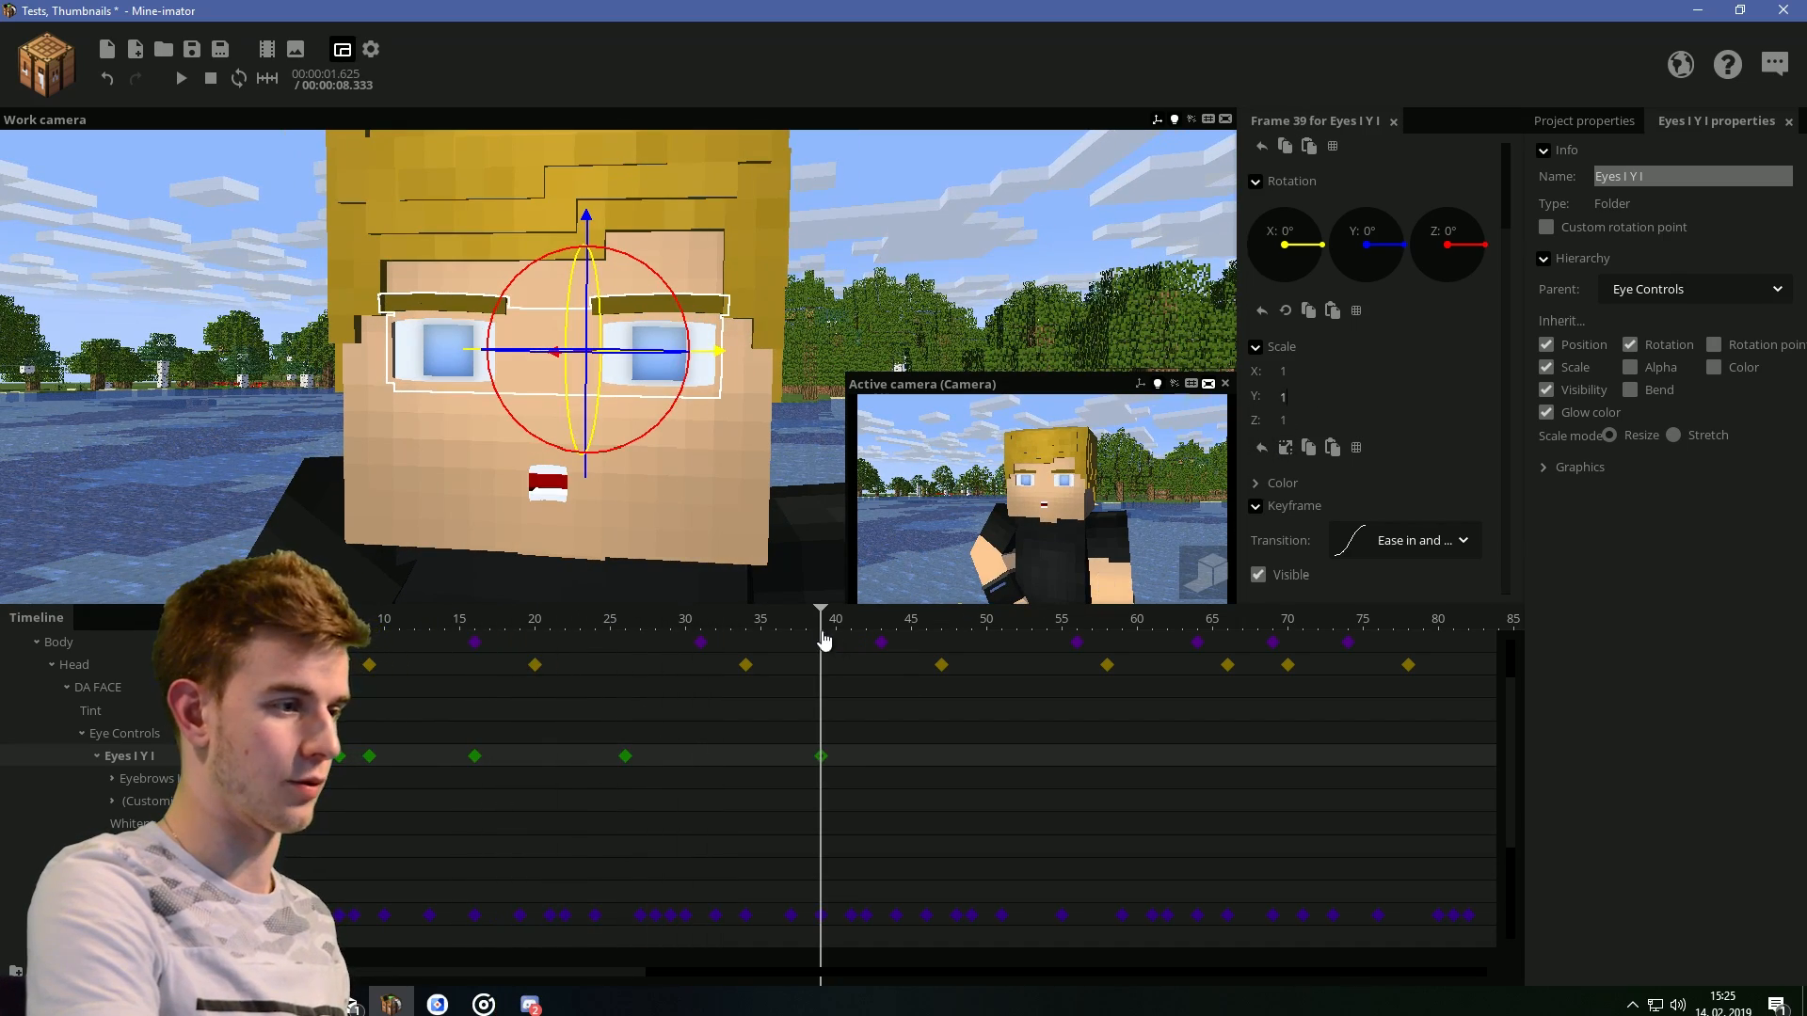
left_click_drag(1282, 395, 1275, 389)
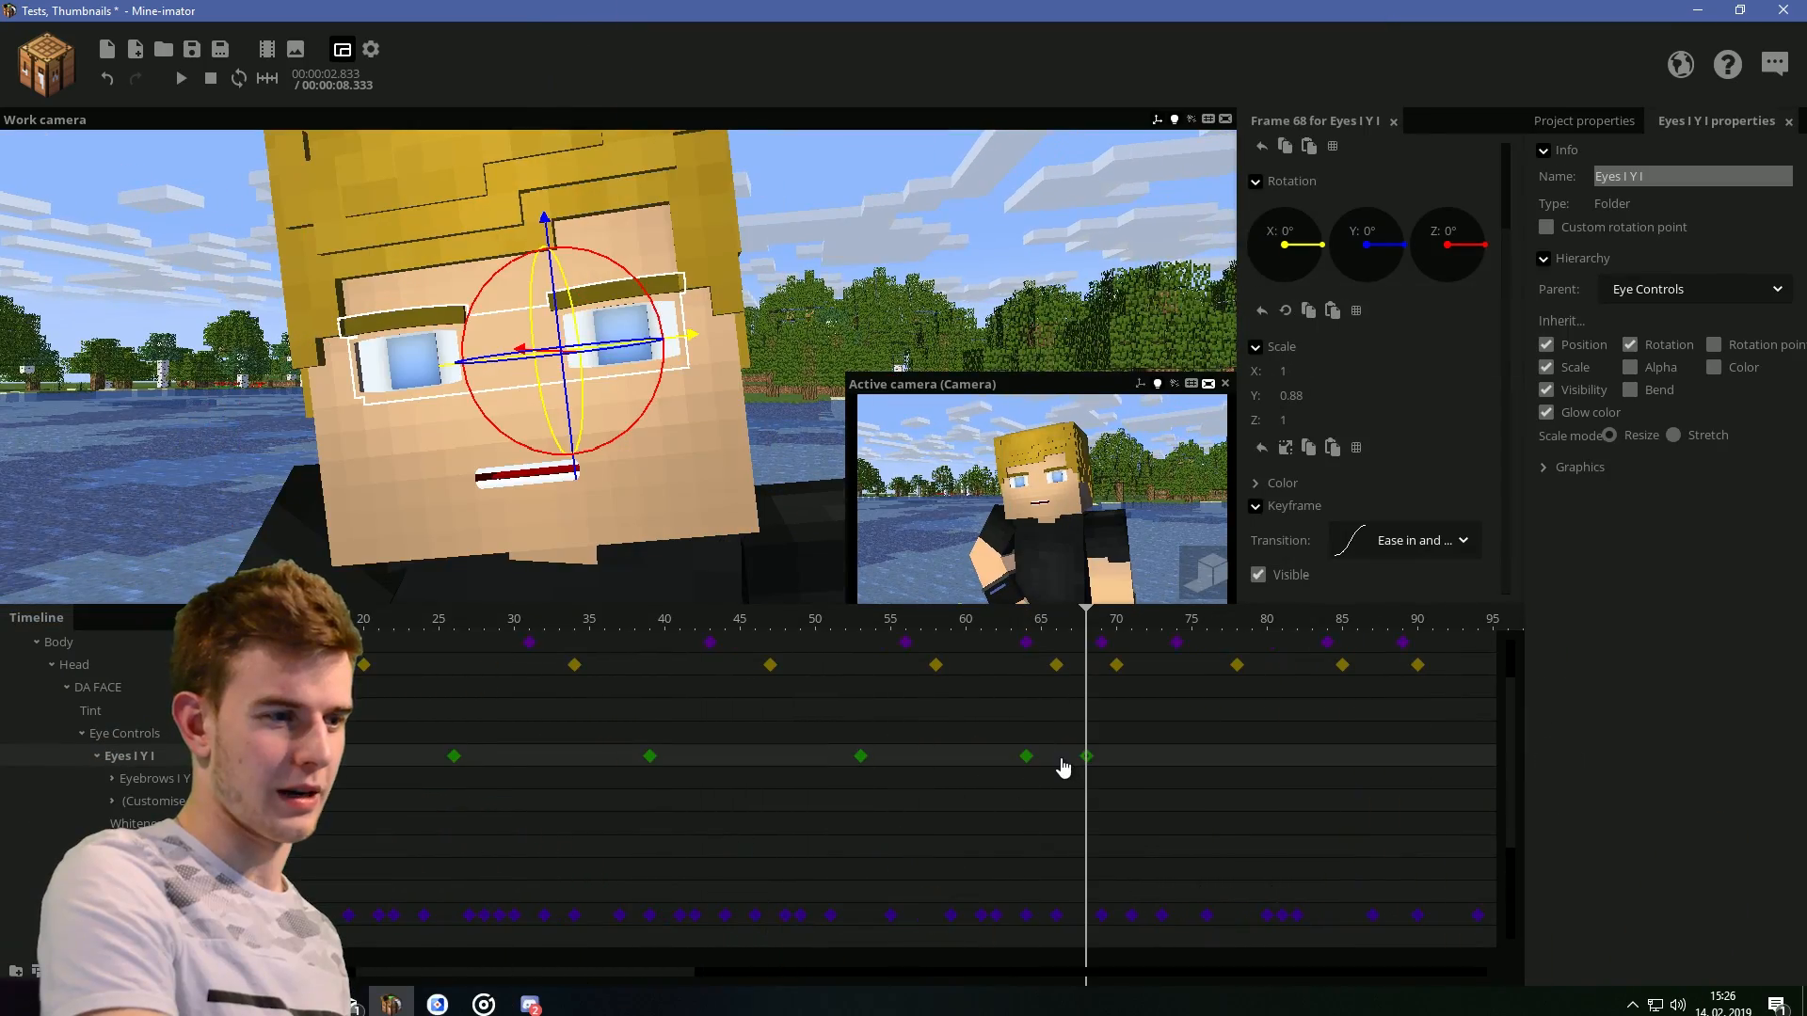
Add a second eye blink with Eyes I Y I keyframes at frames 66, 68 and 70, using Scale Y 0.00 at frame 66
left_click(1057, 760)
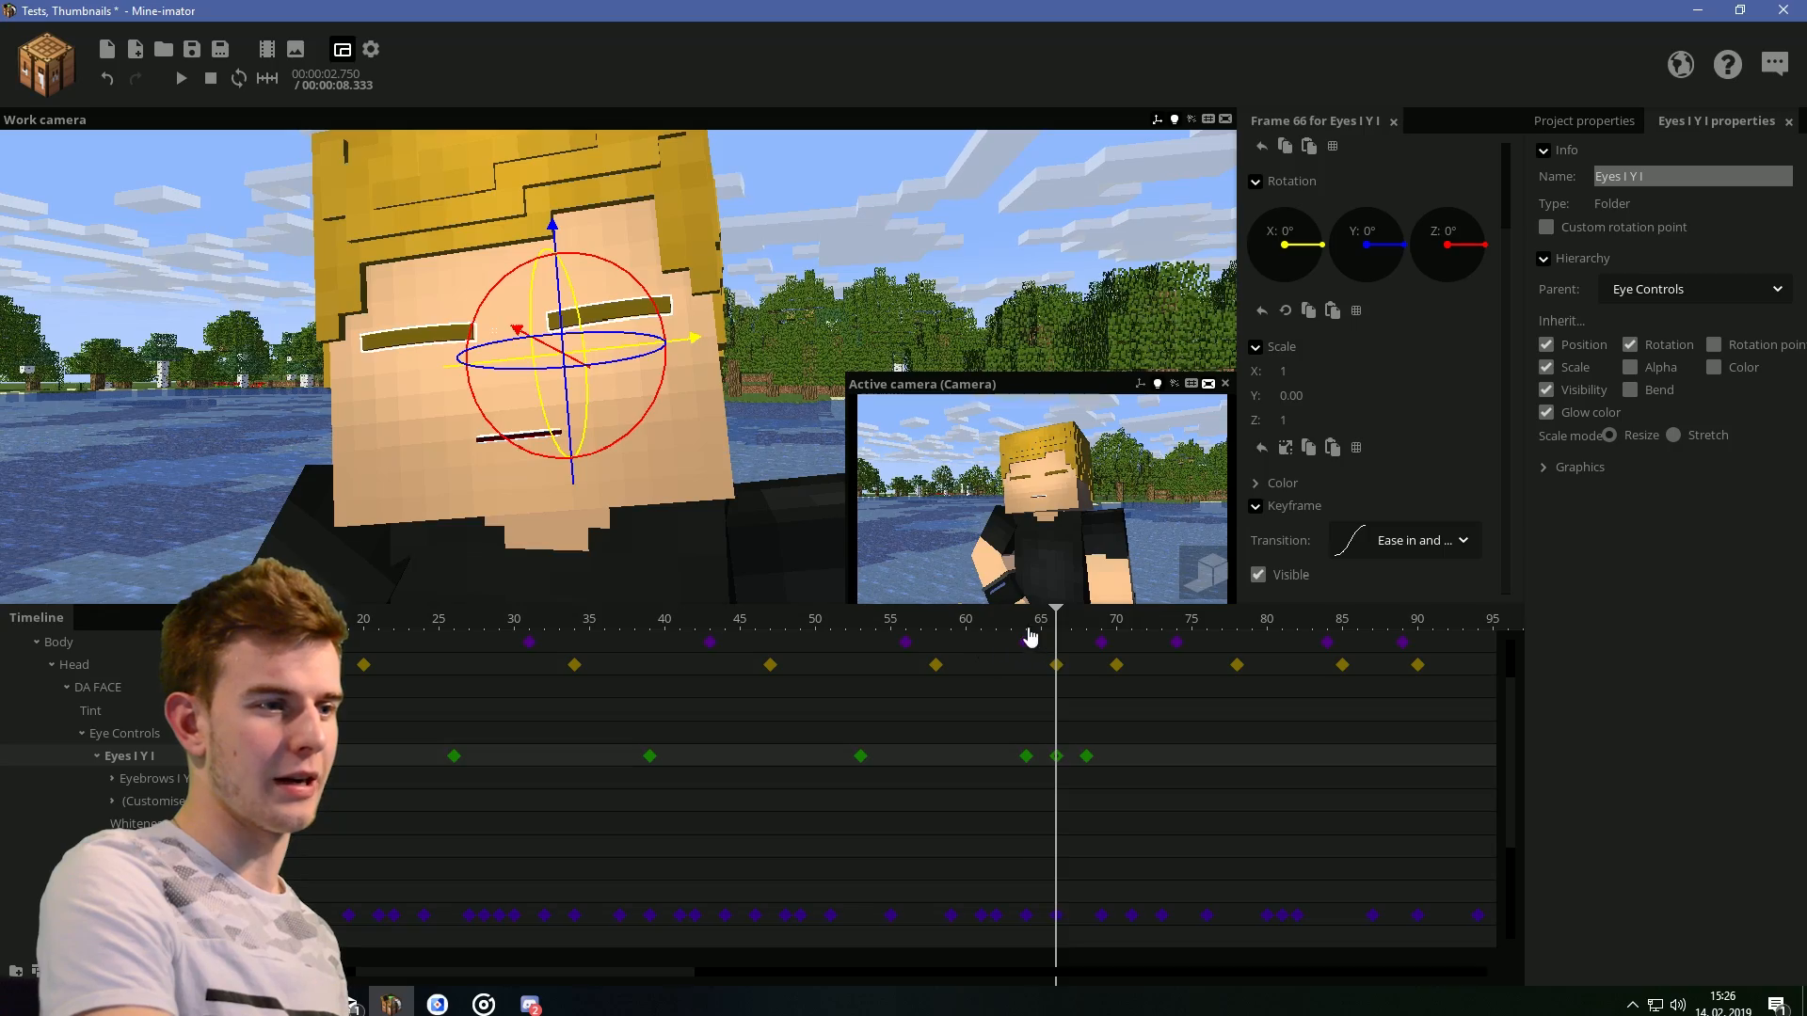
left_click(1087, 757)
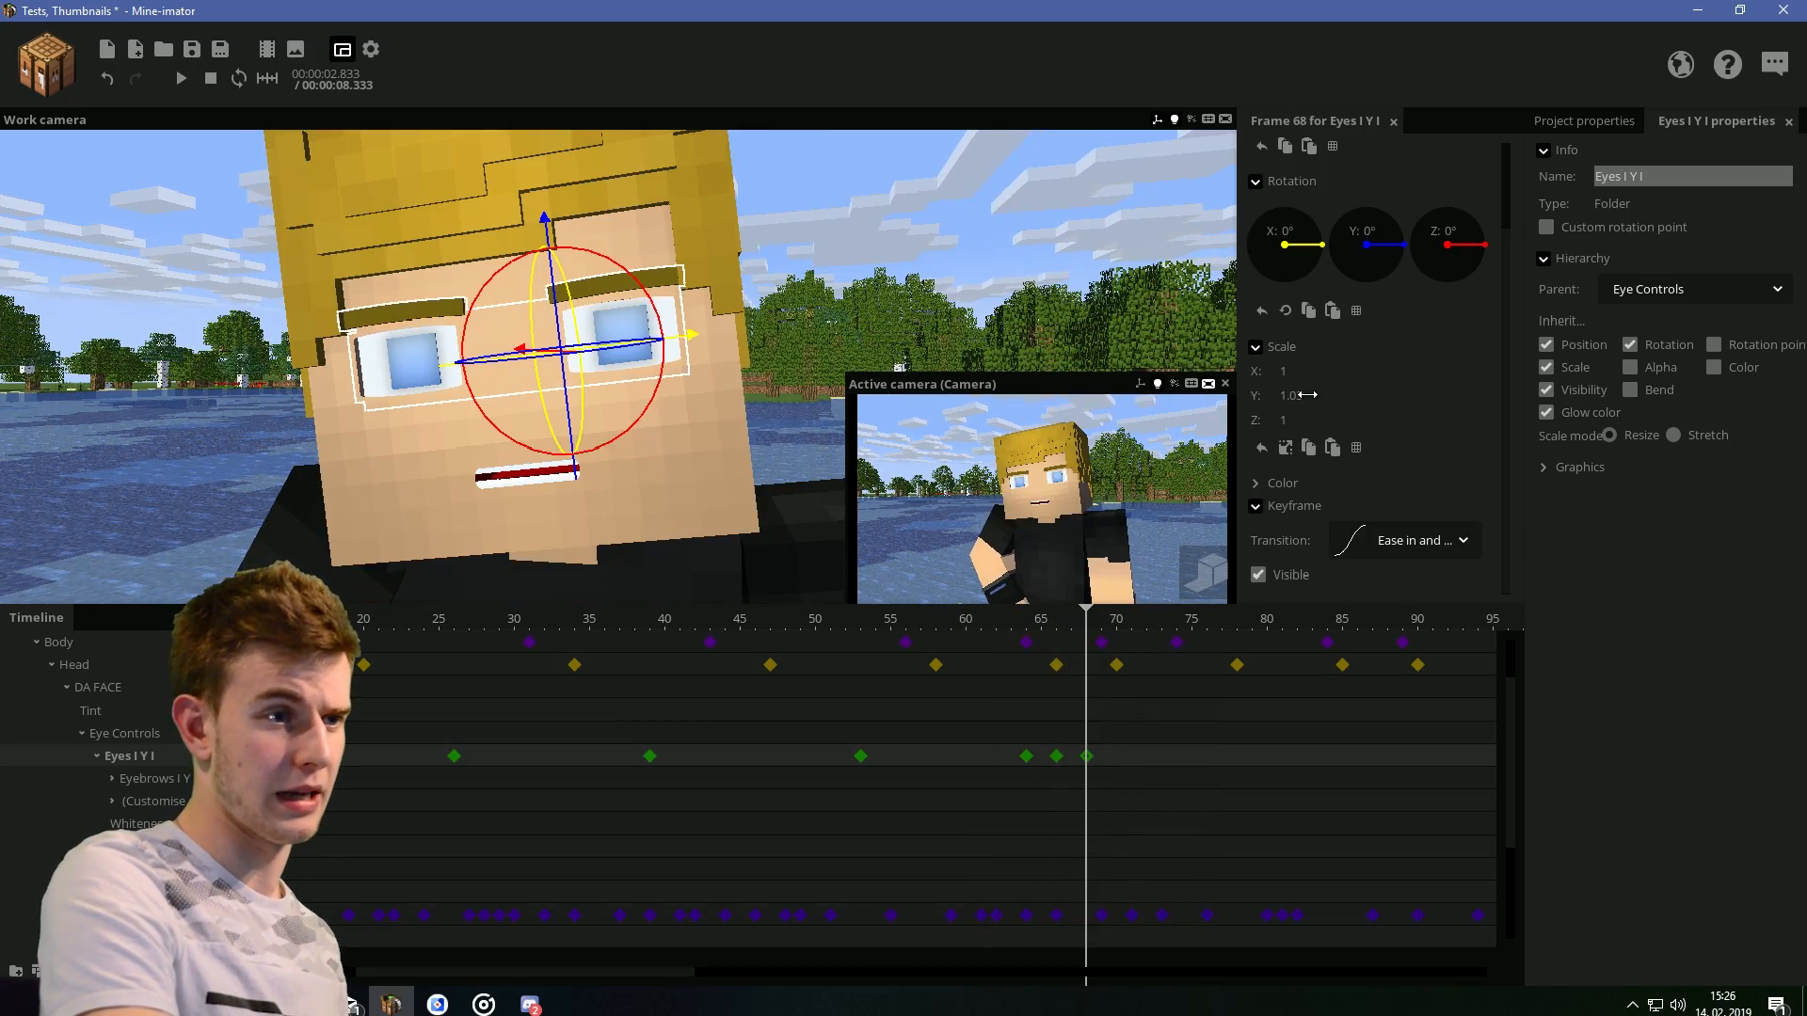
left_click(963, 624)
left_click_drag(695, 969, 817, 966)
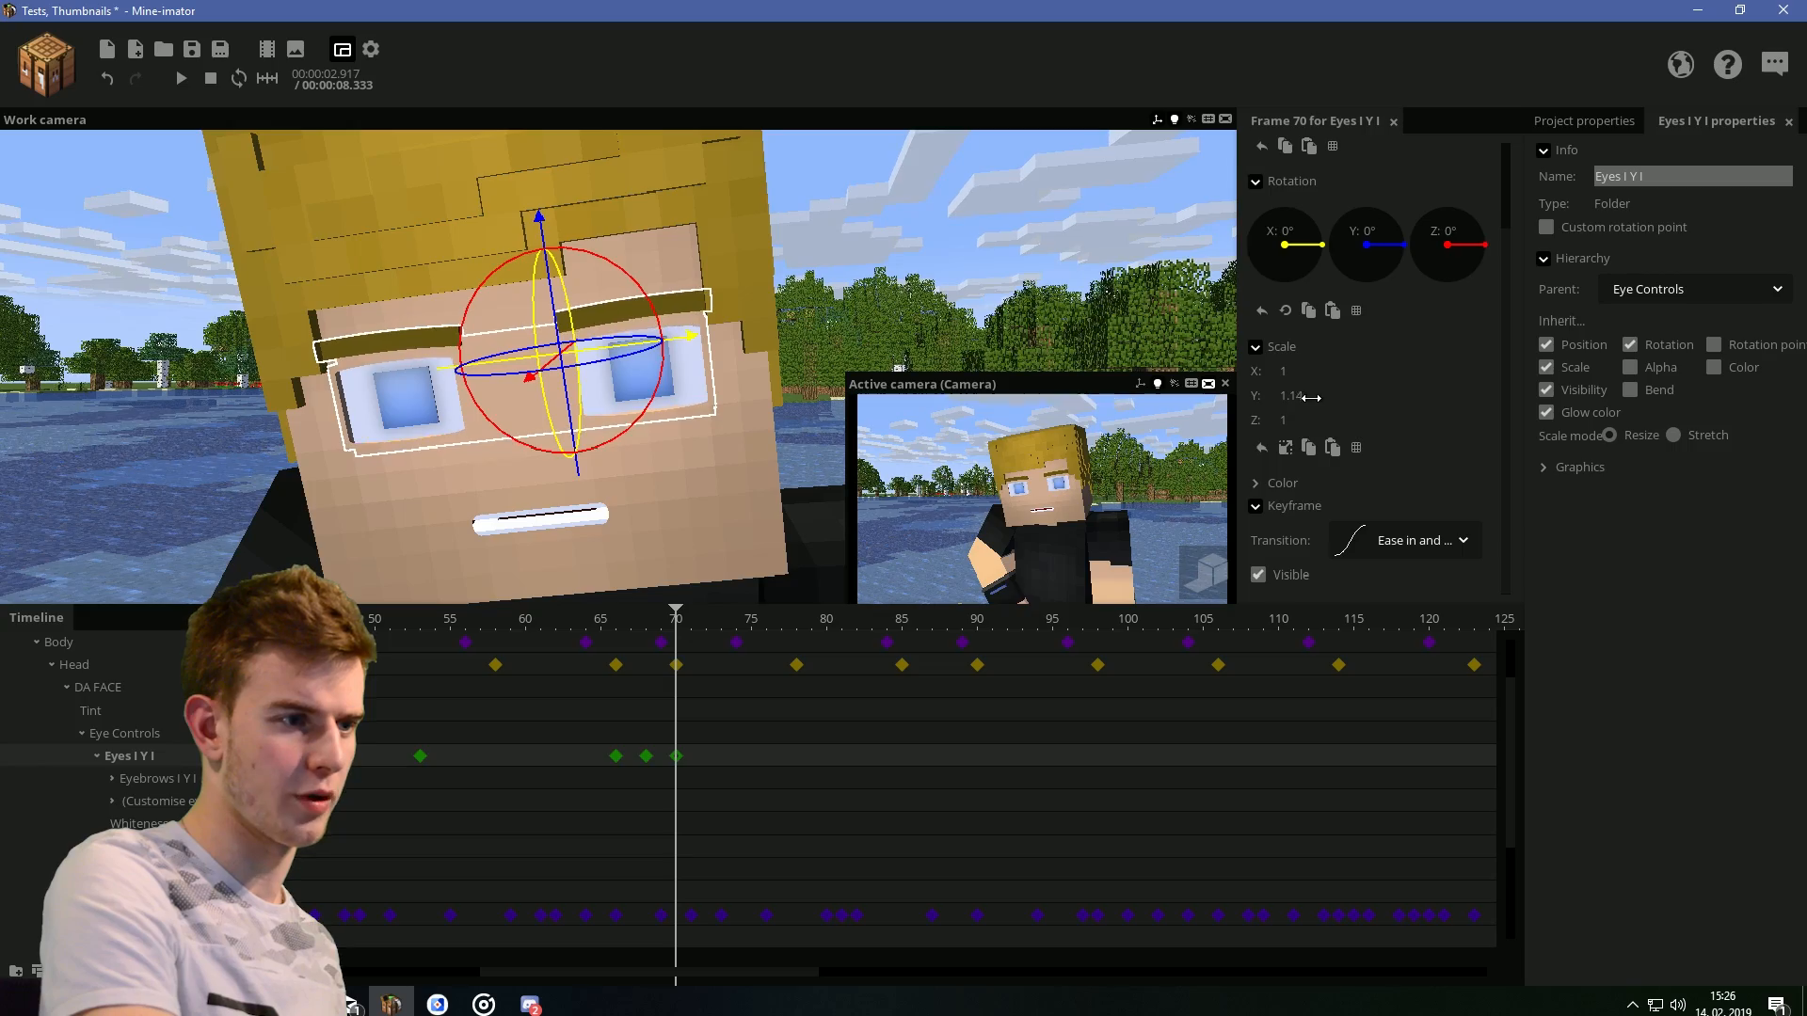
Add Eyes I Y I keyframes at frames 83 and 90, review the eye motion, and save the project
left_click(975, 755)
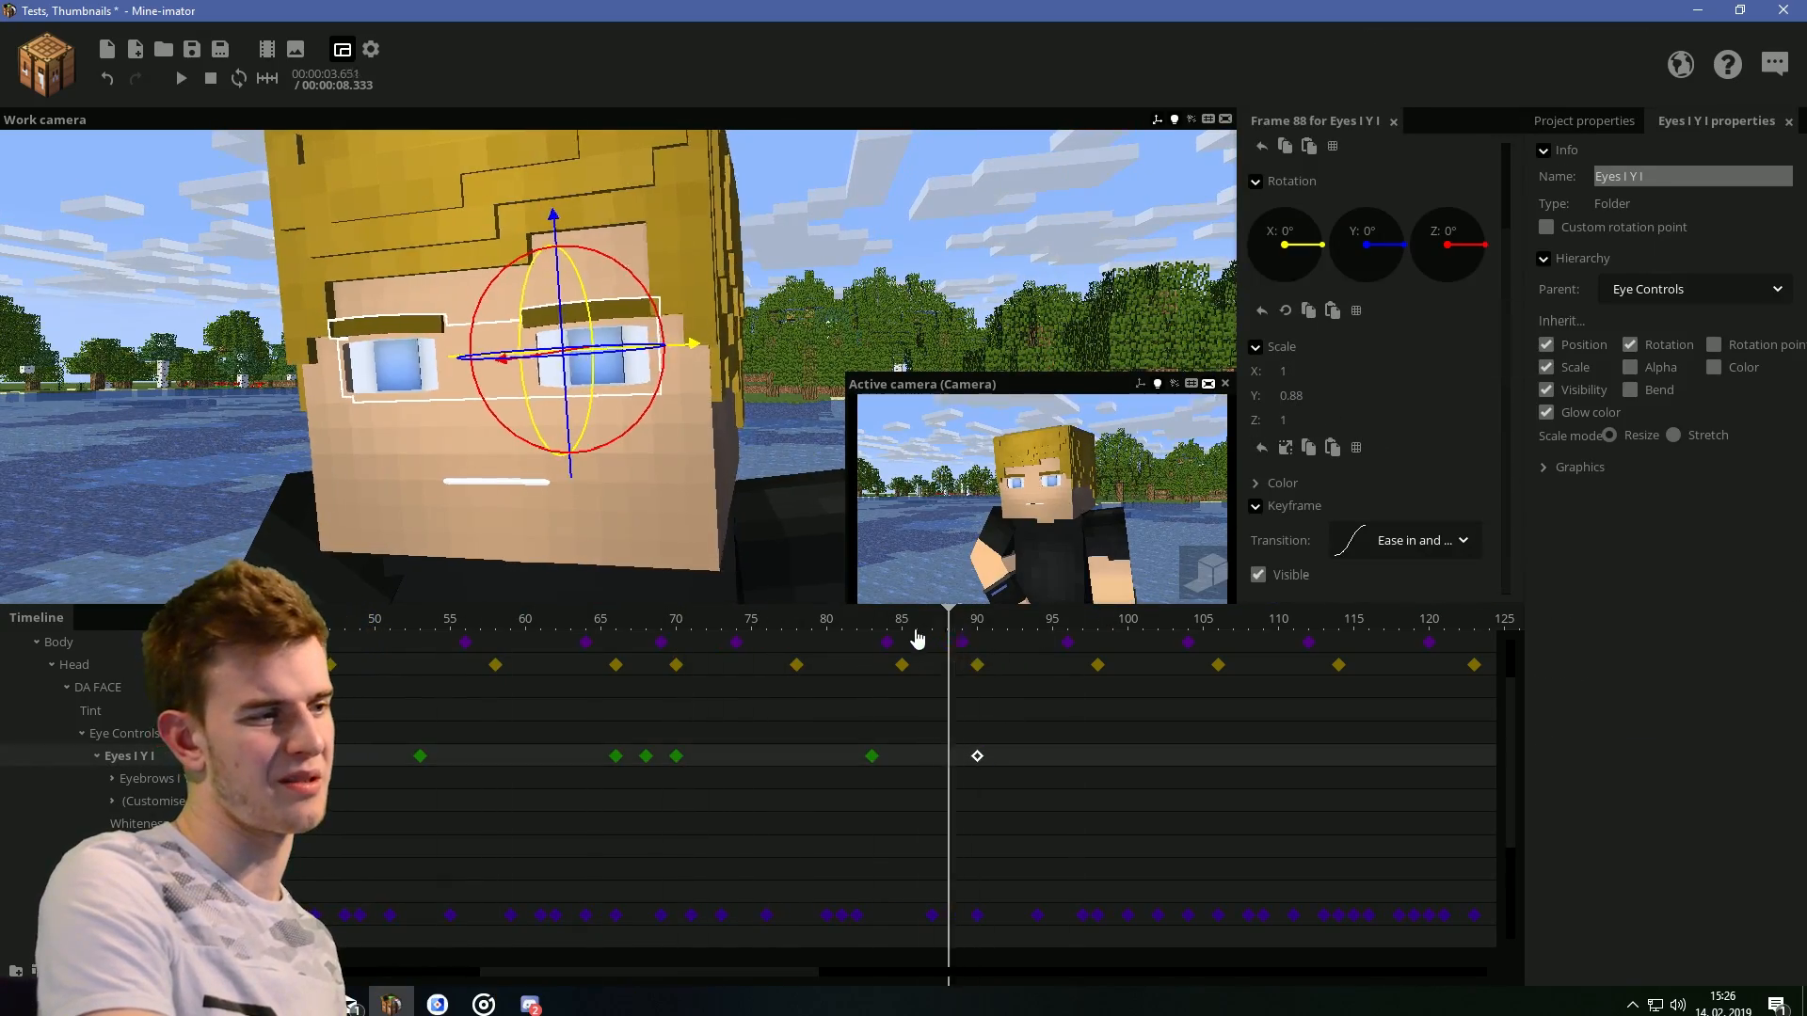
left_click_drag(925, 630, 877, 632)
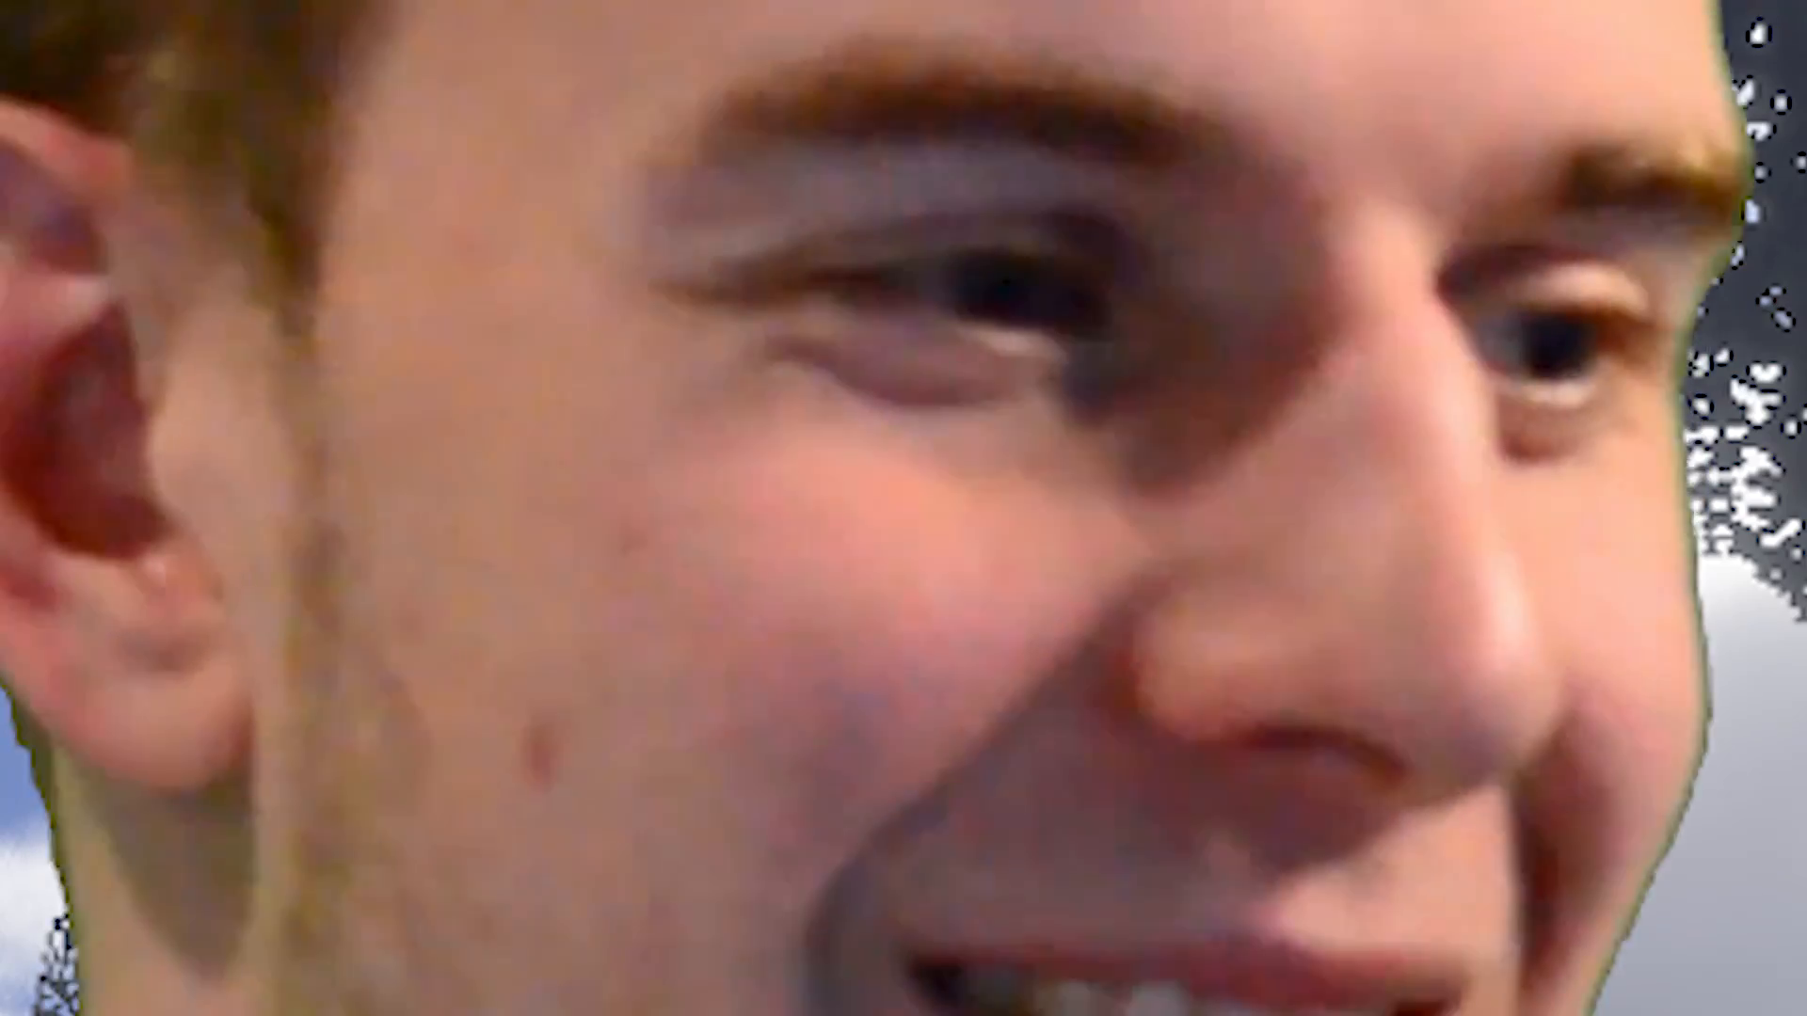
key("ctrl+s")
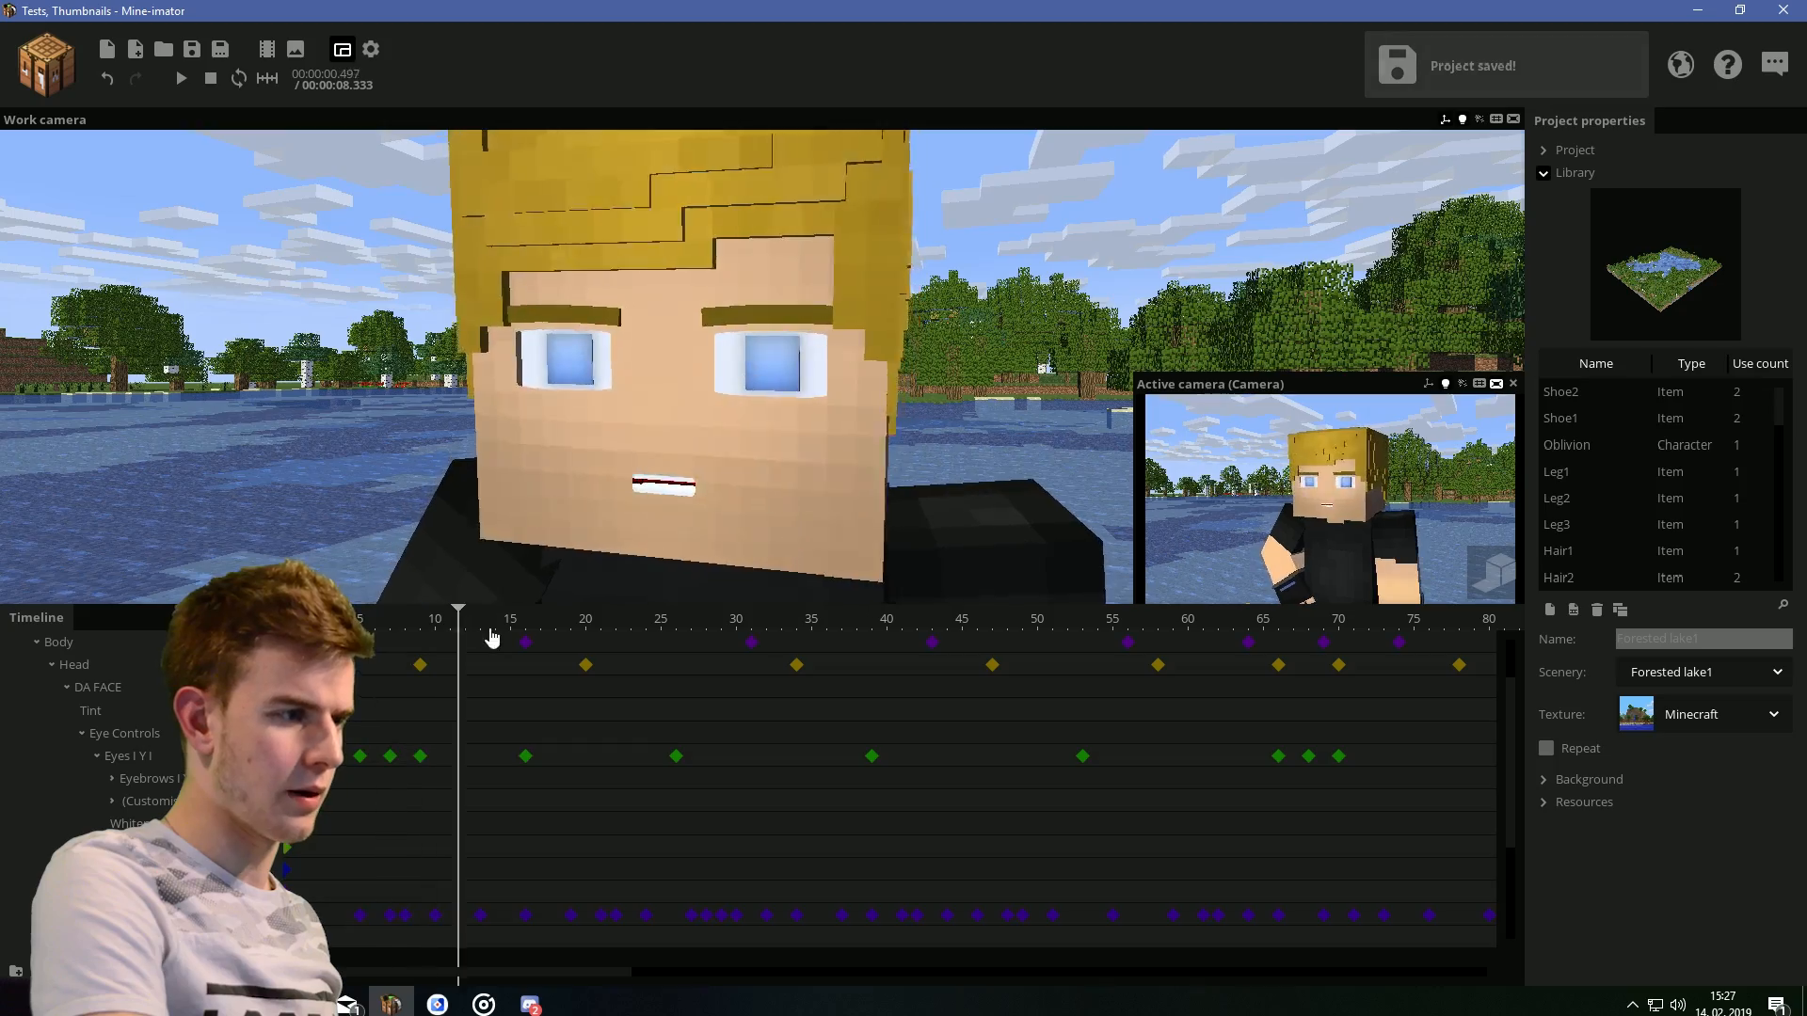
left_click_drag(492, 638, 284, 659)
key("ctrl+s")
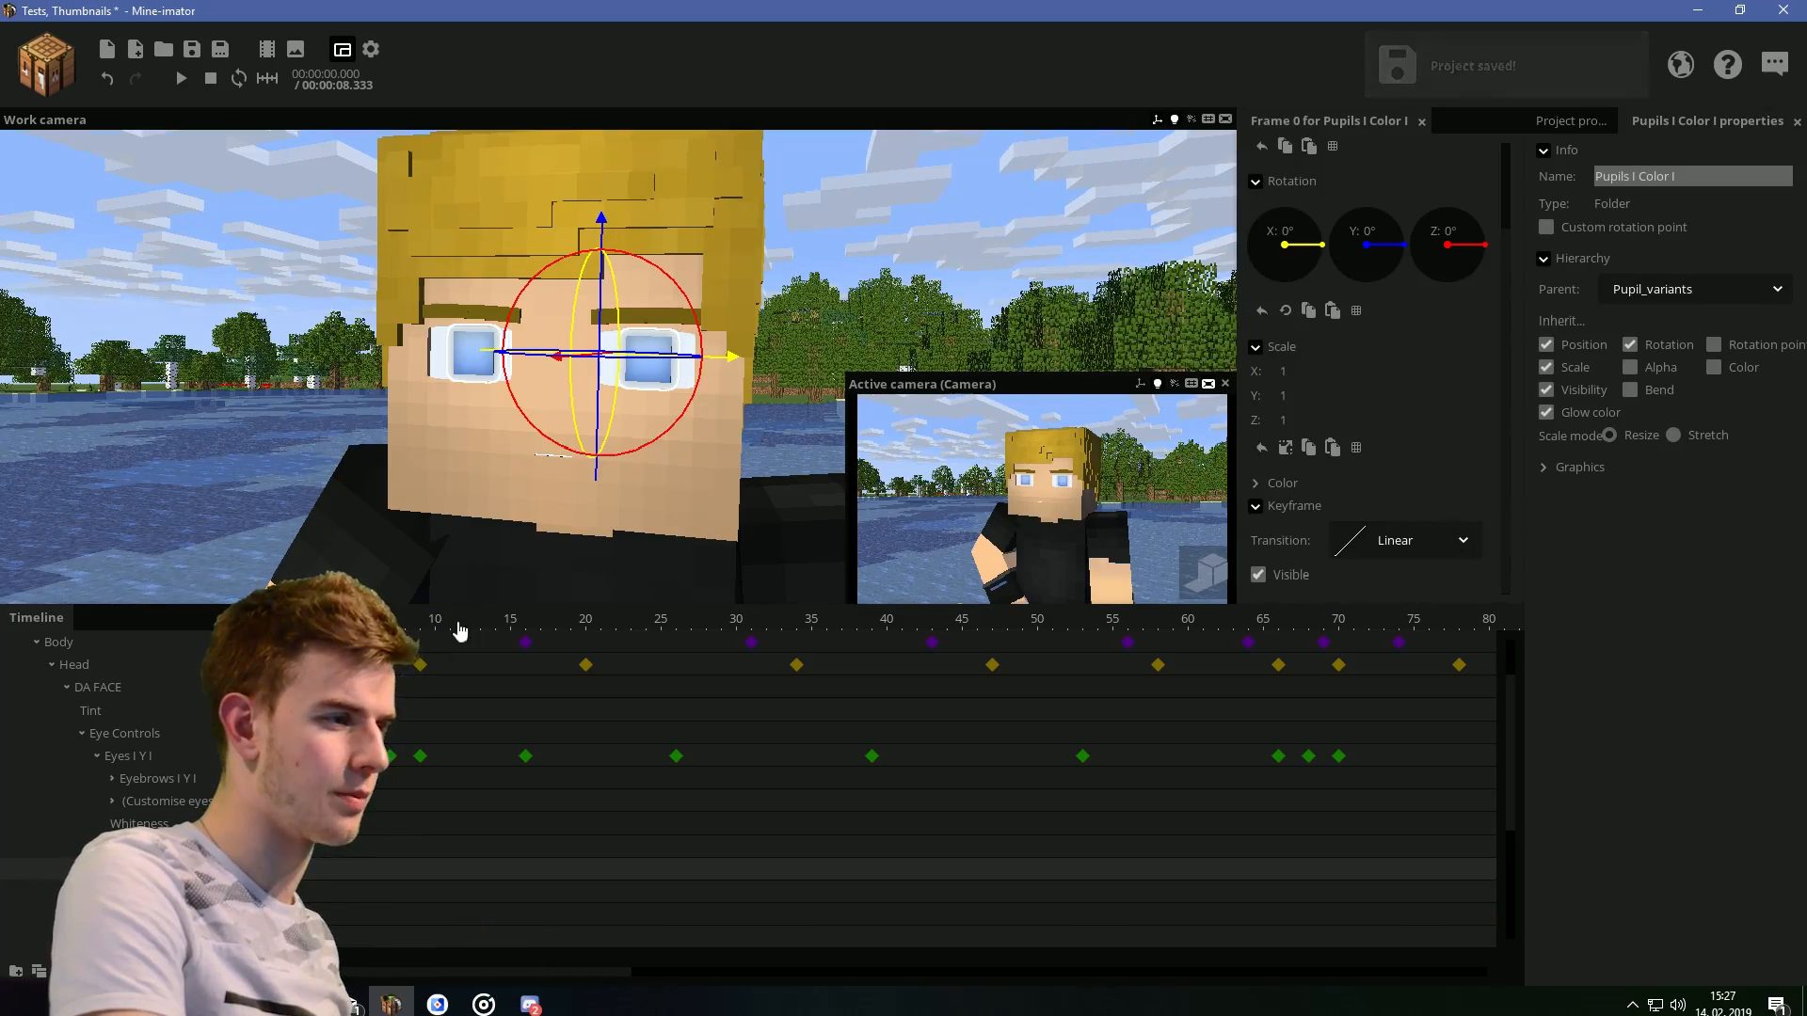
Add a Pupils I Color I keyframe at frame 3 and return to the first frame
scroll(724, 556, "down", 4)
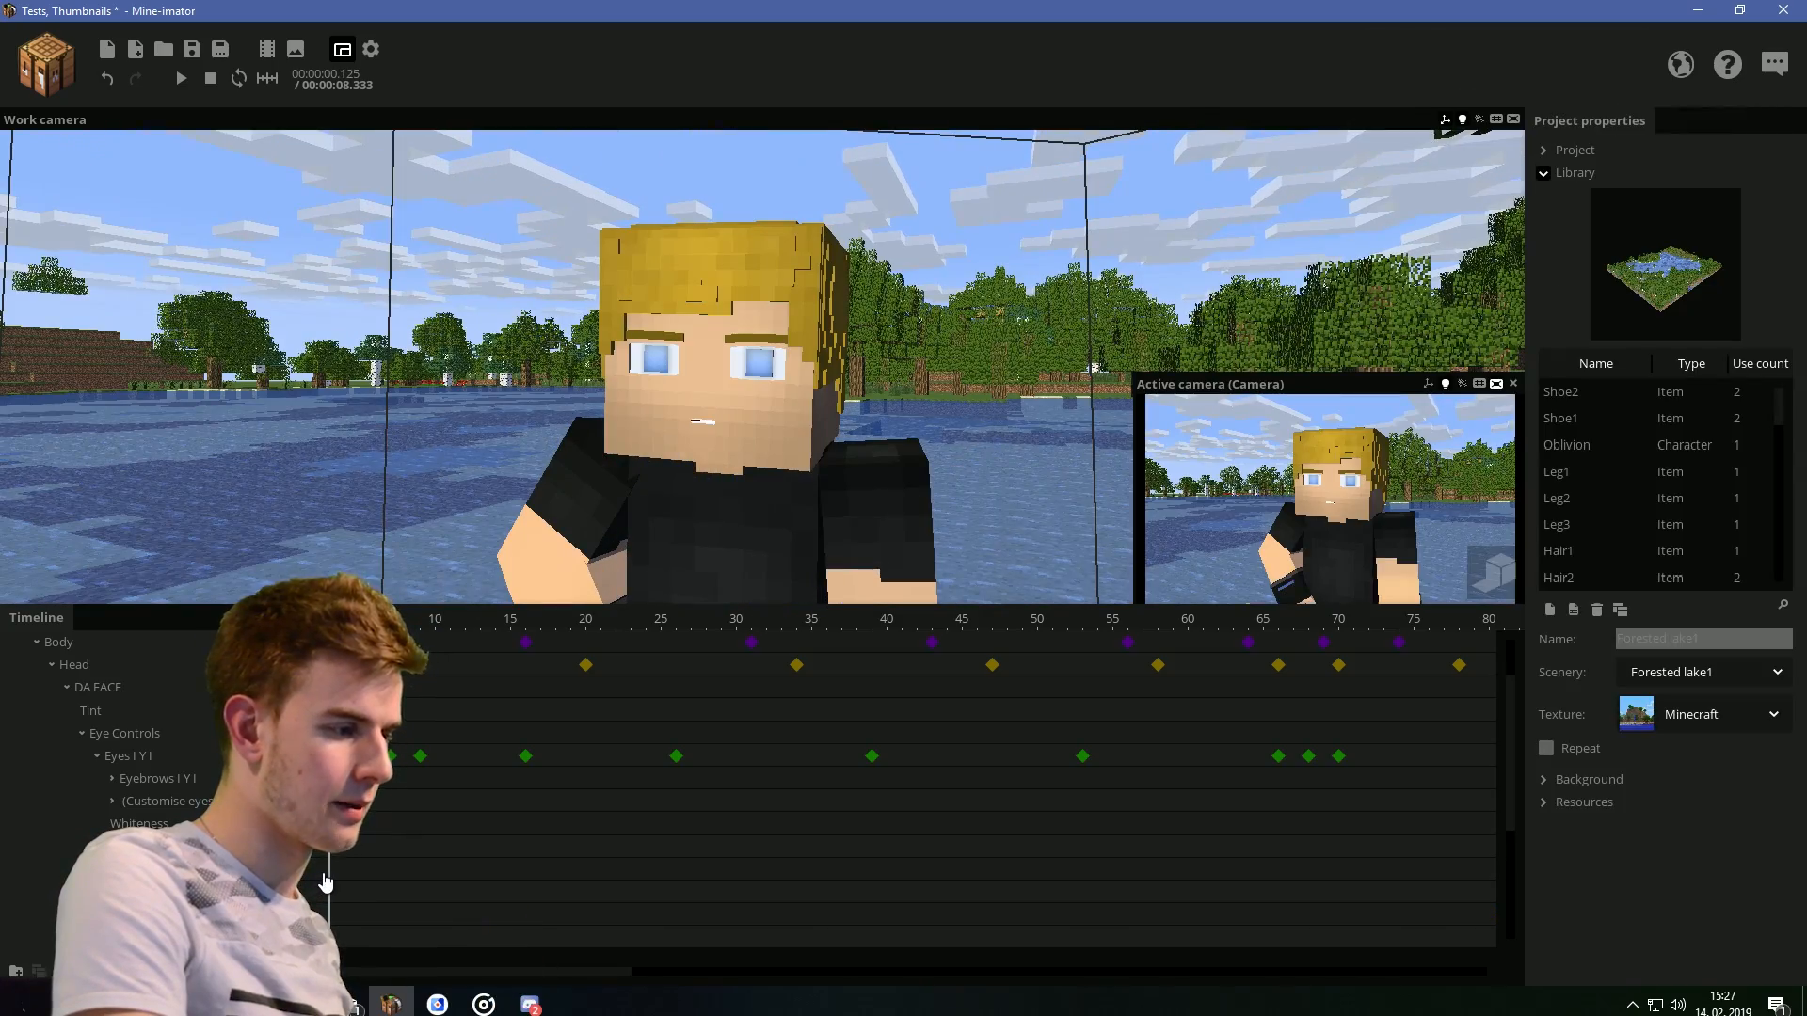
left_click(329, 870)
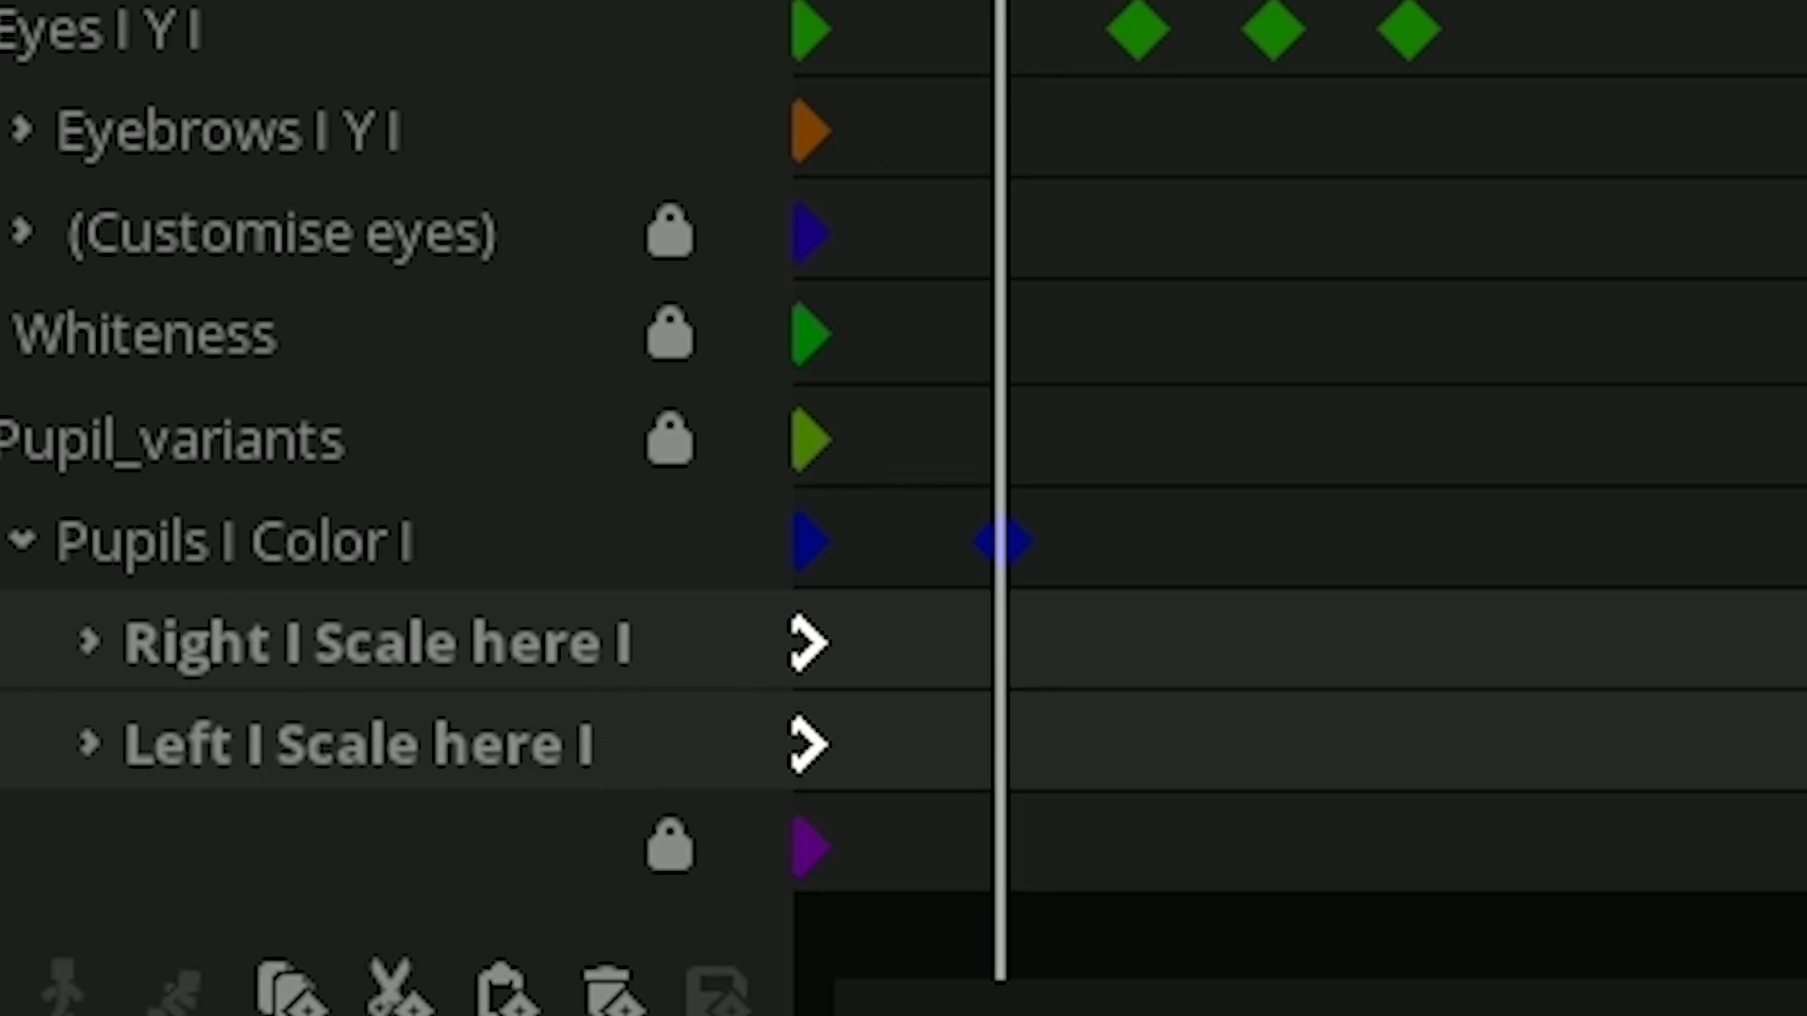
left_click(285, 621)
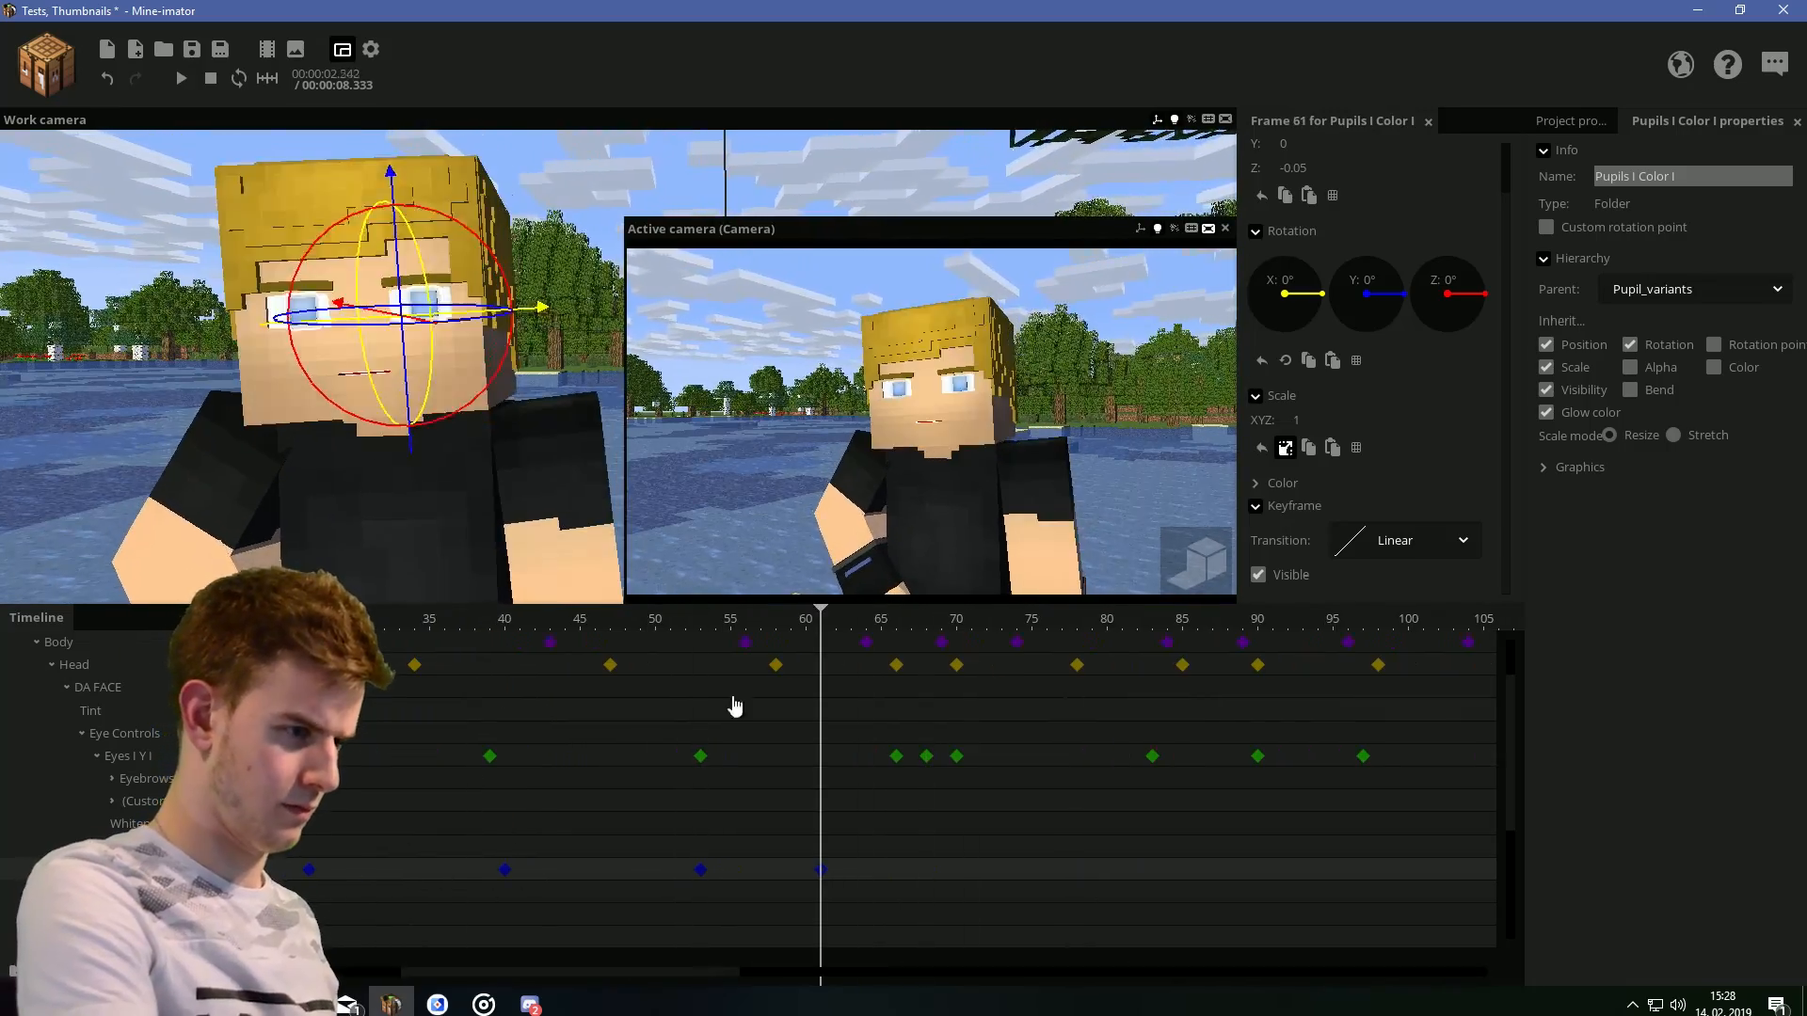
Apply an ease in and out transition to the Pupils I Color I keyframe at frame 62 and review the pupil movement
left_click(1402, 541)
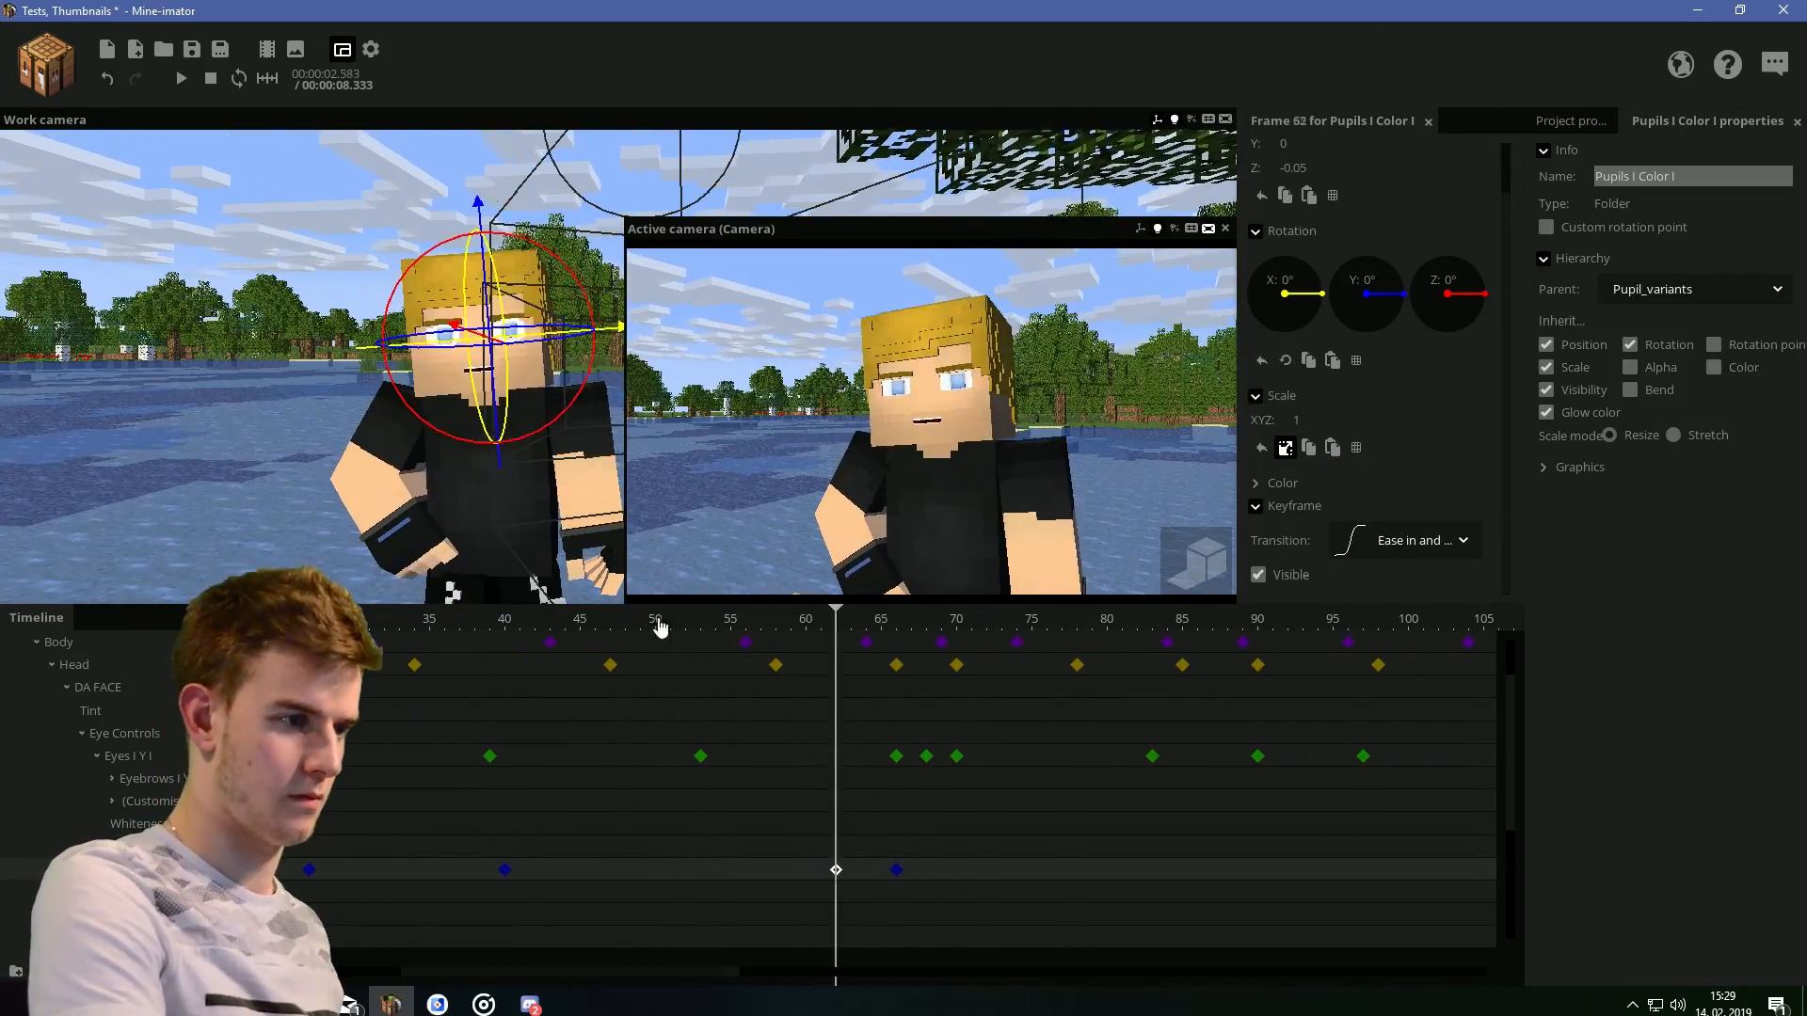
left_click_drag(539, 626, 969, 651)
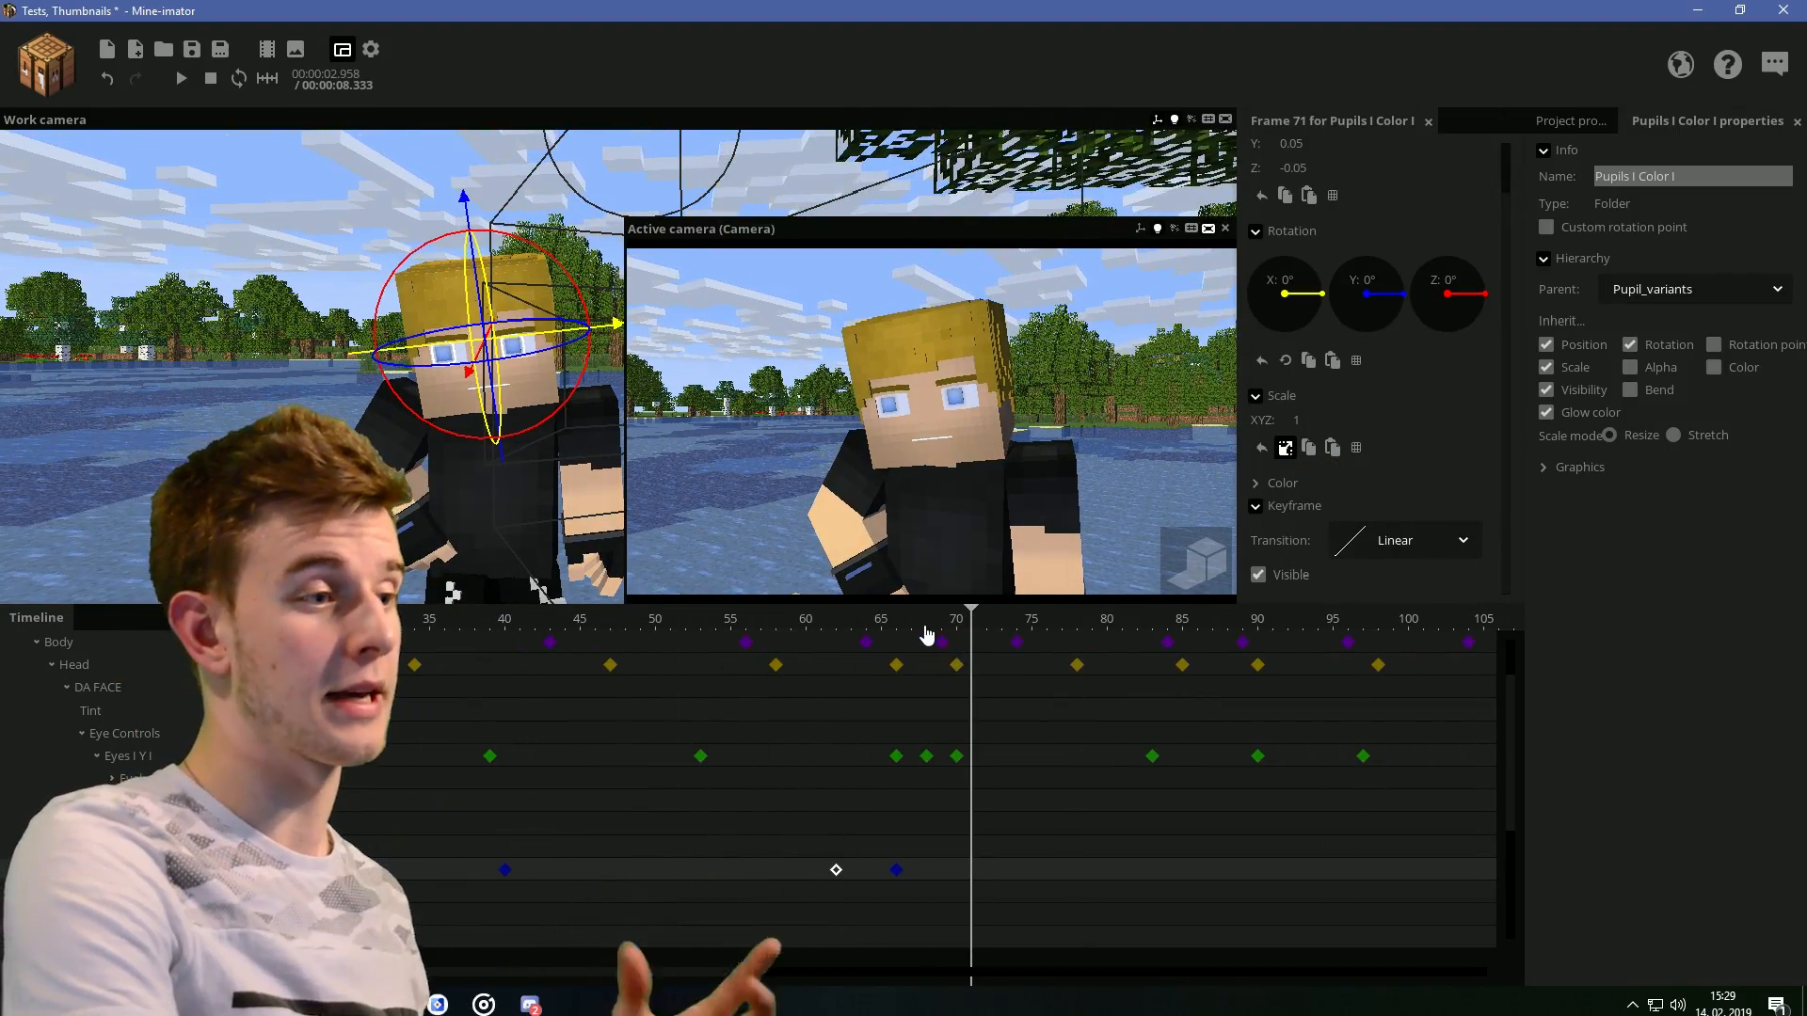
left_click(455, 633)
key("space")
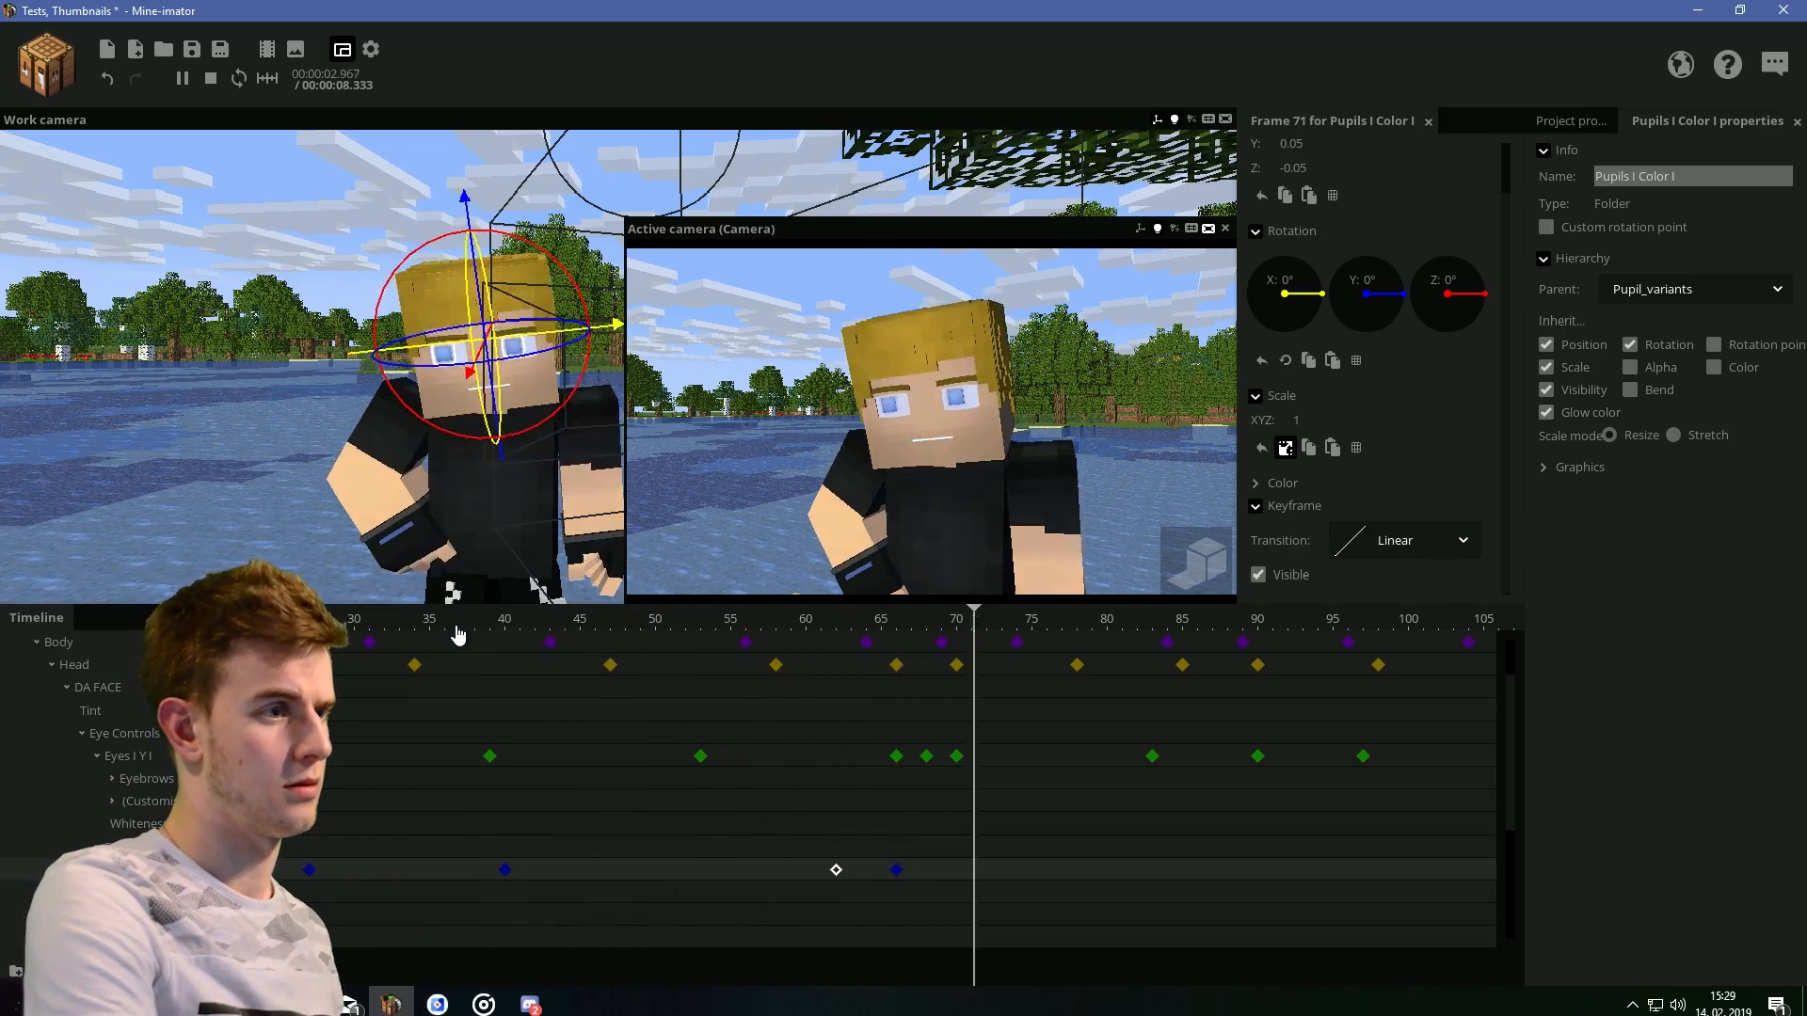
Add Pupils I Color I keyframes at frames 73 and 76, shifting the pupils sideways to Y -0.07 at frame 76
left_click_drag(604, 341, 645, 342)
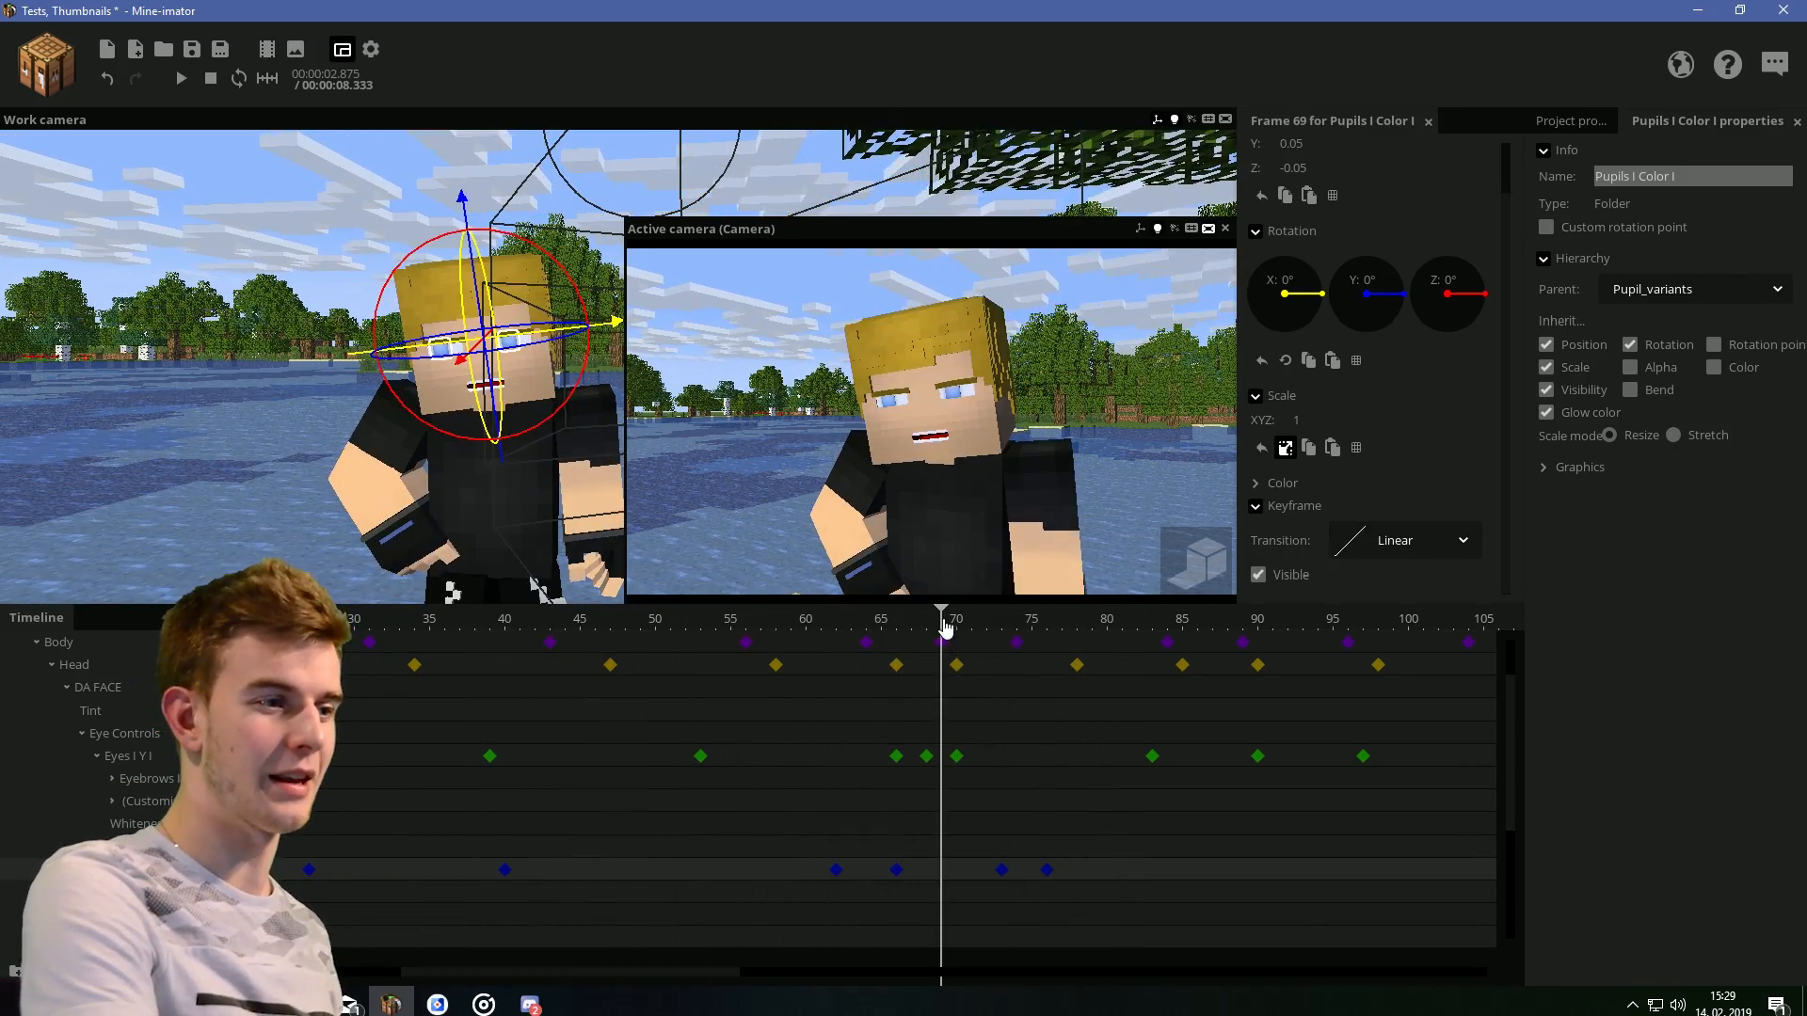
left_click_drag(945, 628, 1022, 634)
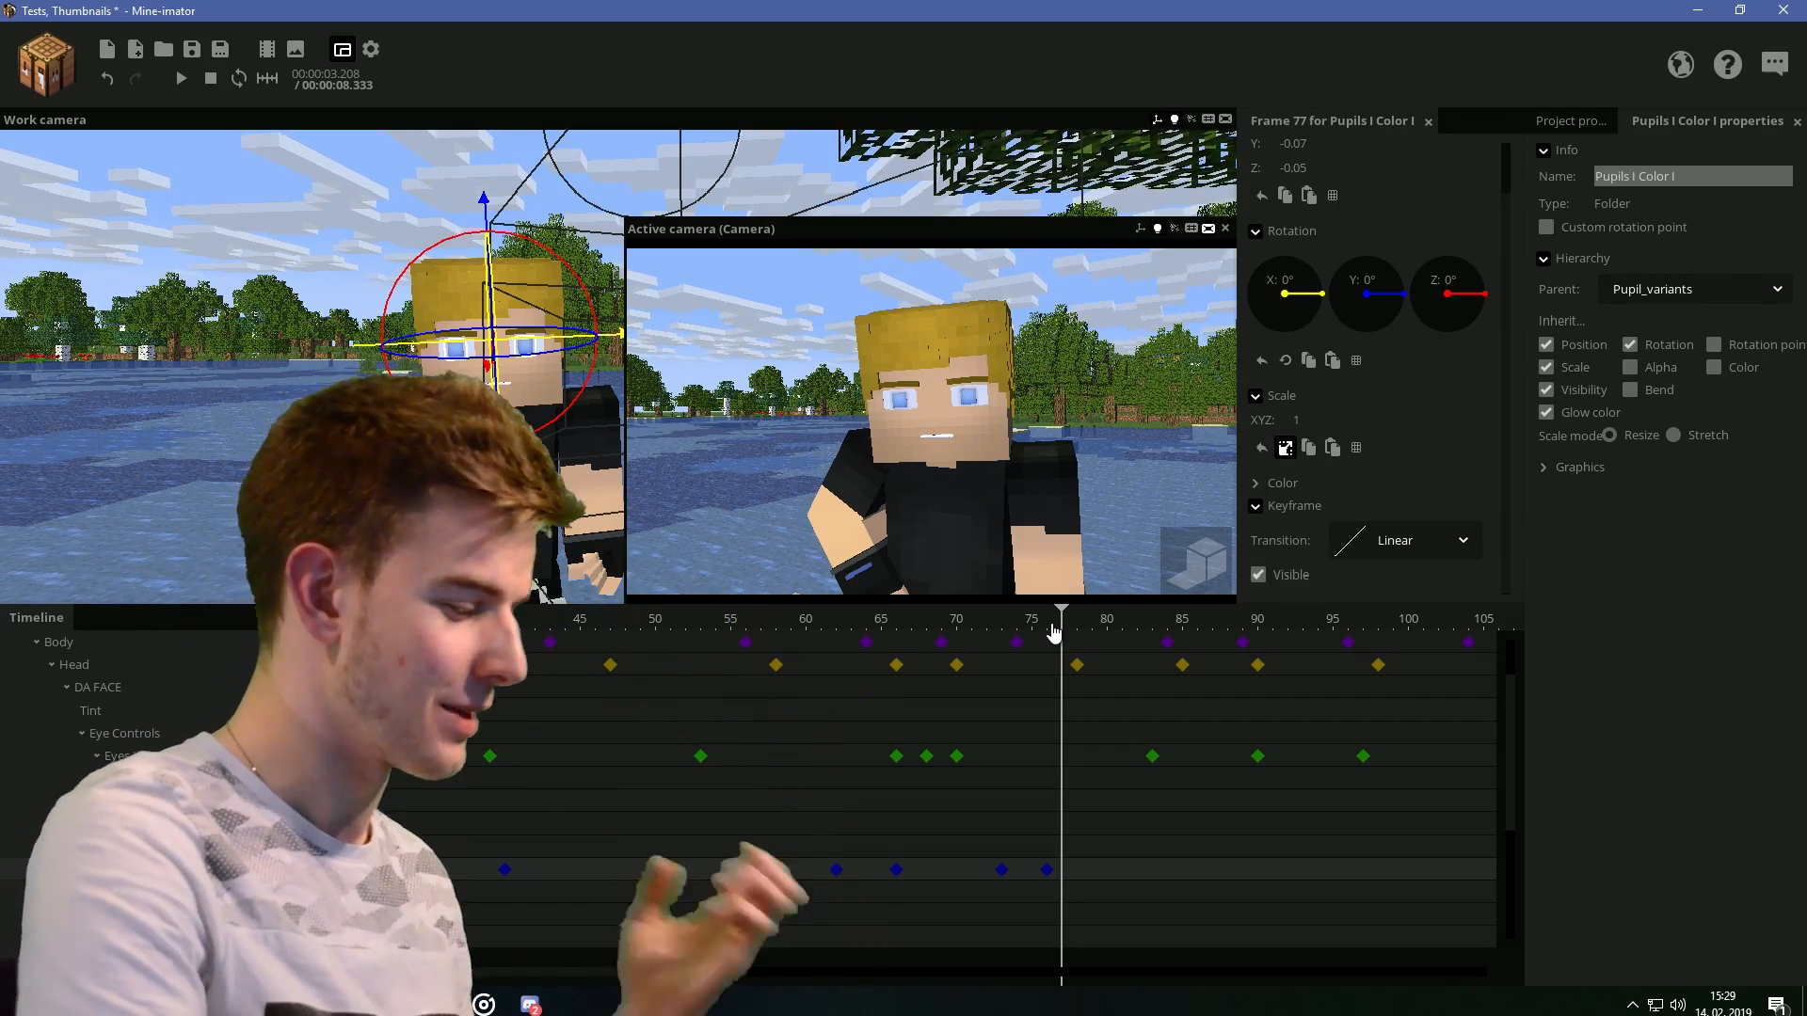
Add Pupils I Color I keyframes at frames 85, 87, 91, 93, 107 and 113, using Y -0.04 at frame 87, and save the project
right_click_drag(529, 336, 528, 336)
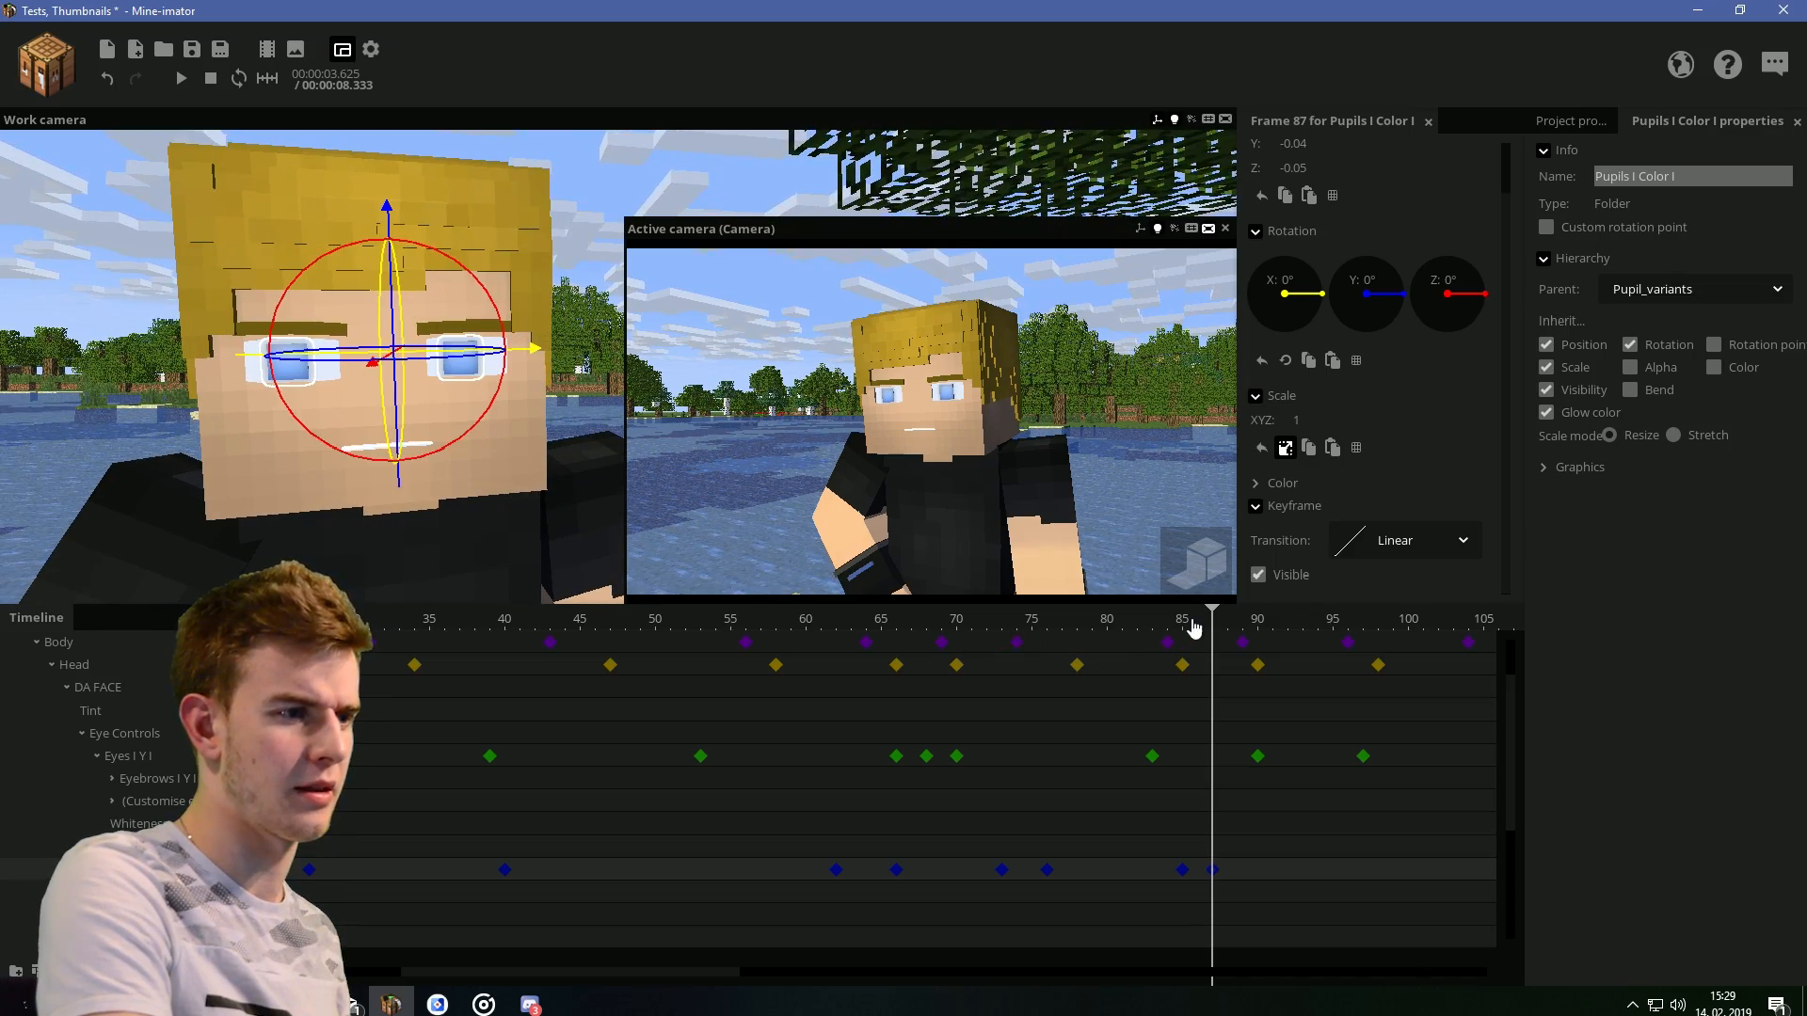
left_click_drag(1196, 625, 962, 607)
key("space")
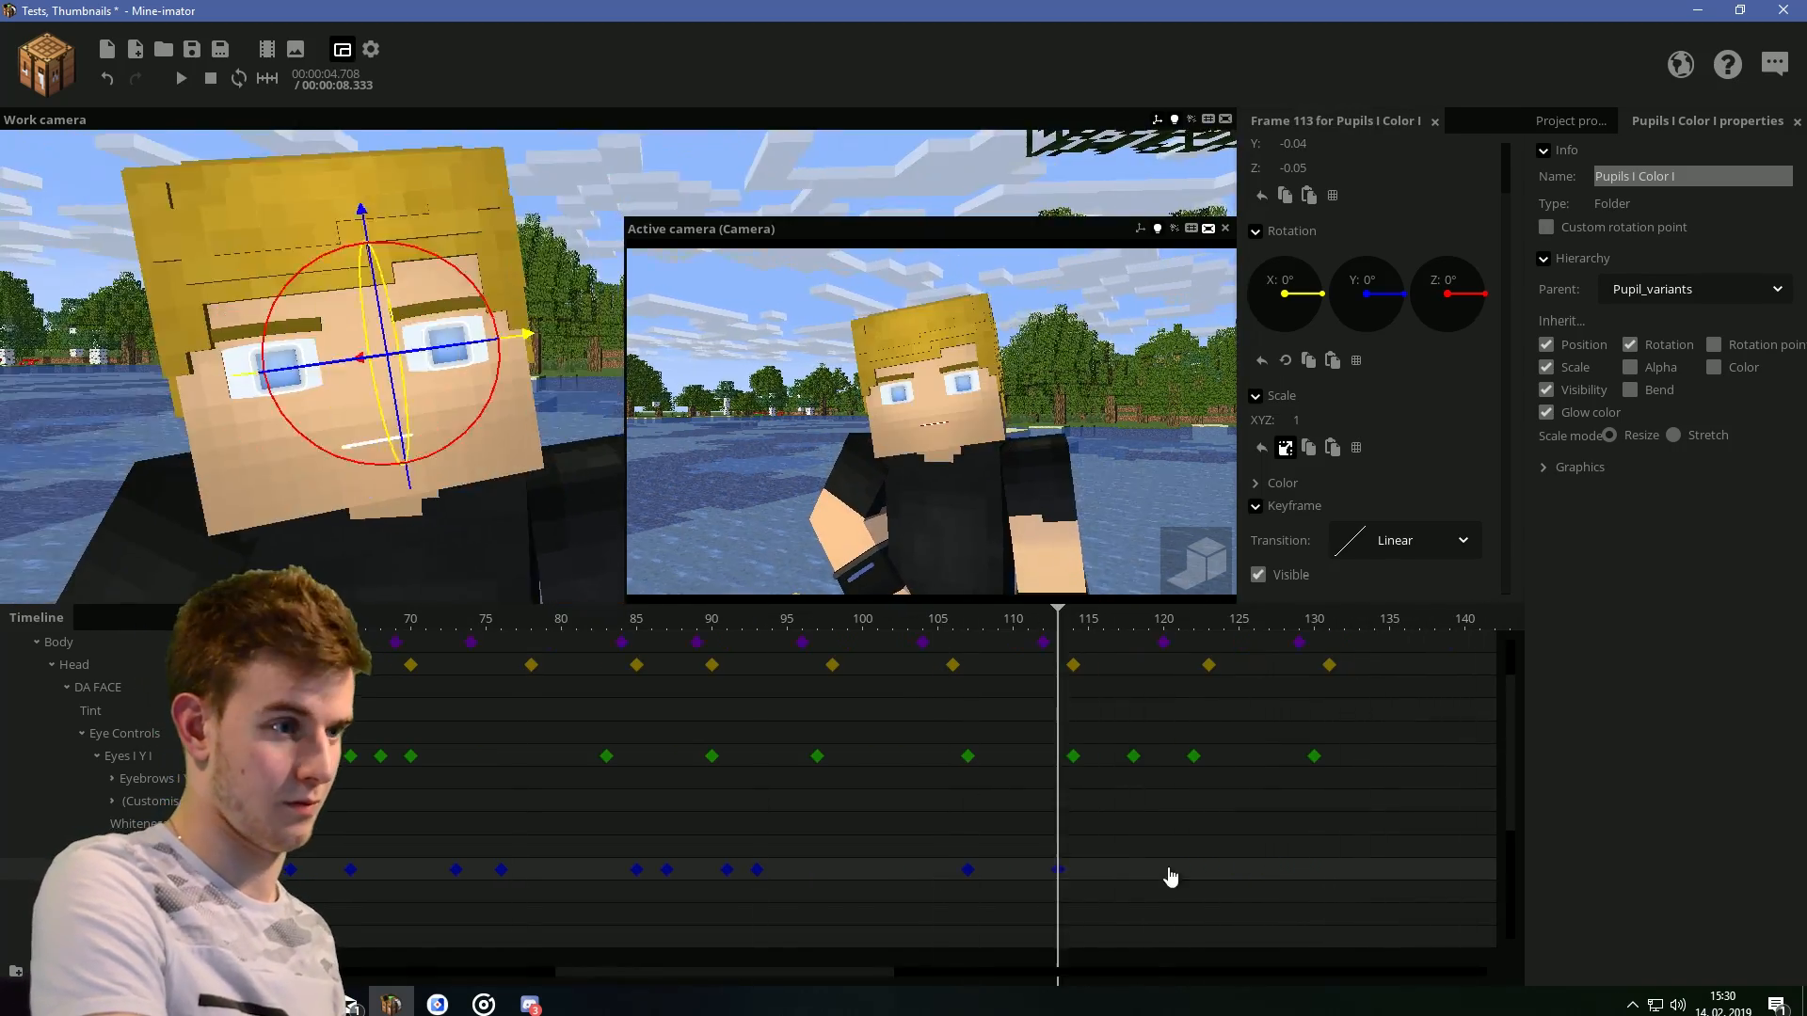
key("ctrl+s")
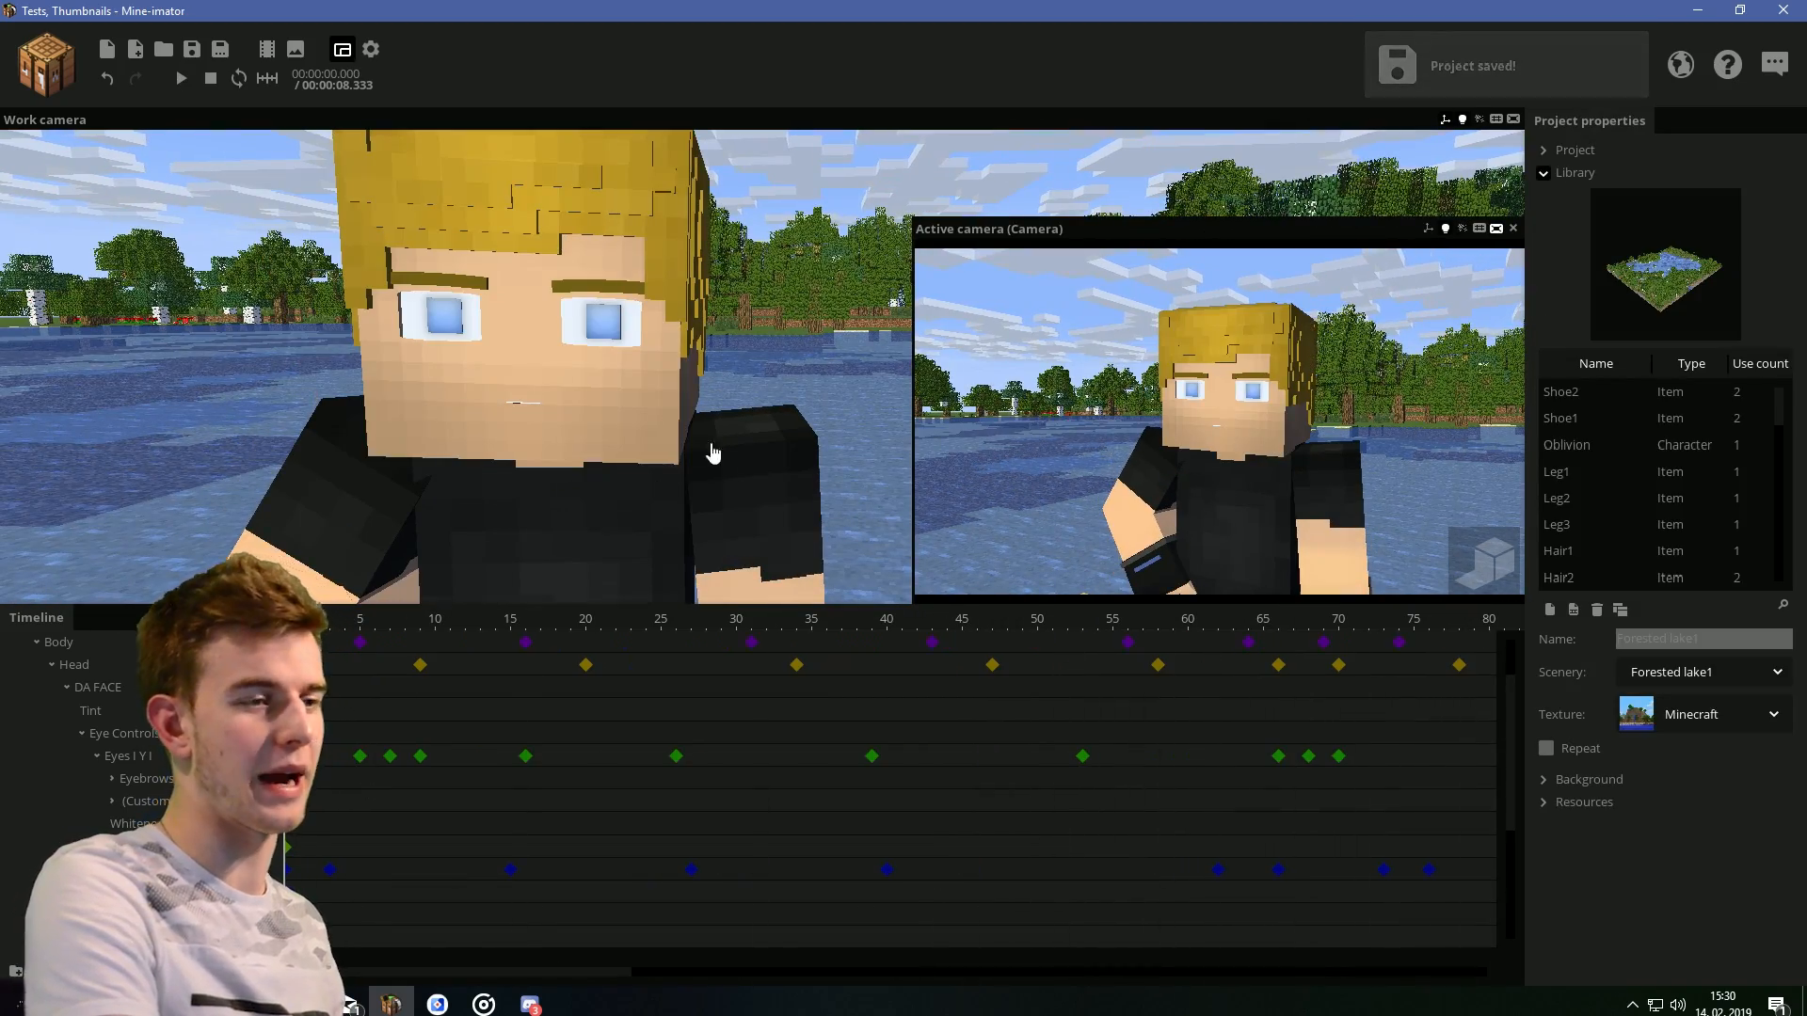
Play the combined head, eye and pupil animation from the start in a close view of the face
right_click_drag(723, 458, 614, 419)
key("space")
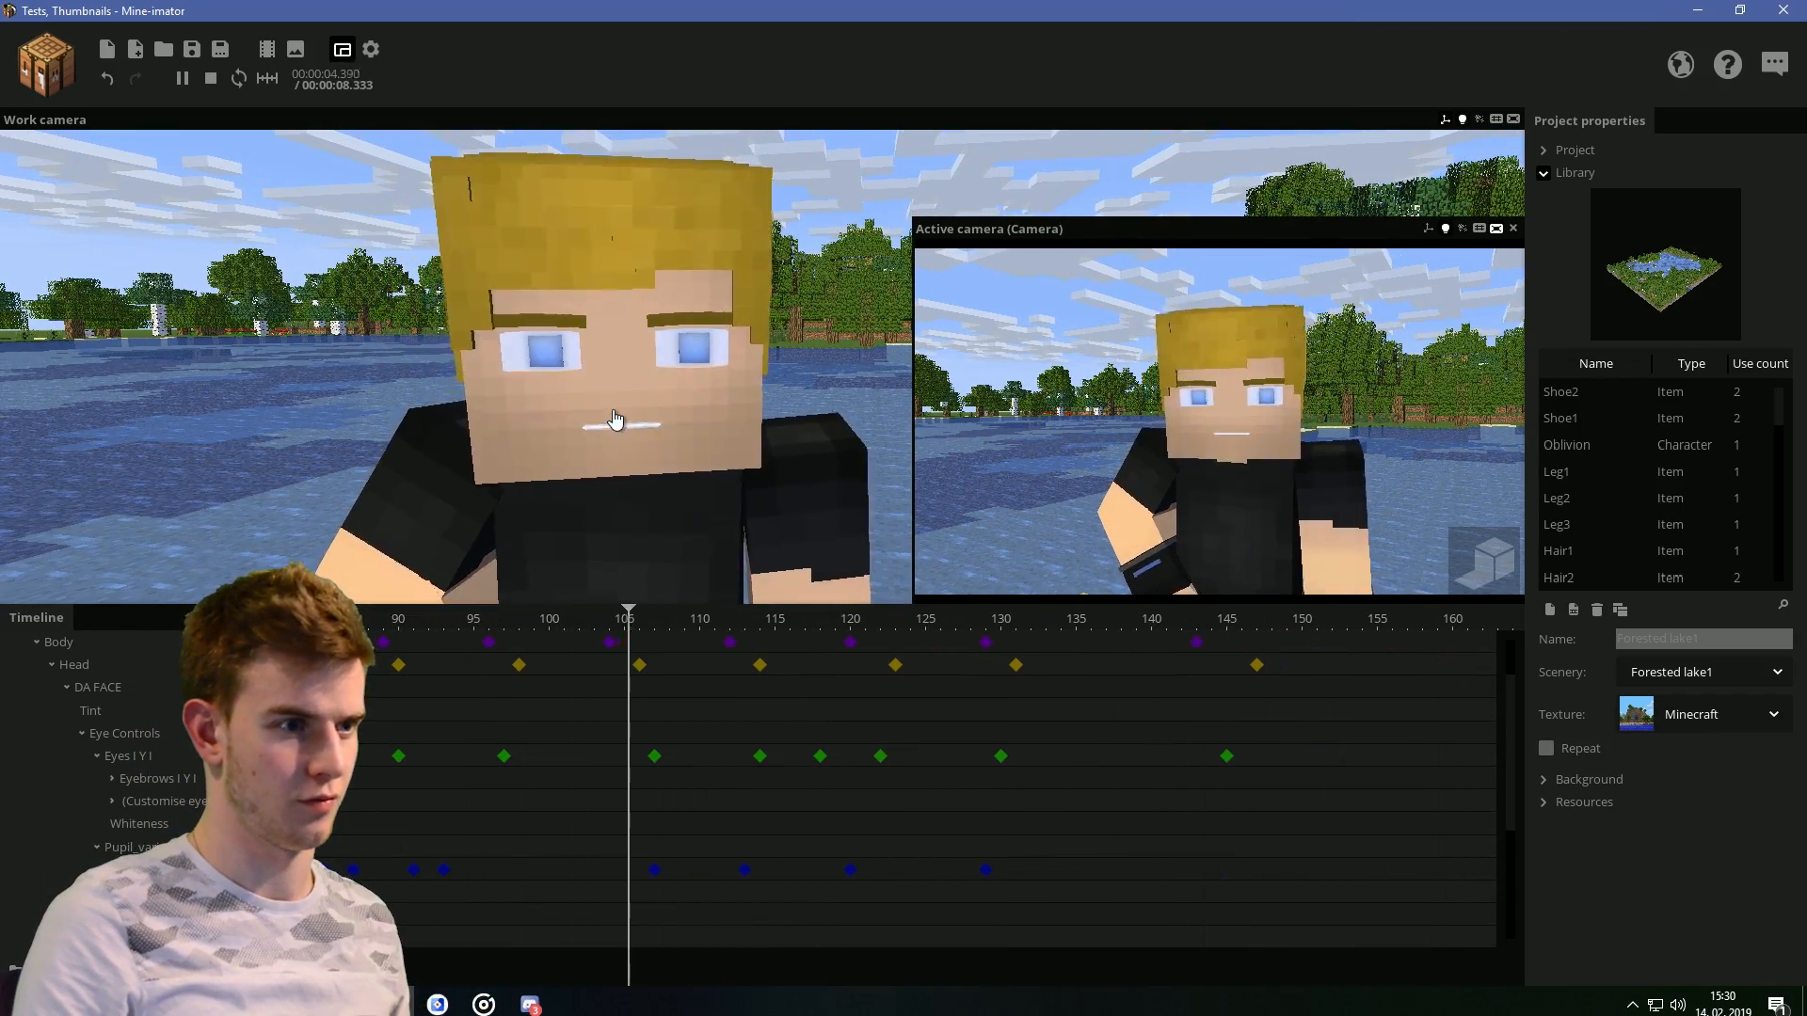
key("space")
Reposition the pupils in the Pupils I Color I keyframe at frame 120 and open its transition choices
left_click(565, 339)
left_click_drag(414, 476, 396, 473)
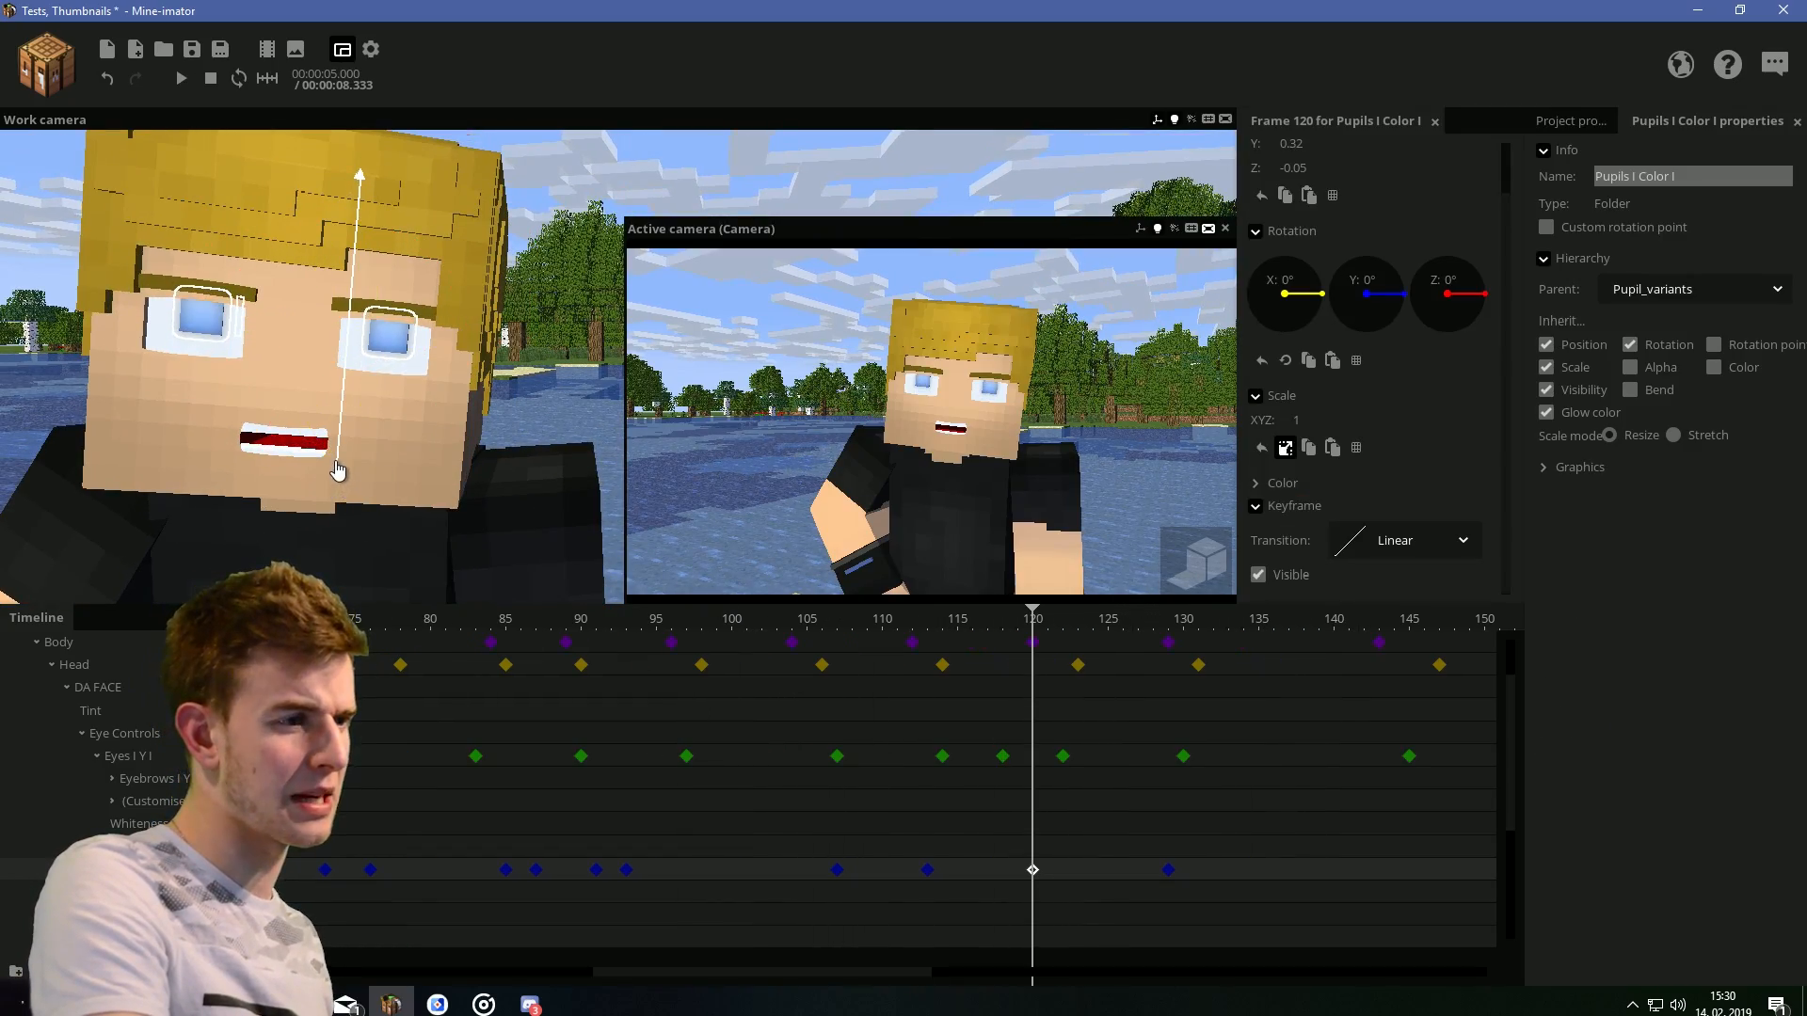
left_click(1403, 540)
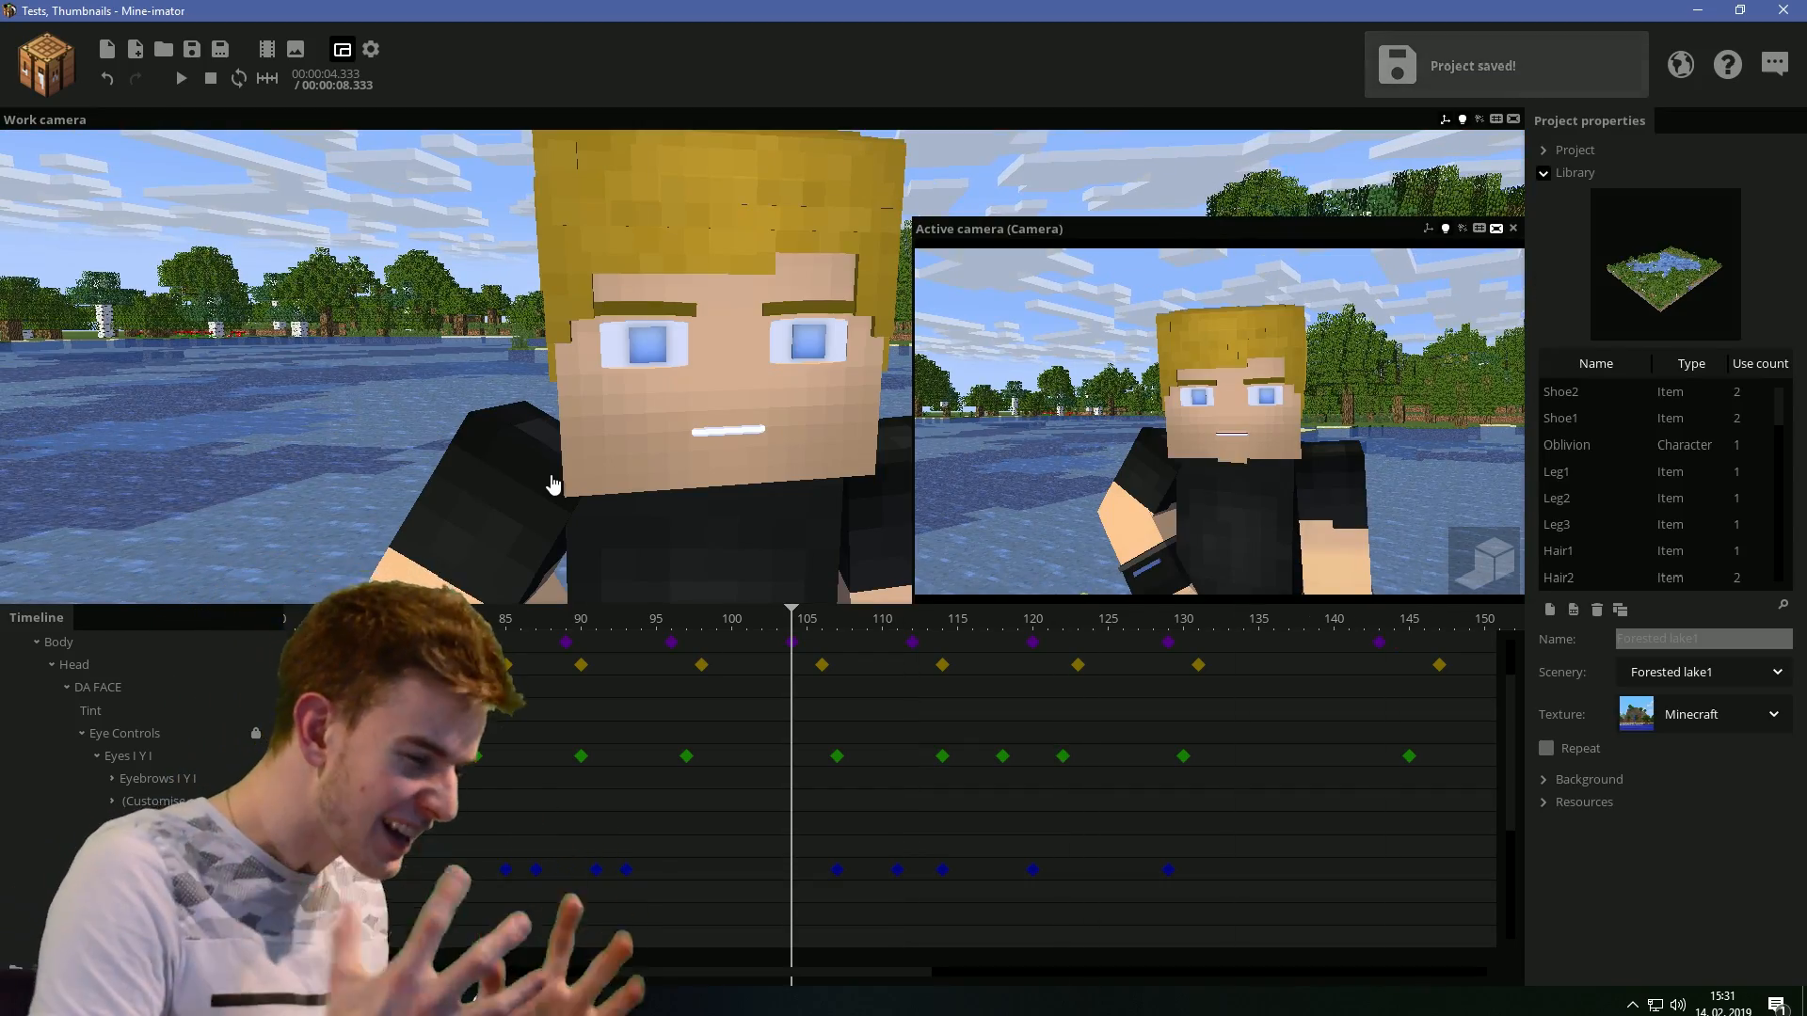
Play back the animation, add Pupils I Color I keyframes at frames 24 and 36, and save the project
key("shift+space")
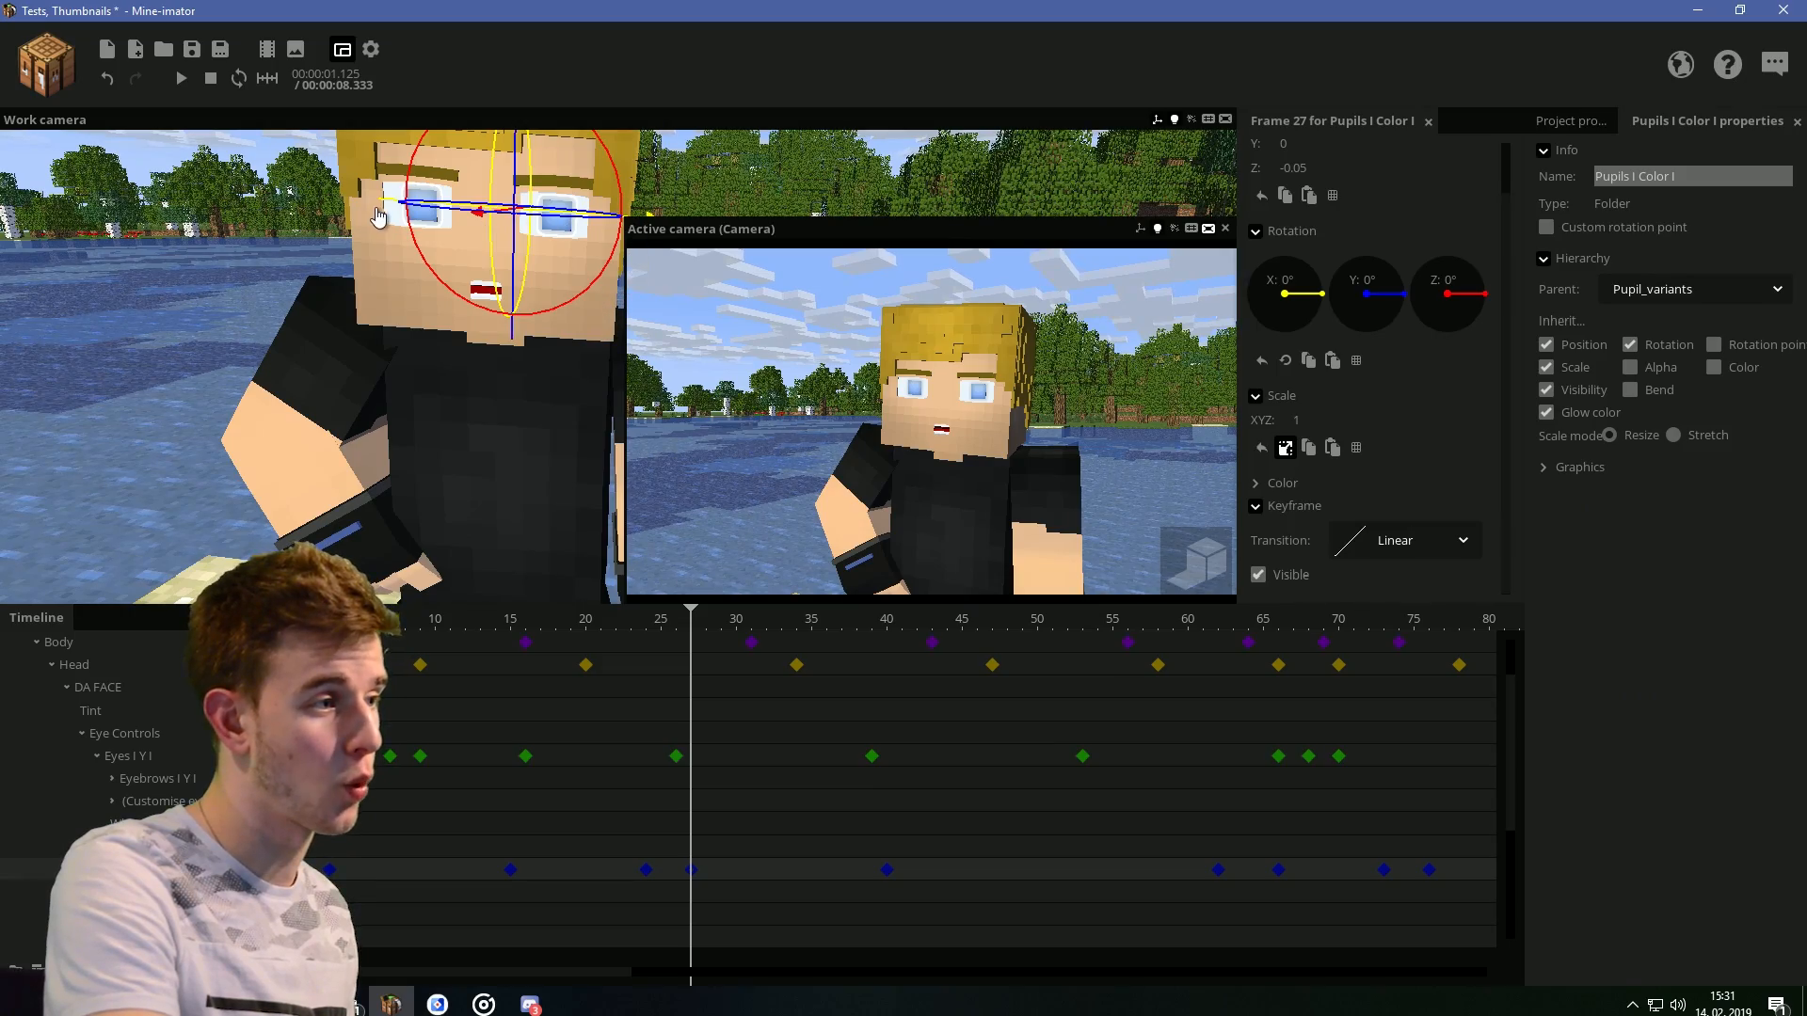
left_click(691, 869)
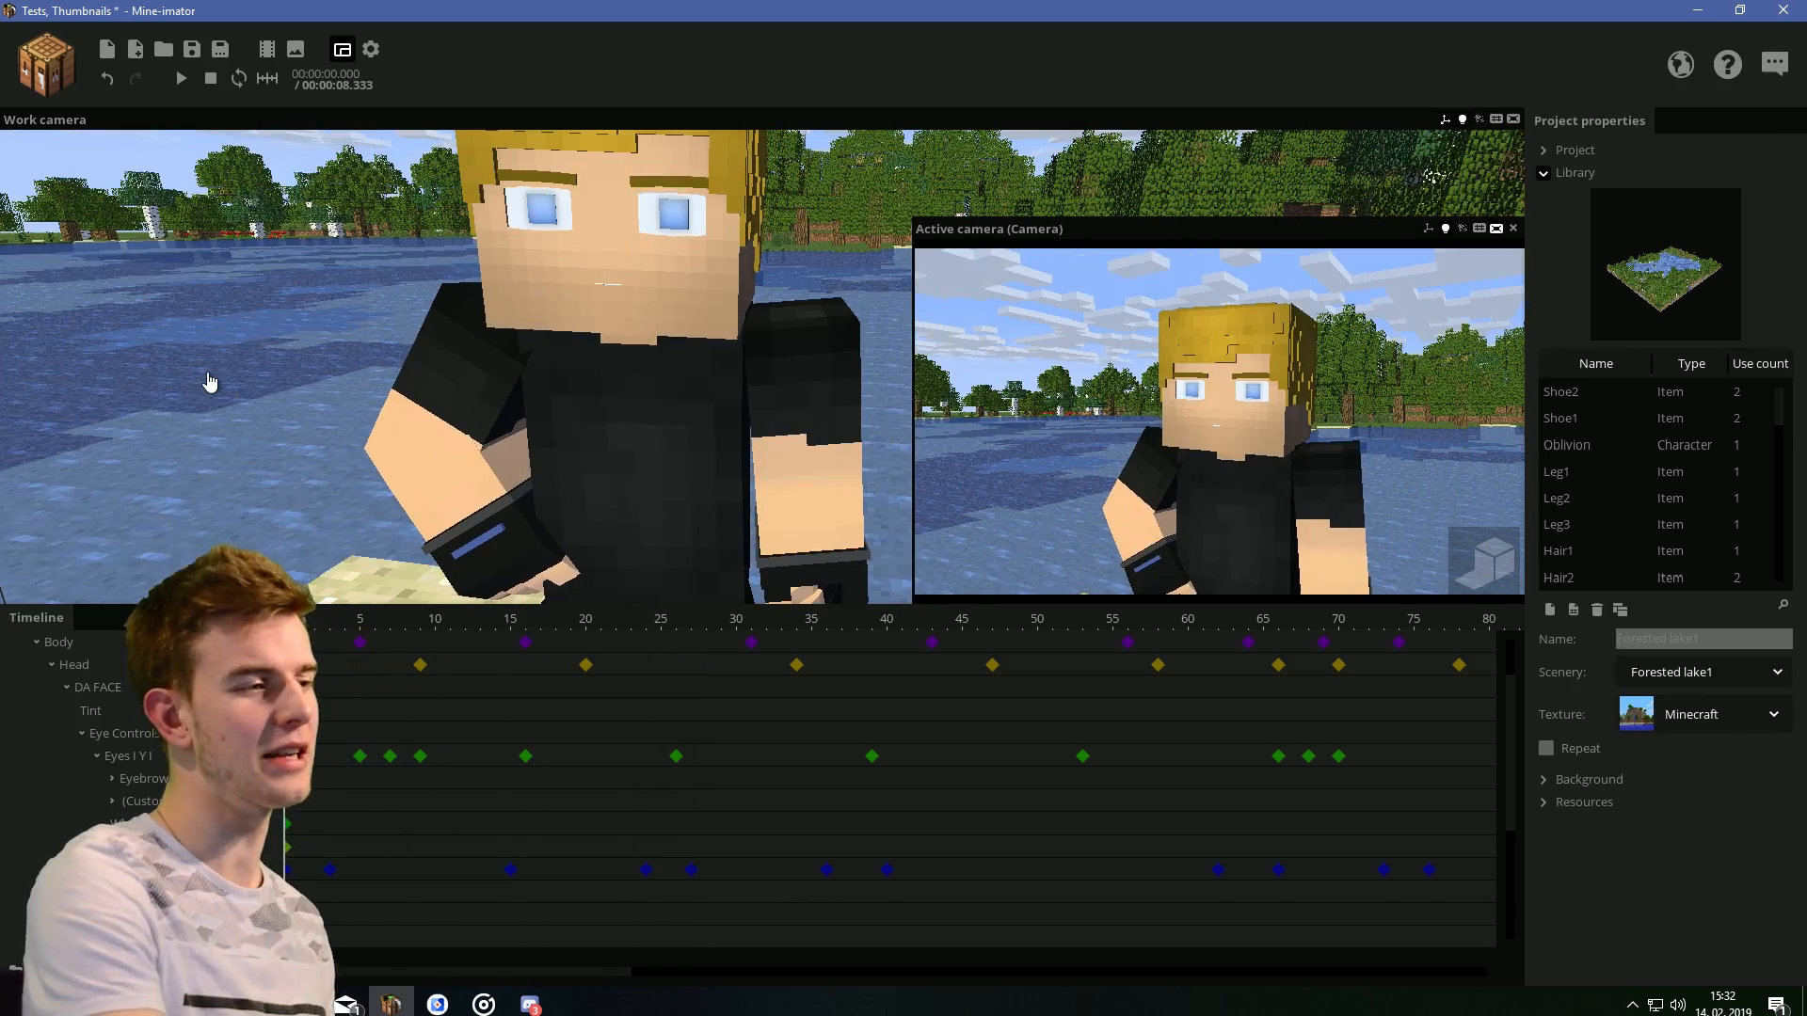
key("ctrl+s")
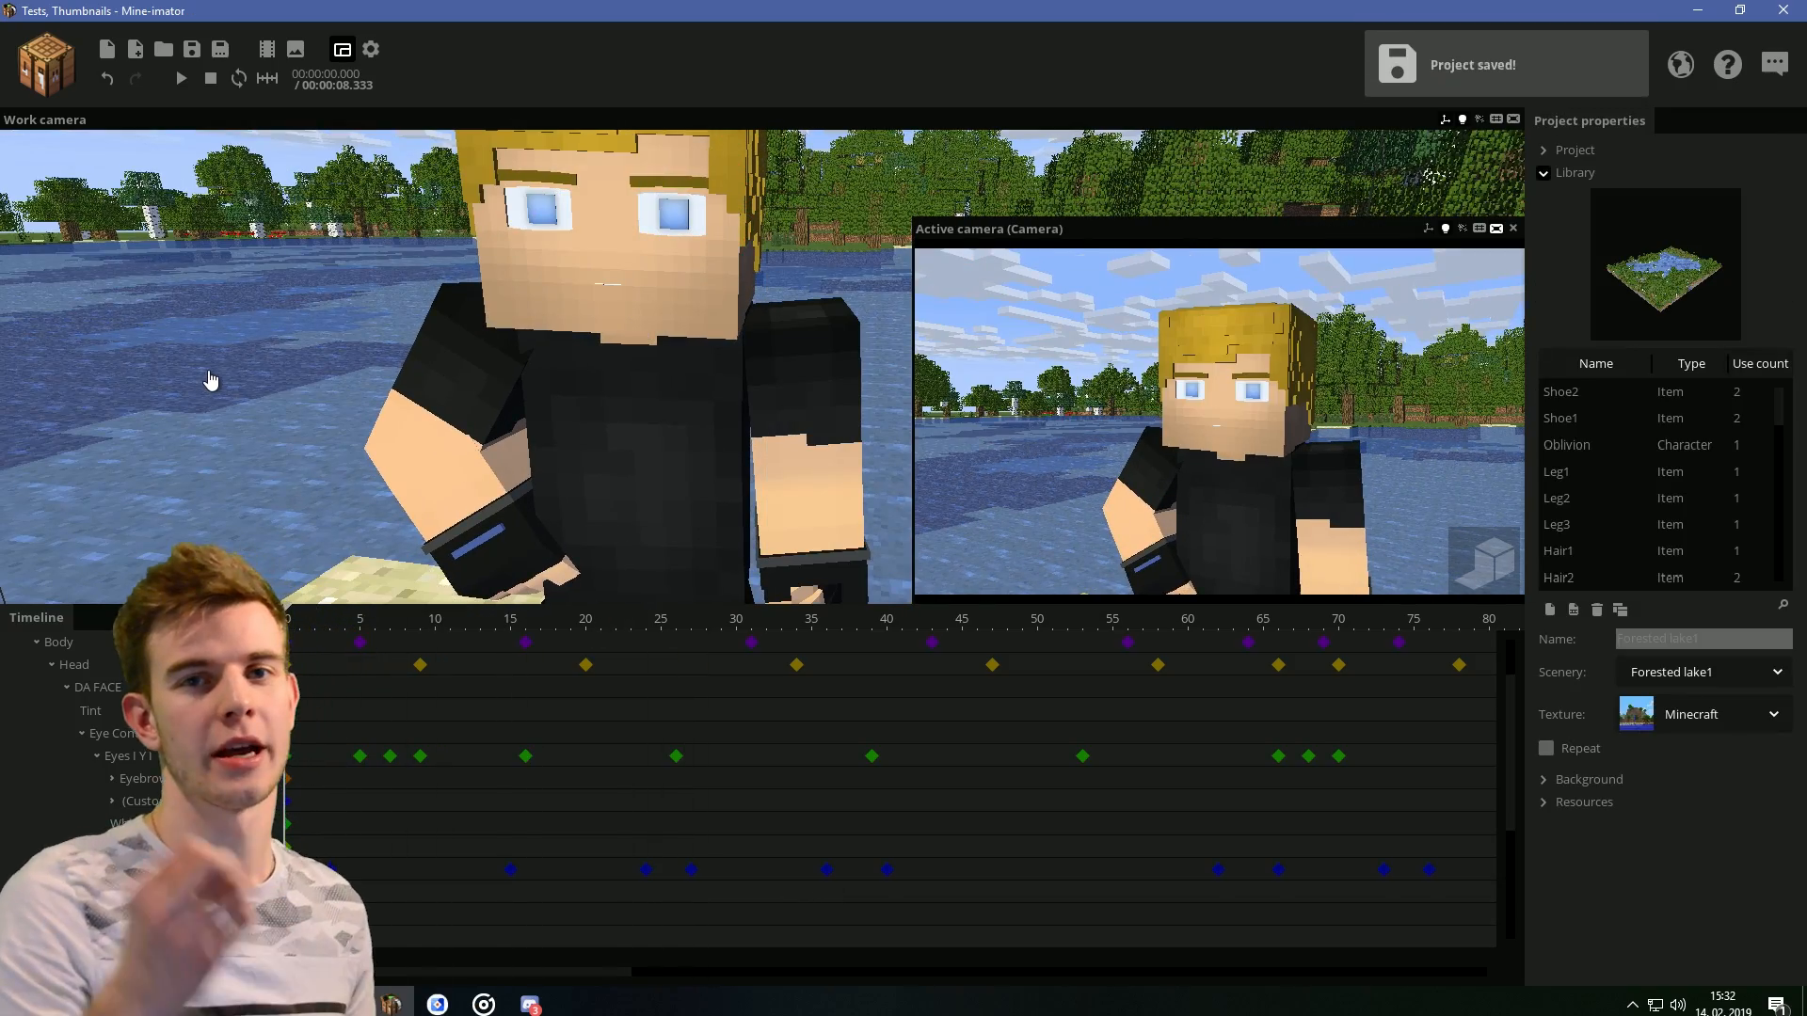
Play the animation and add keyframes at frame 13 for Eyebrows I Y I and both the left and right eyebrows
key("space")
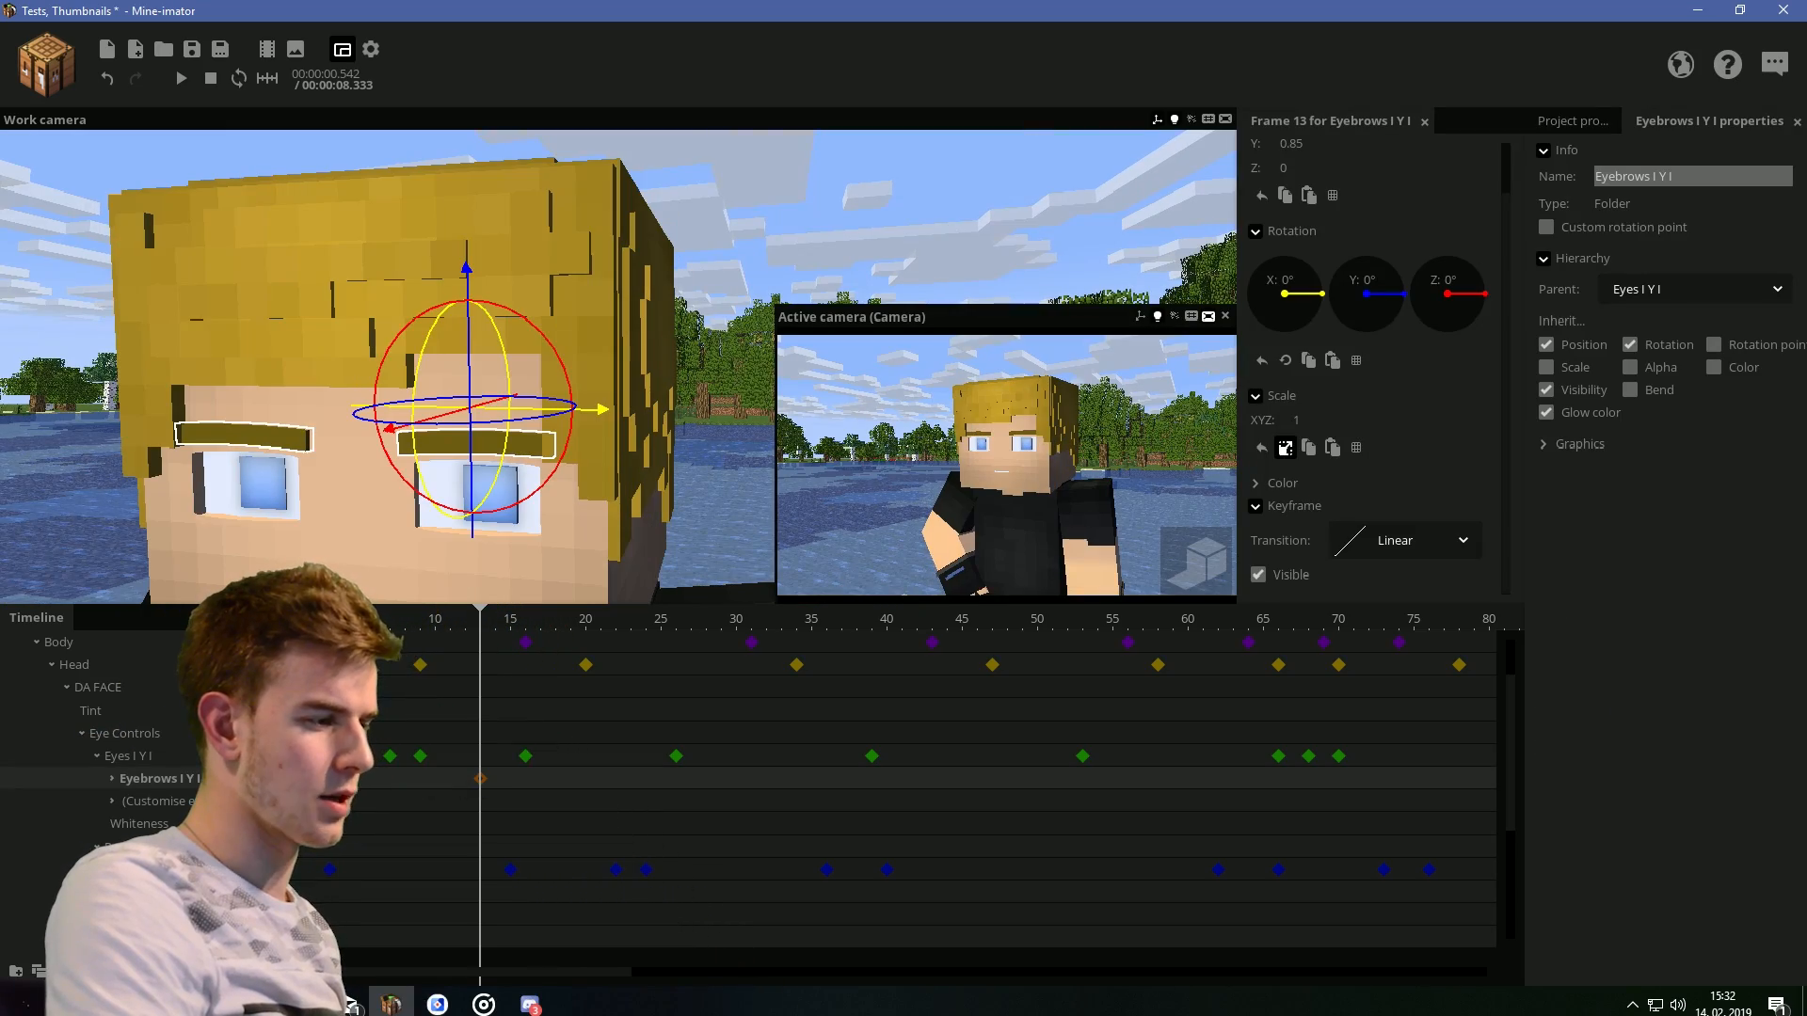
key("q")
right_click_drag(604, 532, 602, 525)
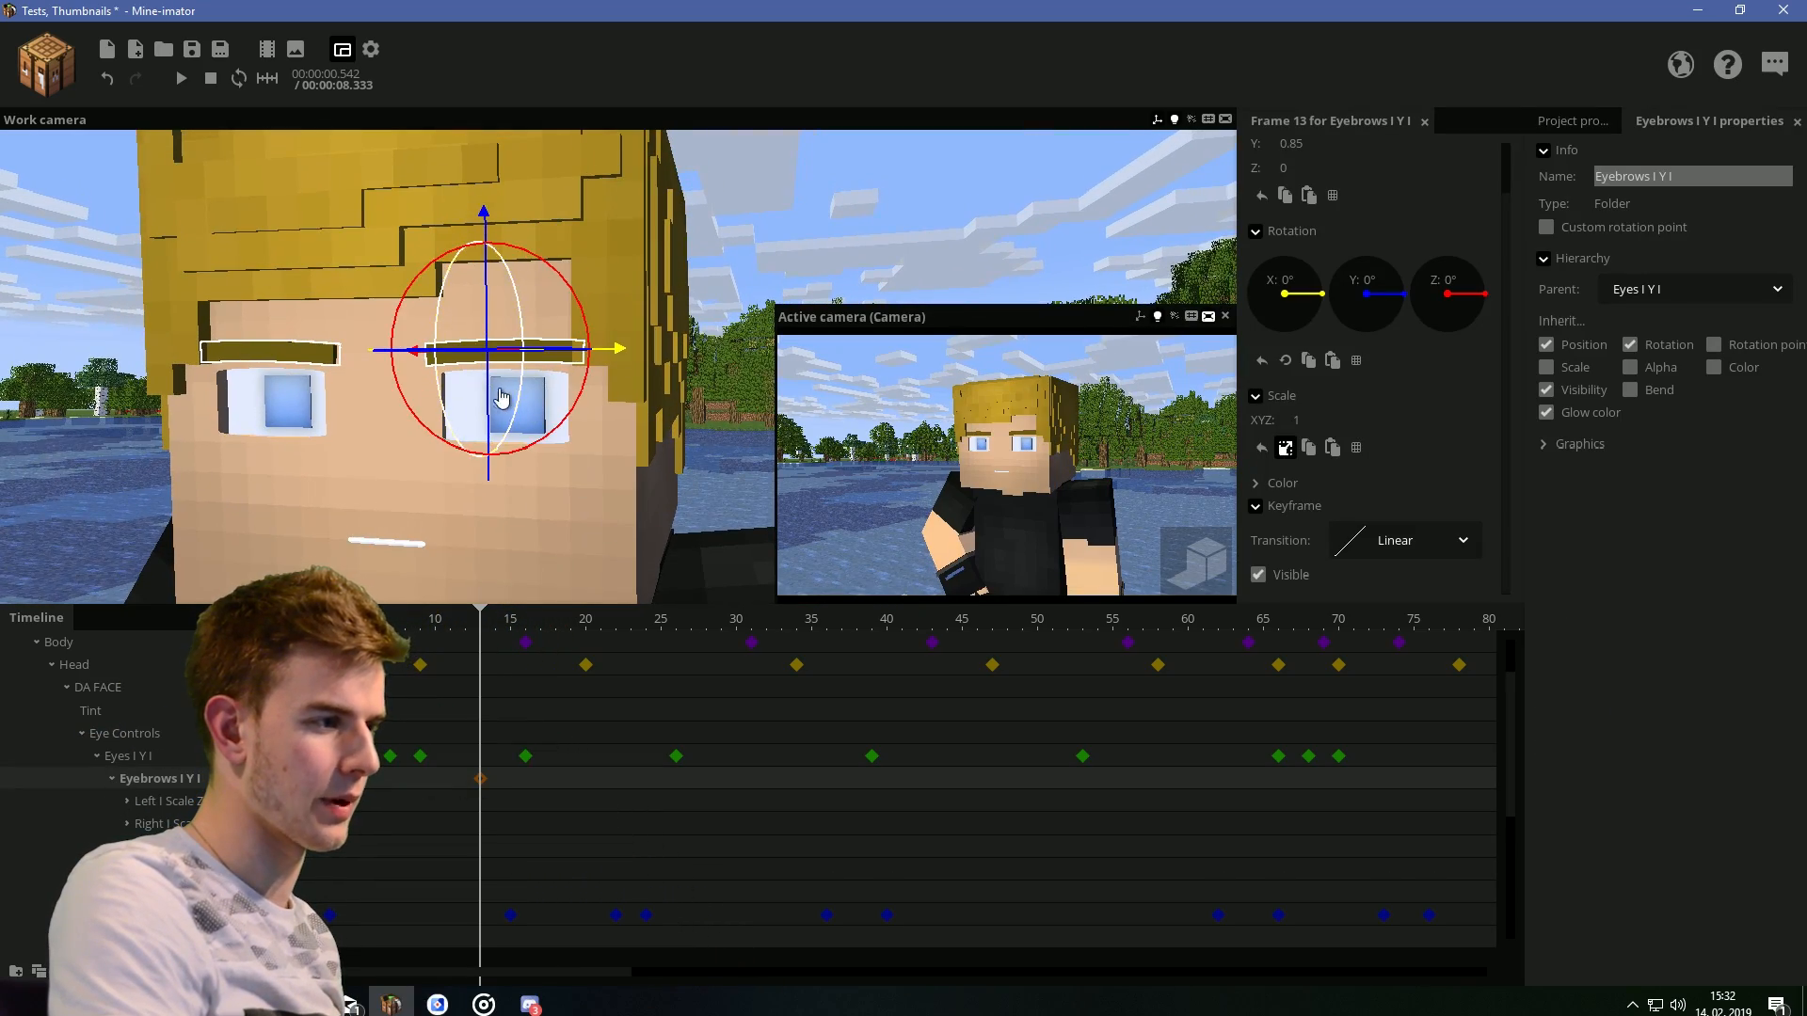
left_click(485, 808)
left_click(482, 824)
left_click_drag(495, 833, 471, 794)
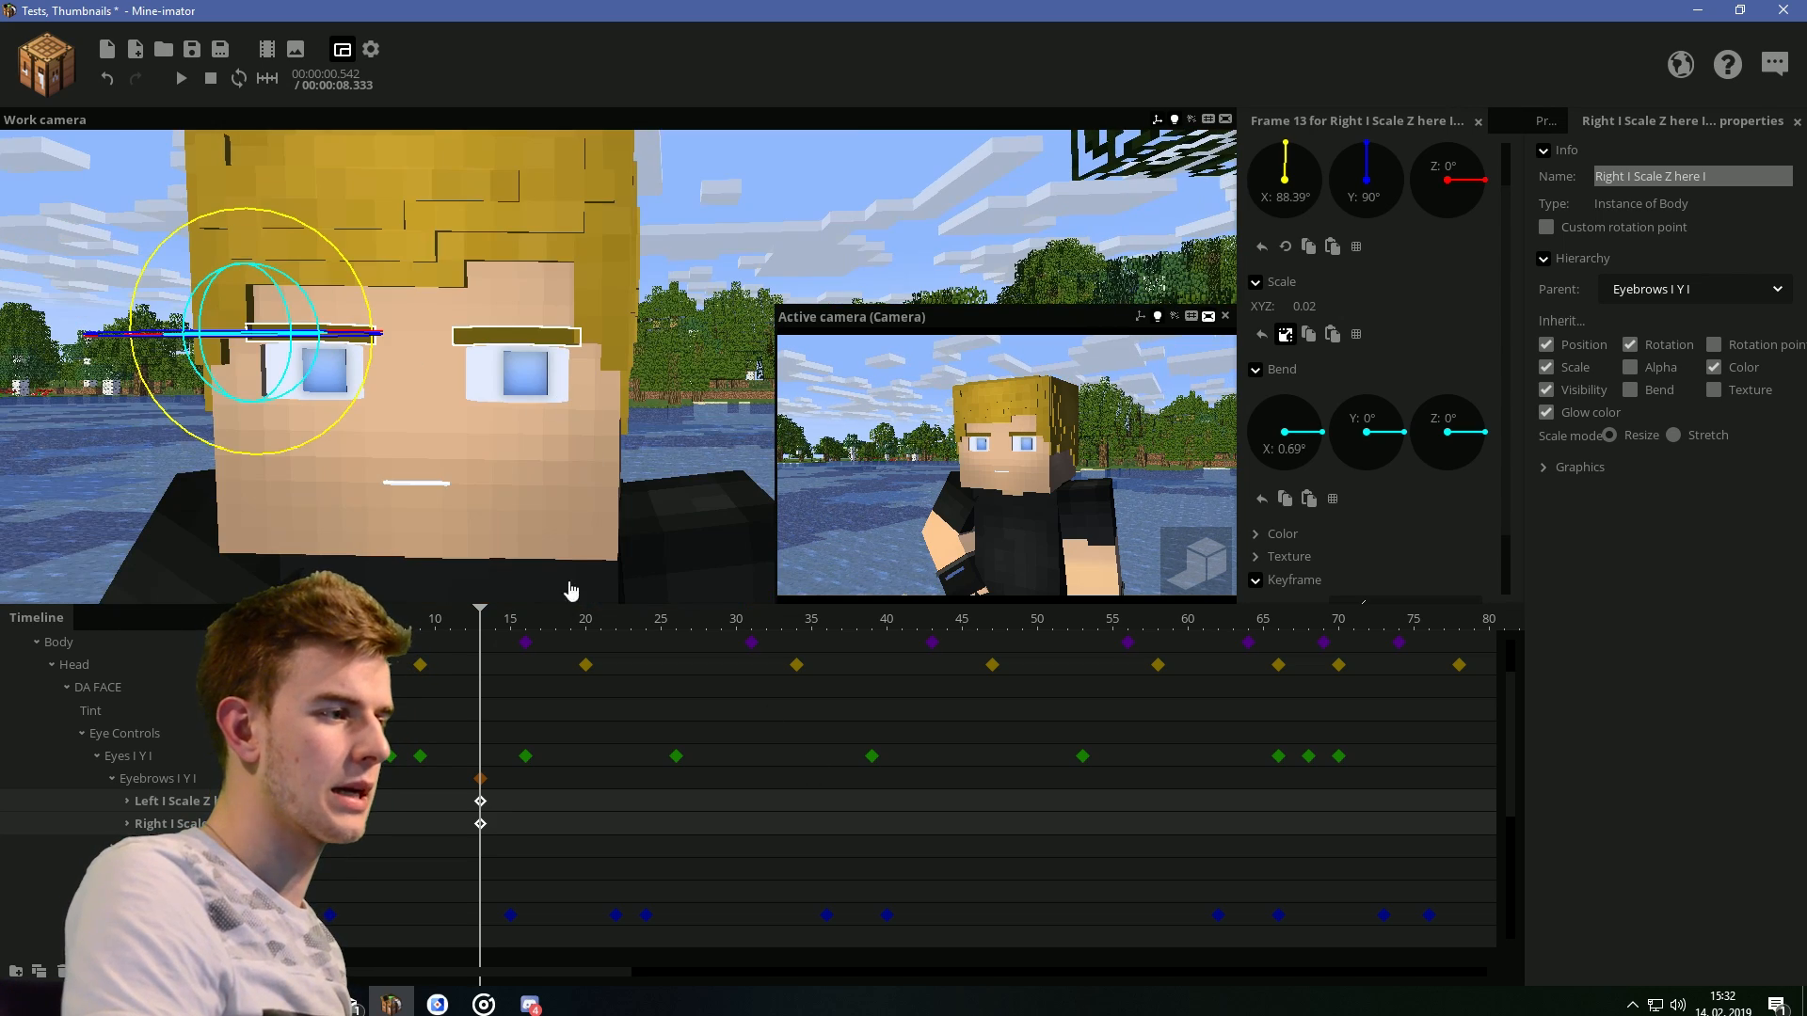
Apply the ease in and out transition to the eyebrows and add keyframes for all three eyebrow tracks at frame 19
left_click_drag(473, 623, 257, 590)
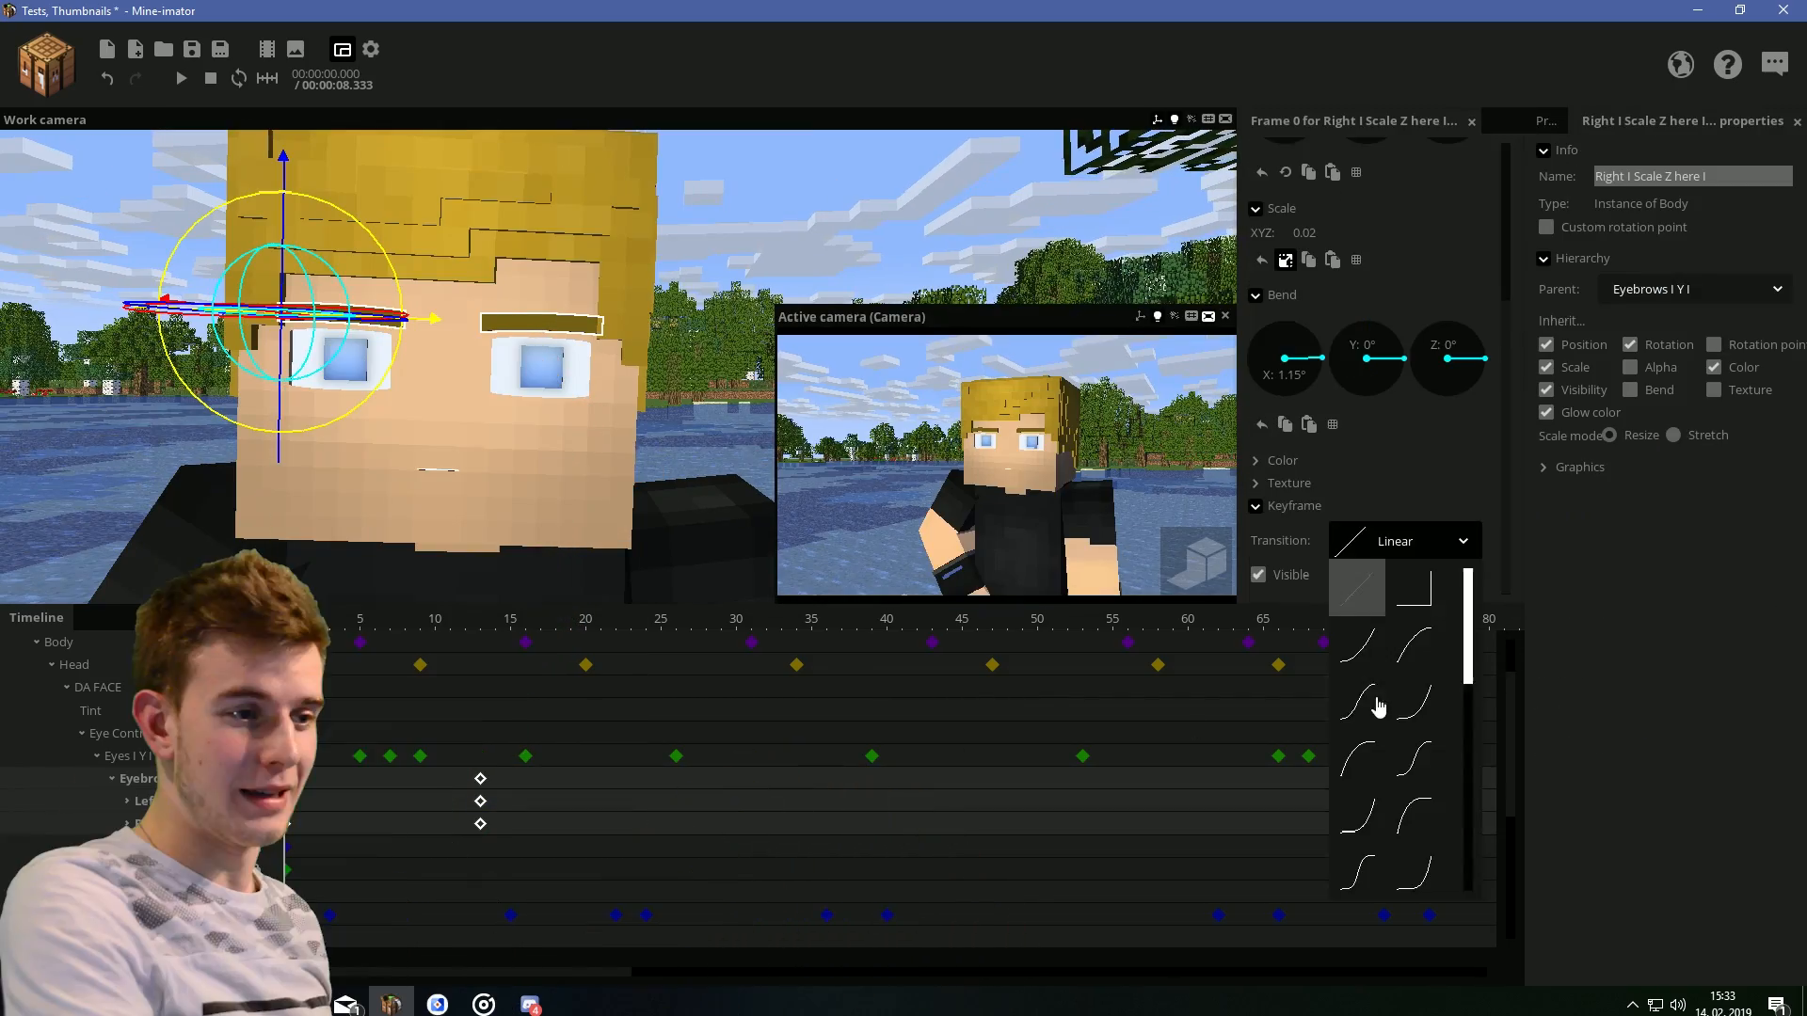
left_click(1371, 706)
left_click(571, 779)
left_click(481, 780)
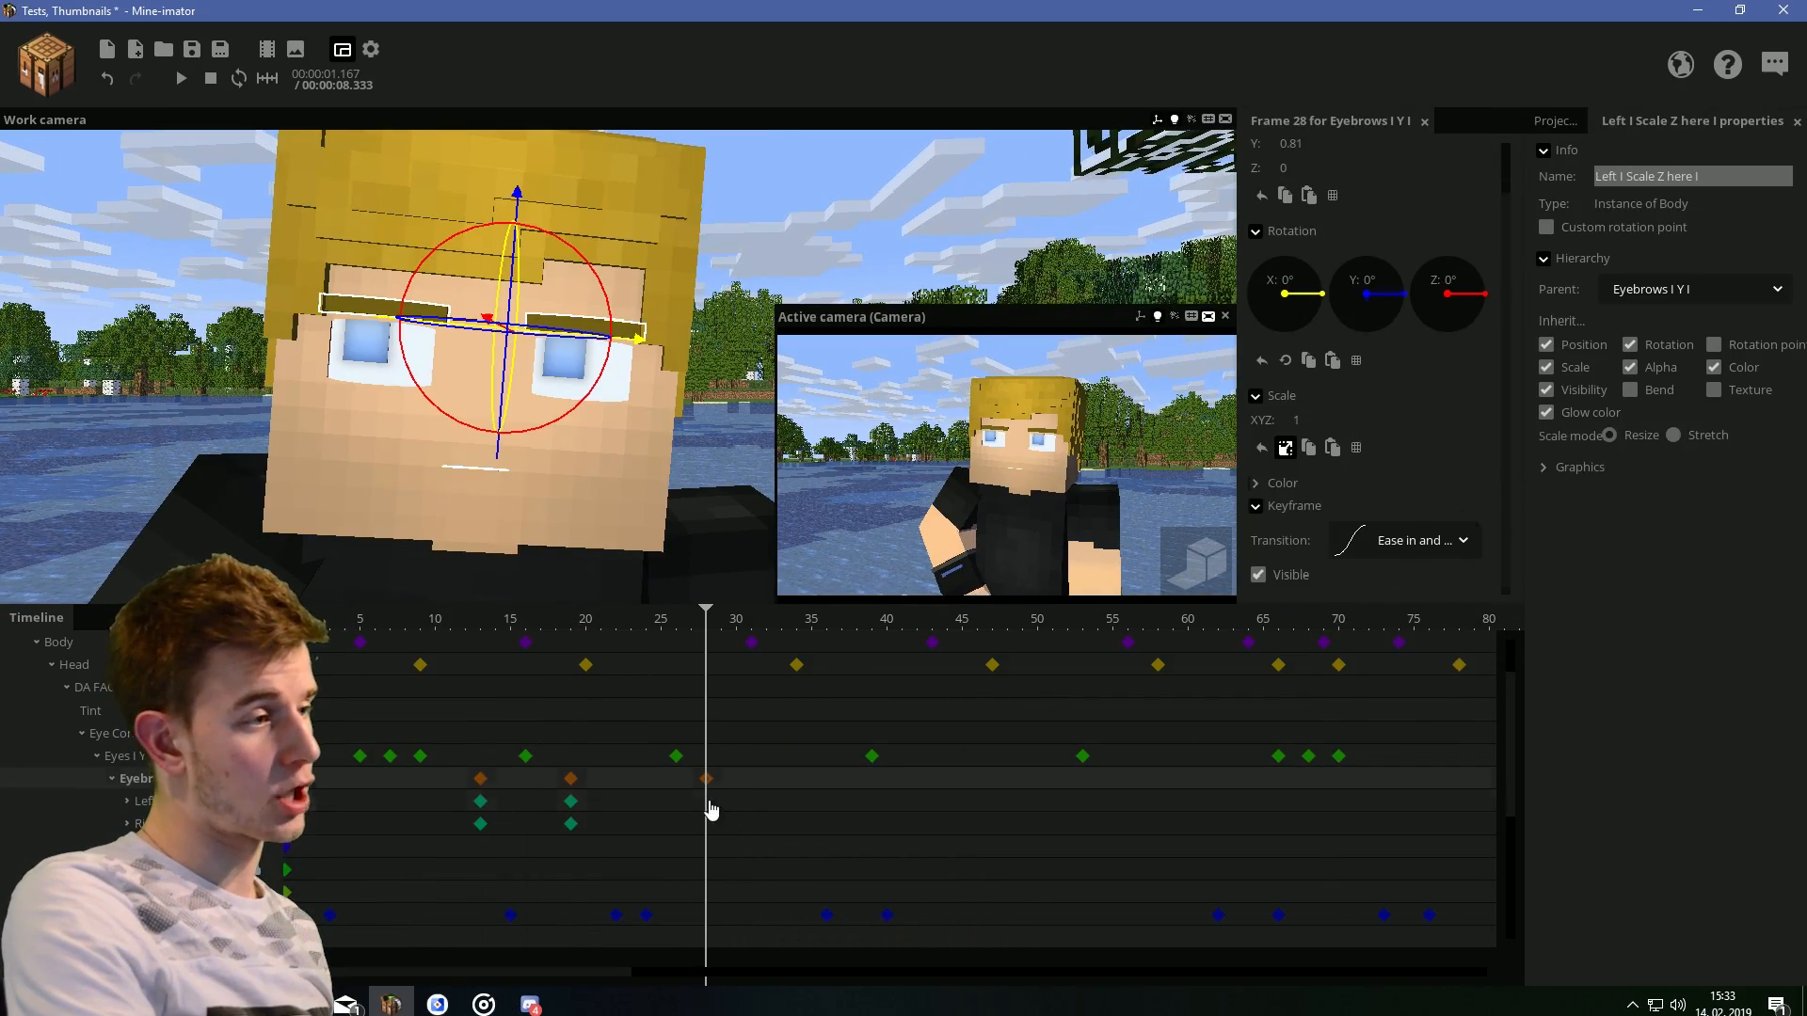
Add left and right eyebrow keyframes at frame 28, adjust the brow shapes, and play back the movement
left_click(711, 801)
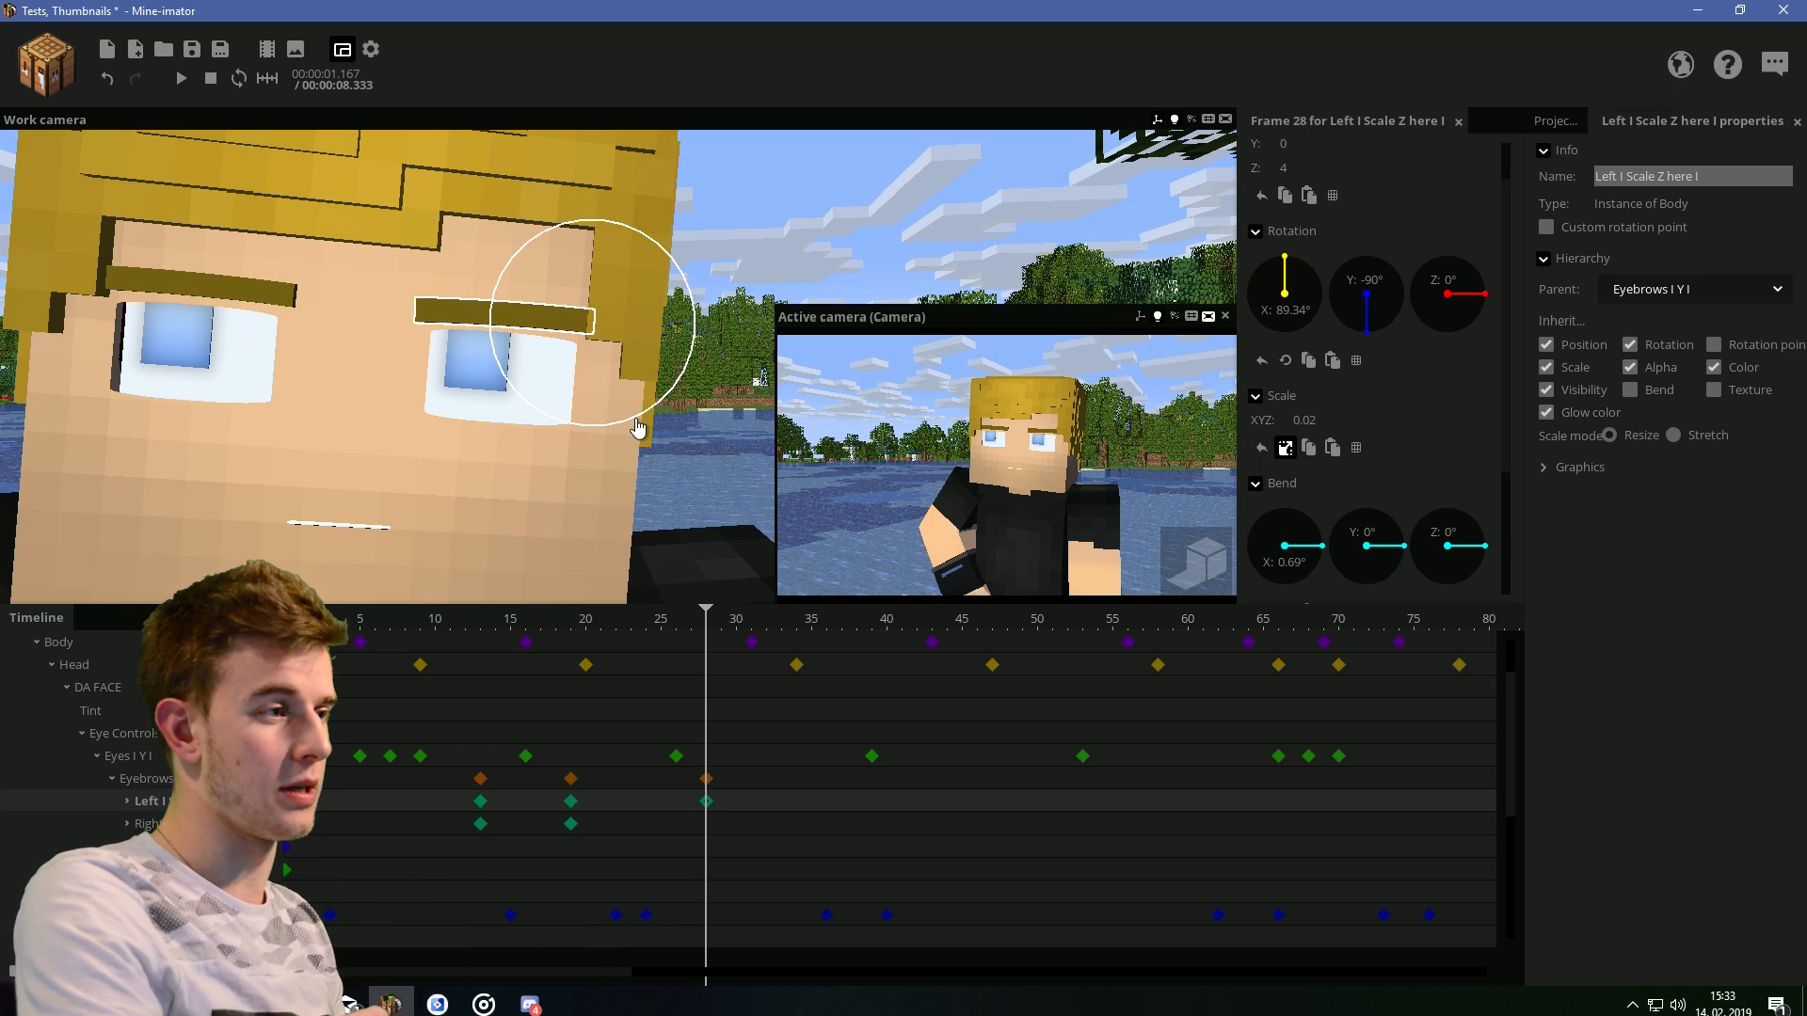
left_click(711, 828)
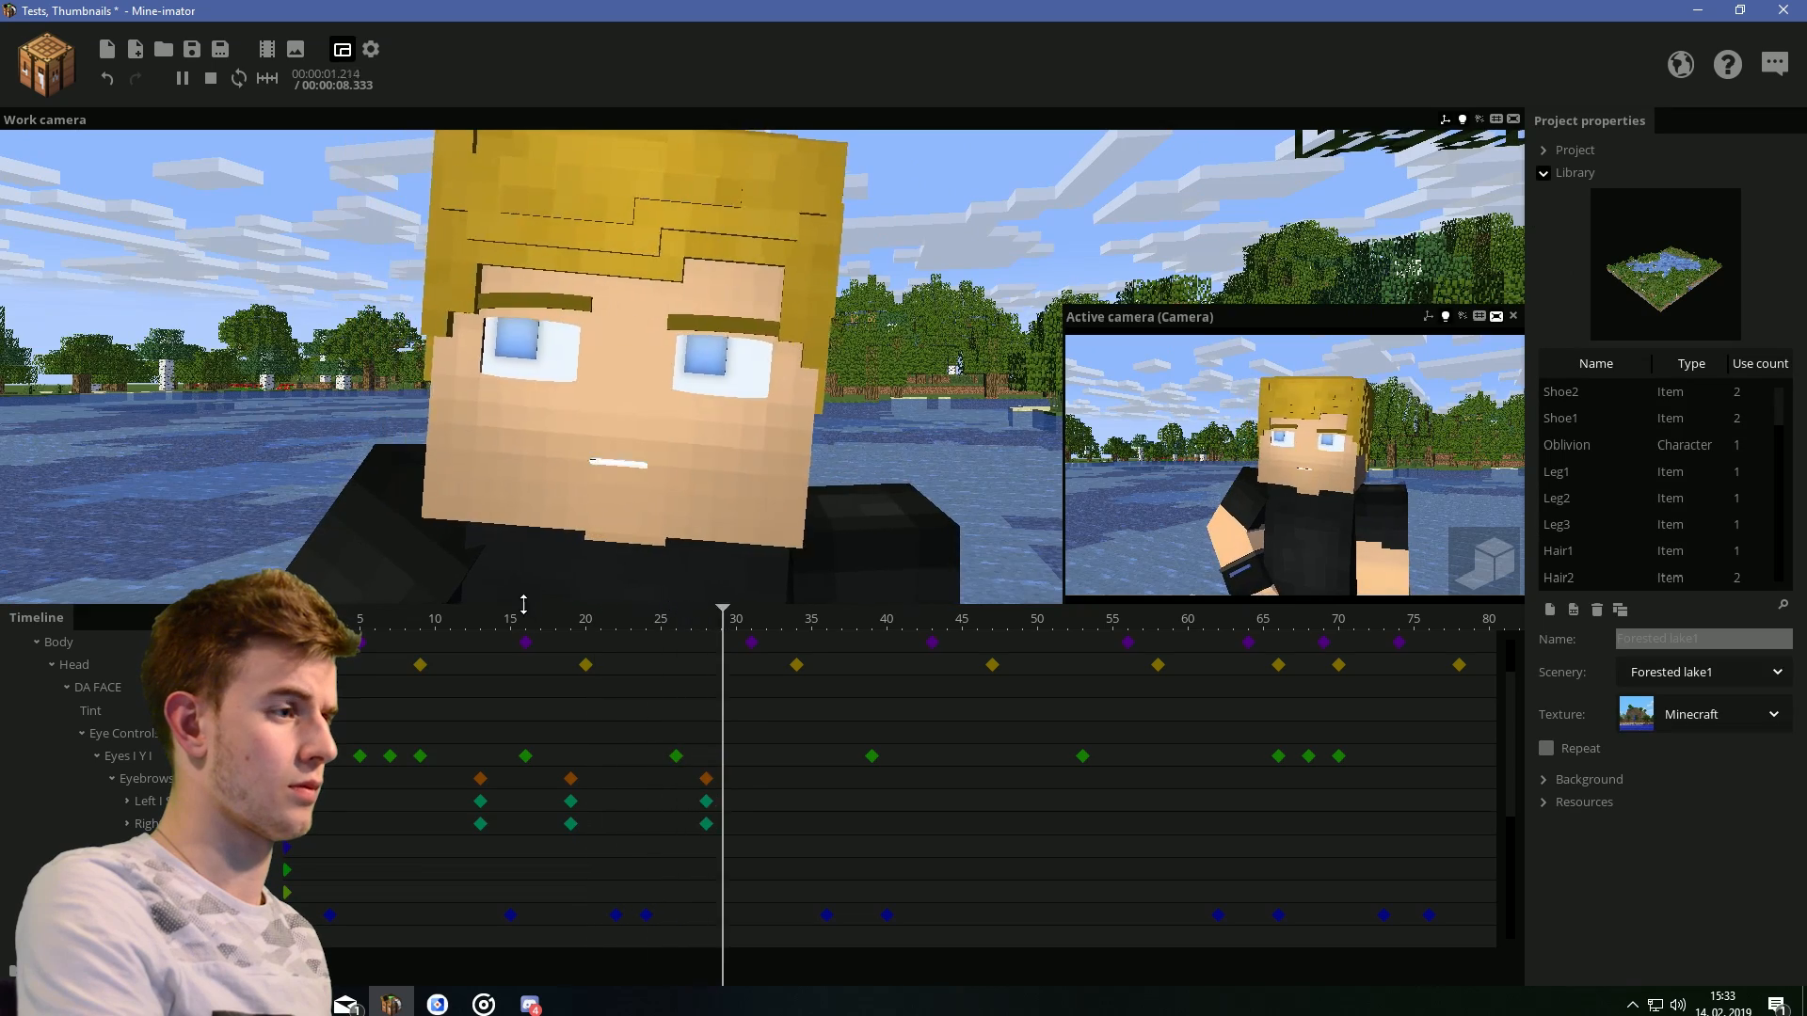
key("space")
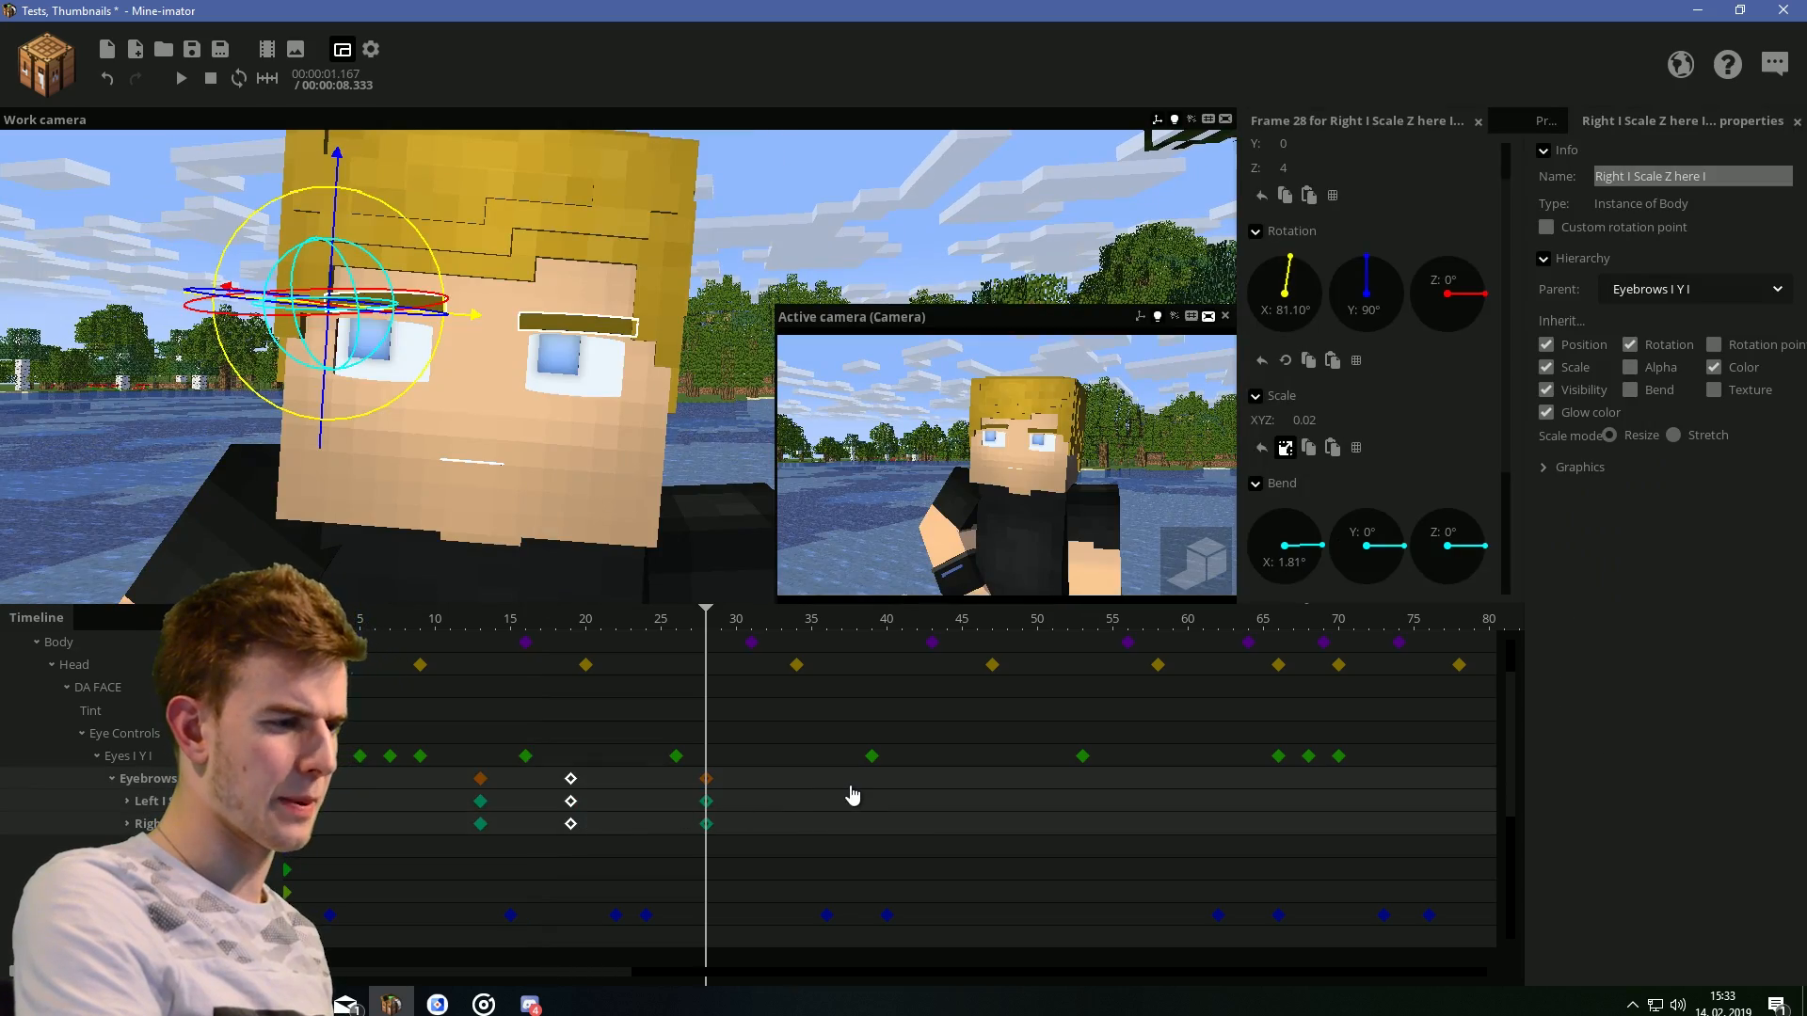
Paste copied eyebrow keyframes, place the two sets at frames 37 and 41, and check their timing in playback
key("ctrl+v")
key("space")
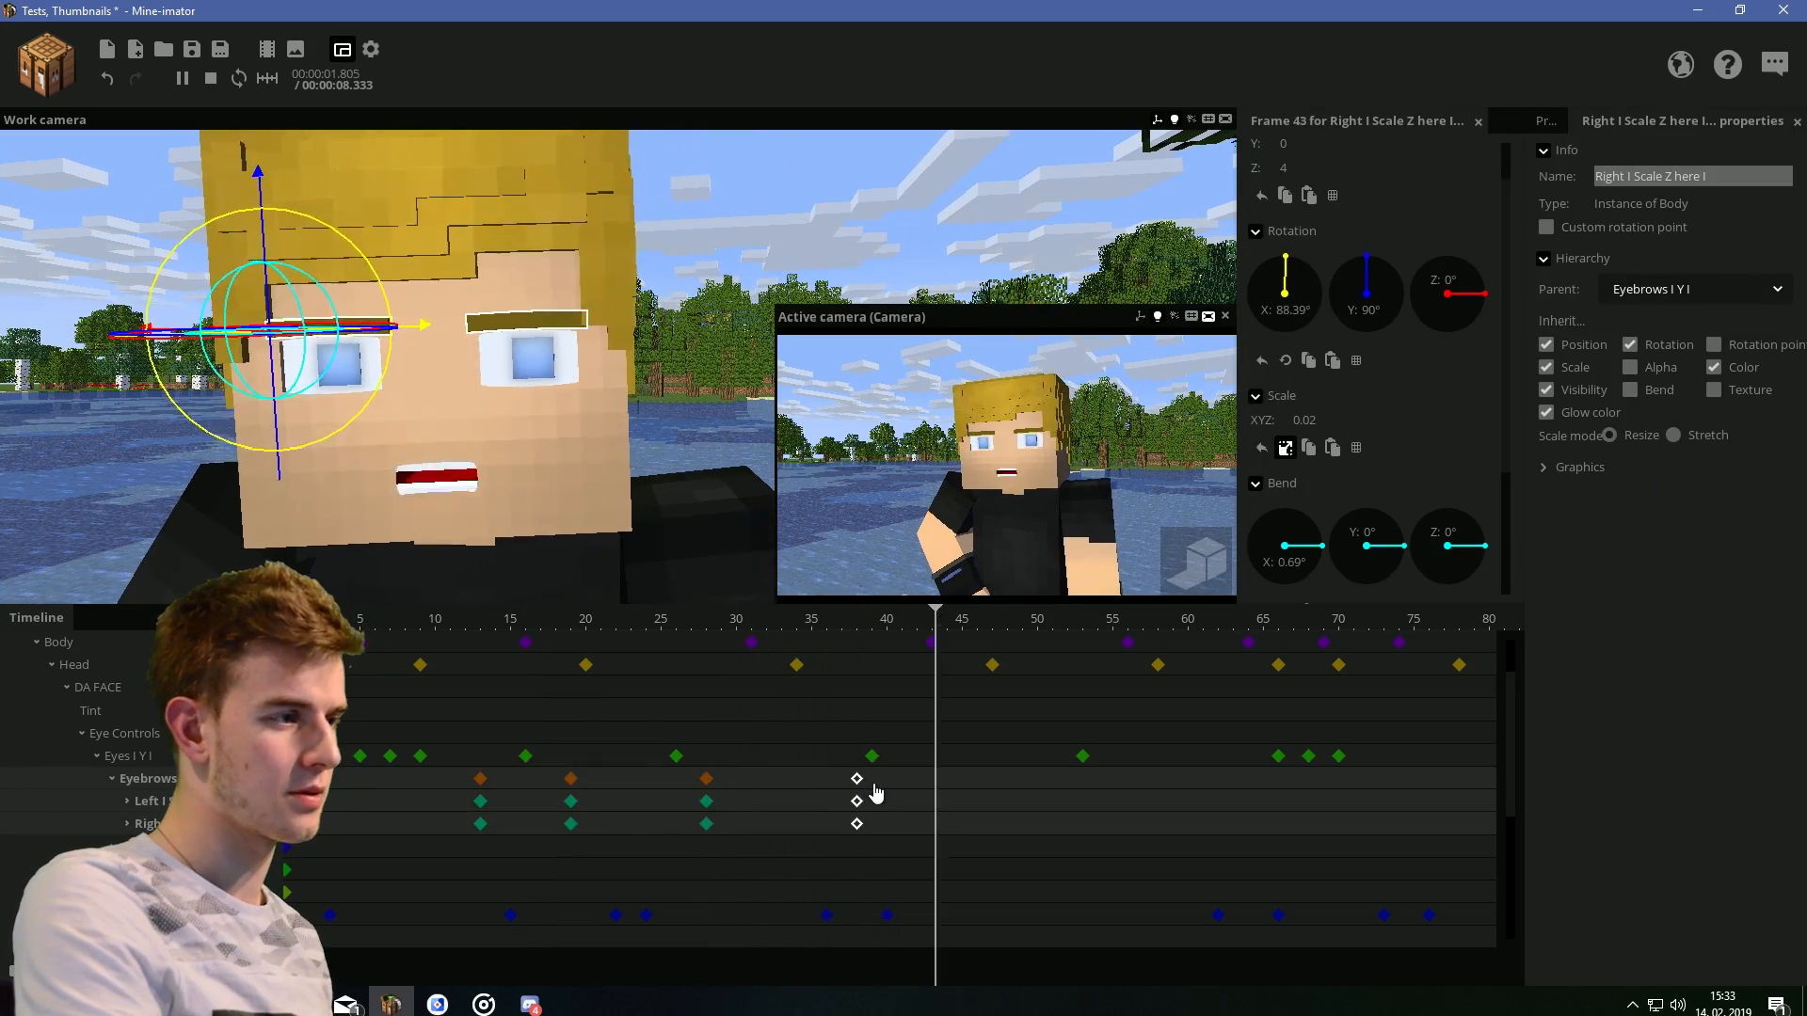
left_click(841, 778)
key("space")
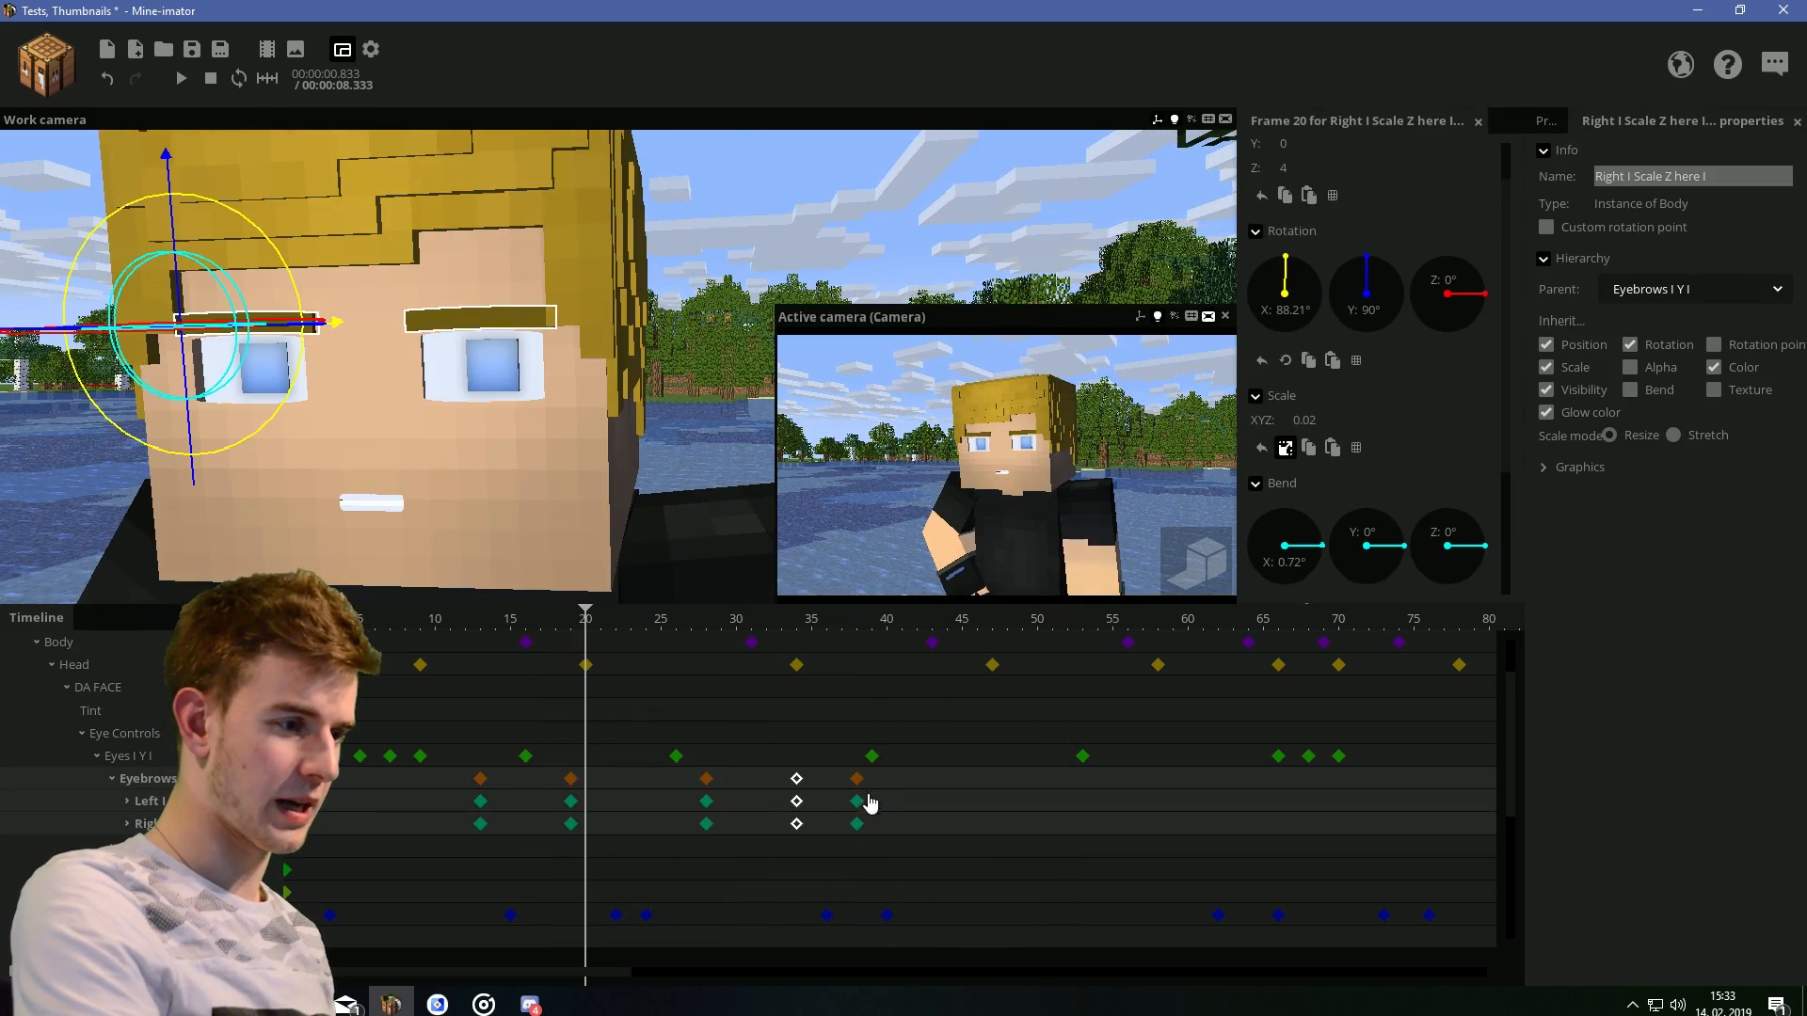
left_click_drag(880, 770, 837, 781)
left_click_drag(844, 621, 524, 623)
key("space")
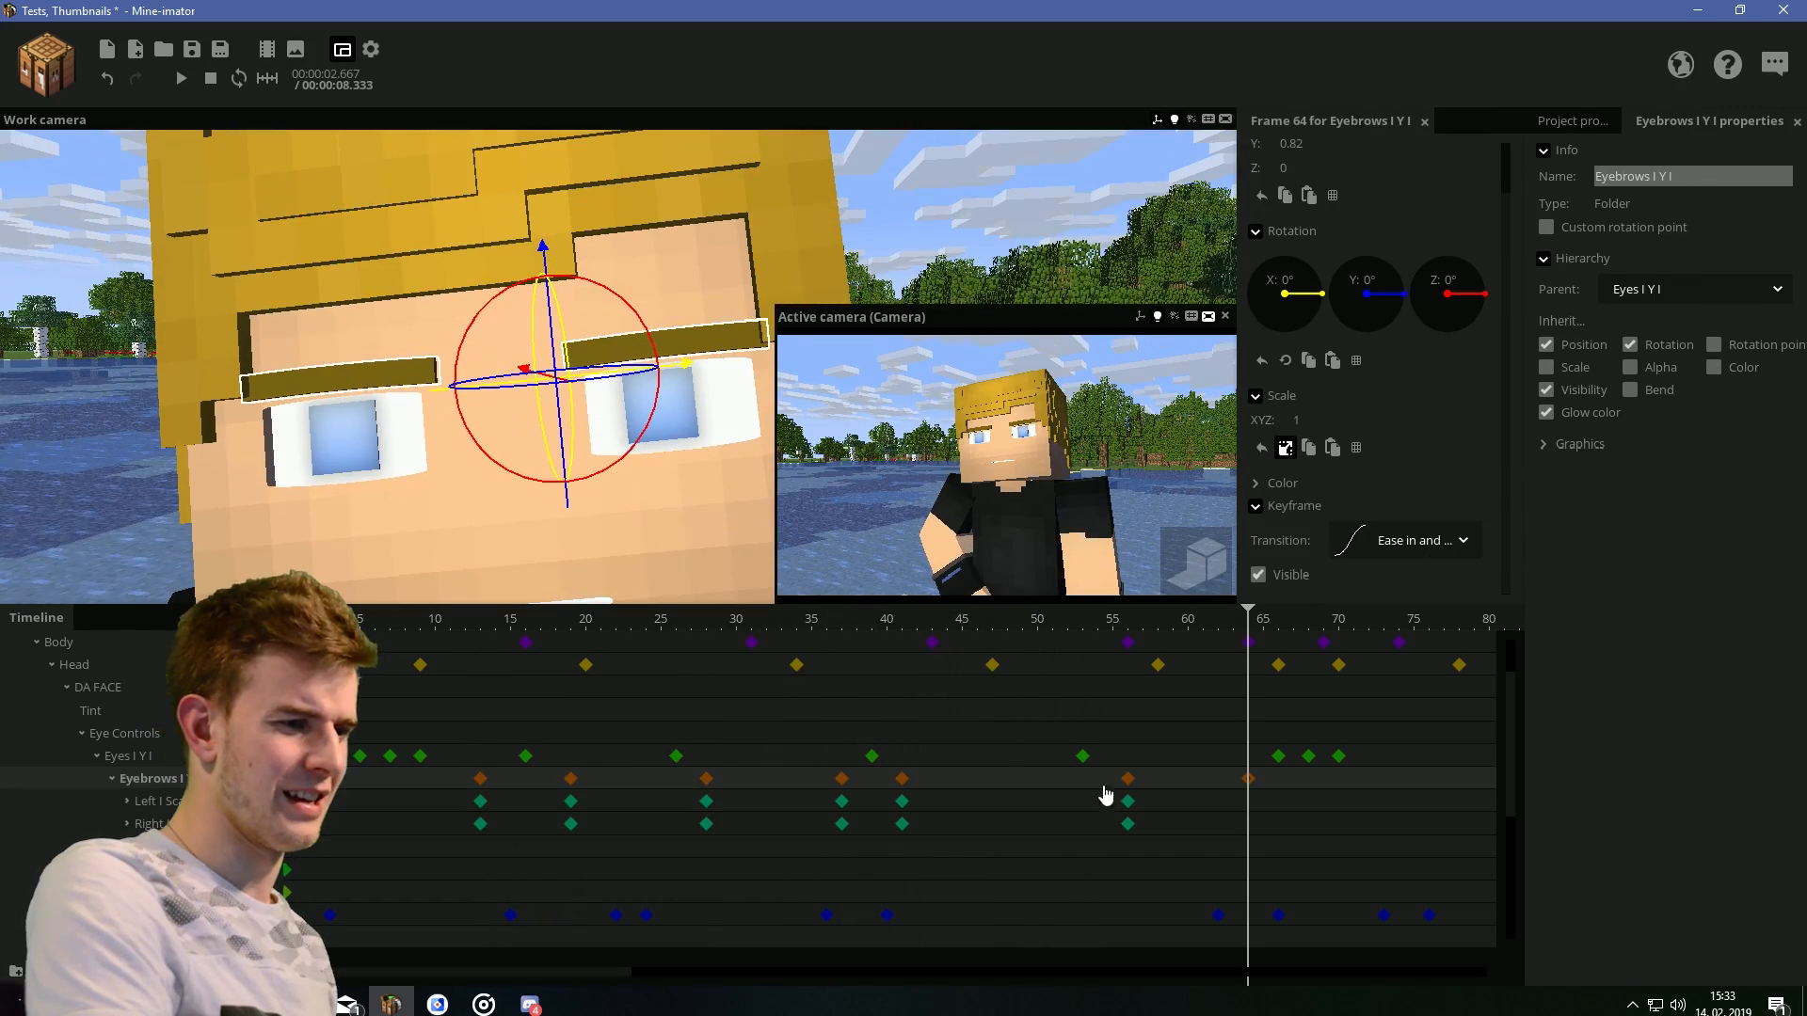
Add left and right eyebrow keyframes at frame 64 to match the Eyebrows I Y I keyframe
left_click(1244, 804)
left_click(1251, 827)
left_click_drag(1274, 835, 1229, 795)
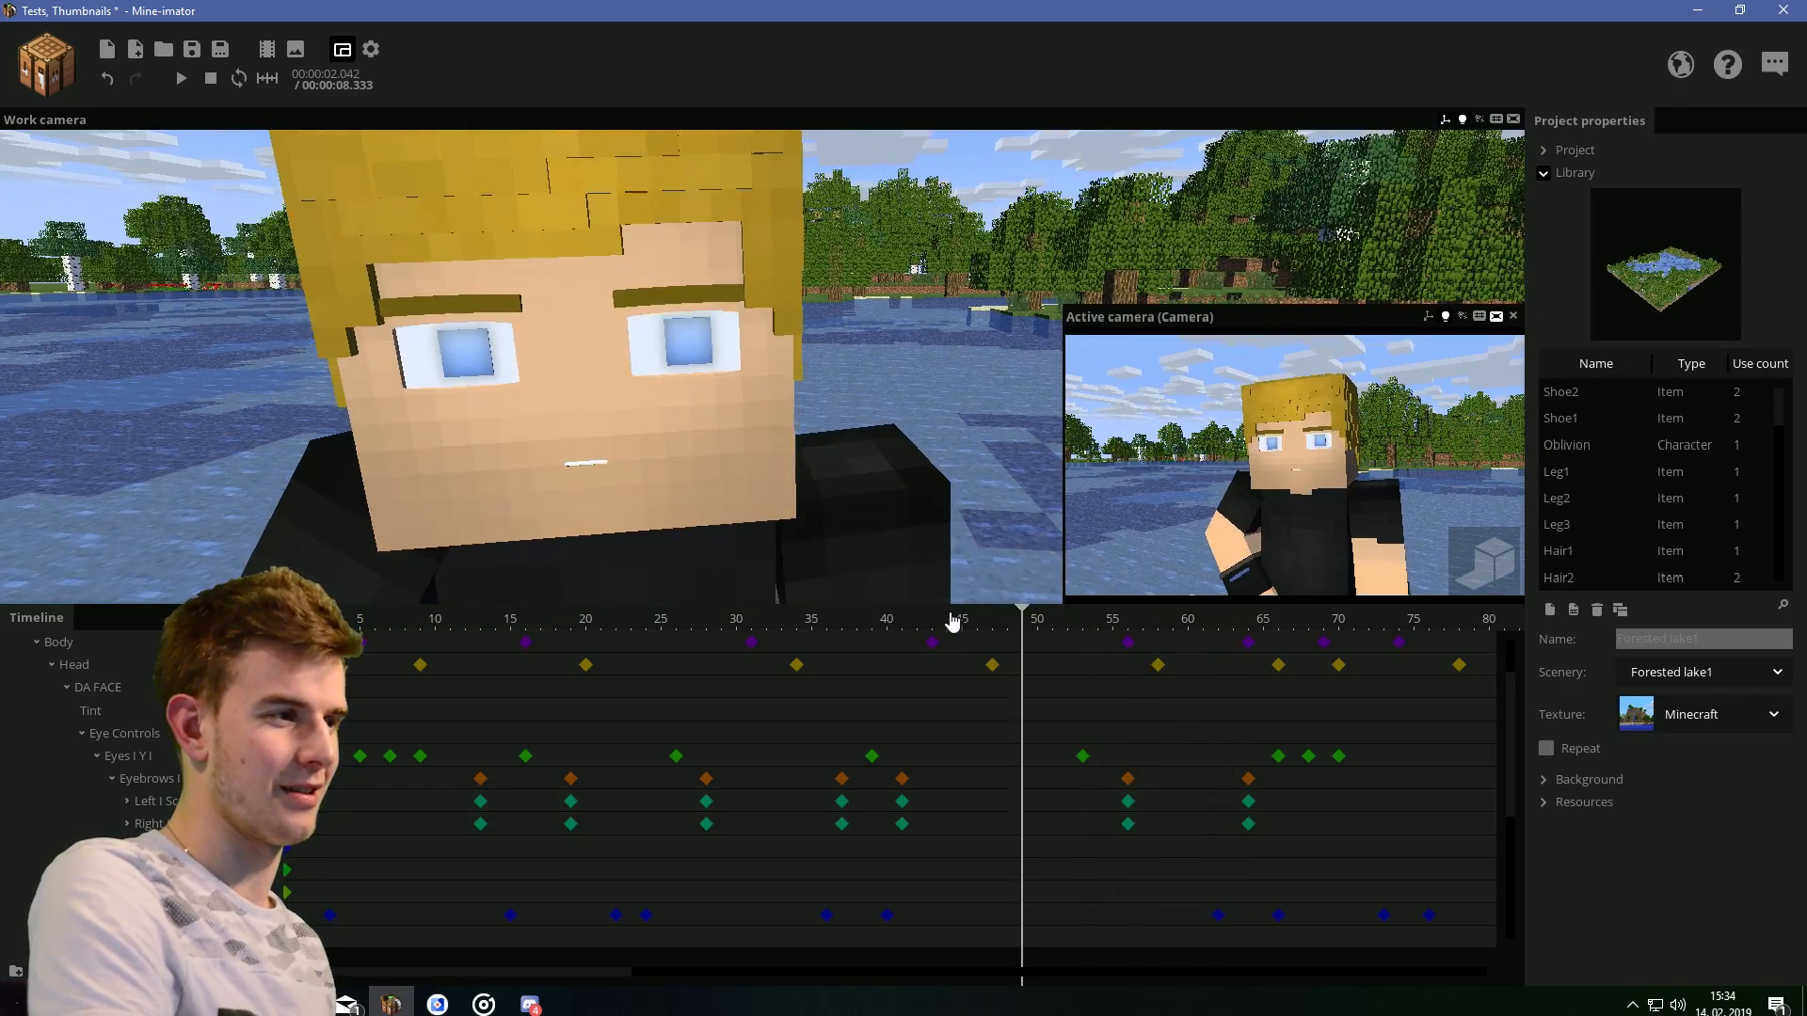
Add Eyebrows I Y I and left eyebrow keyframes at frame 71 and play the section back
left_click(987, 783)
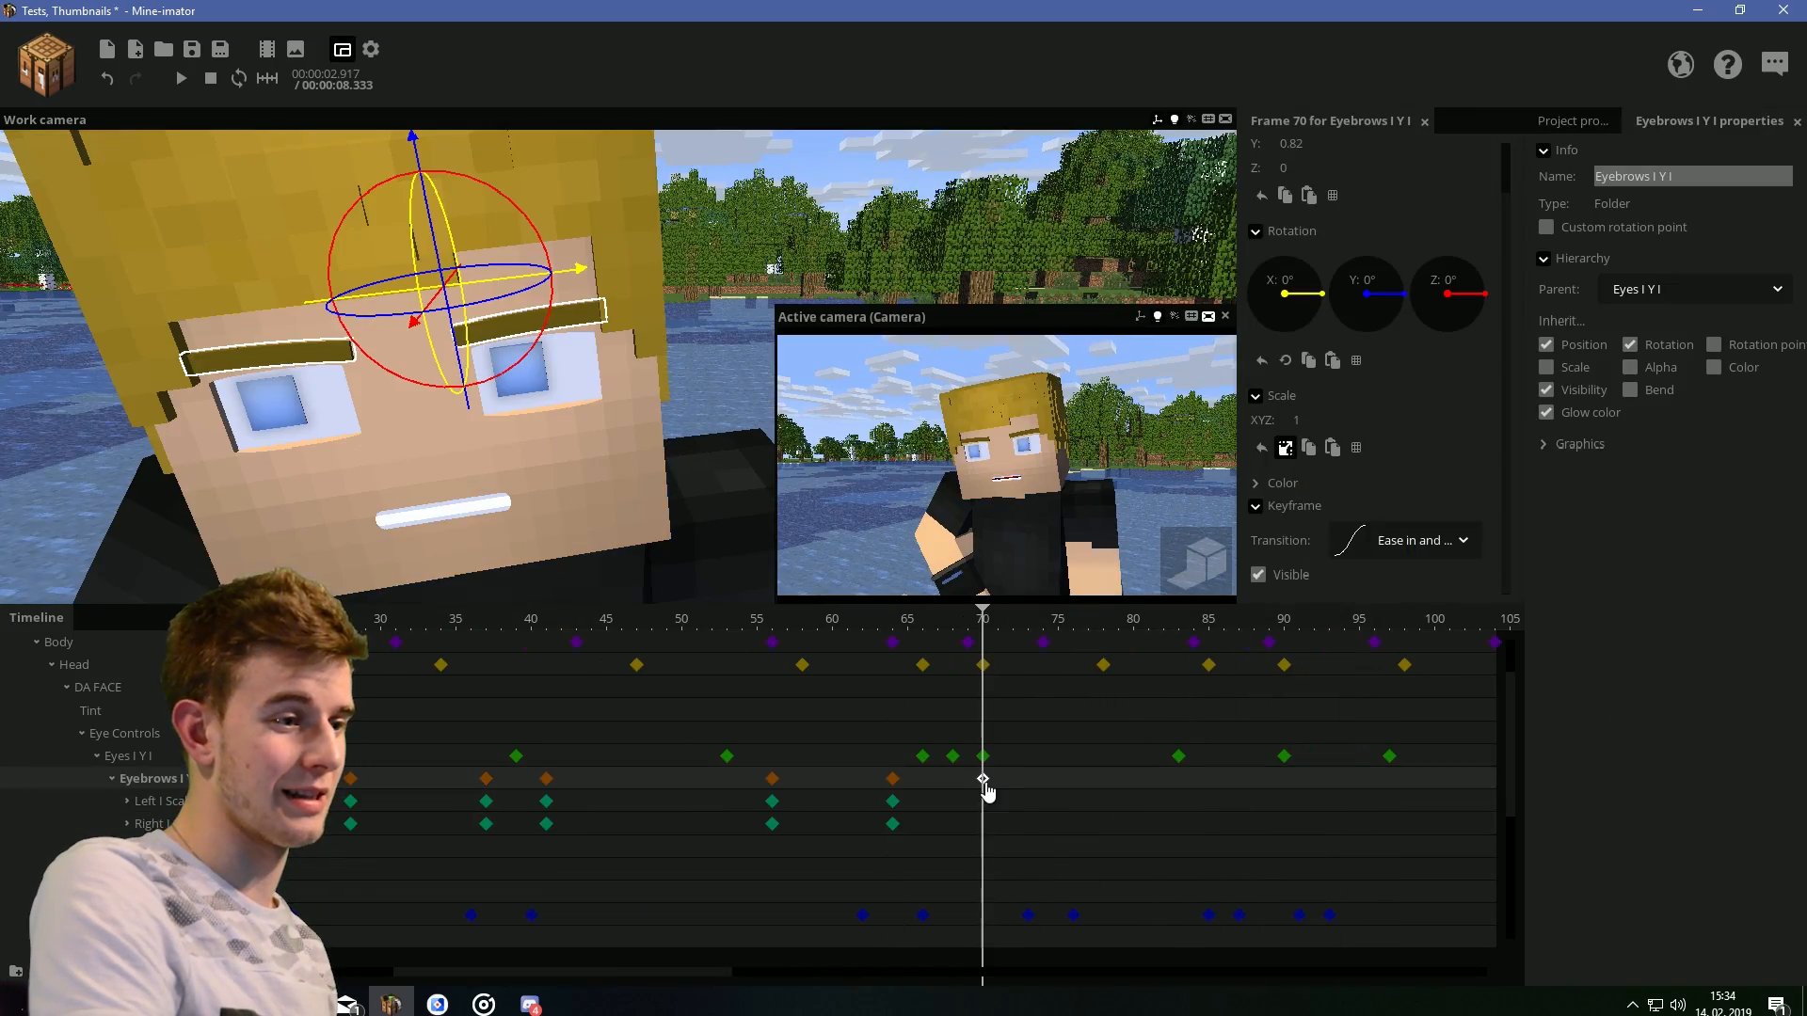
left_click_drag(539, 544, 539, 496)
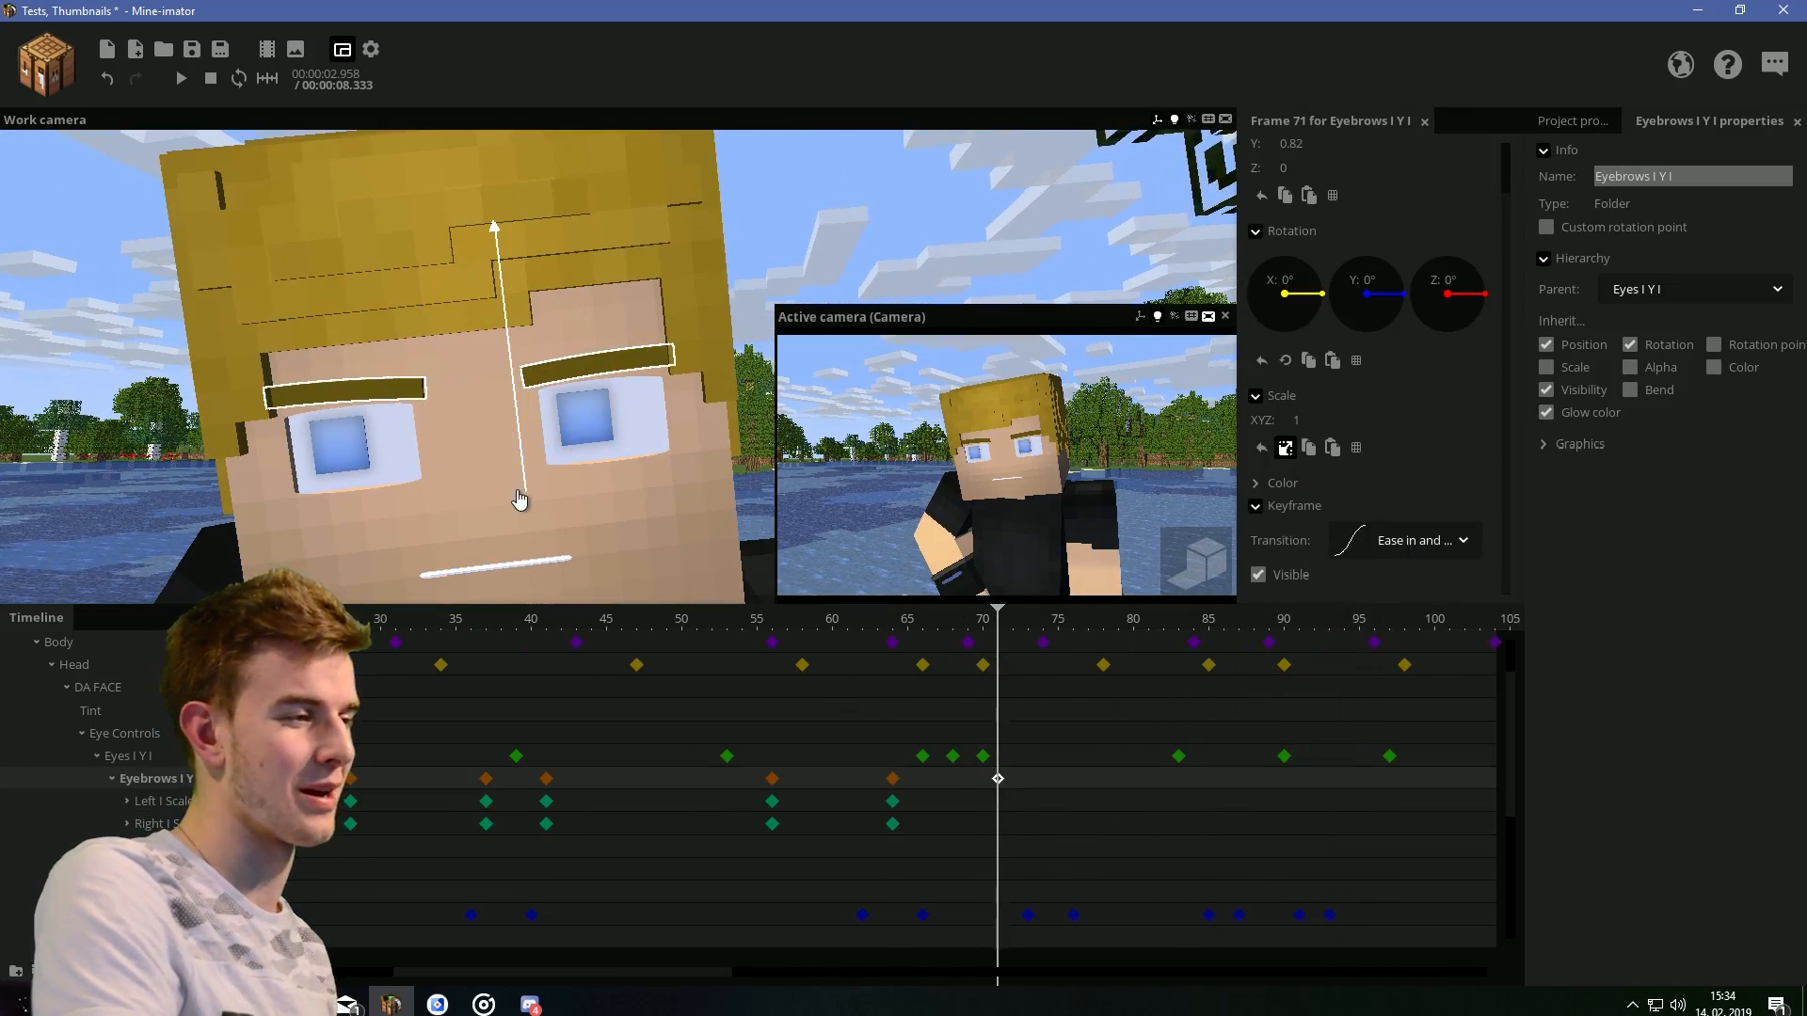
left_click(996, 801)
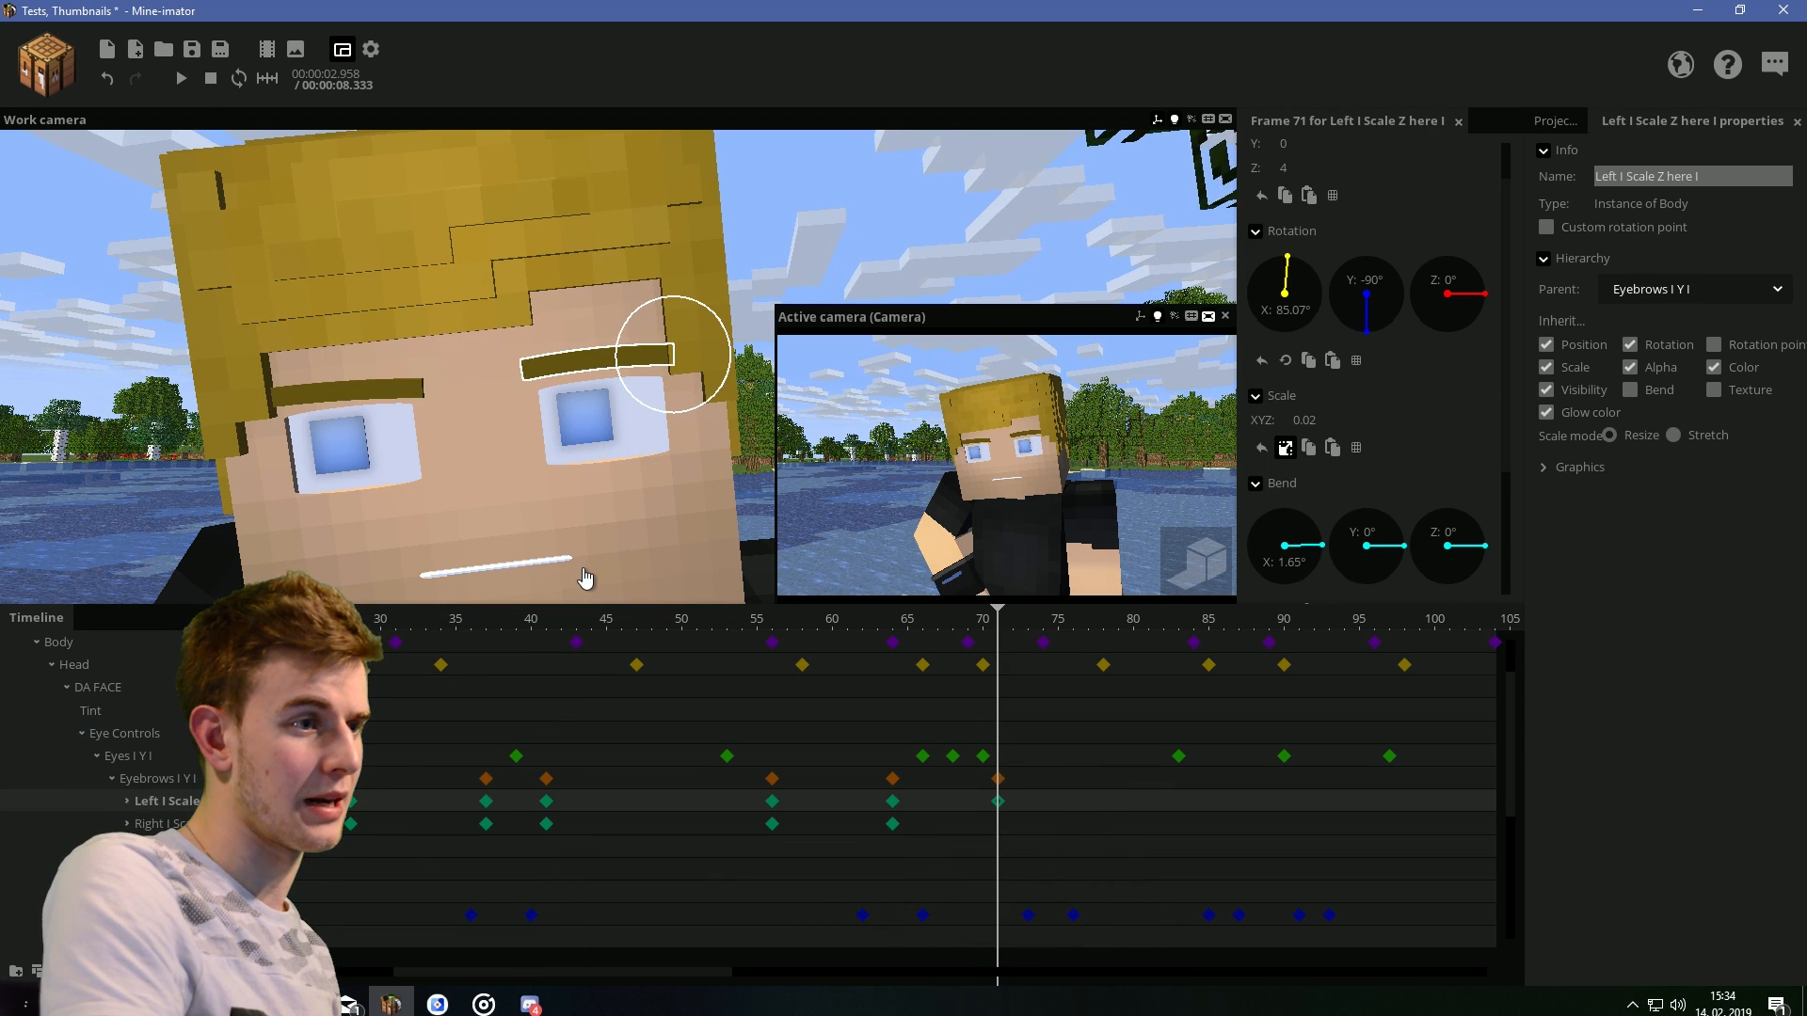
left_click_drag(992, 629, 890, 626)
key("space")
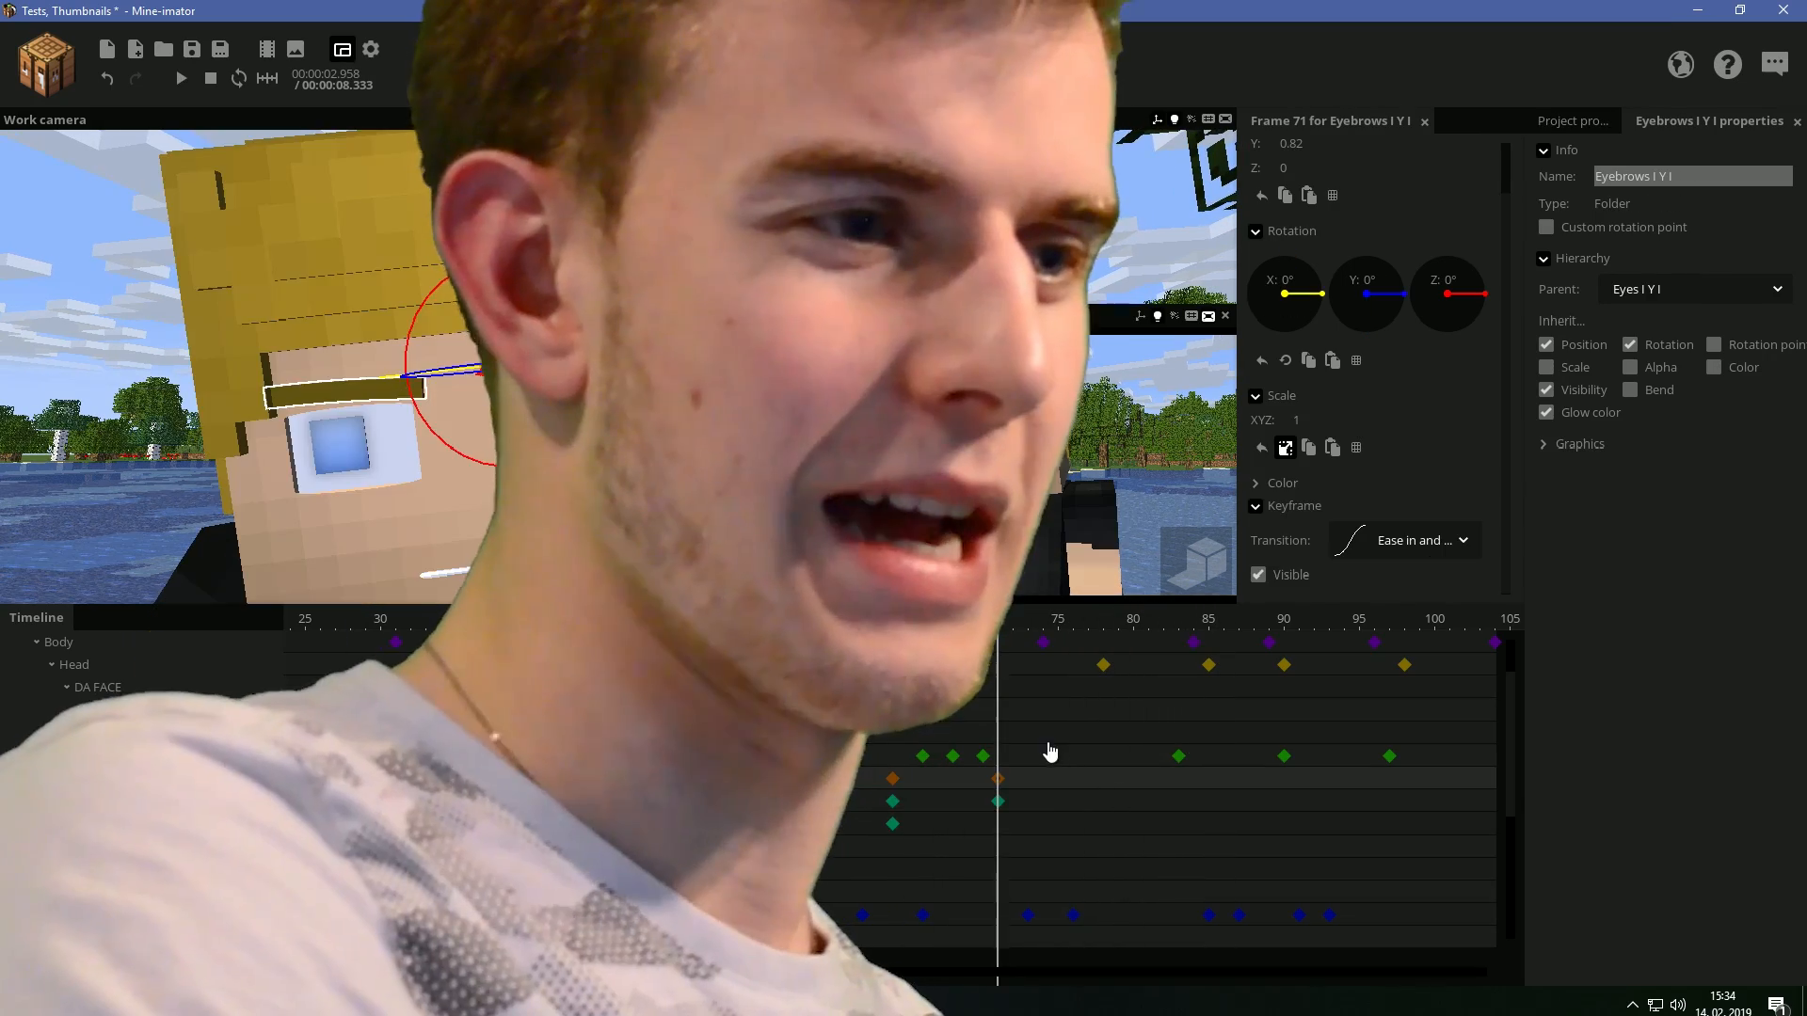
Add keyframes for all three eyebrow tracks at frames 80 and 92, playing the animation to time them
left_click(1133, 780)
left_click(1133, 803)
left_click(1134, 824)
left_click(1133, 780)
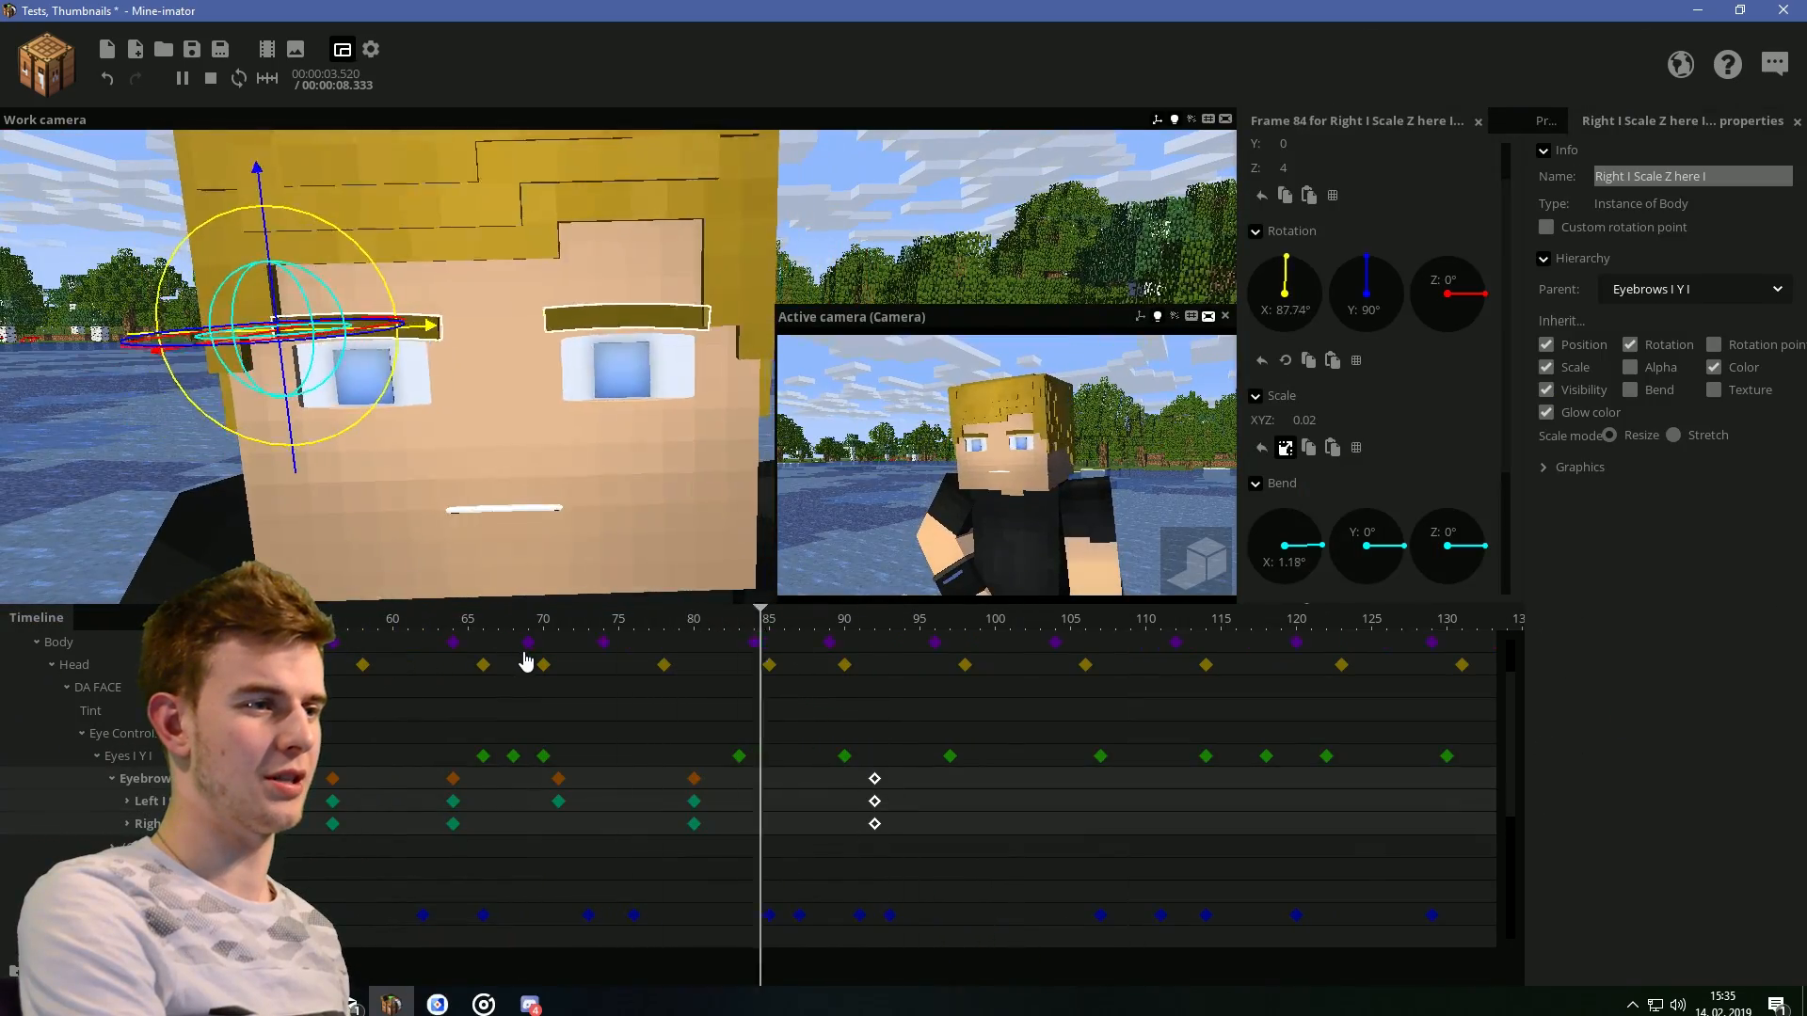
key("space")
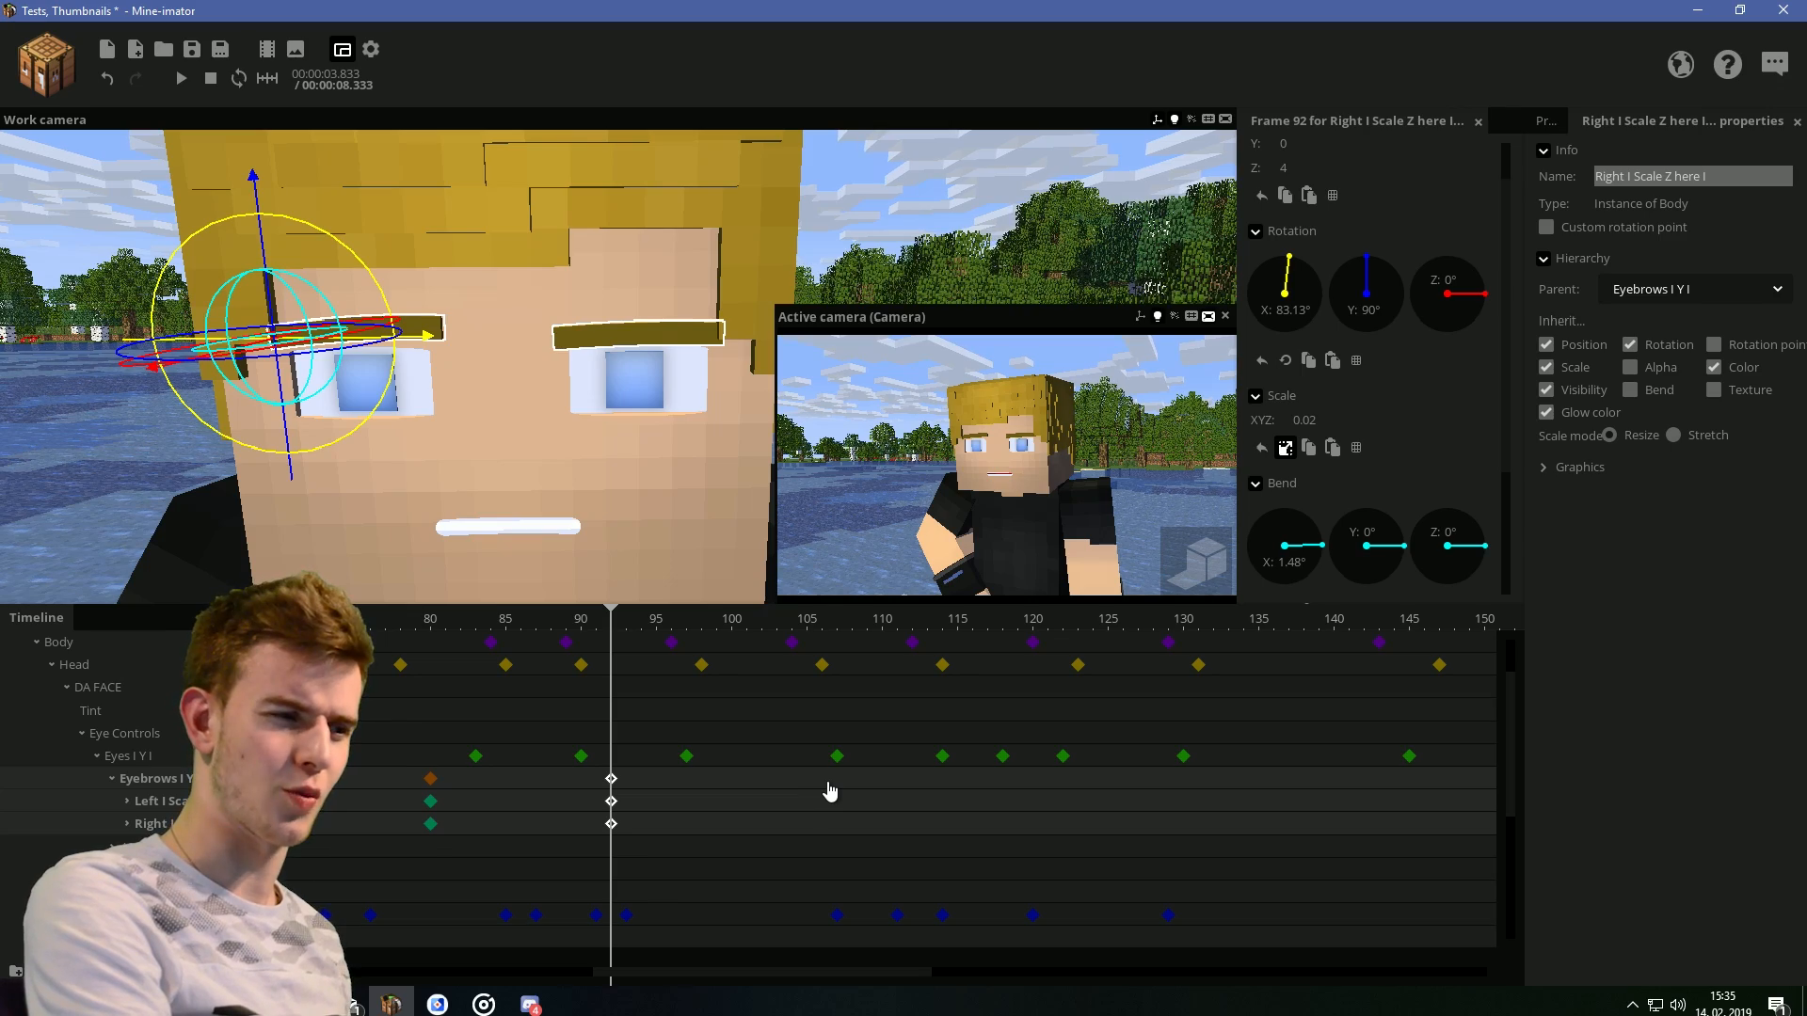
Add Eyebrows I Y I keyframes at frames 106 and 115, raising the brows to Y 0.88 at frame 115, and replay
left_click(827, 782)
left_click(956, 784)
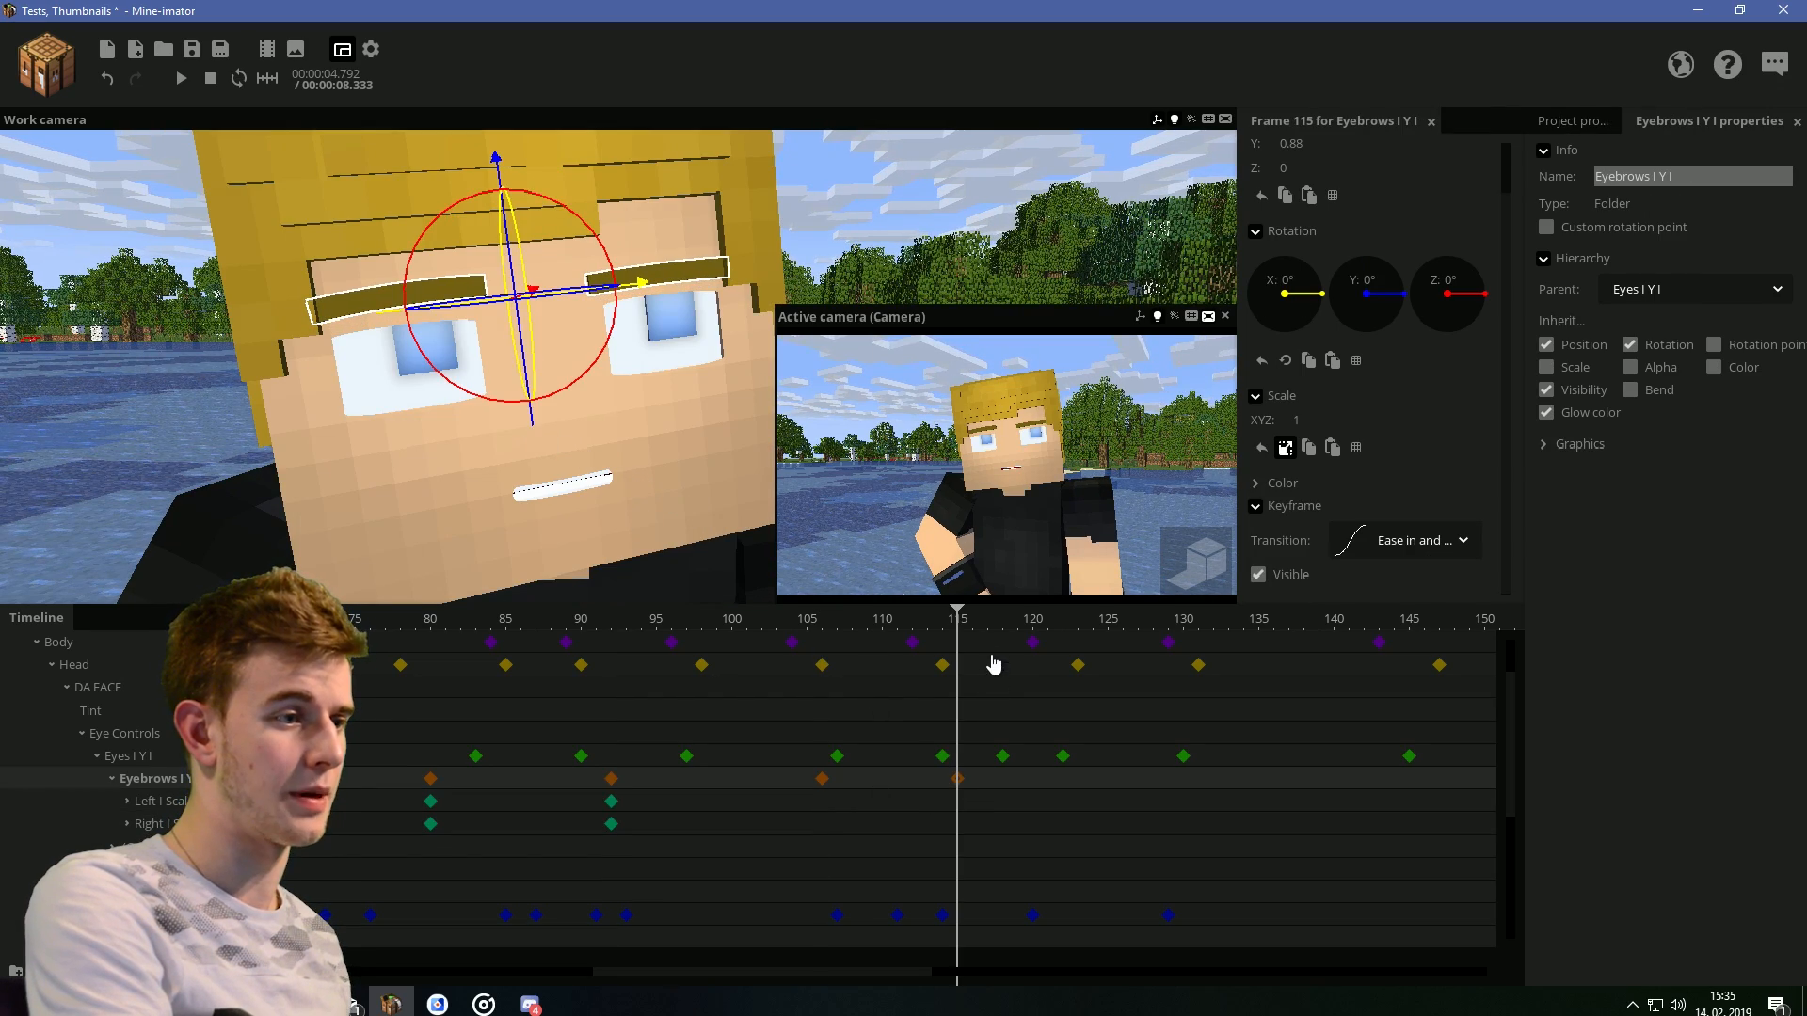
left_click_drag(950, 624, 759, 621)
key("space")
Add keyframes for all three eyebrow tracks at frames 125 and 133, setting the right eyebrow's X bend to 0.68° at frame 133
left_click(1109, 781)
left_click(1110, 803)
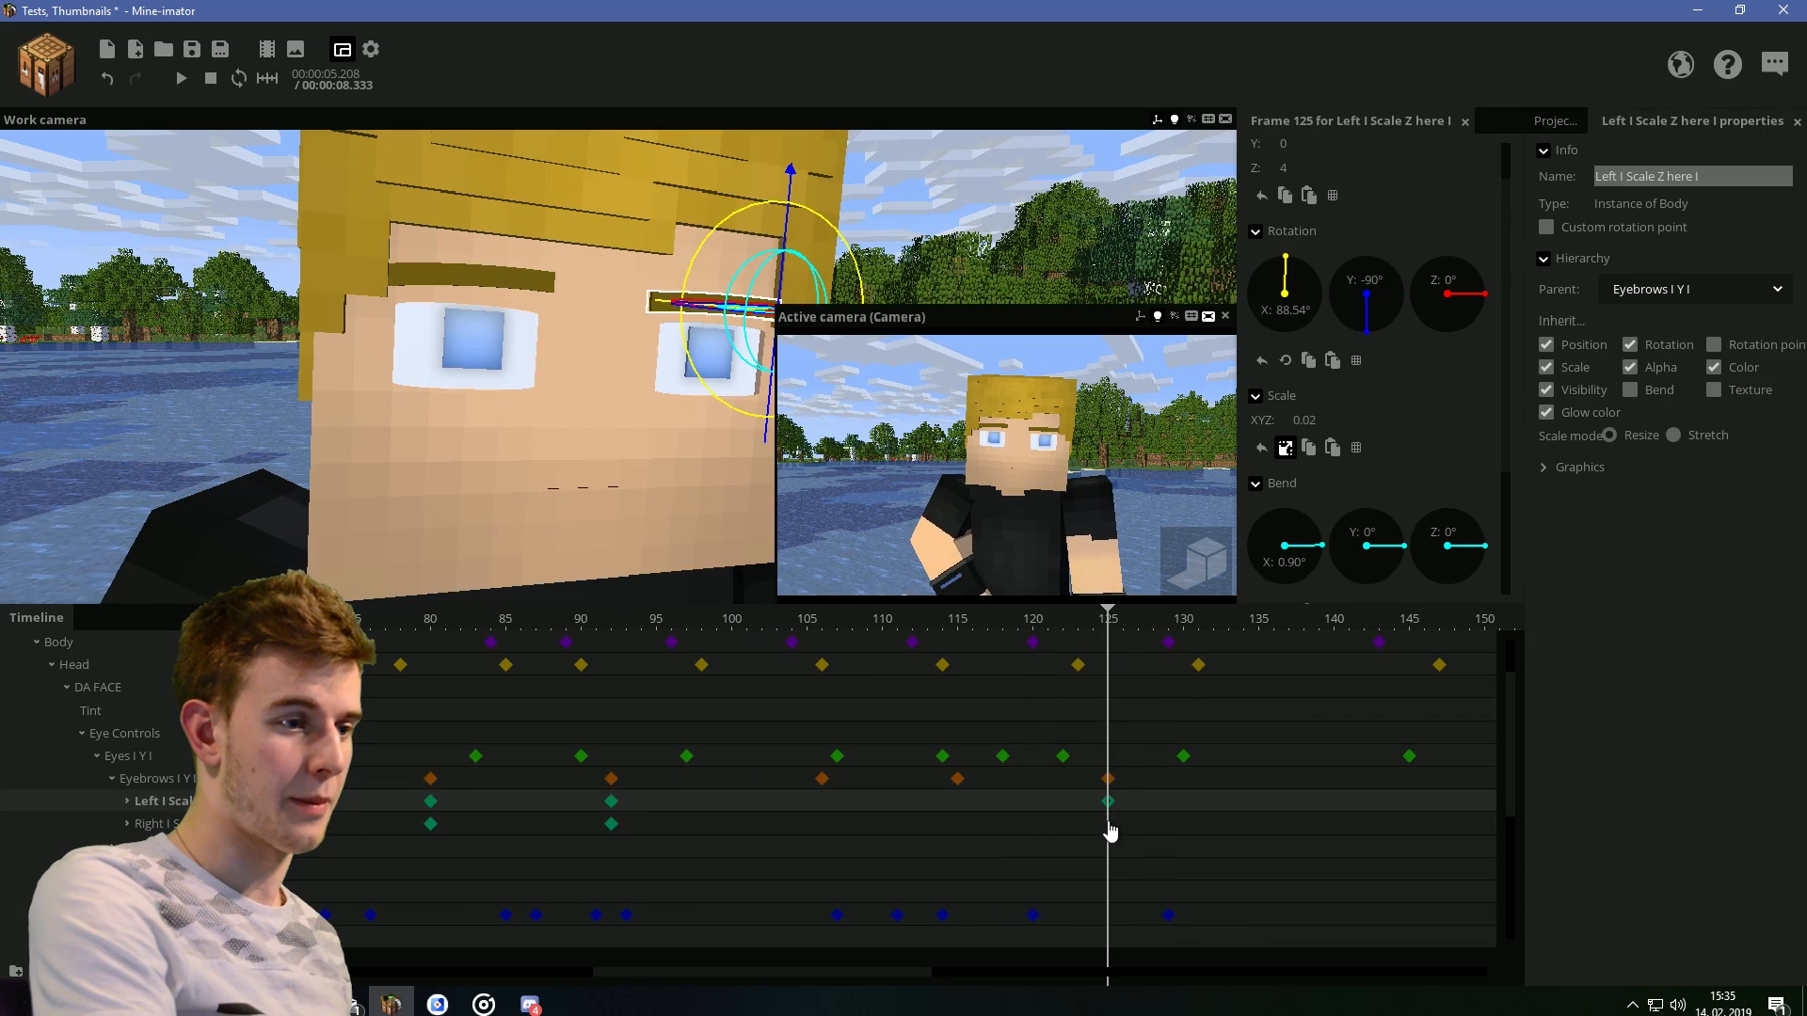
left_click(1110, 825)
left_click(1109, 783)
key("space")
left_click_drag(1257, 832, 1218, 798)
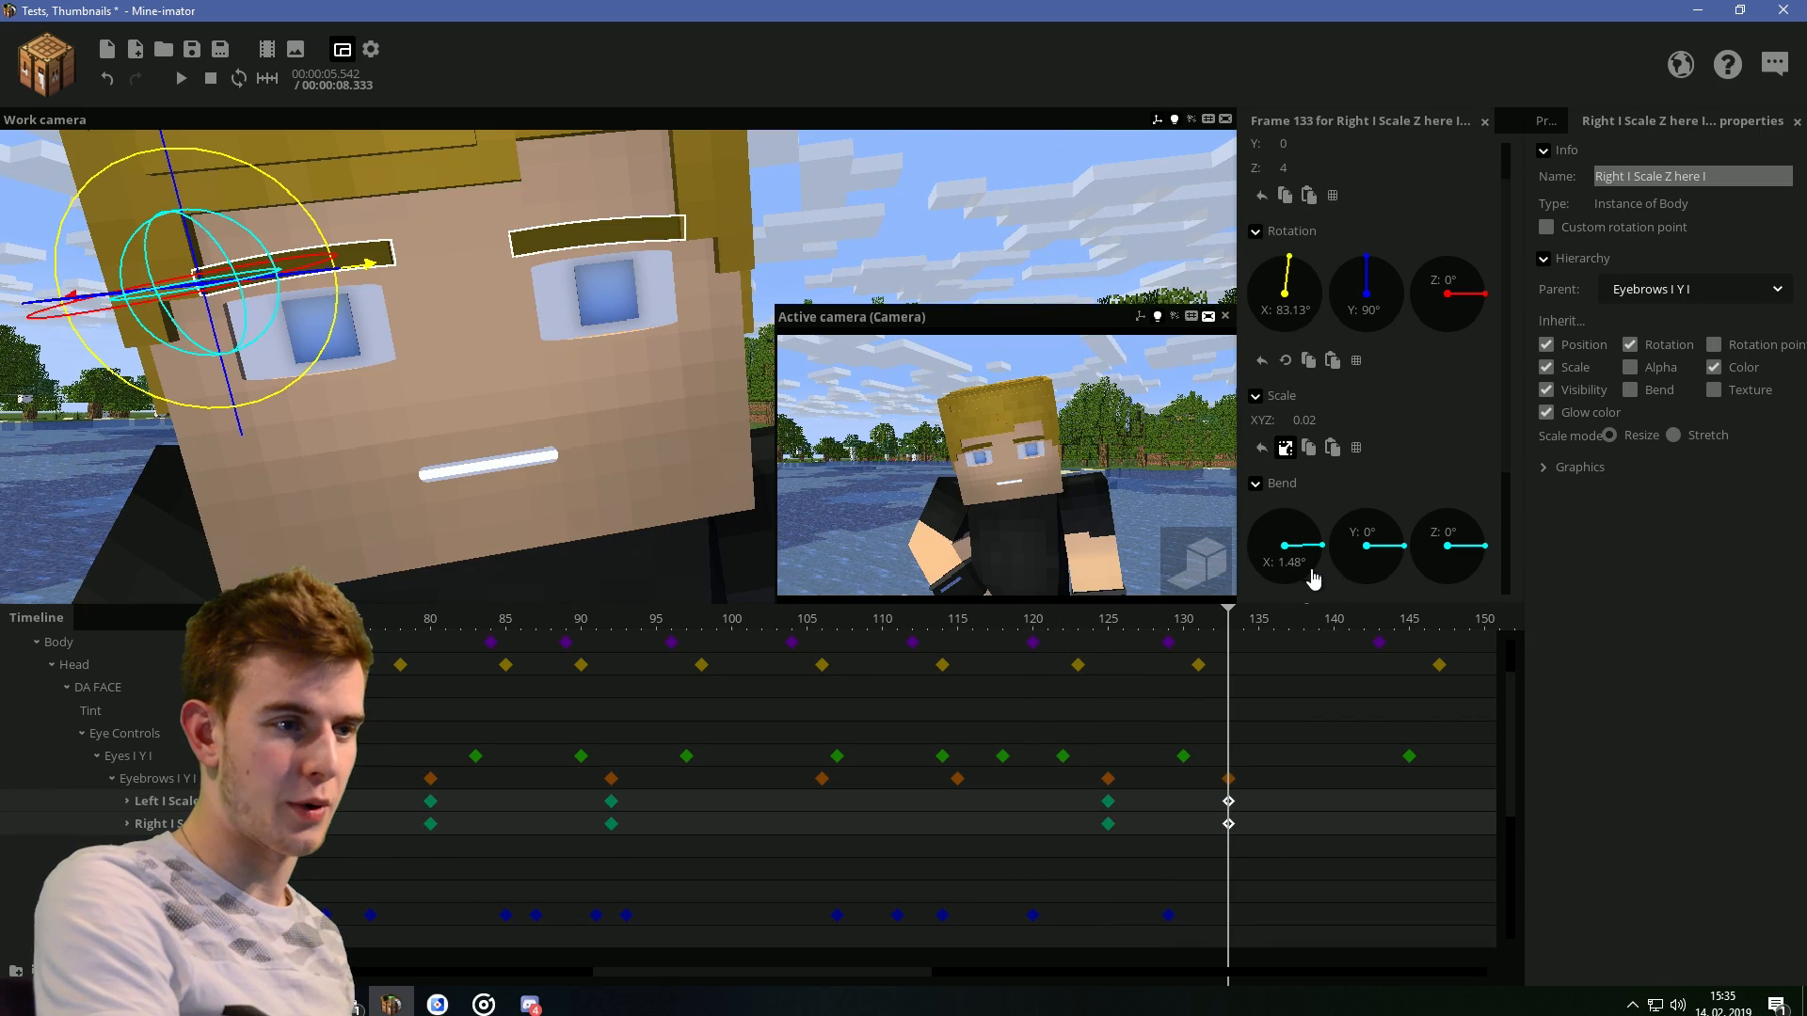
right_click(1296, 569)
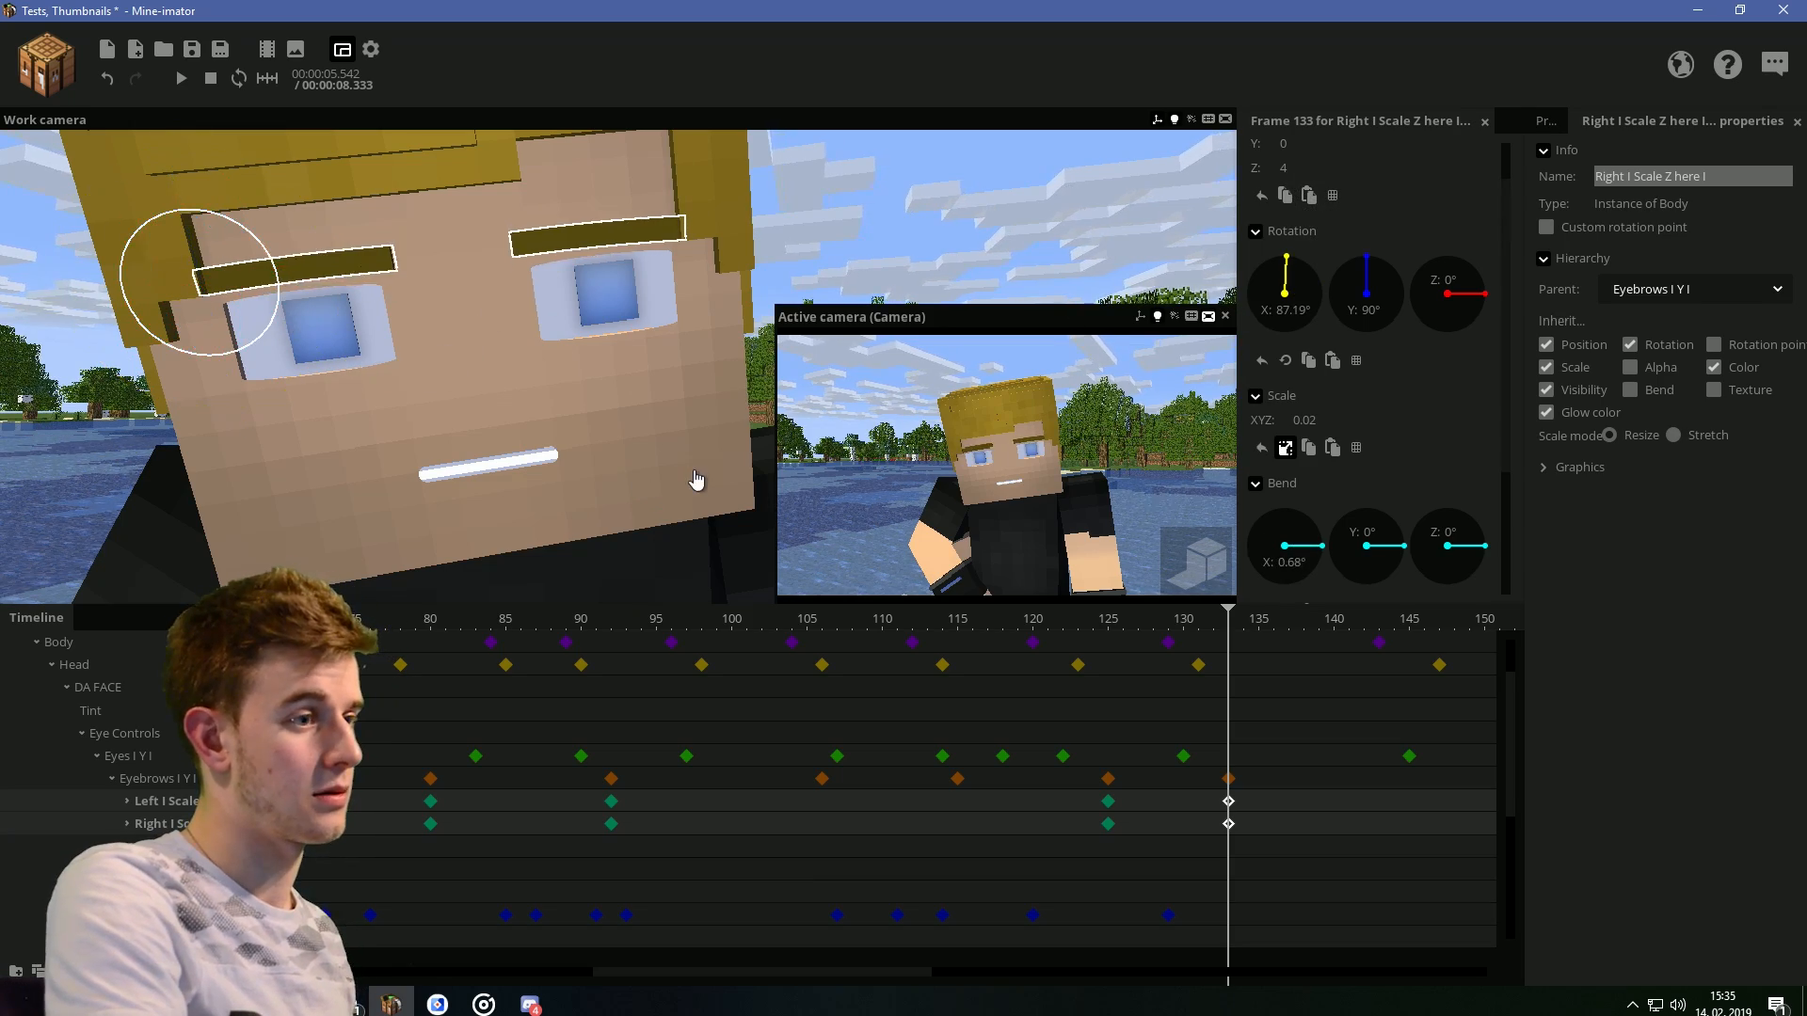
Save the project and enlarge the active camera view
left_click(972, 716)
key("ctrl+s")
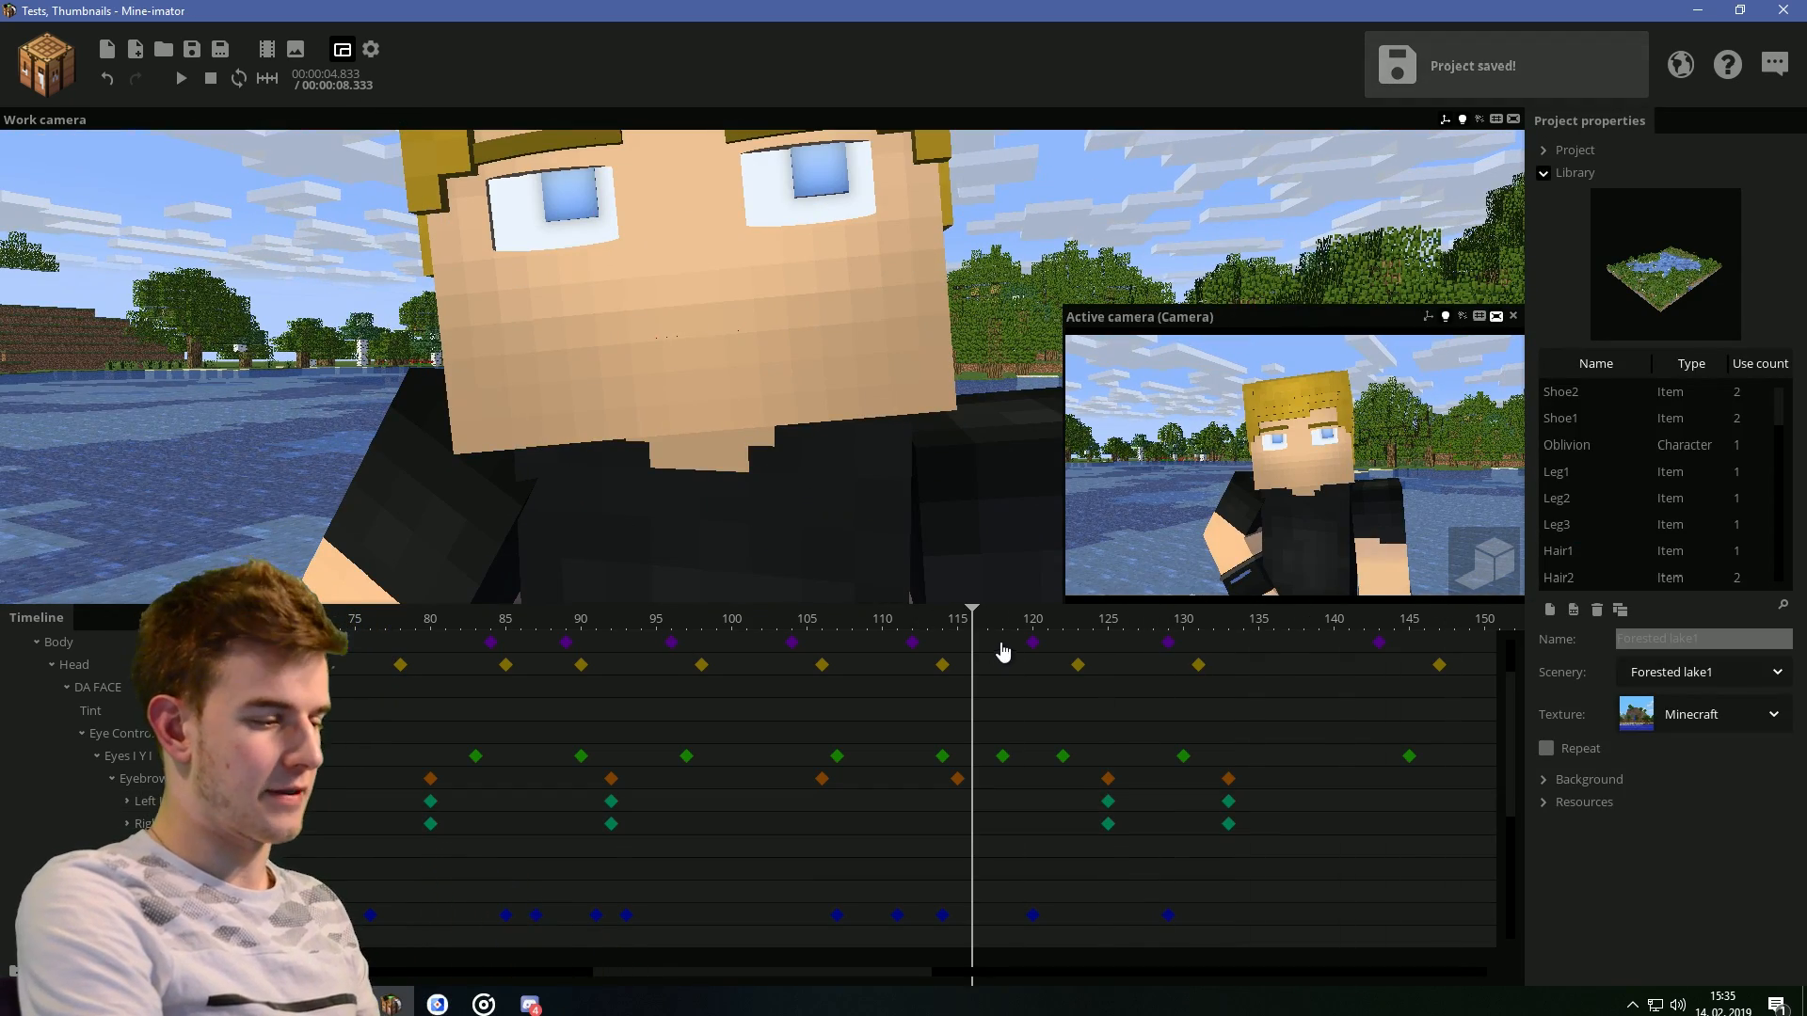
left_click_drag(1066, 307, 823, 167)
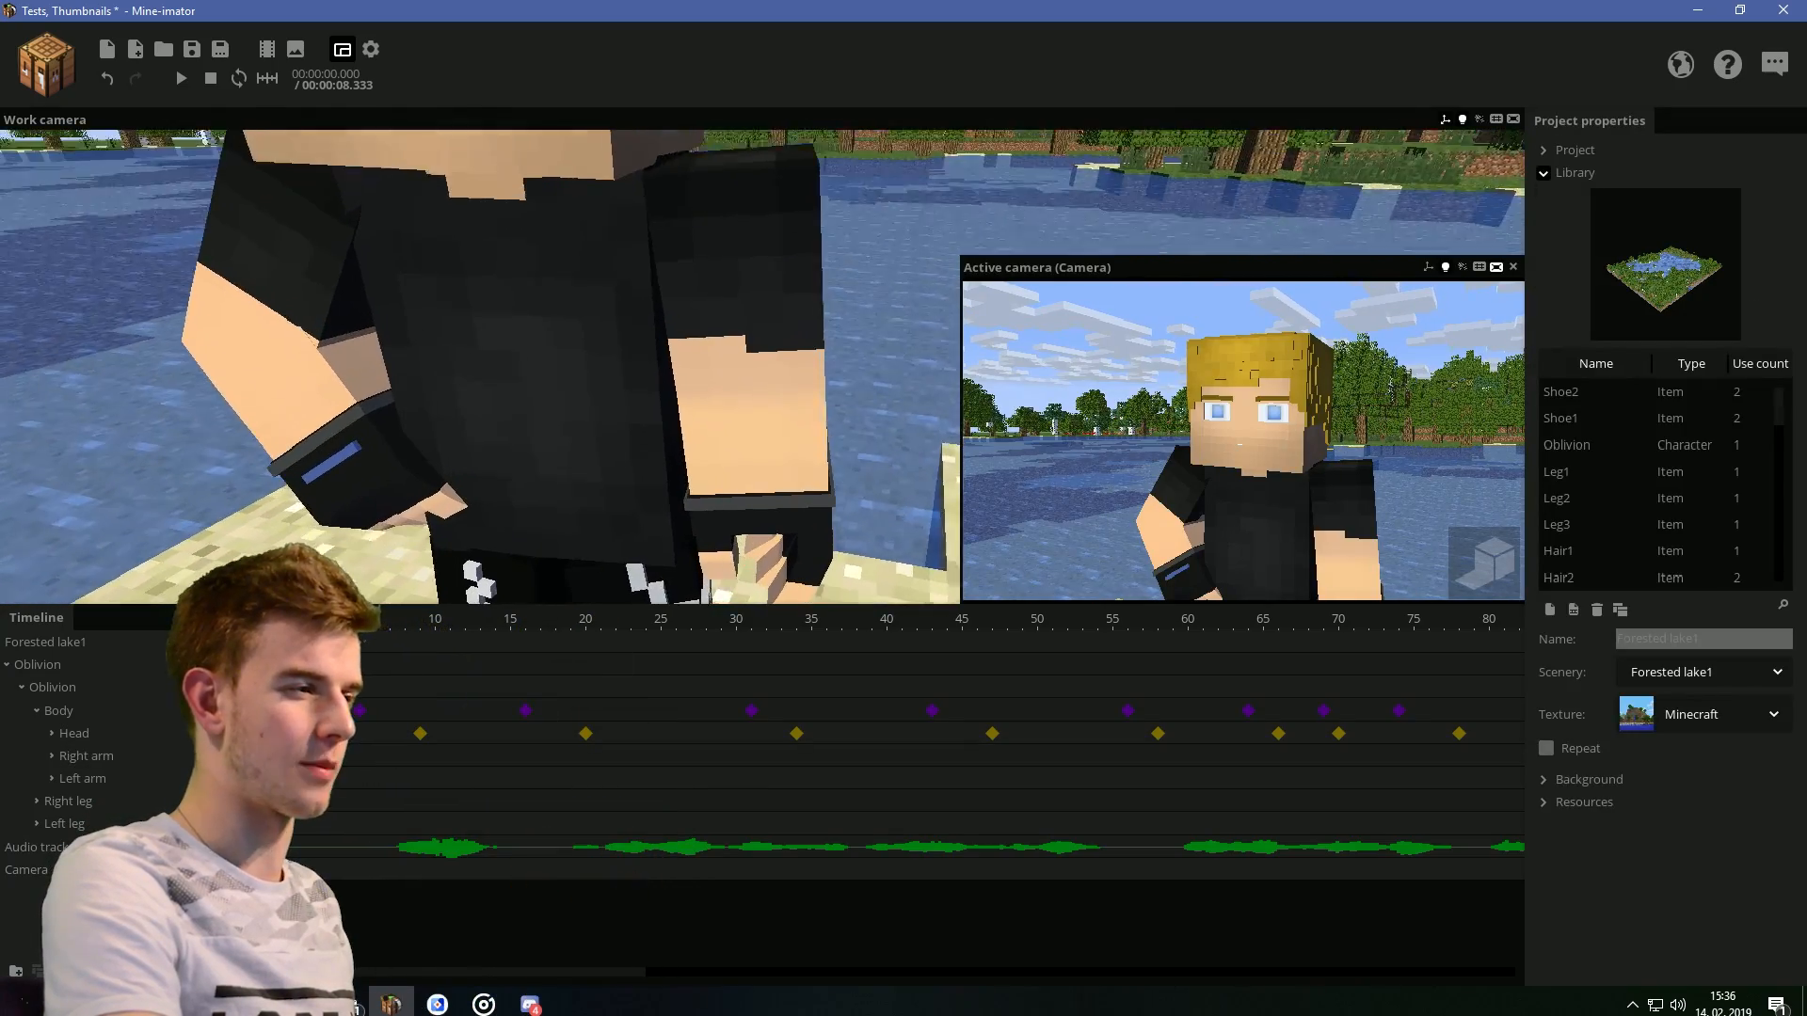
key("ctrl+s")
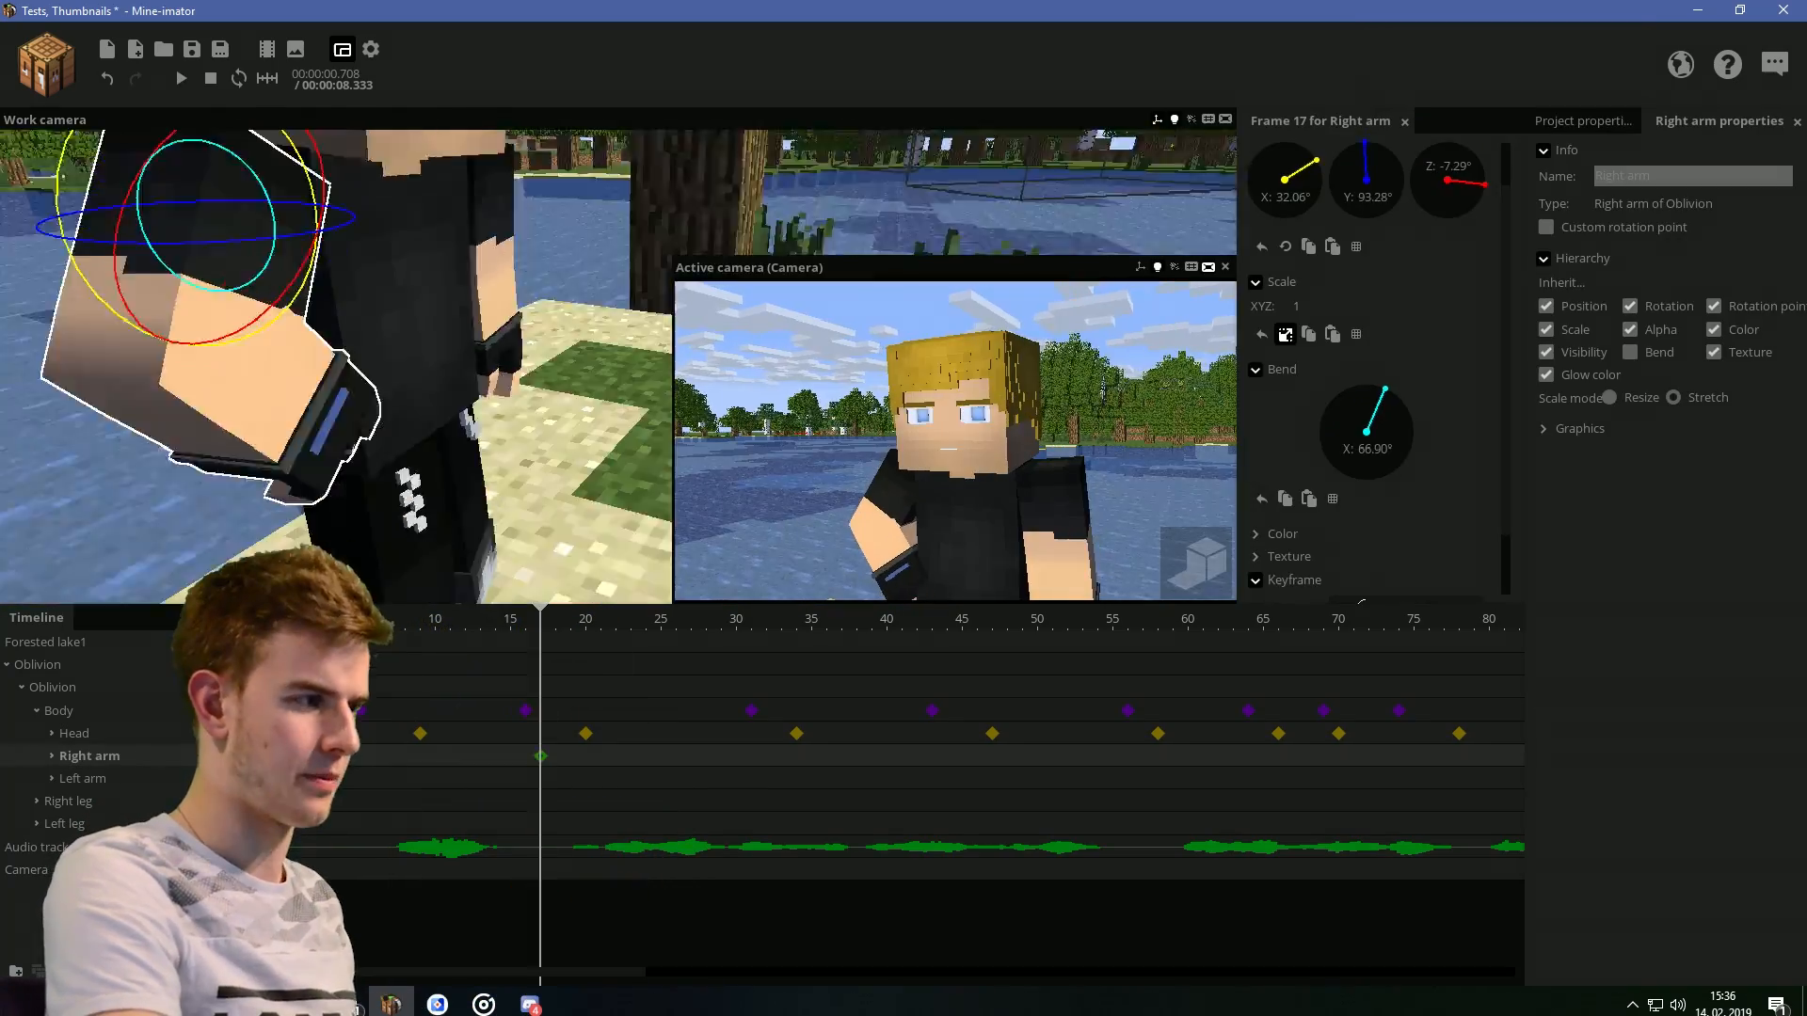
Rotate the Right arm to Z -15.73° and place its eased keyframes at frames 16 and 29
left_click(540, 756)
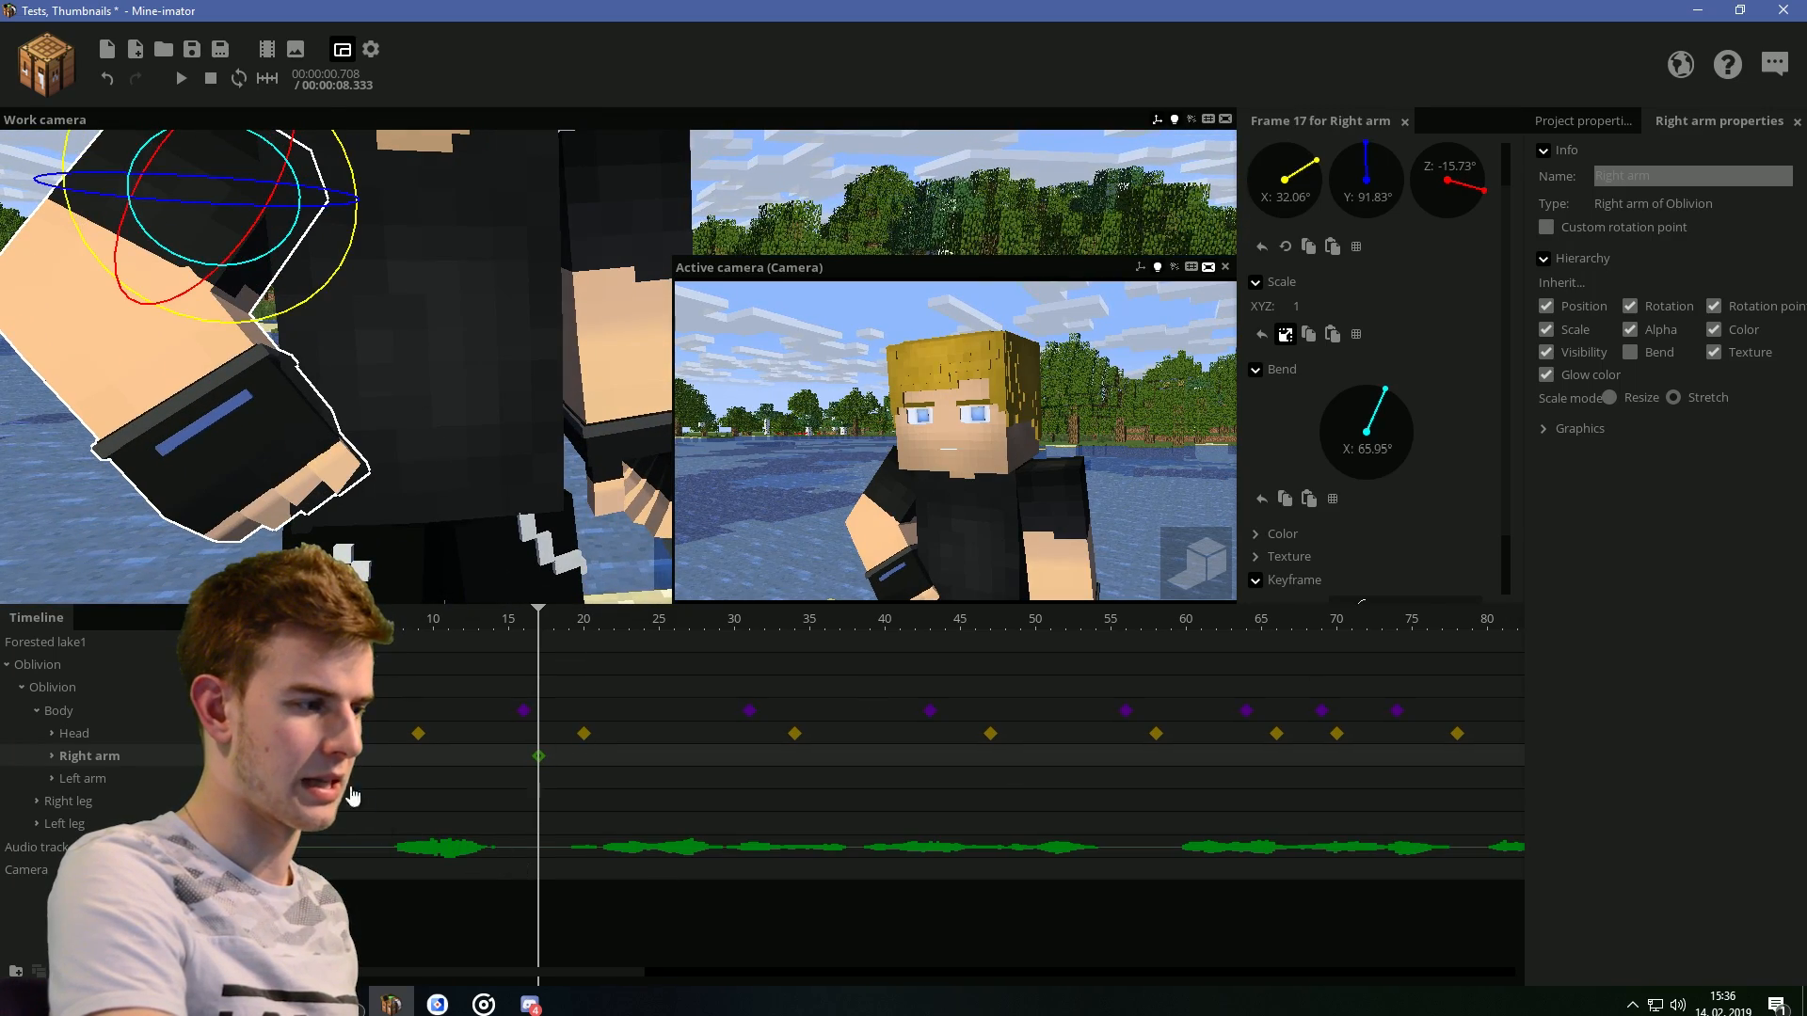
scroll(1488, 578, "down", 2)
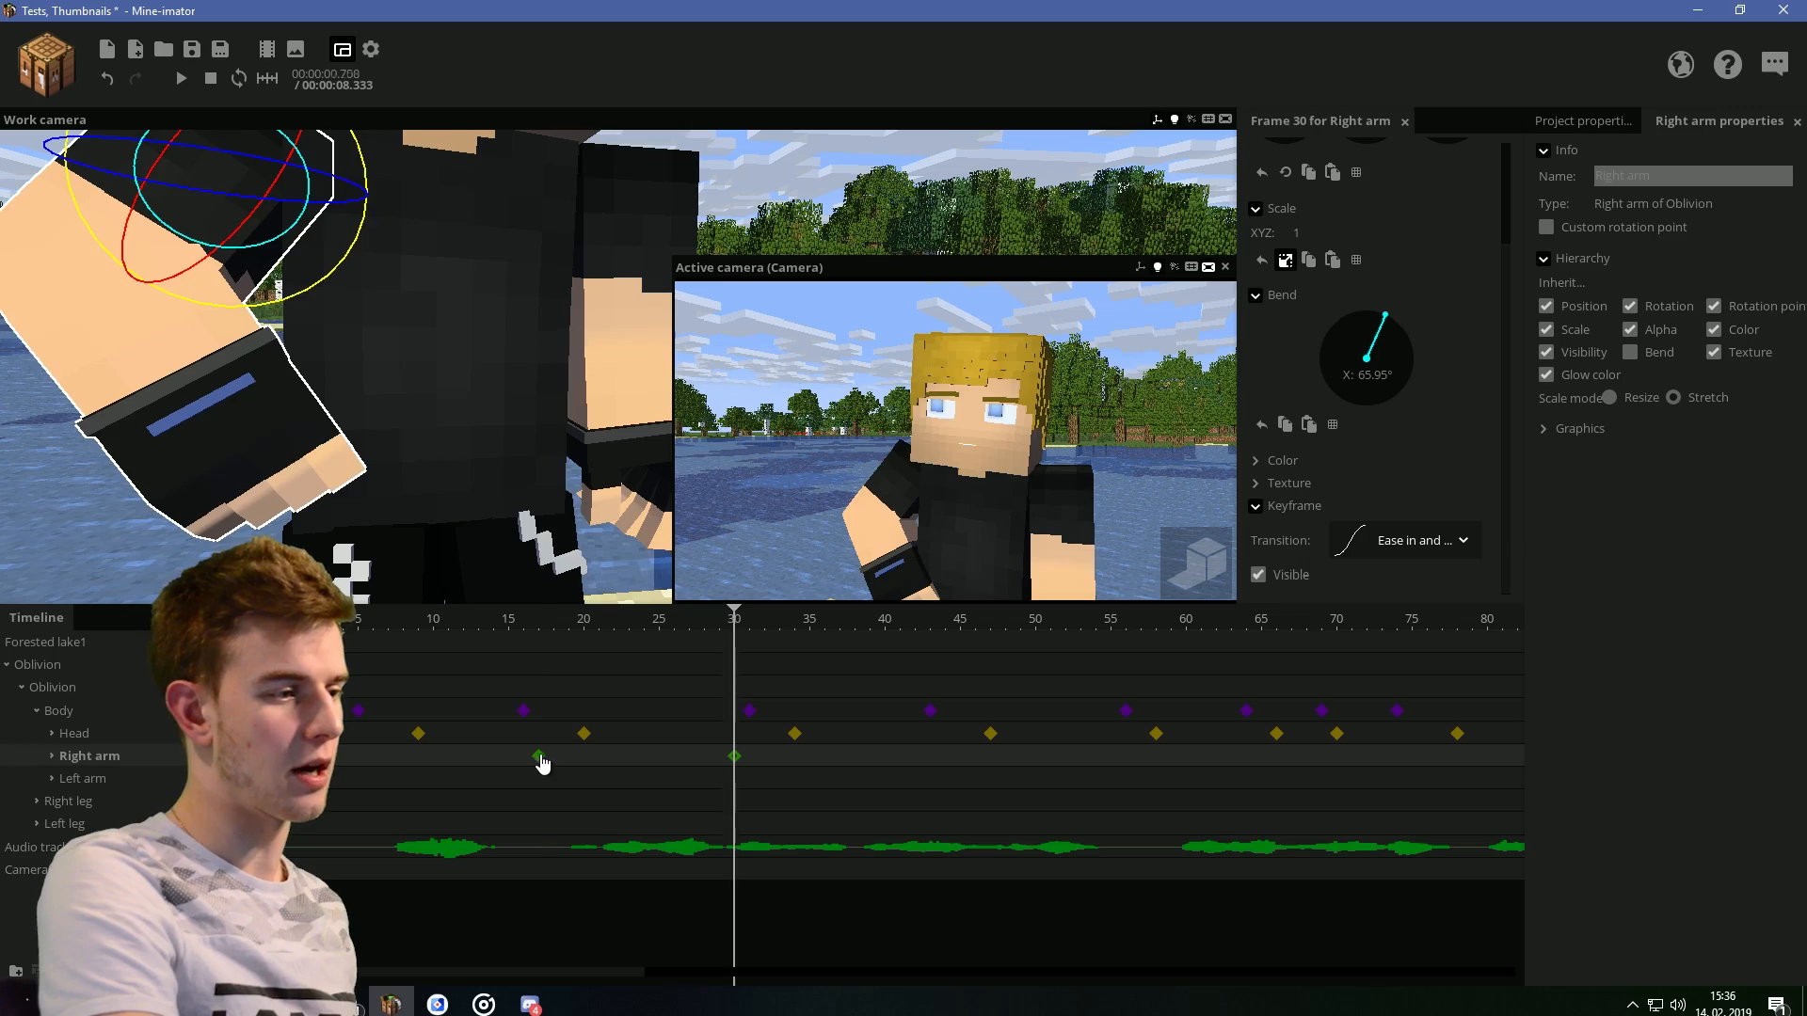
left_click_drag(540, 757, 523, 757)
left_click(730, 757)
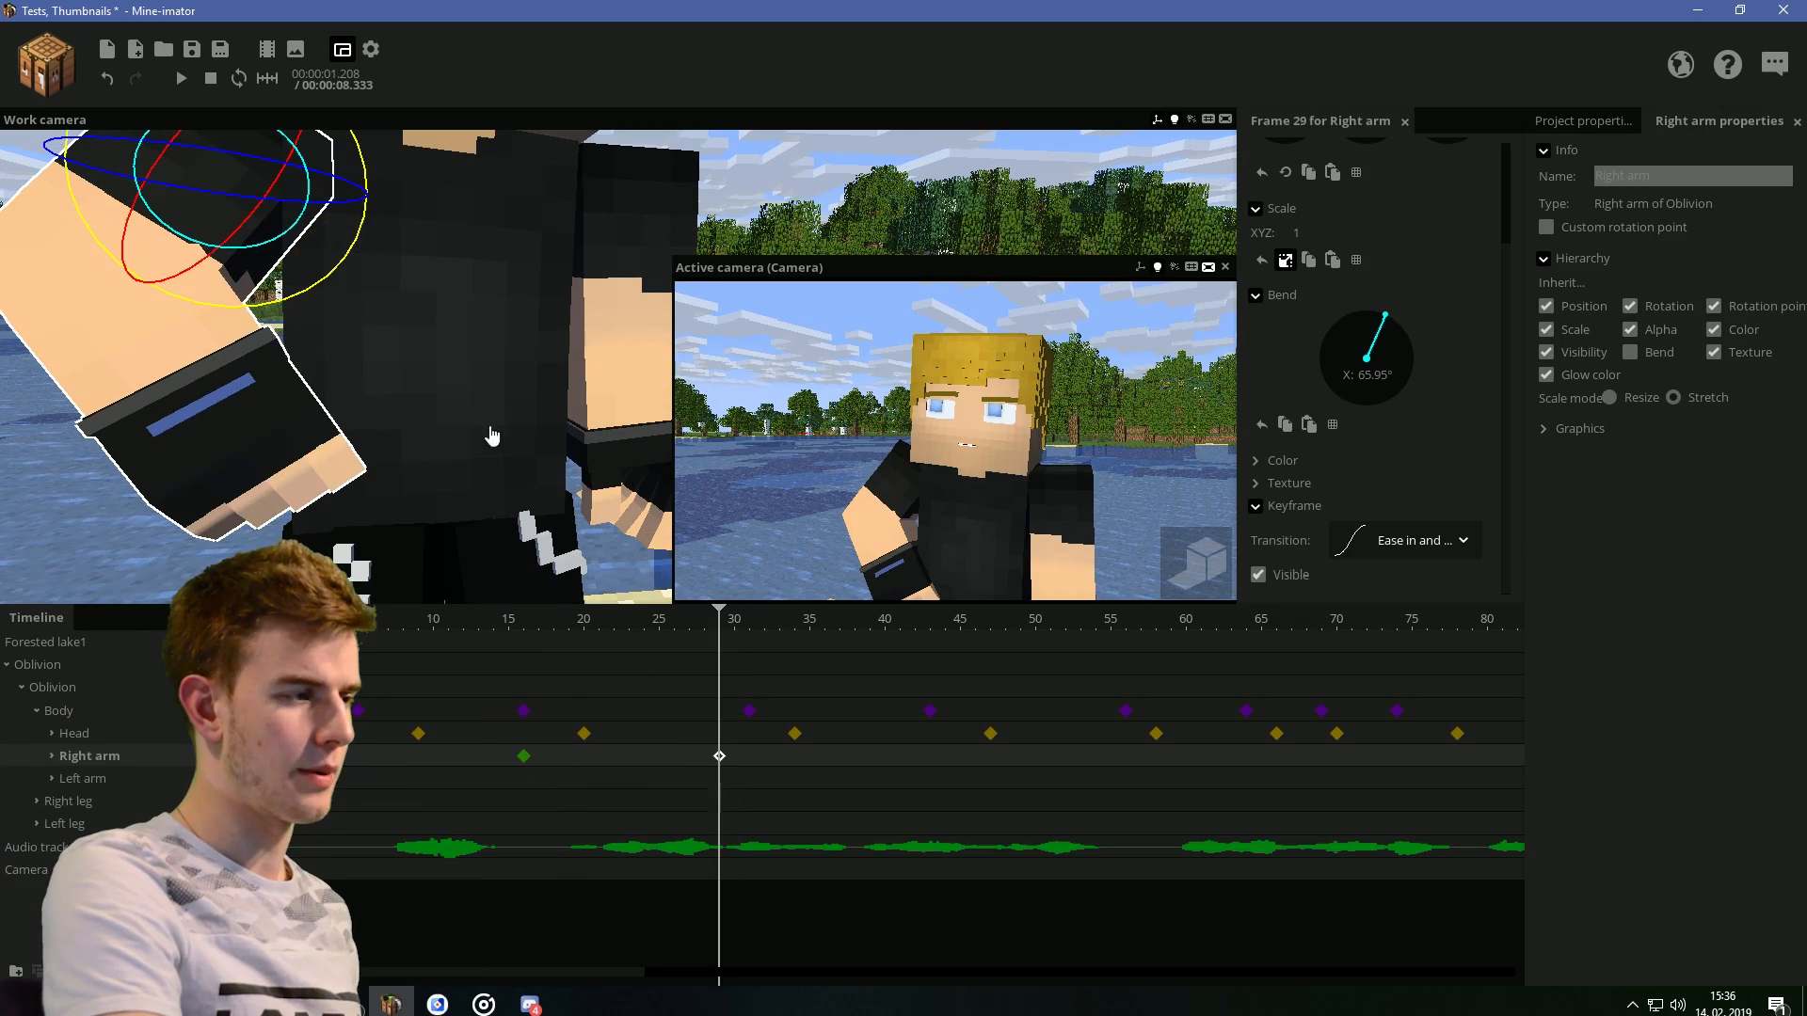
Add a Right arm keyframe at frame 23 with the forearm swung outward and an X bend of 48.95°
left_click_drag(466, 342, 480, 428)
left_click_drag(371, 321, 273, 209)
left_click_drag(358, 263, 414, 280)
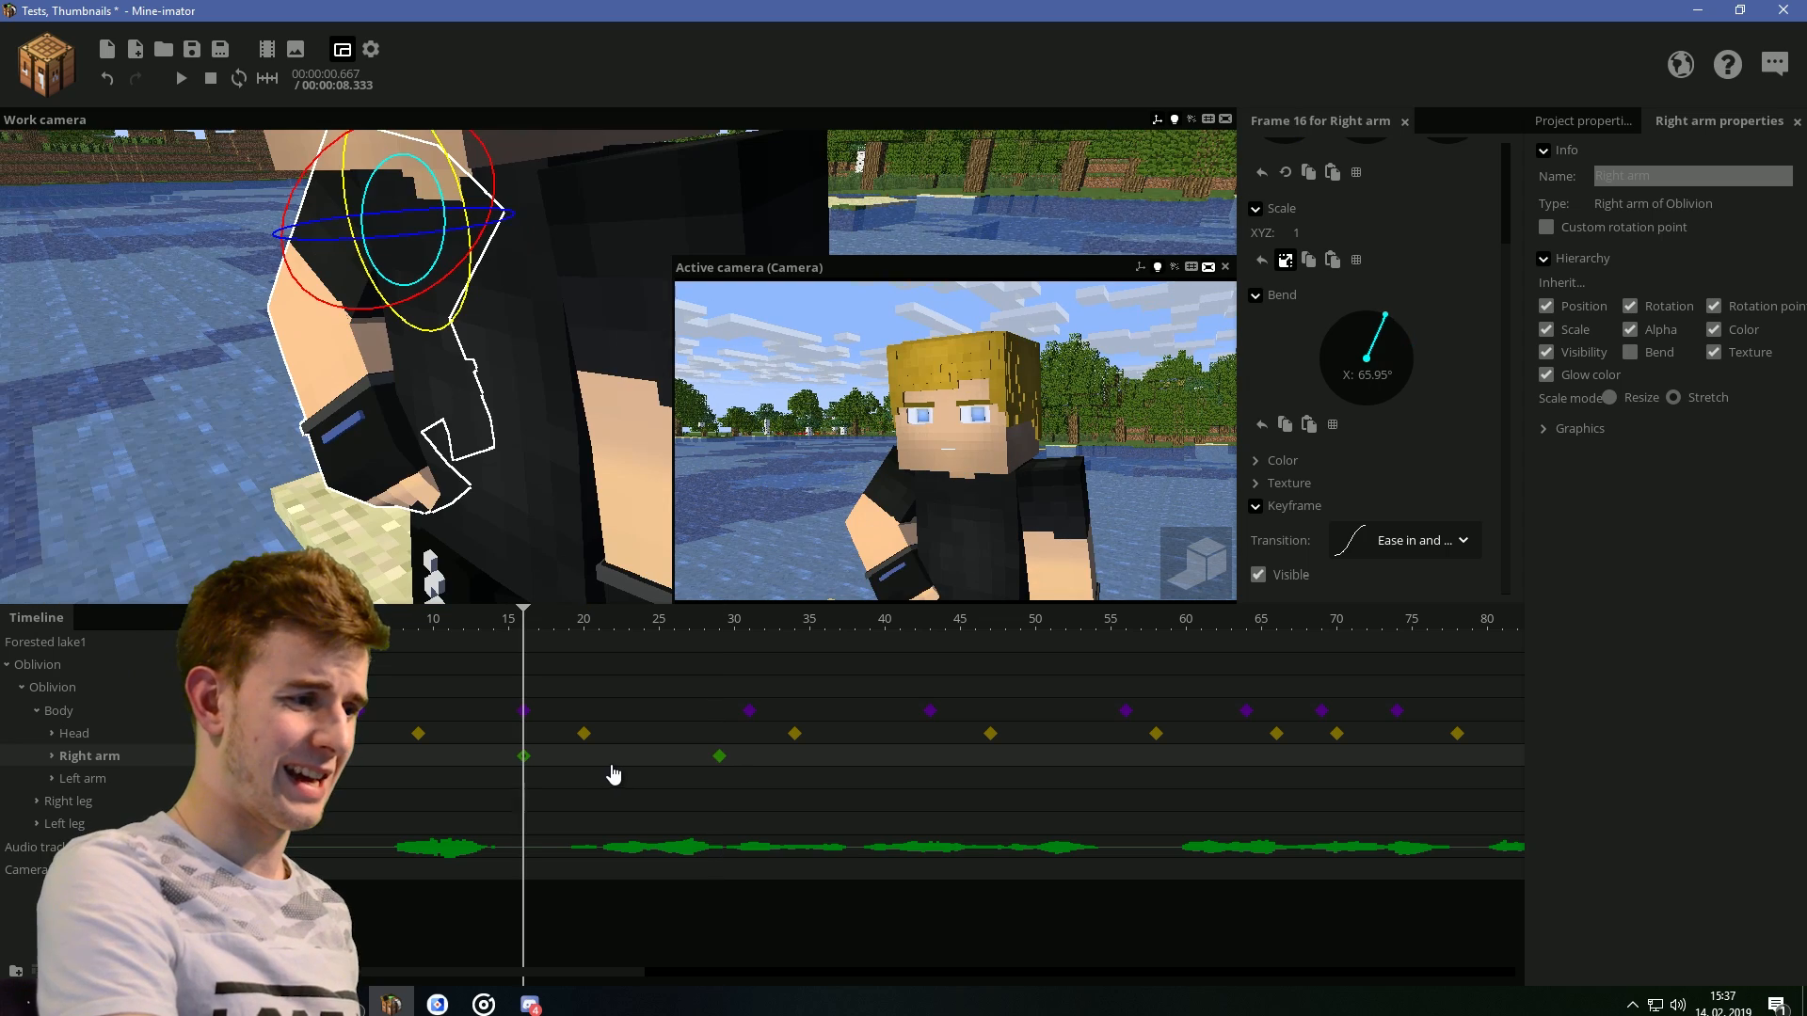
left_click(629, 766)
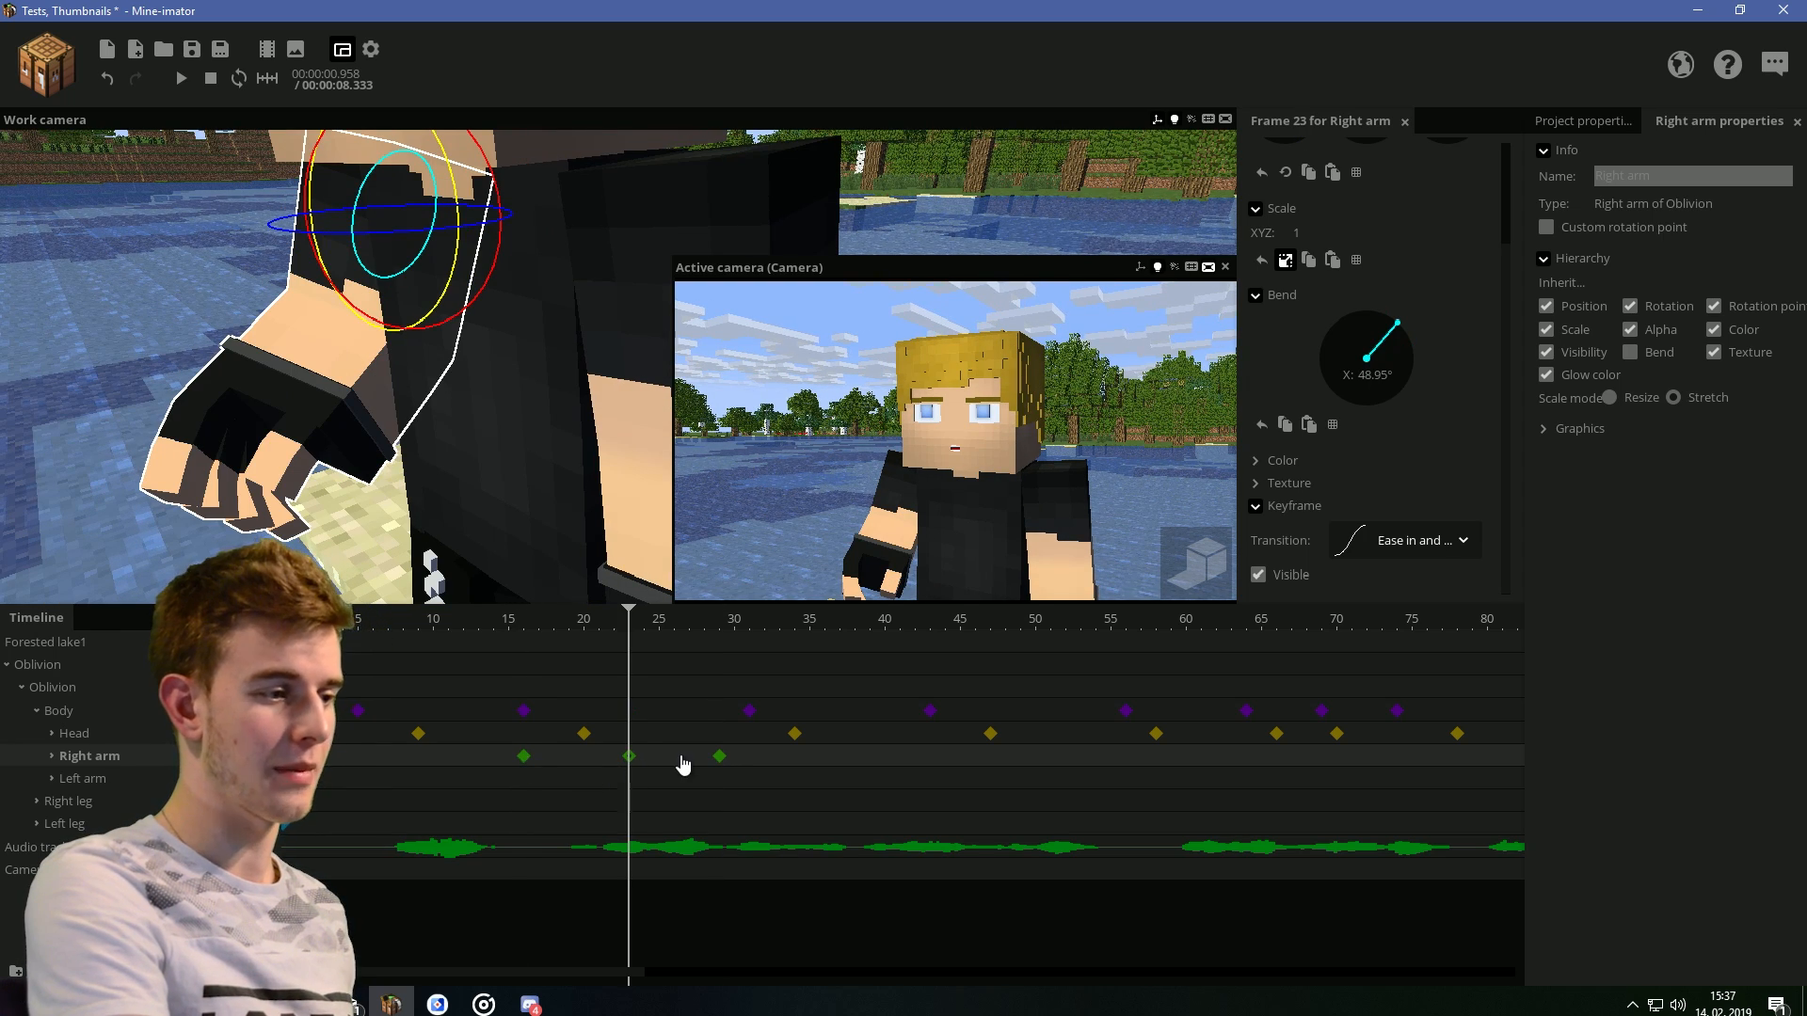
Give the Right arm an ease in transition at frame 16, ease out at frame 23, and an X bend of 76.64° at frame 23
left_click(524, 756)
left_click(1384, 544)
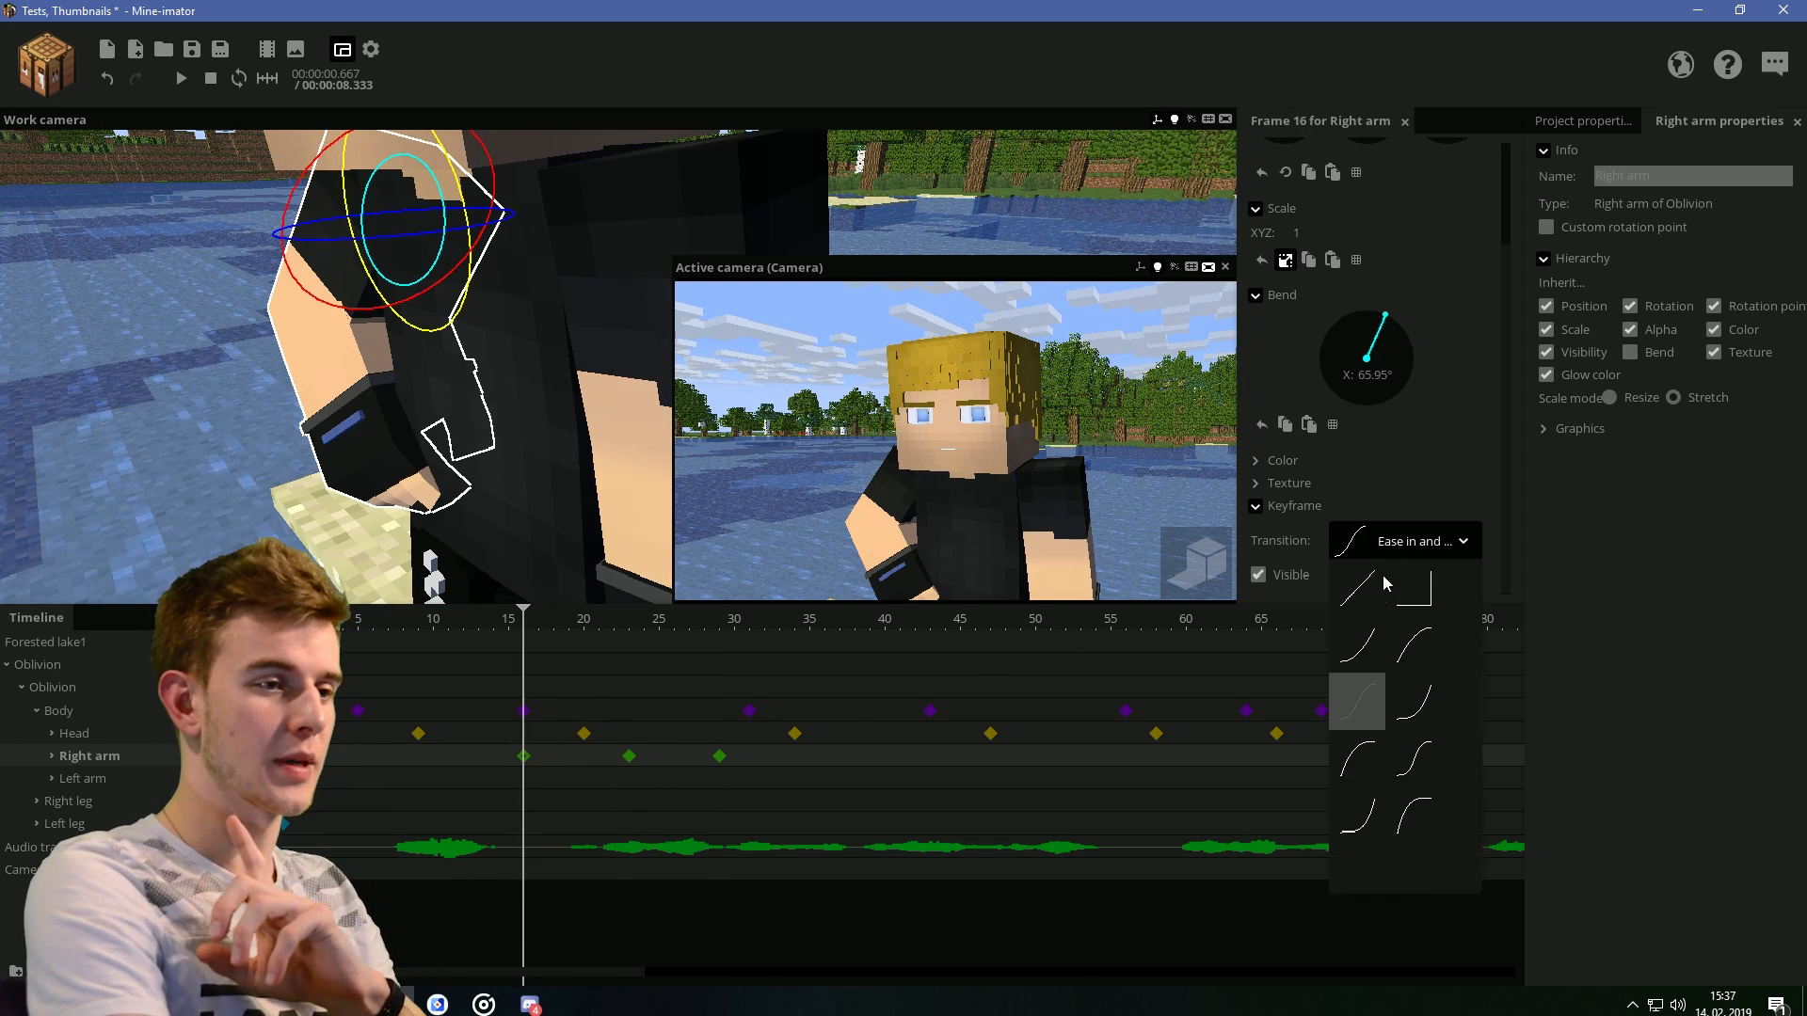
left_click(1364, 651)
left_click(629, 755)
left_click(1404, 541)
left_click(1414, 647)
left_click_drag(520, 617, 478, 613)
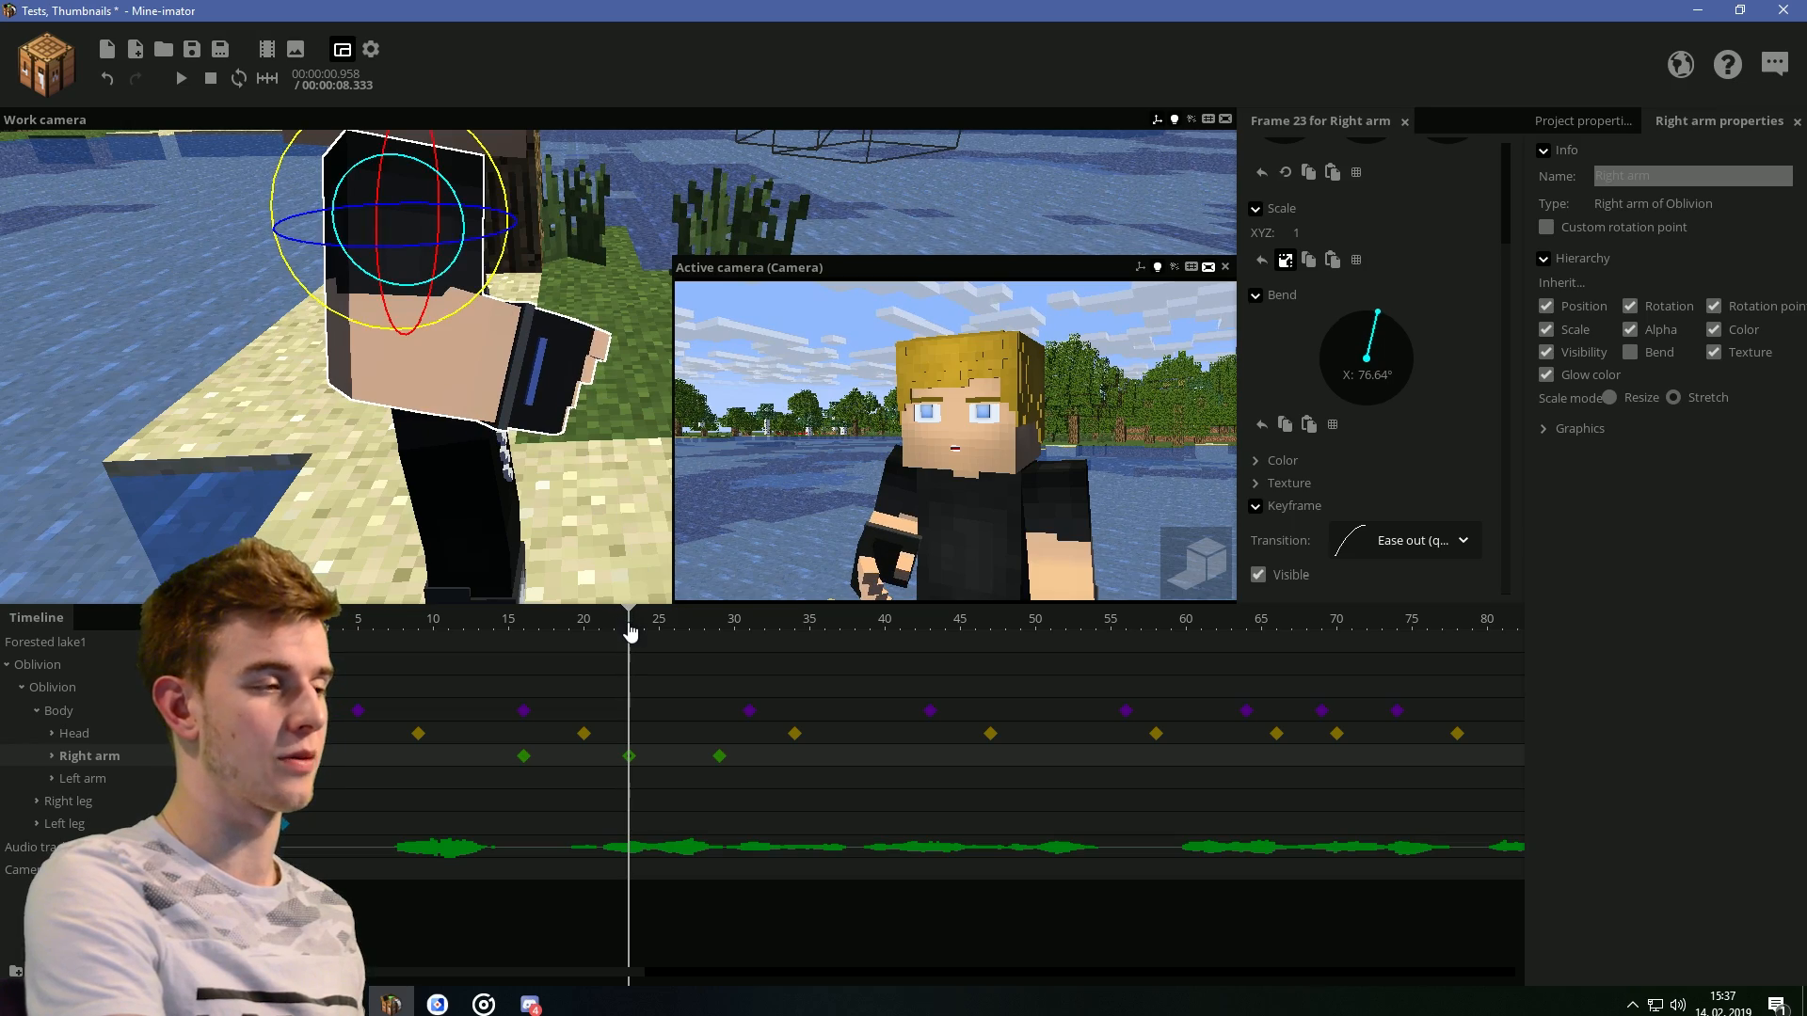
left_click_drag(616, 632, 455, 614)
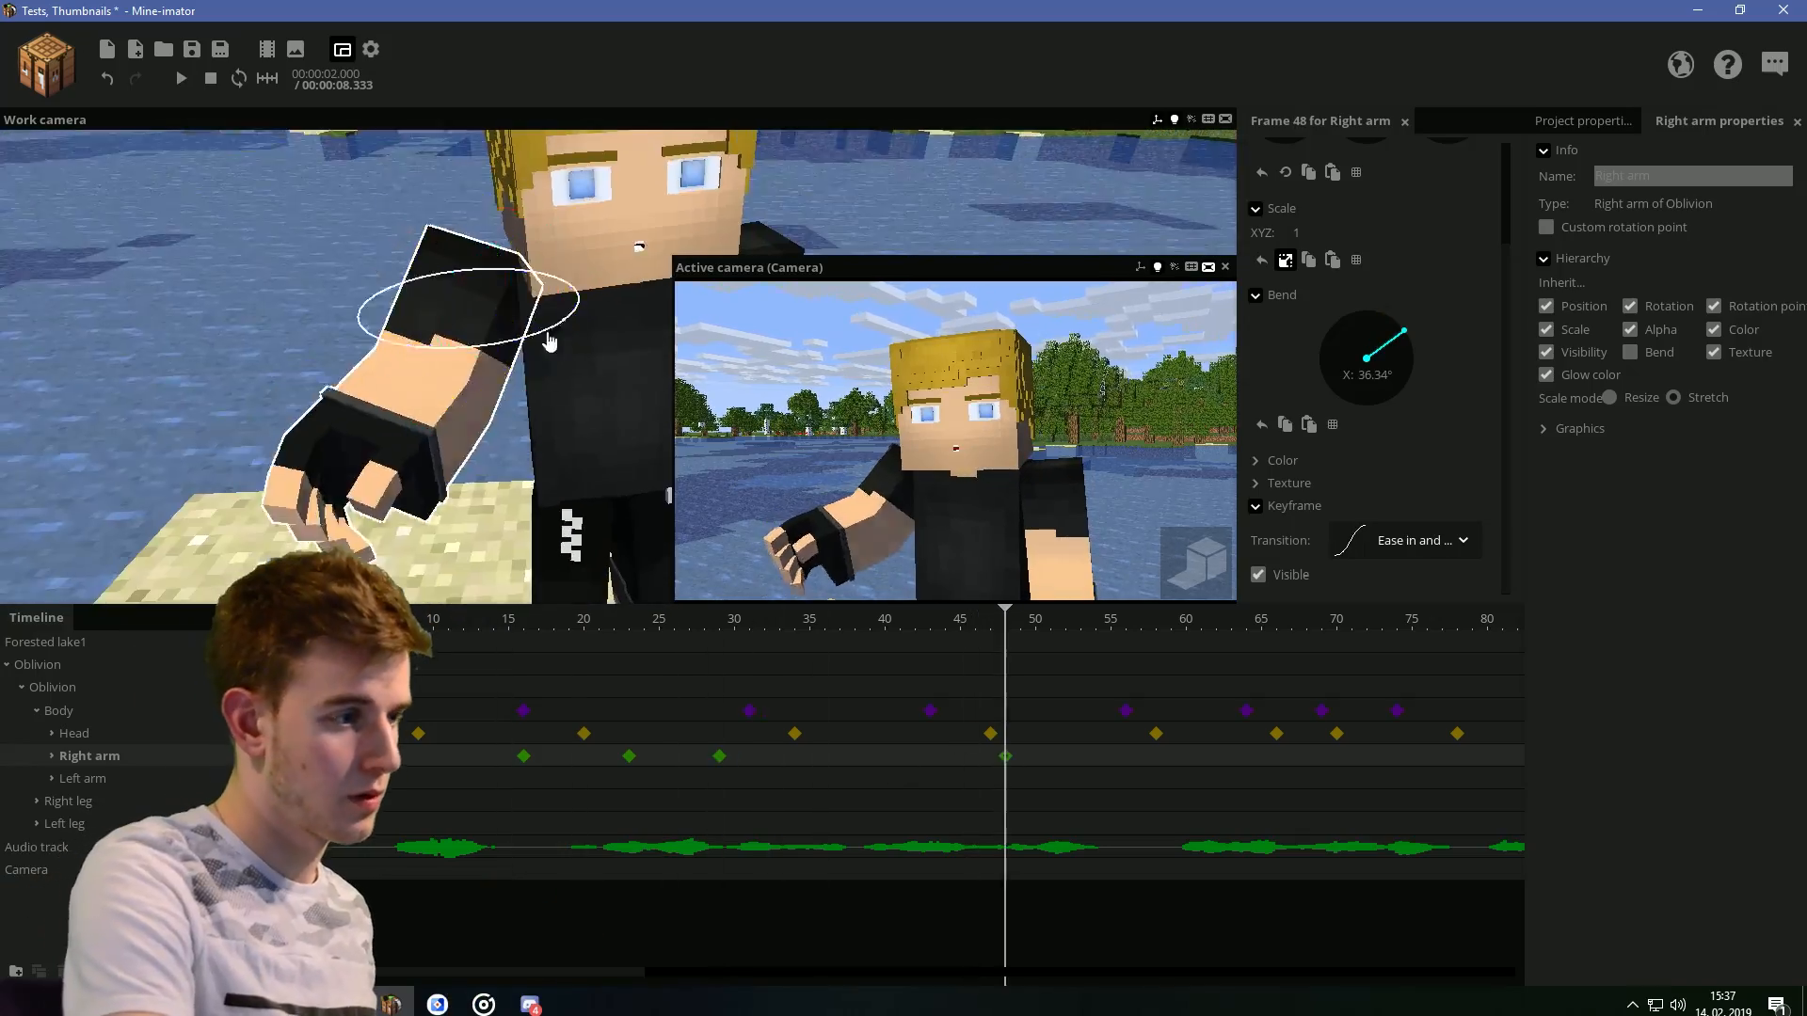
Pose the Right arm outward at frame 48 with an X bend of 53.15° and play back the gesture
left_click_drag(536, 351, 562, 362)
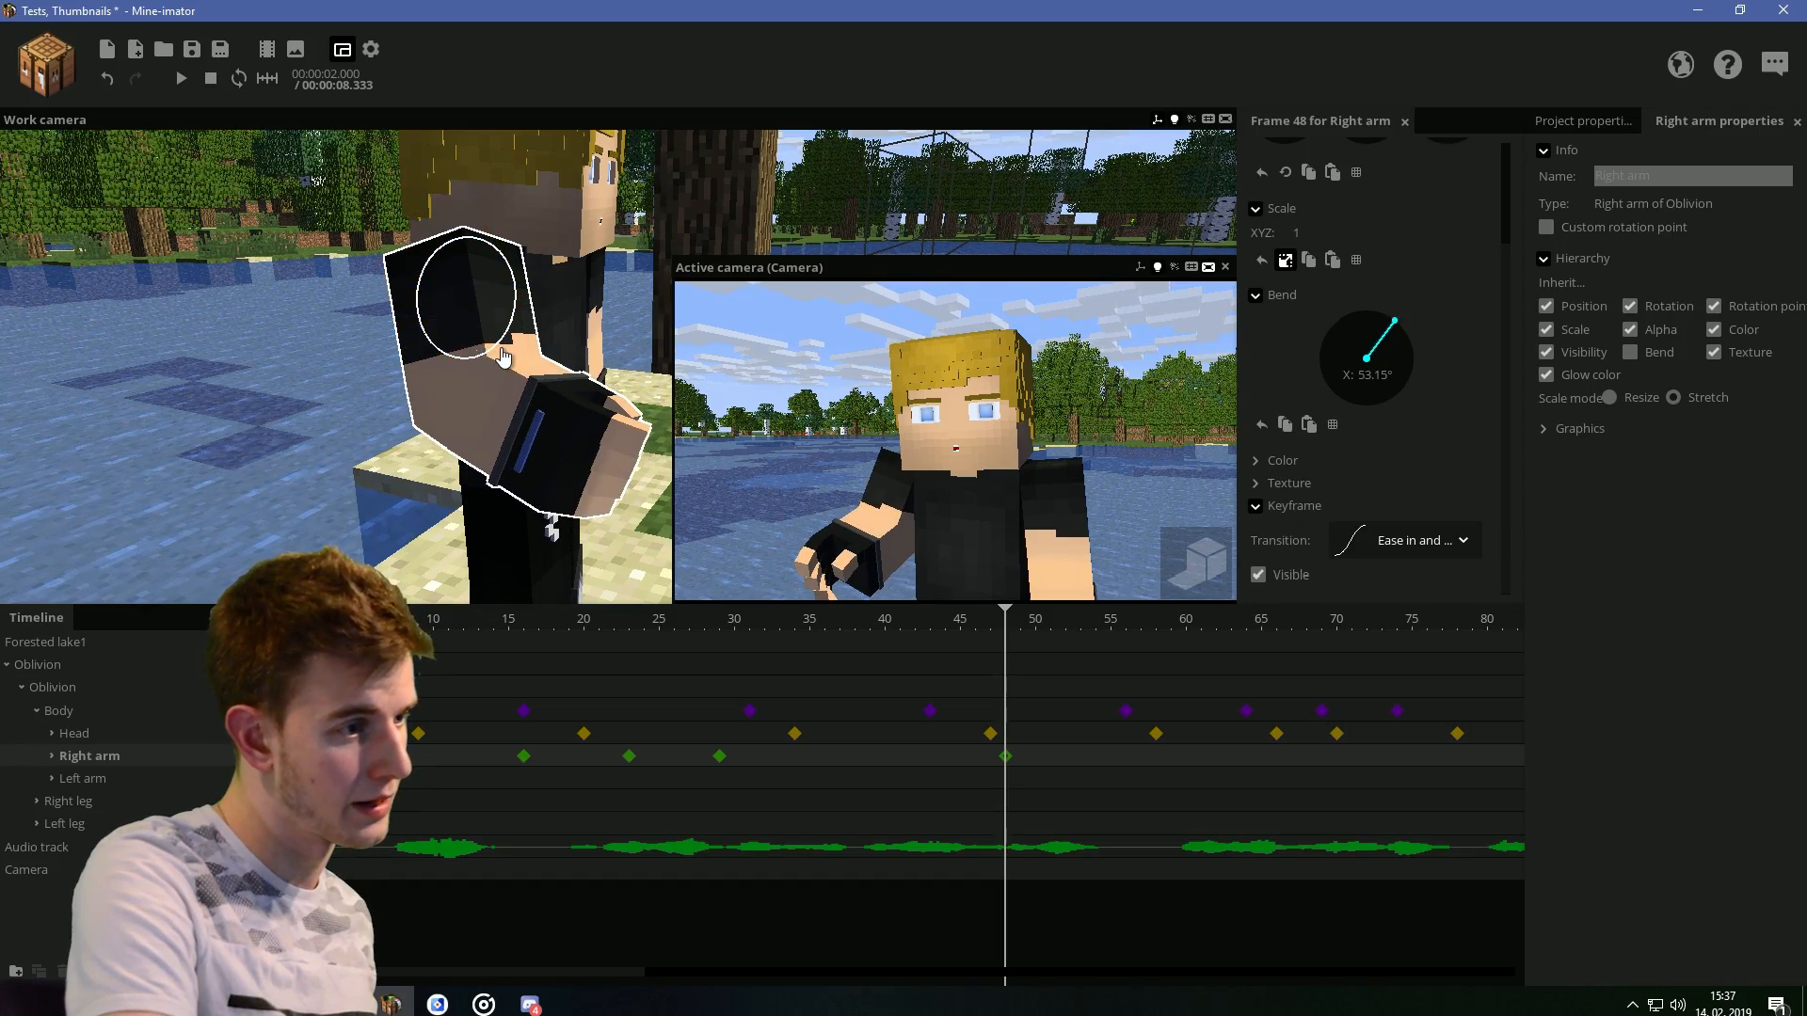
key("space")
key("space")
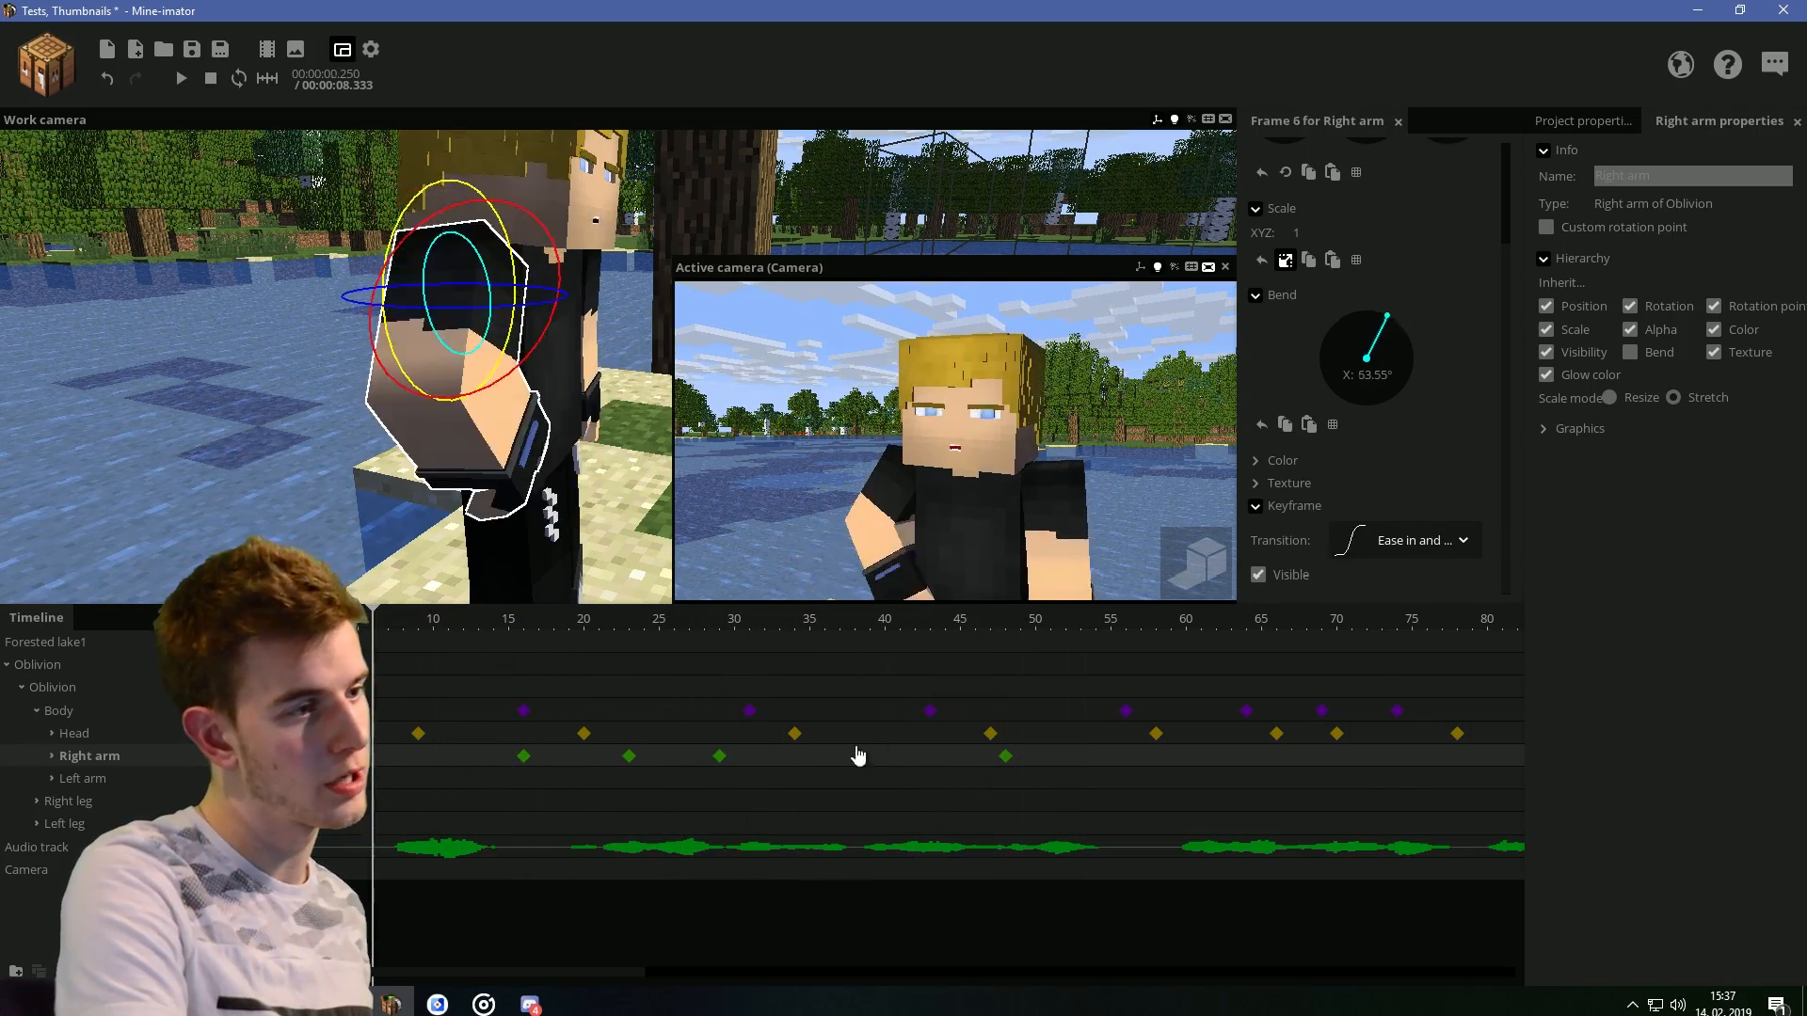
Give the Right arm keyframe at frame 29 a gentler ease in and out transition, deselect the arm and save the project
left_click(719, 755)
left_click(1421, 540)
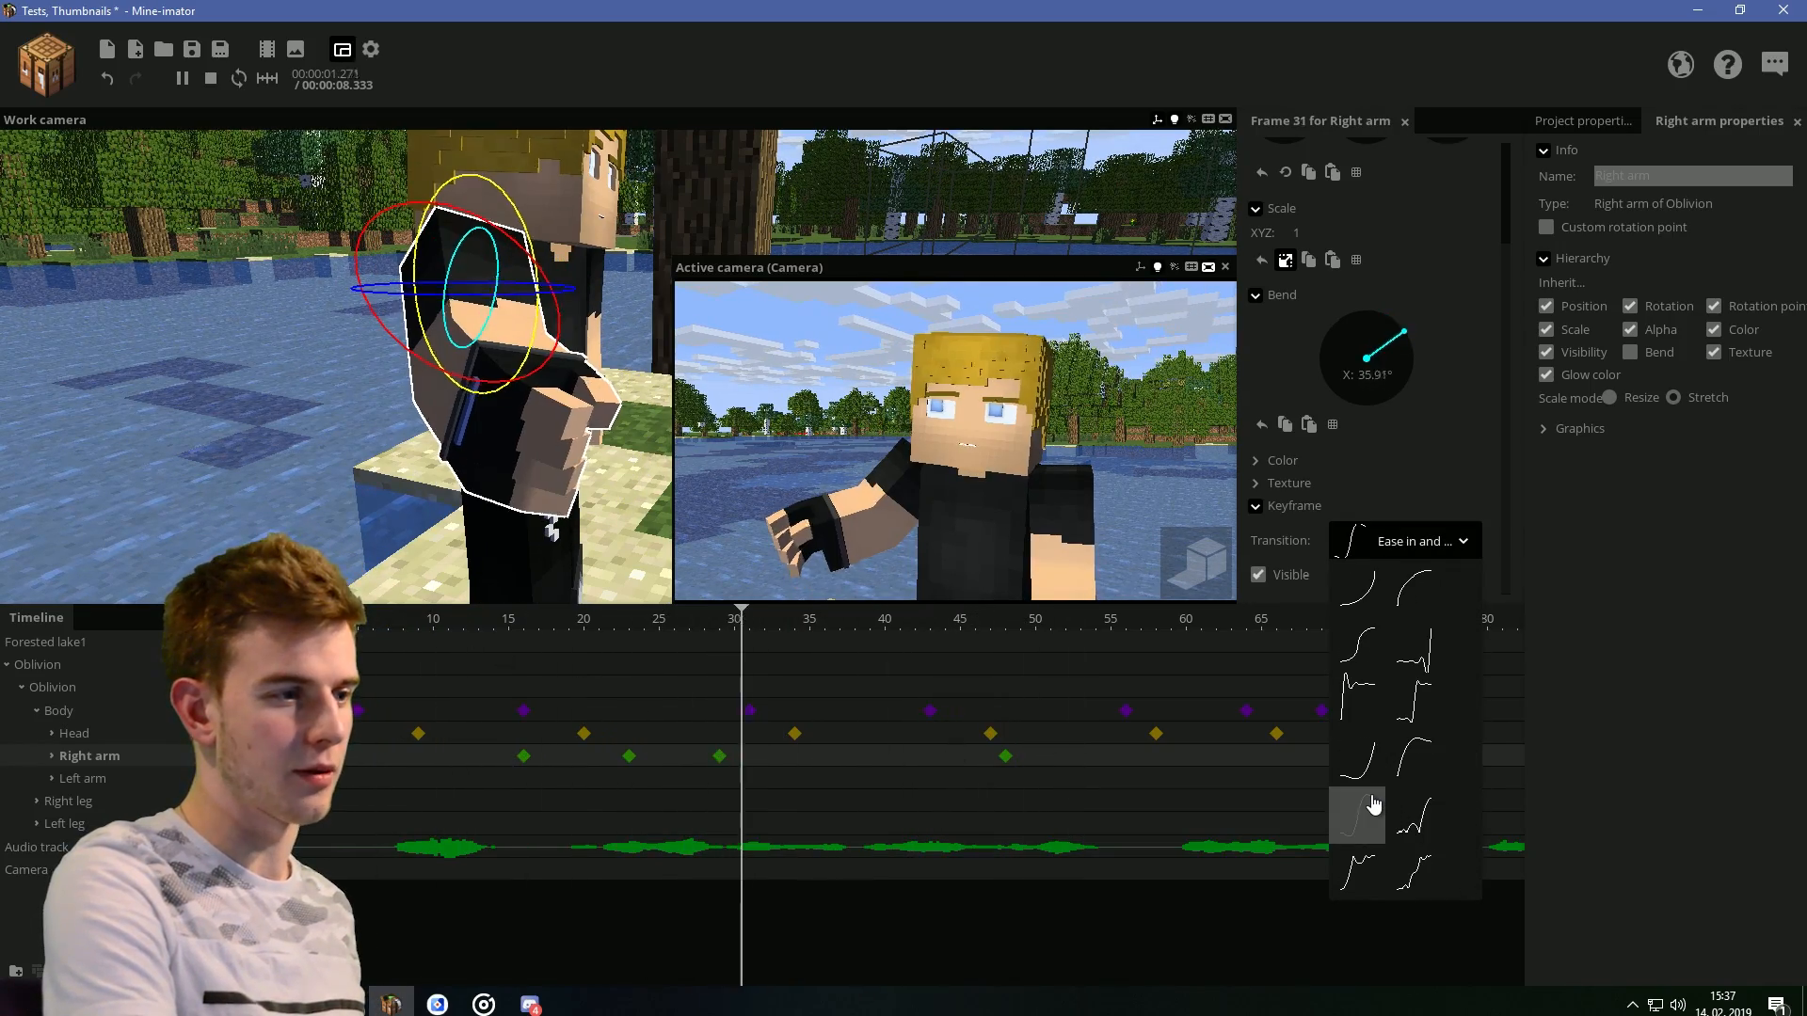
left_click(1421, 540)
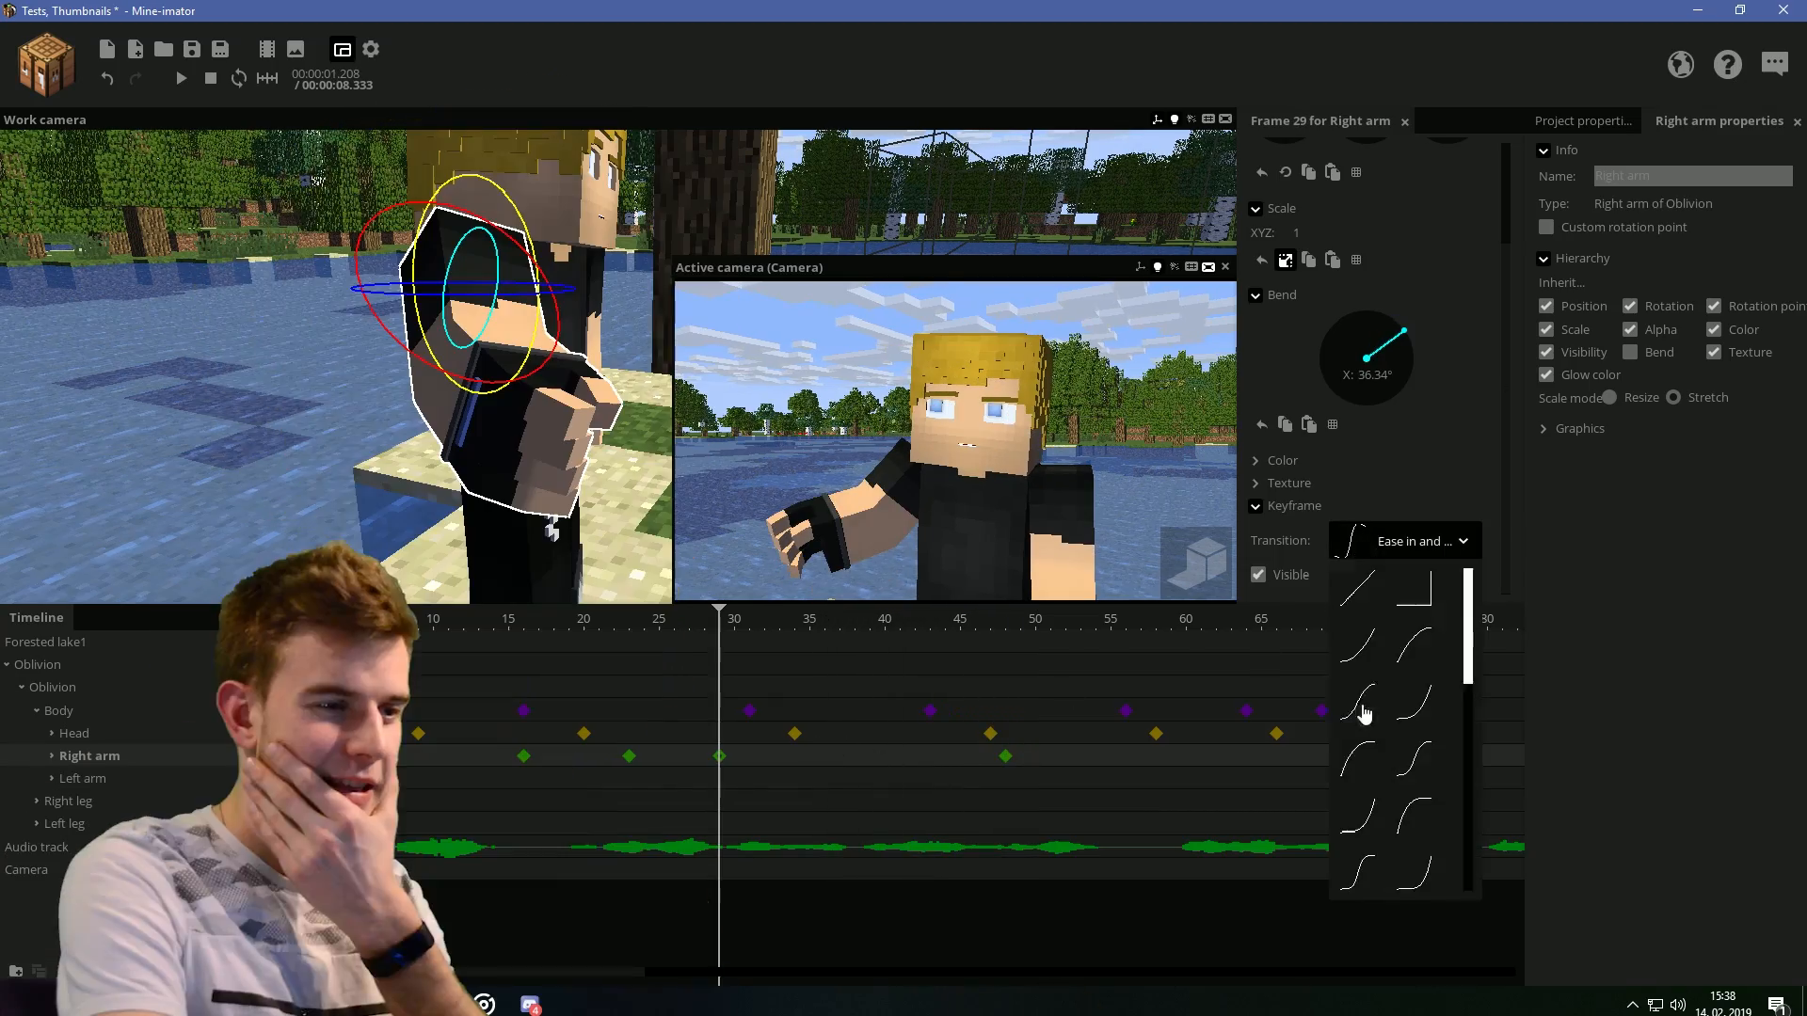
left_click(1363, 718)
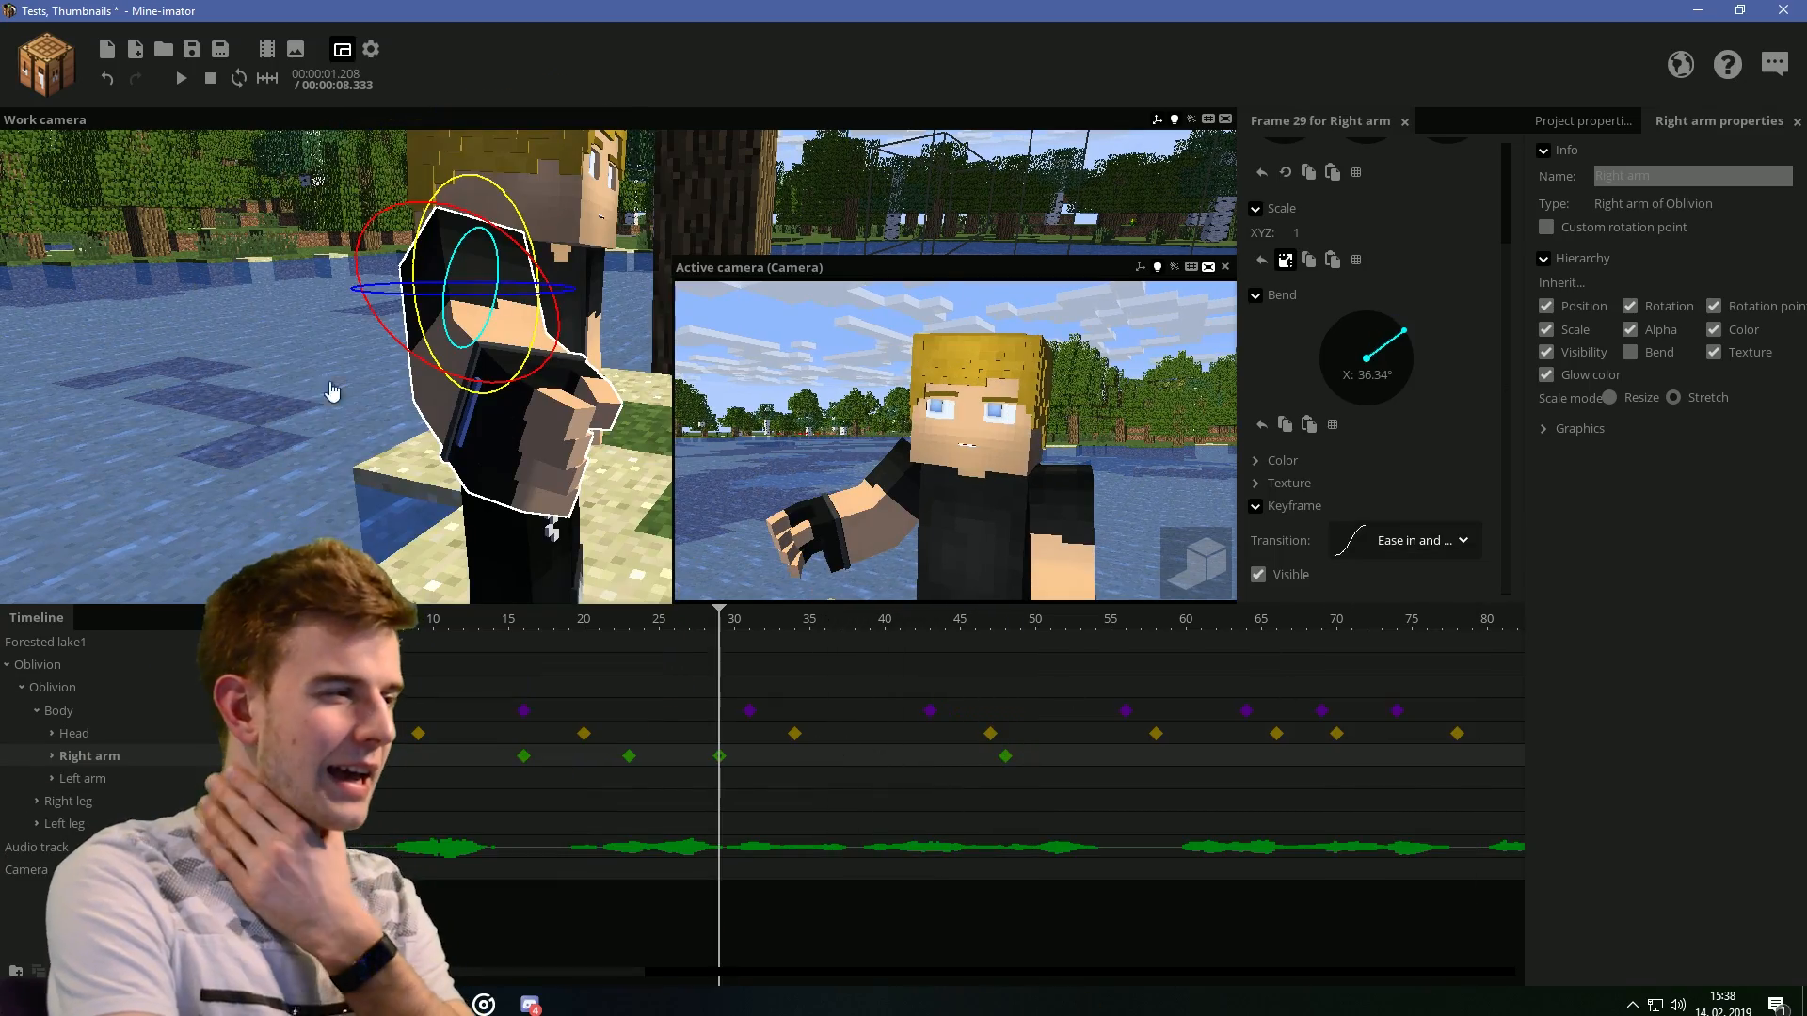
left_click(221, 396)
key("ctrl+s")
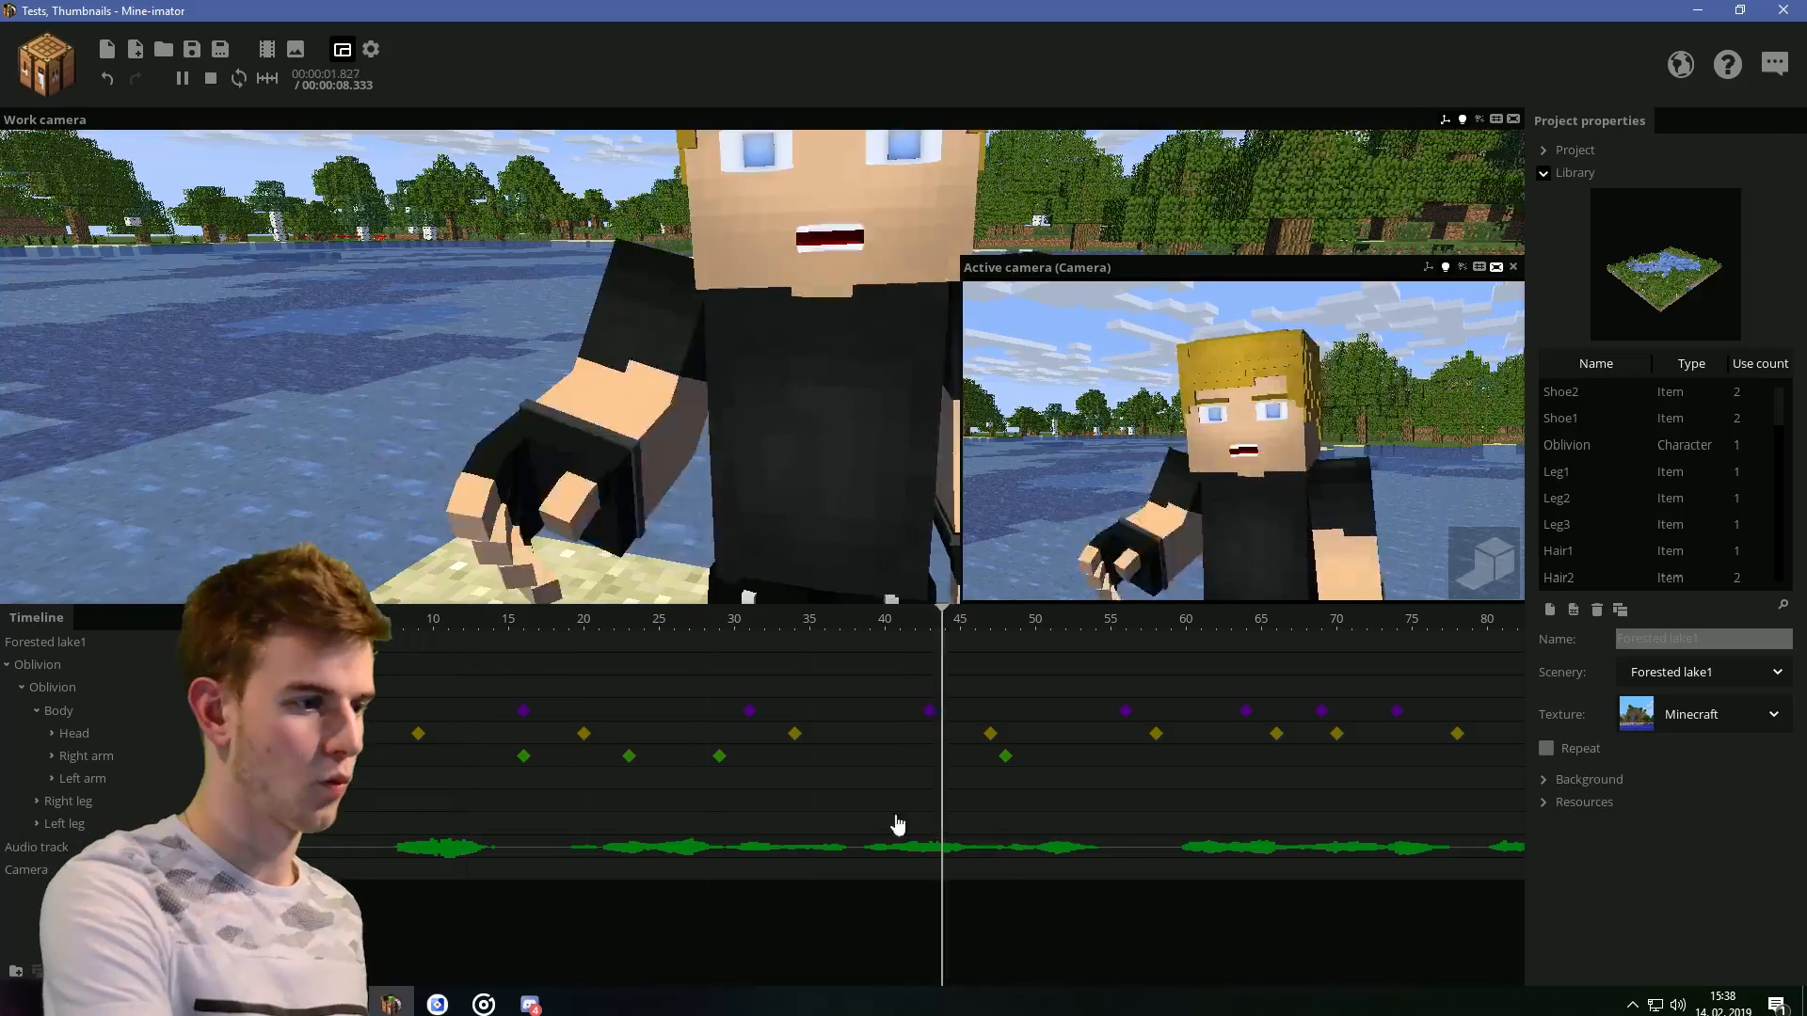
Add Right arm keyframes at frames 42, 55, 65 and 71, lowering the arm at frame 71, and save the project
left_click(915, 757)
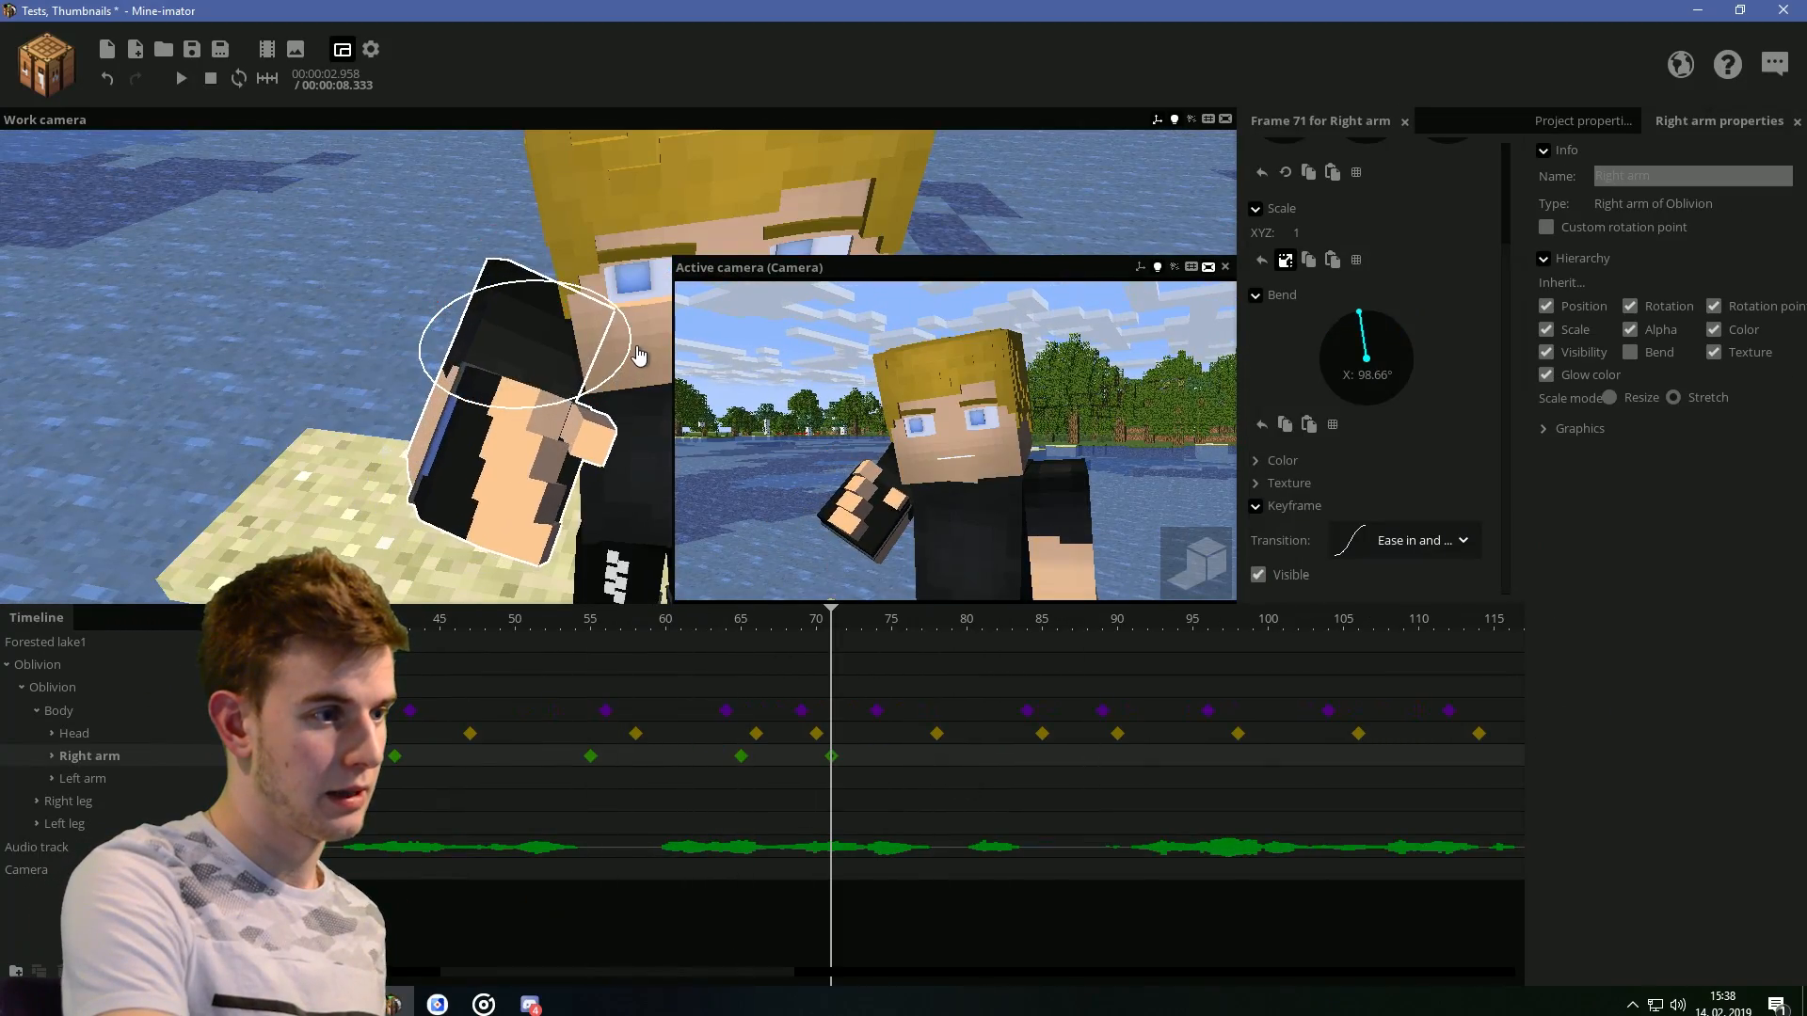
key("space")
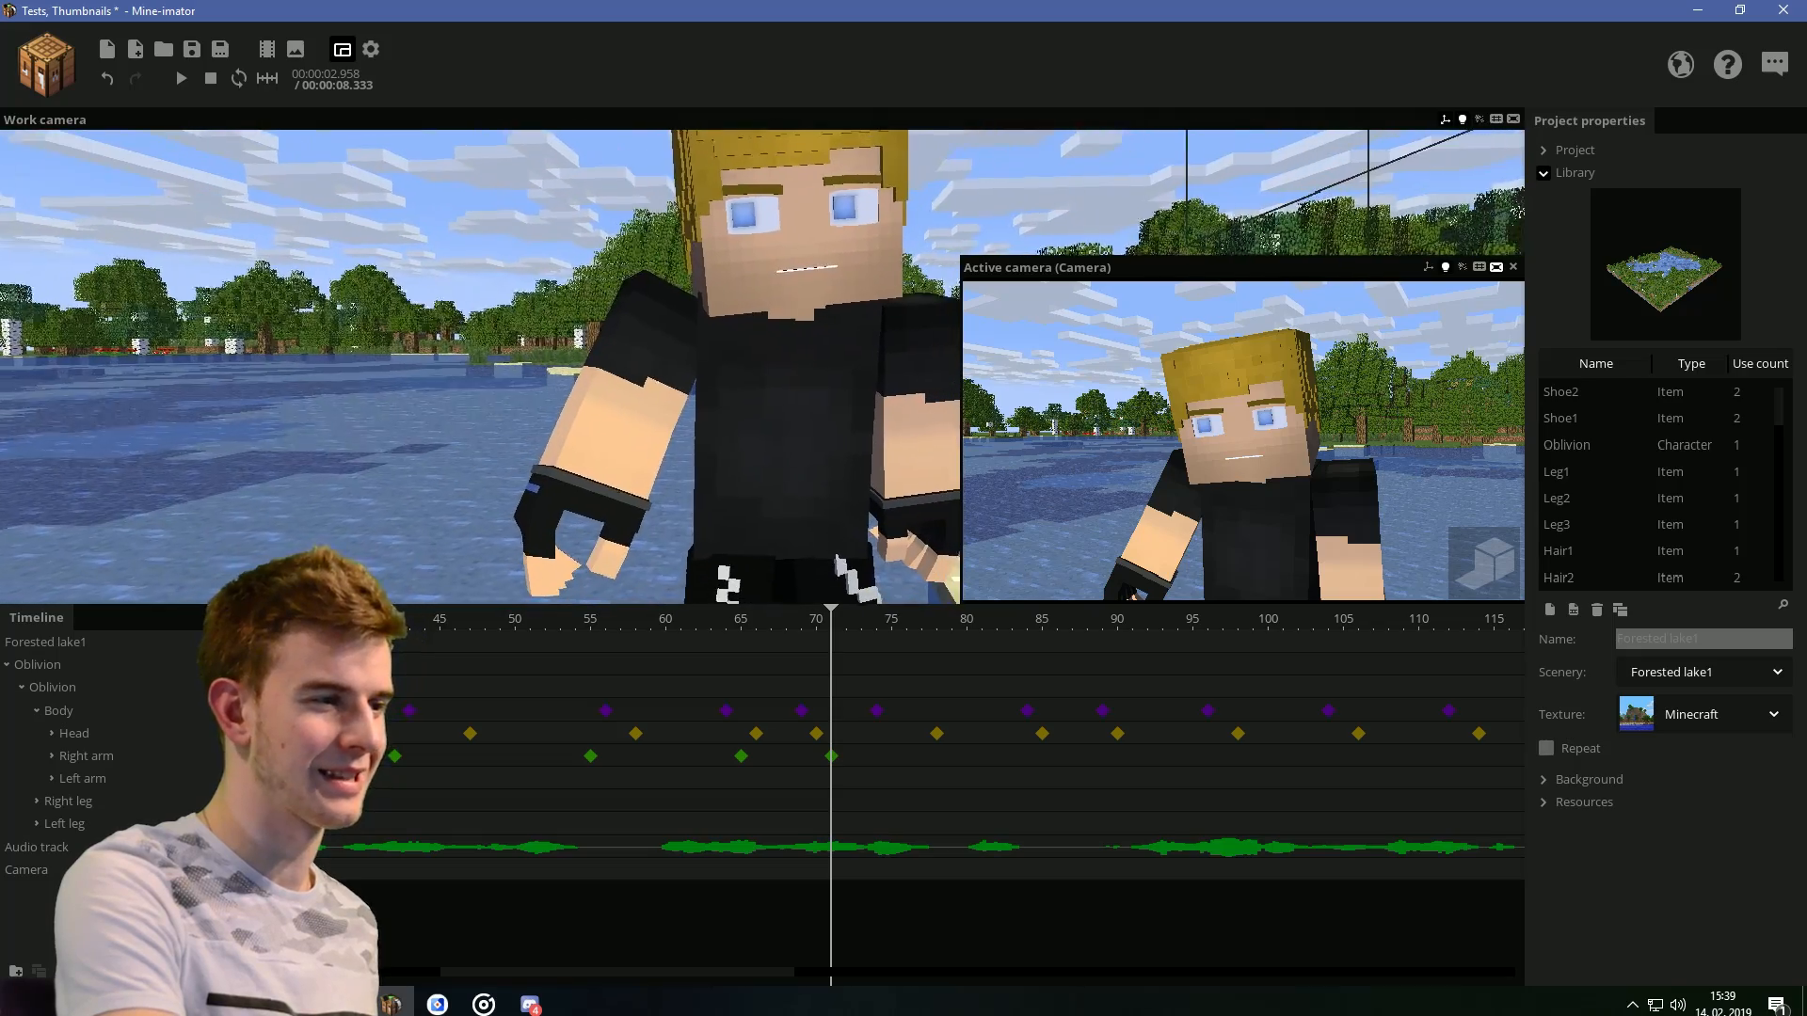
key("ctrl+s")
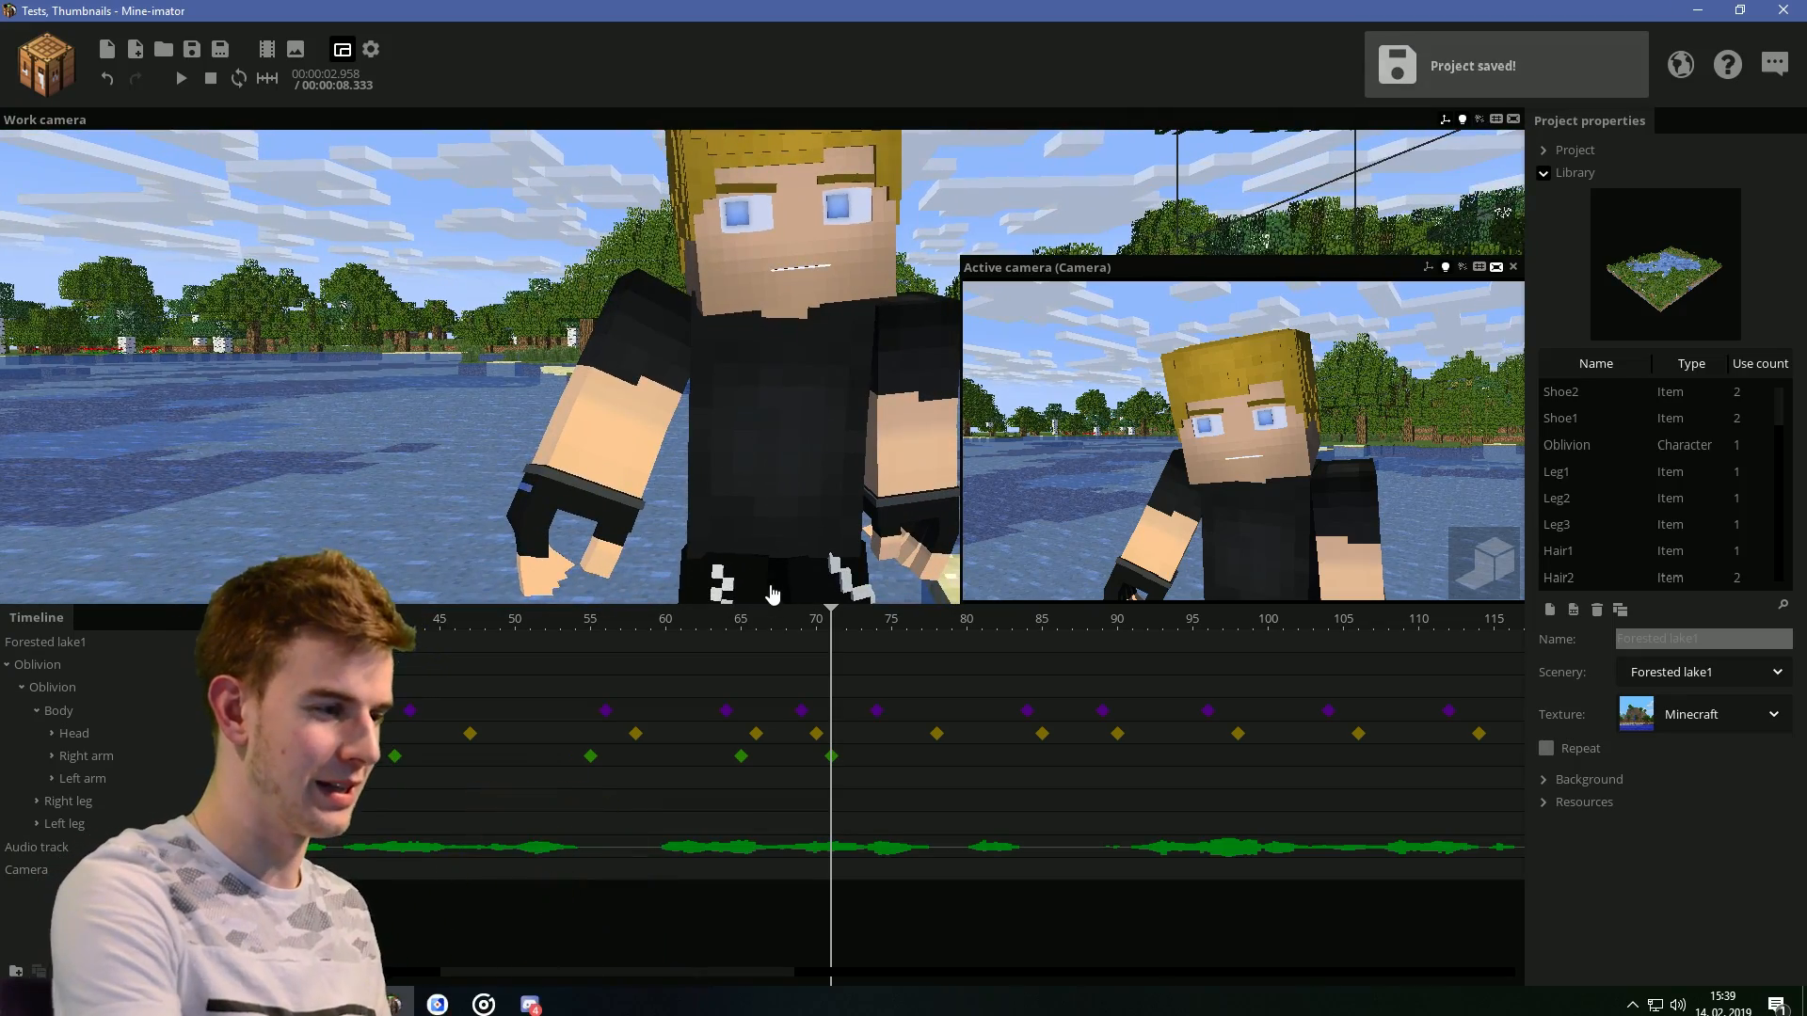
right_click_drag(709, 533, 710, 534)
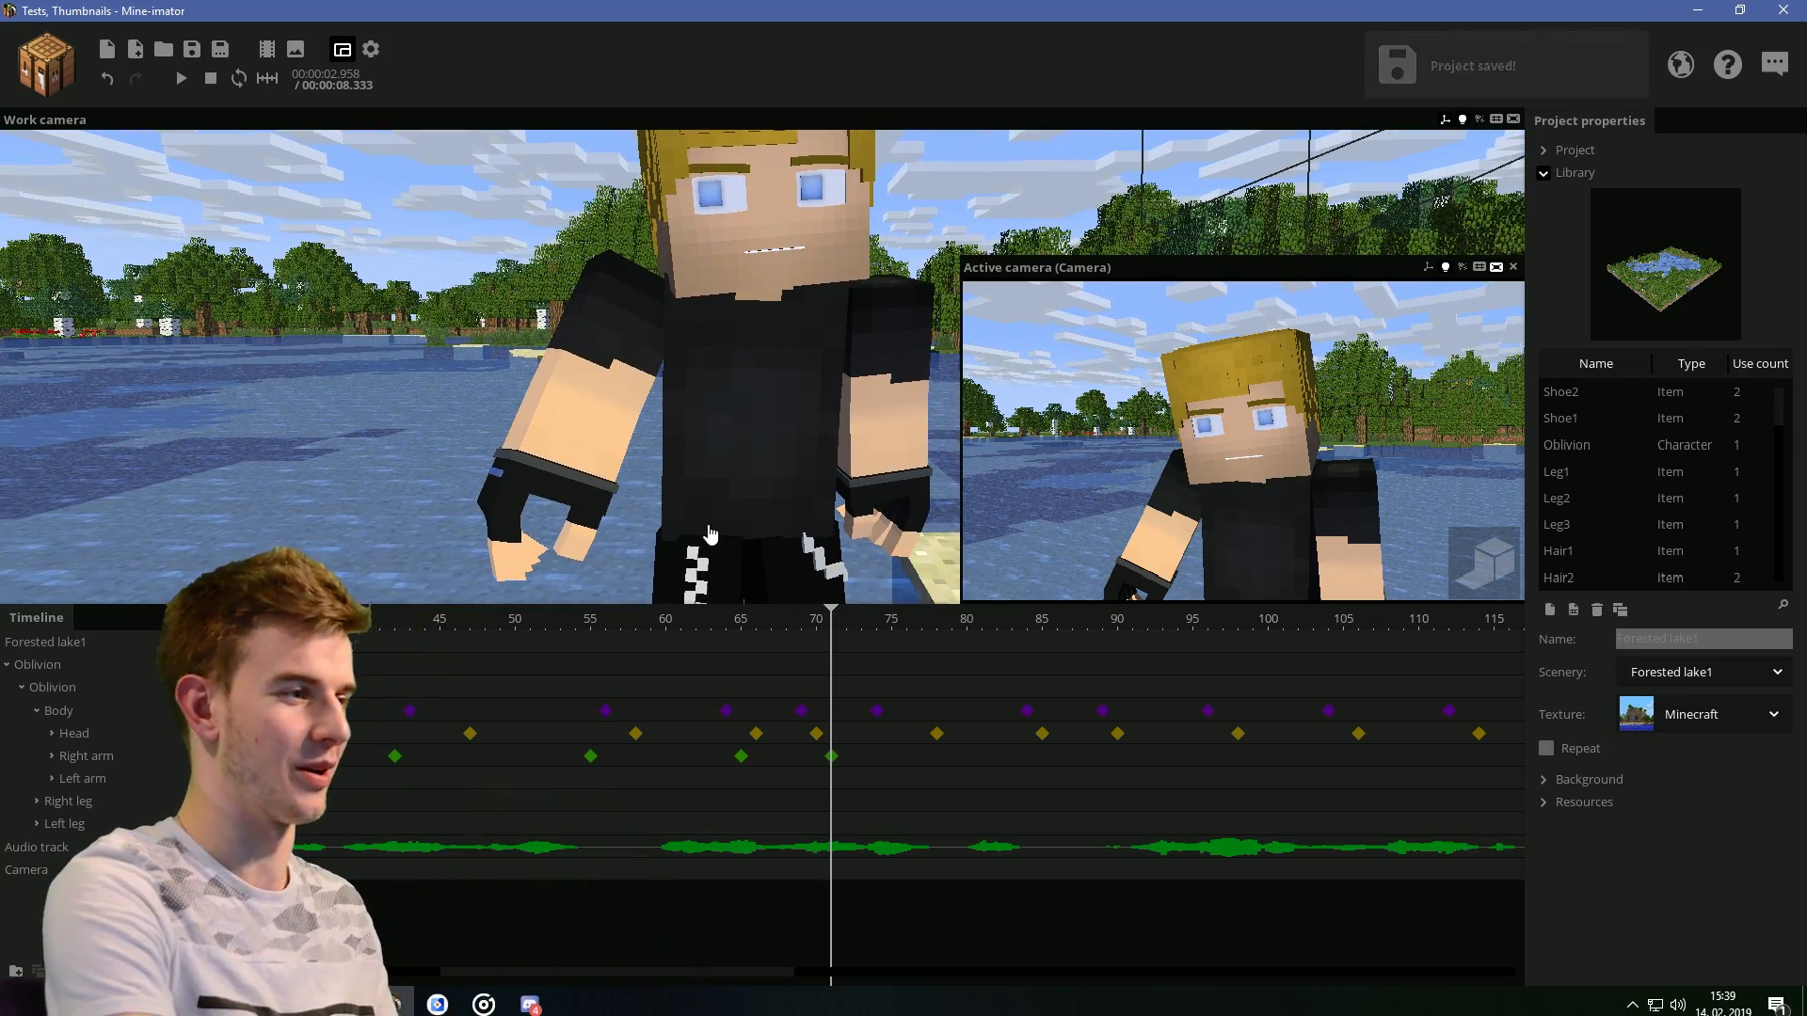
Pose the Right arm with an X bend of 58.91° and place its keyframe at frame 87
left_click(1003, 770)
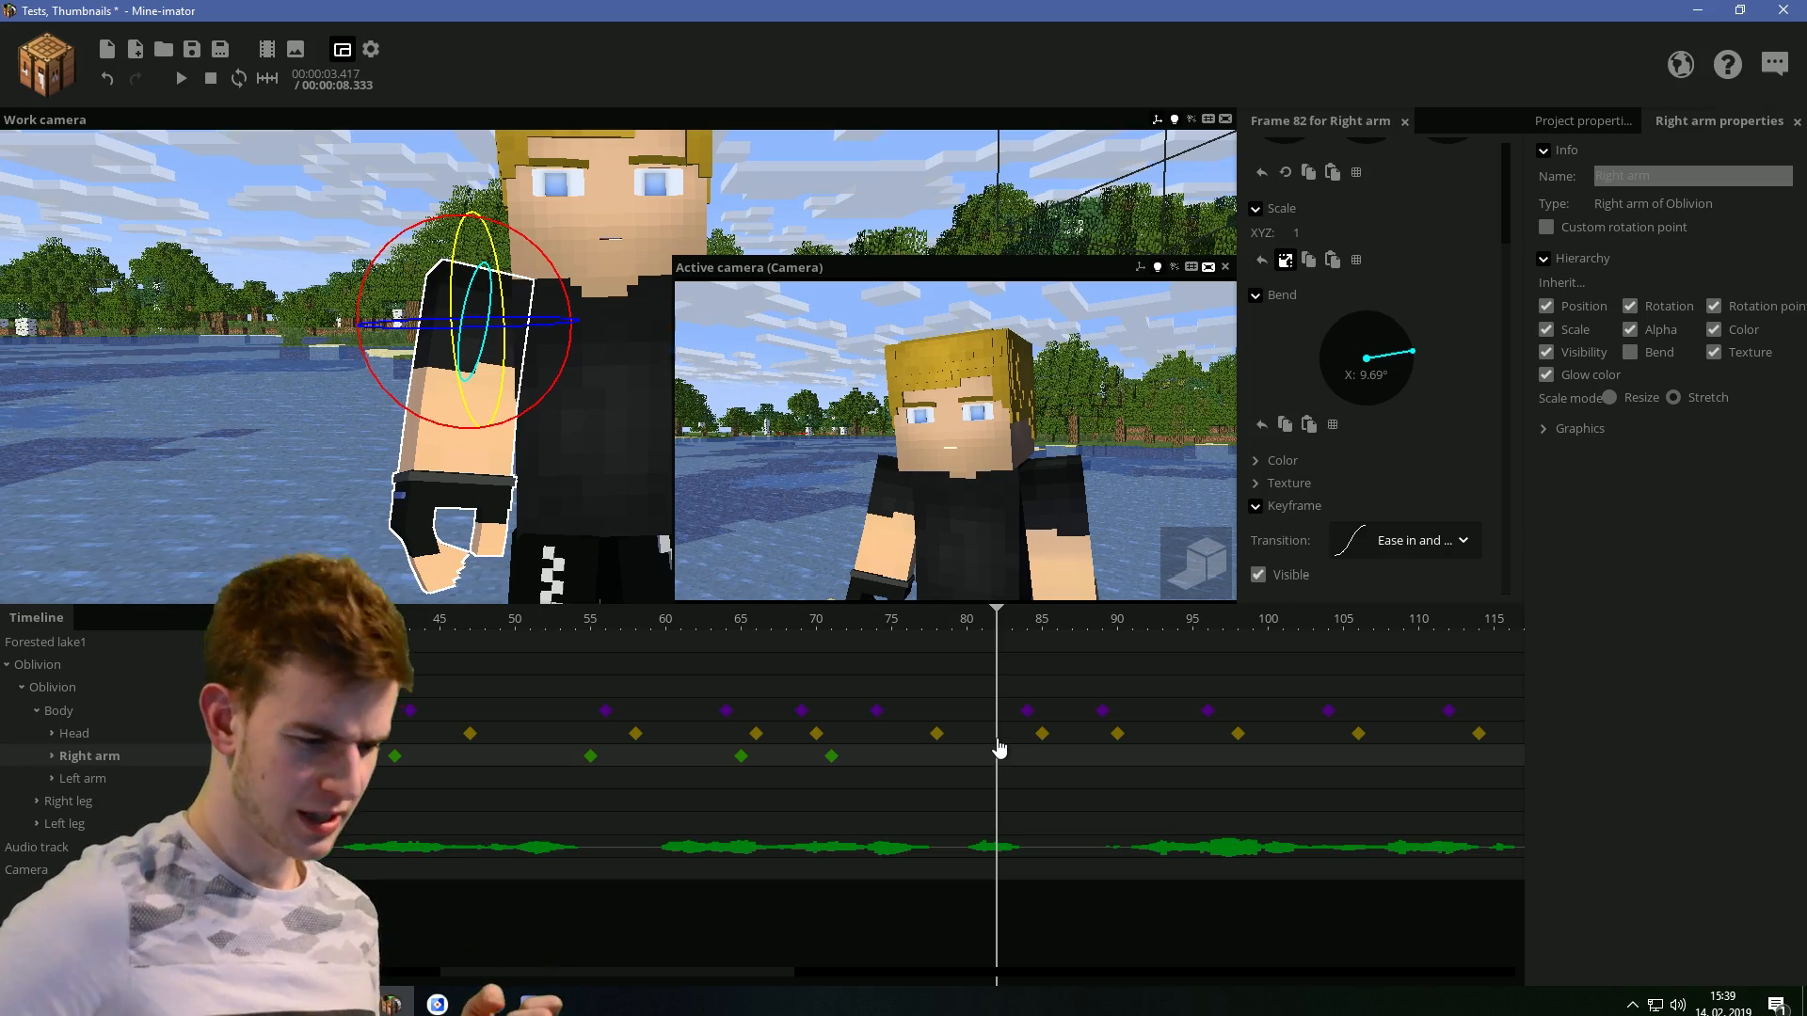
left_click_drag(625, 468, 617, 469)
left_click_drag(509, 384, 530, 391)
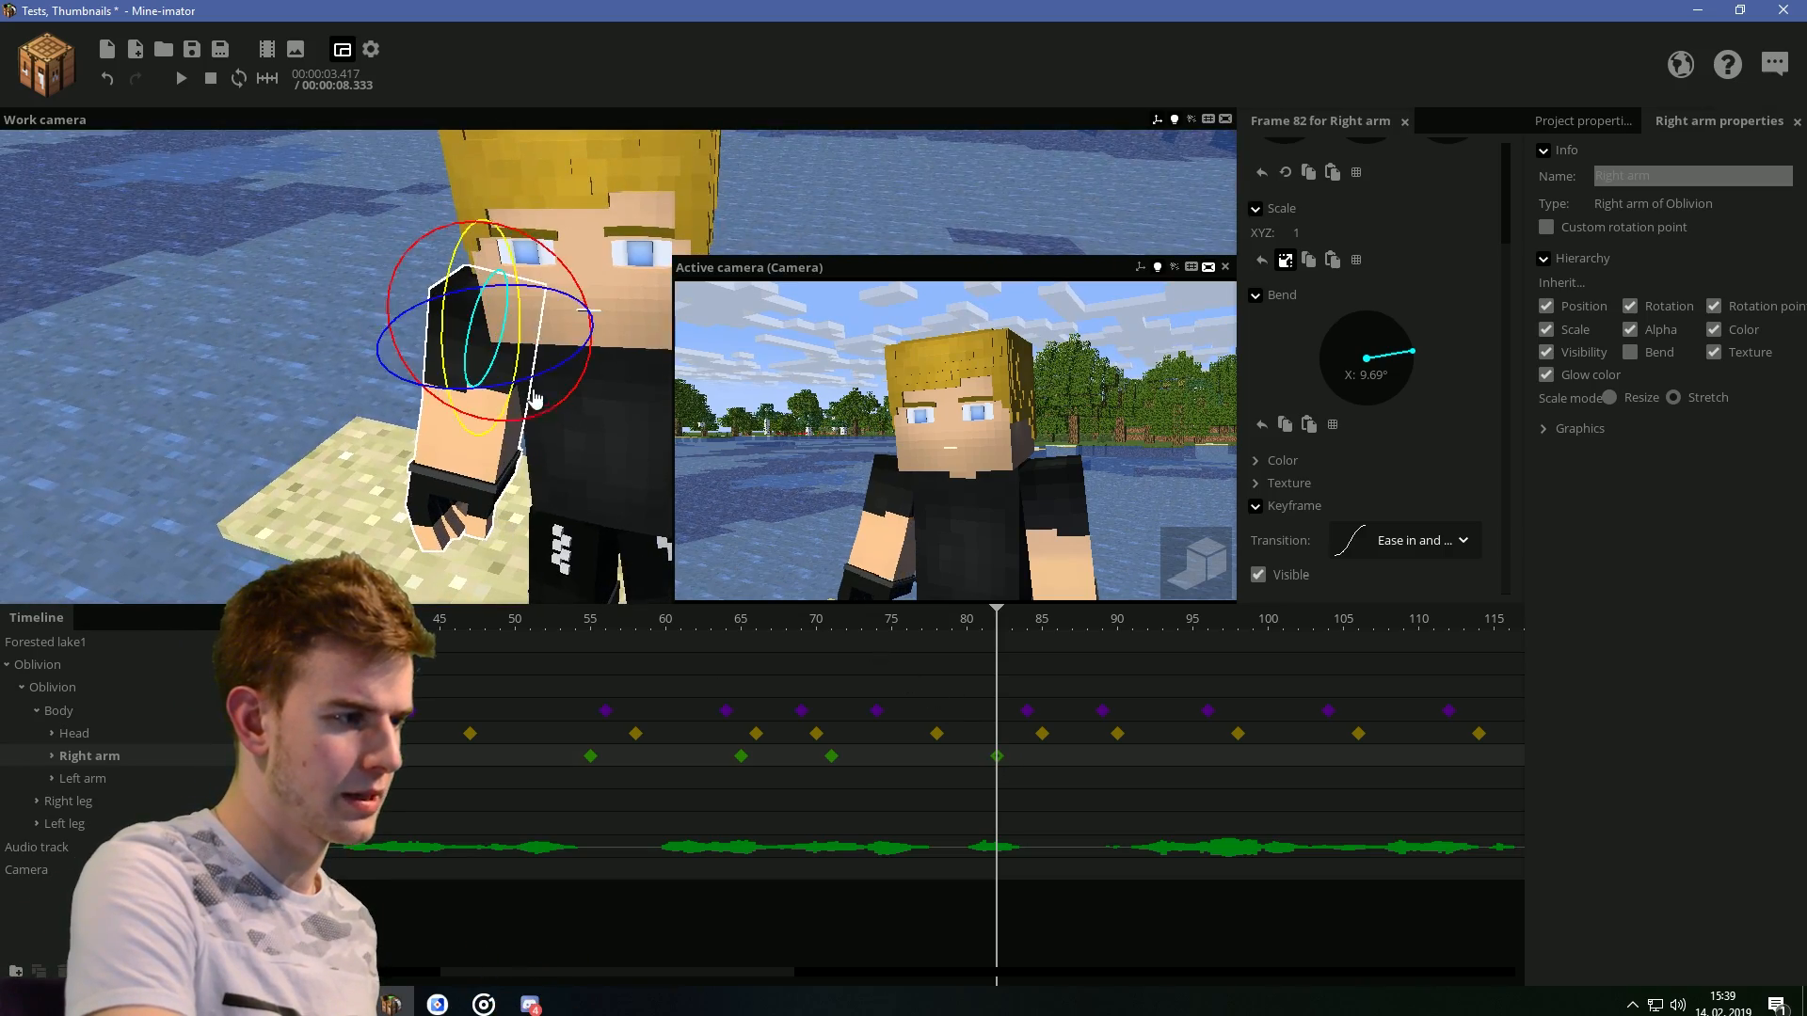
left_click_drag(579, 446, 578, 446)
left_click_drag(491, 387, 514, 395)
left_click_drag(501, 412, 480, 428)
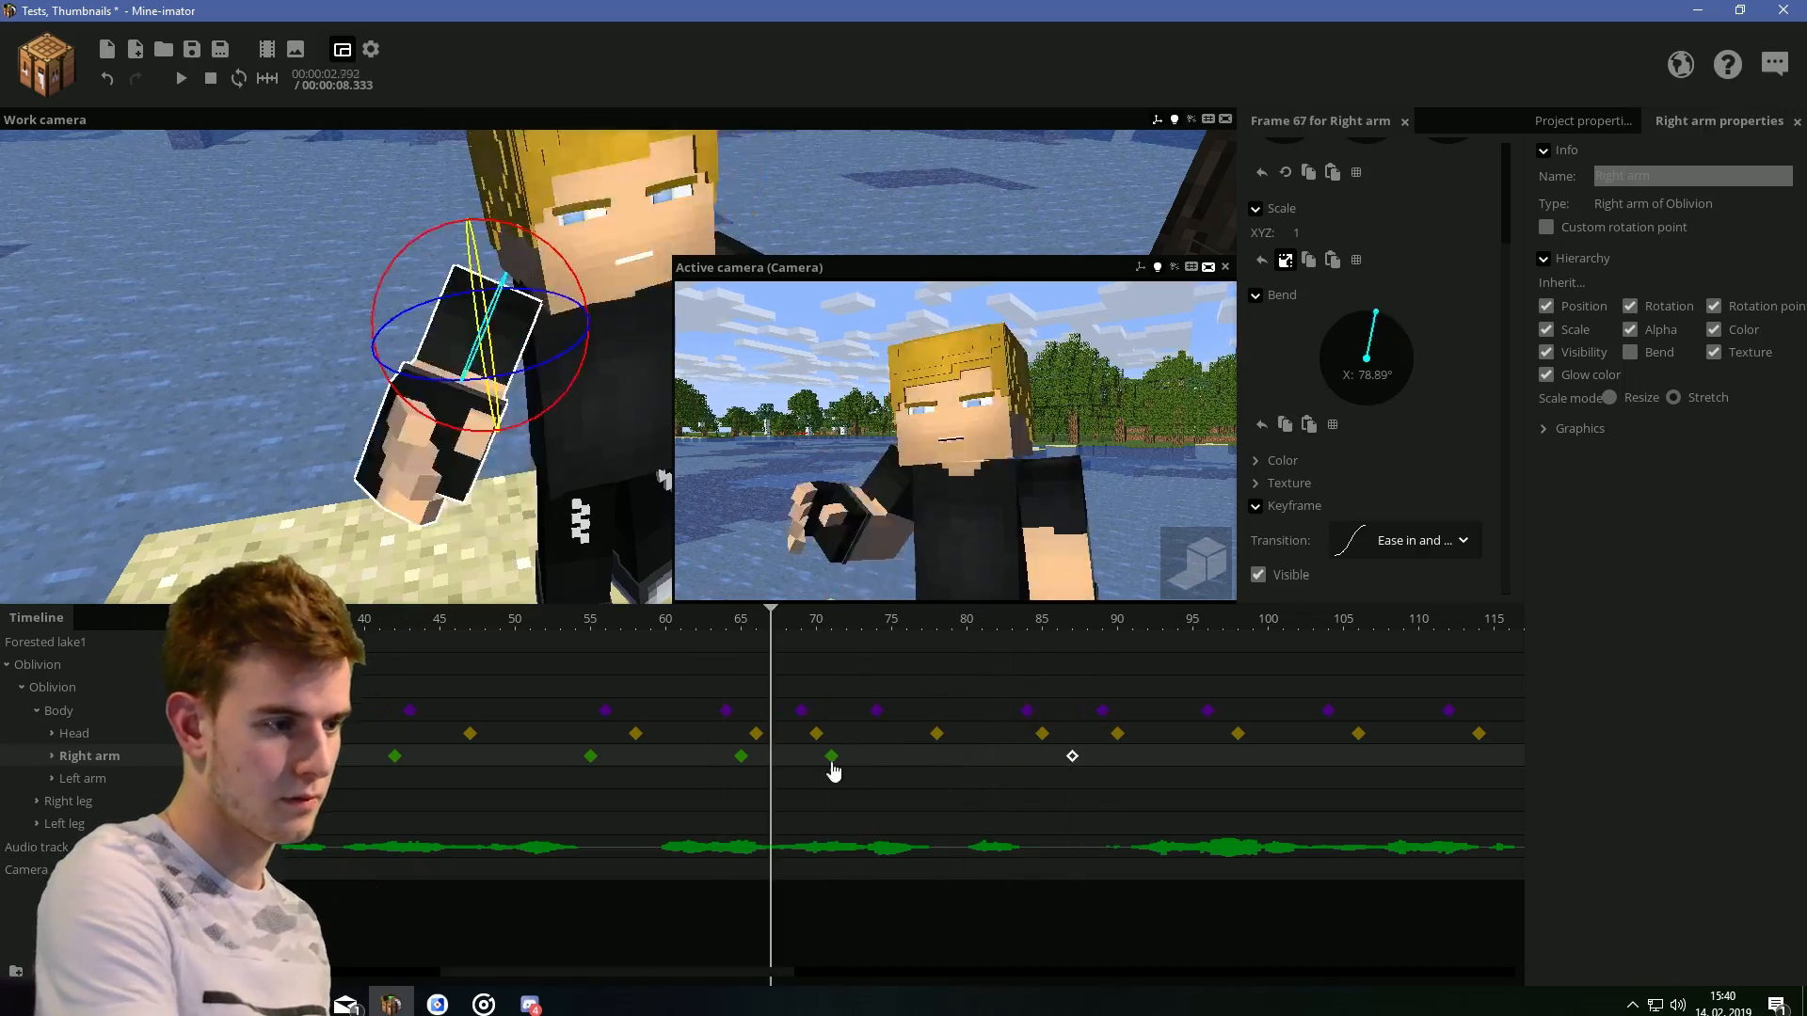
Set a steeper ease in and out transition on the Right arm keyframe at frame 71 and play back the movement
left_click(831, 755)
left_click(1405, 541)
left_click(1364, 862)
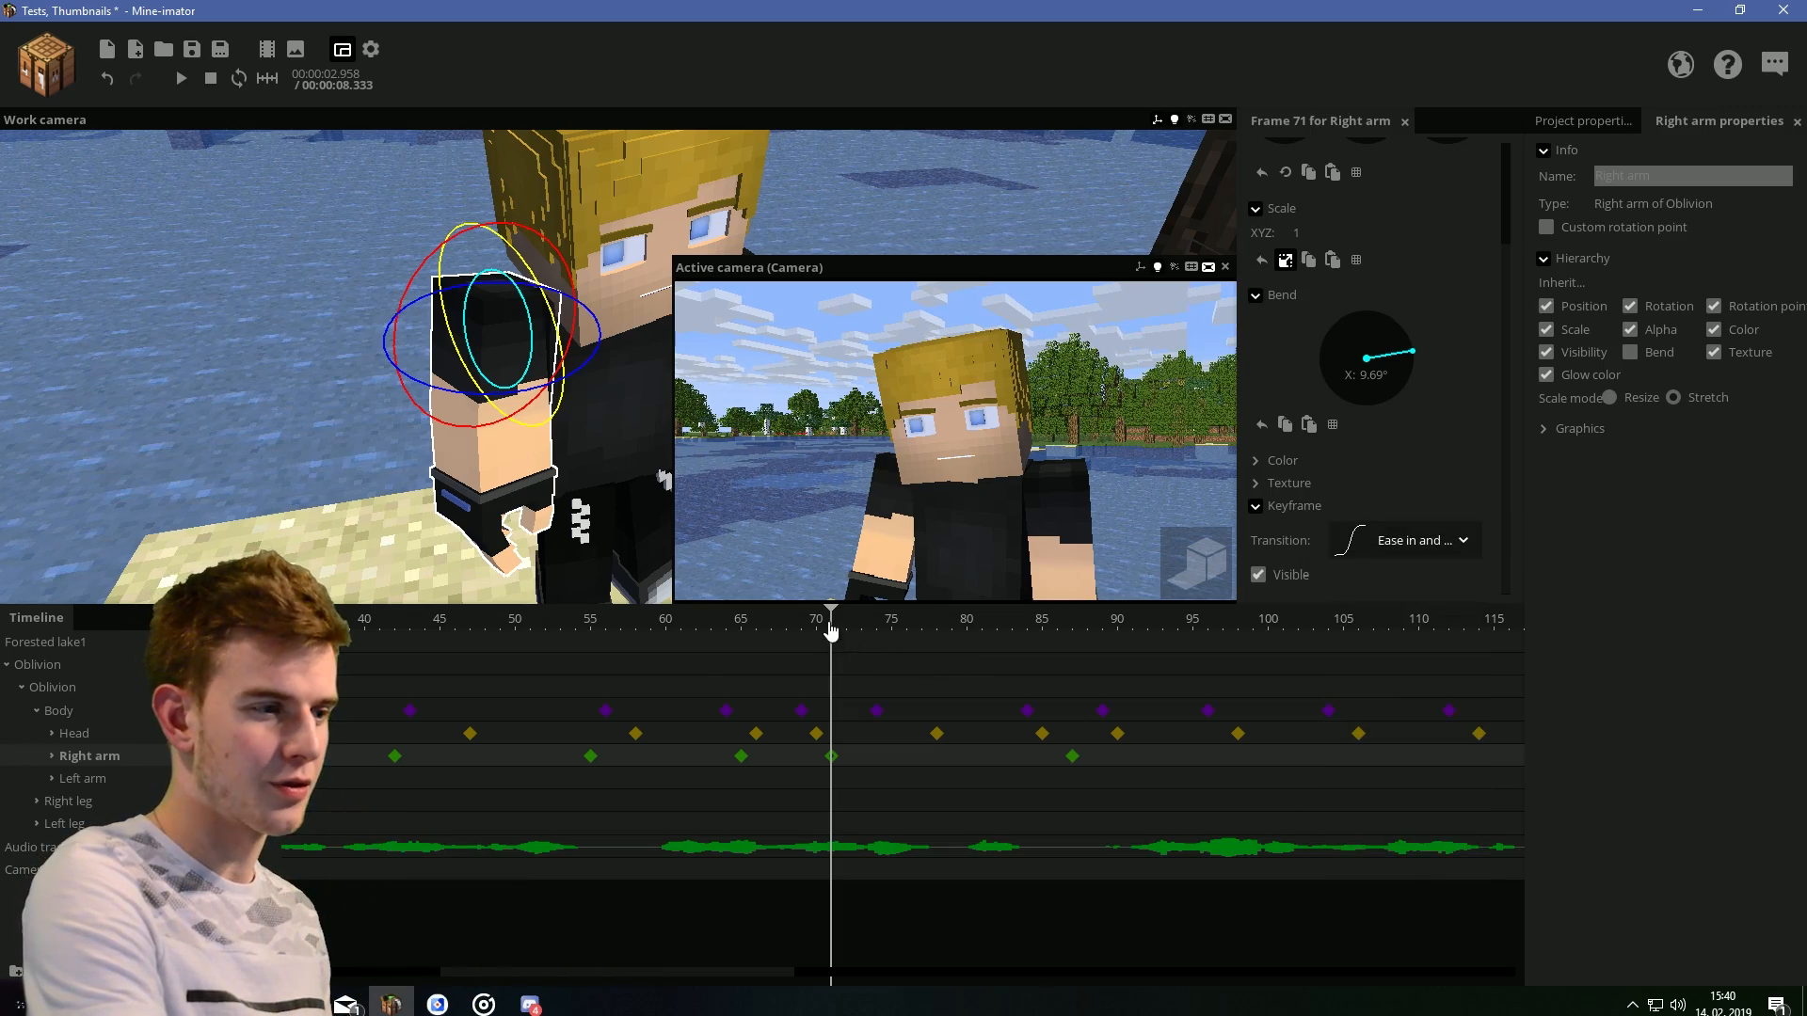
left_click_drag(831, 629, 730, 630)
key("space")
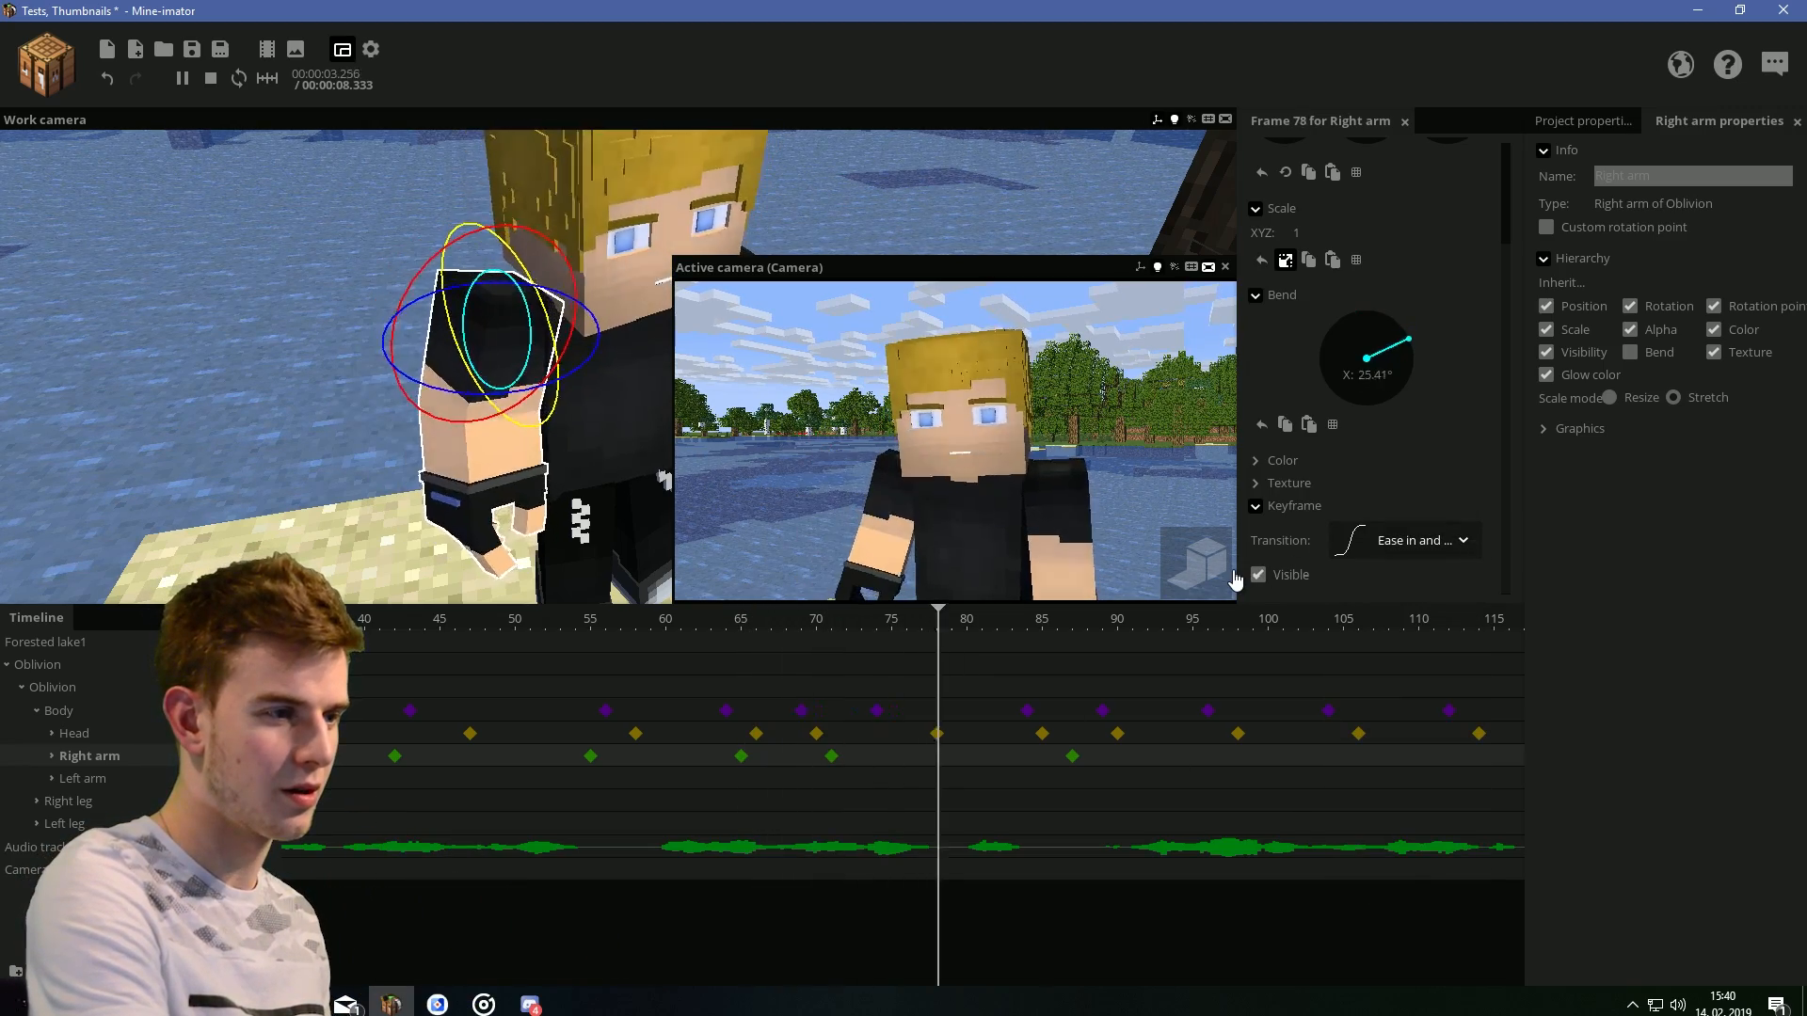
Pose the Right arm at frame 97 with Y rotation 43.72° and X bend 21.99°, and add an in-between keyframe at frame 92
left_click(1217, 759)
left_click_drag(414, 418, 582, 338)
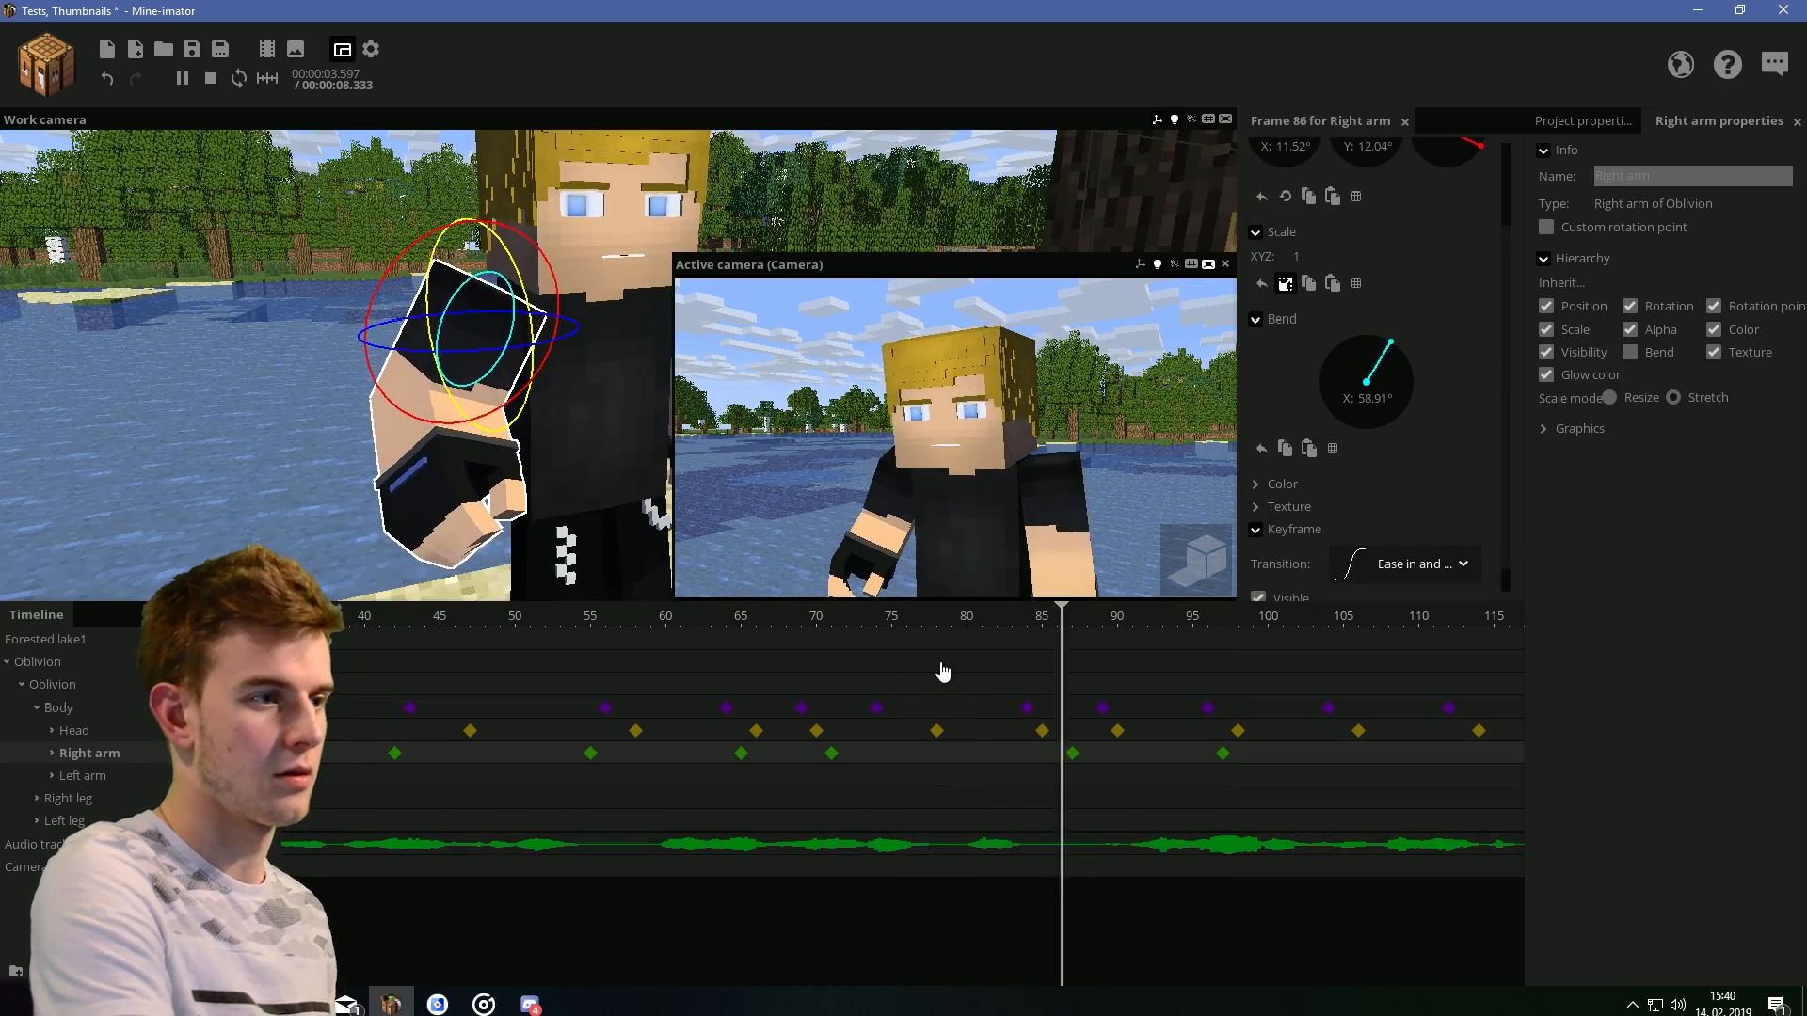
left_click(1149, 760)
Set the Right arm transitions to ease in at frame 87 and ease out at frame 92
left_click(1074, 754)
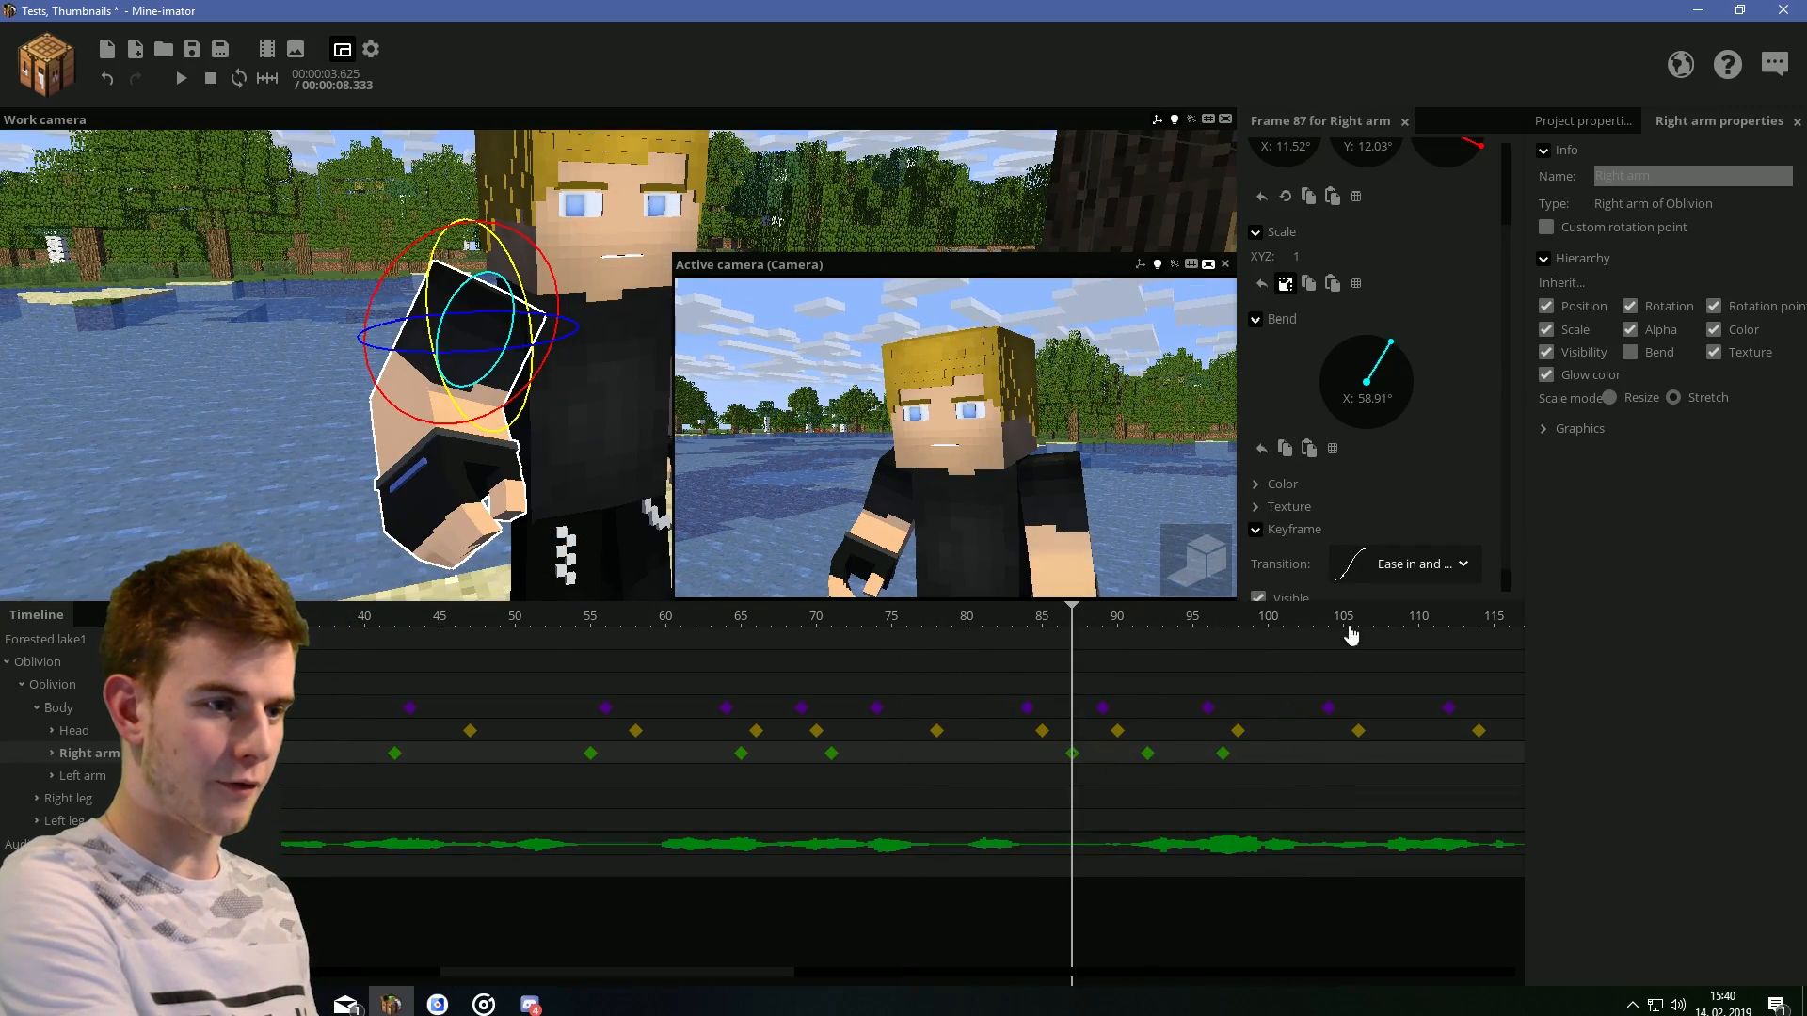
left_click(1365, 571)
left_click(1365, 674)
left_click(1148, 756)
left_click(1415, 666)
left_click_drag(667, 506, 866, 518)
left_click_drag(537, 363, 536, 367)
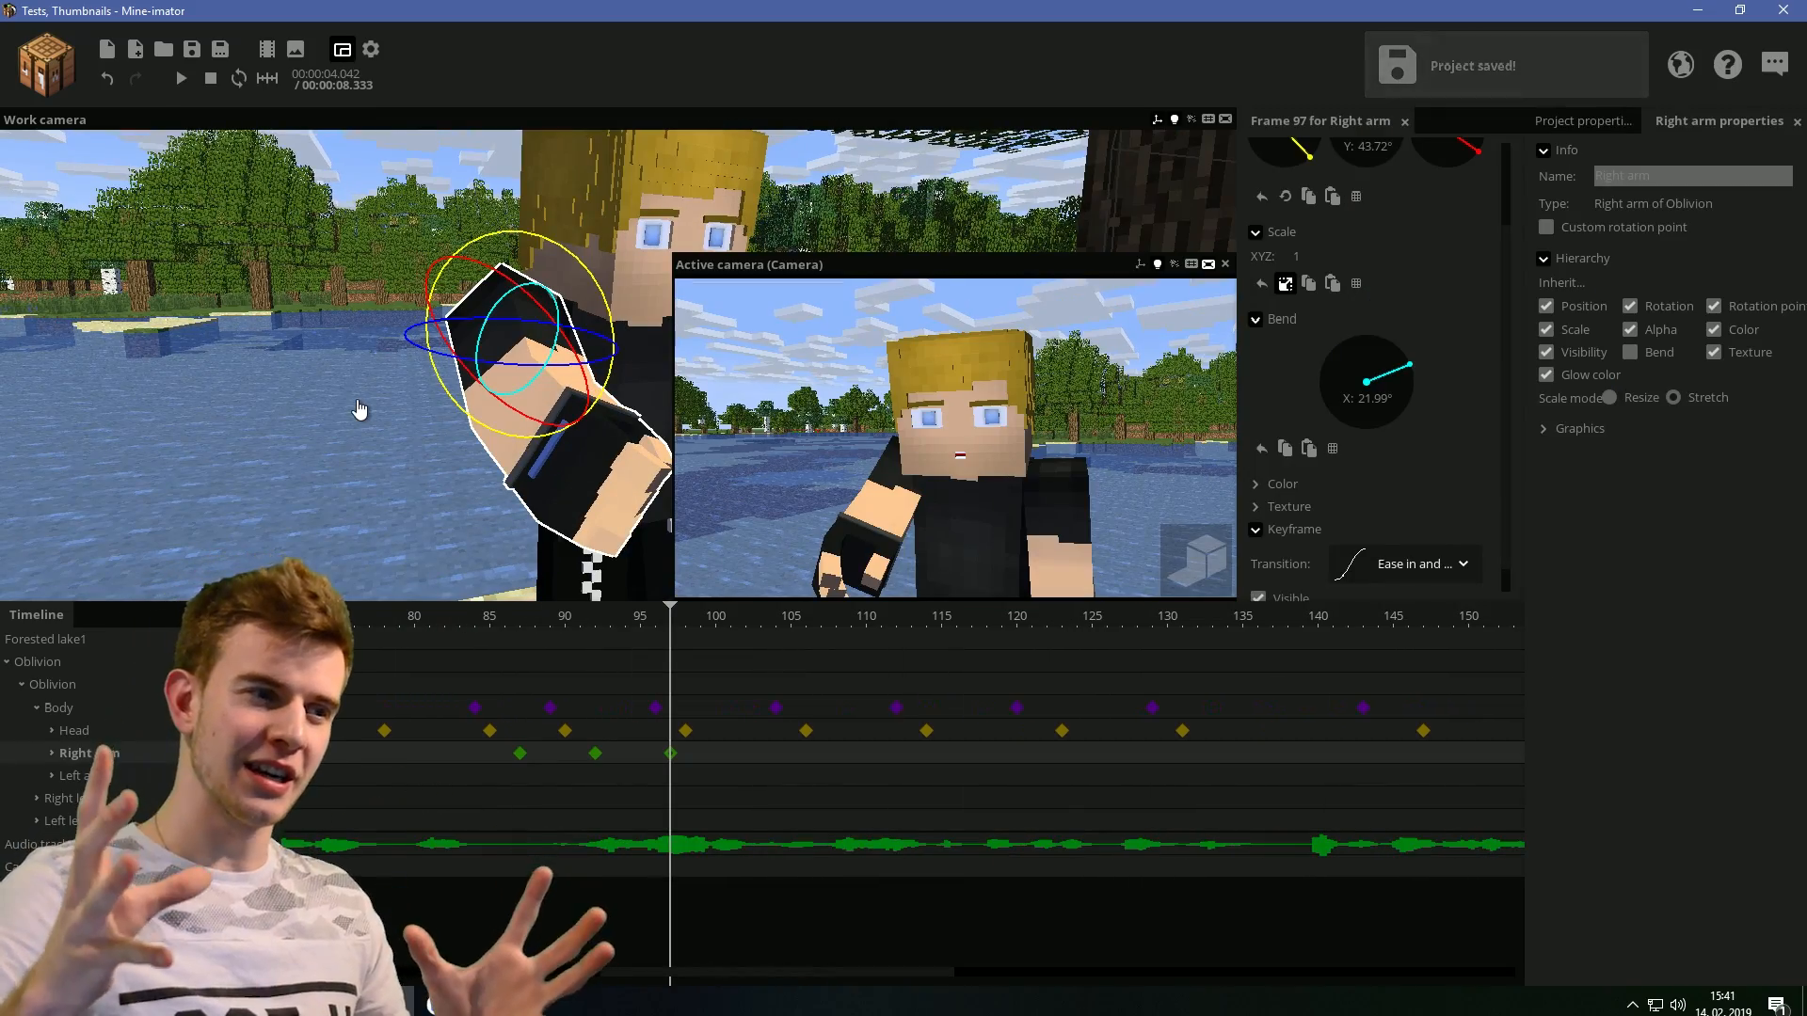
Add a Right arm keyframe at frame 110 with the arm swung outward from the body
left_click(851, 751)
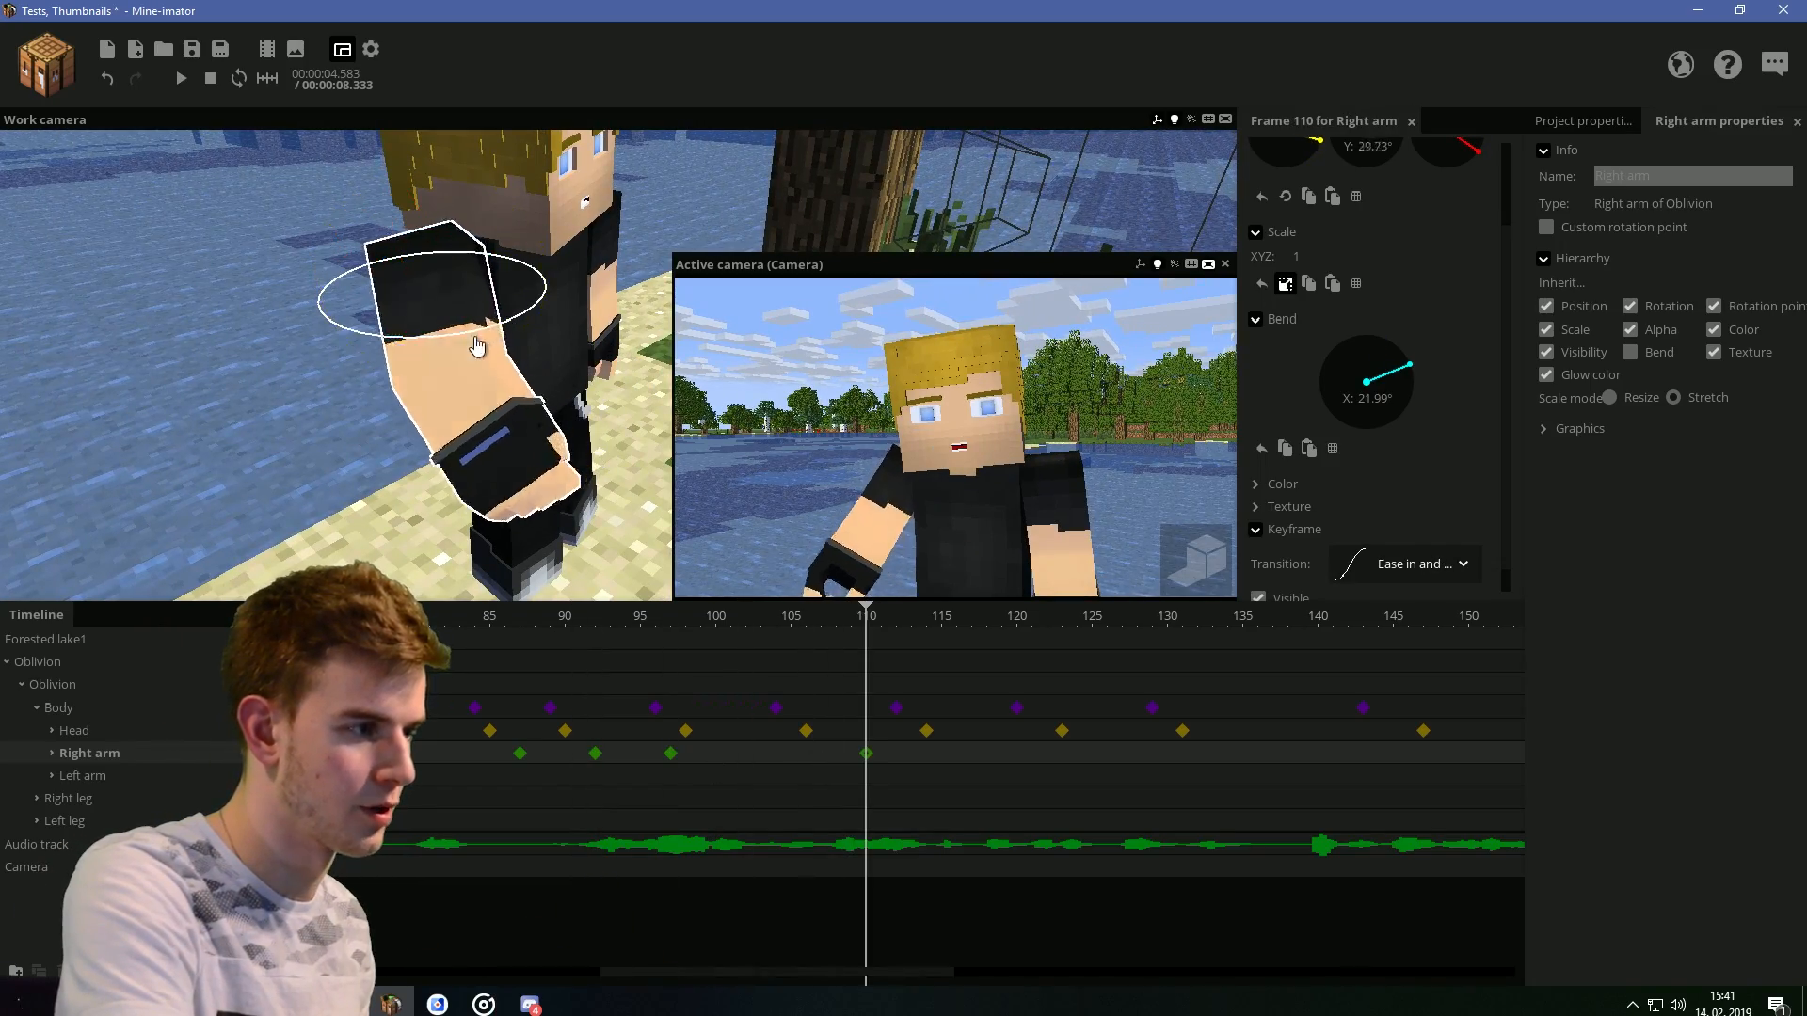
left_click_drag(548, 364, 545, 381)
left_click_drag(536, 414, 593, 376)
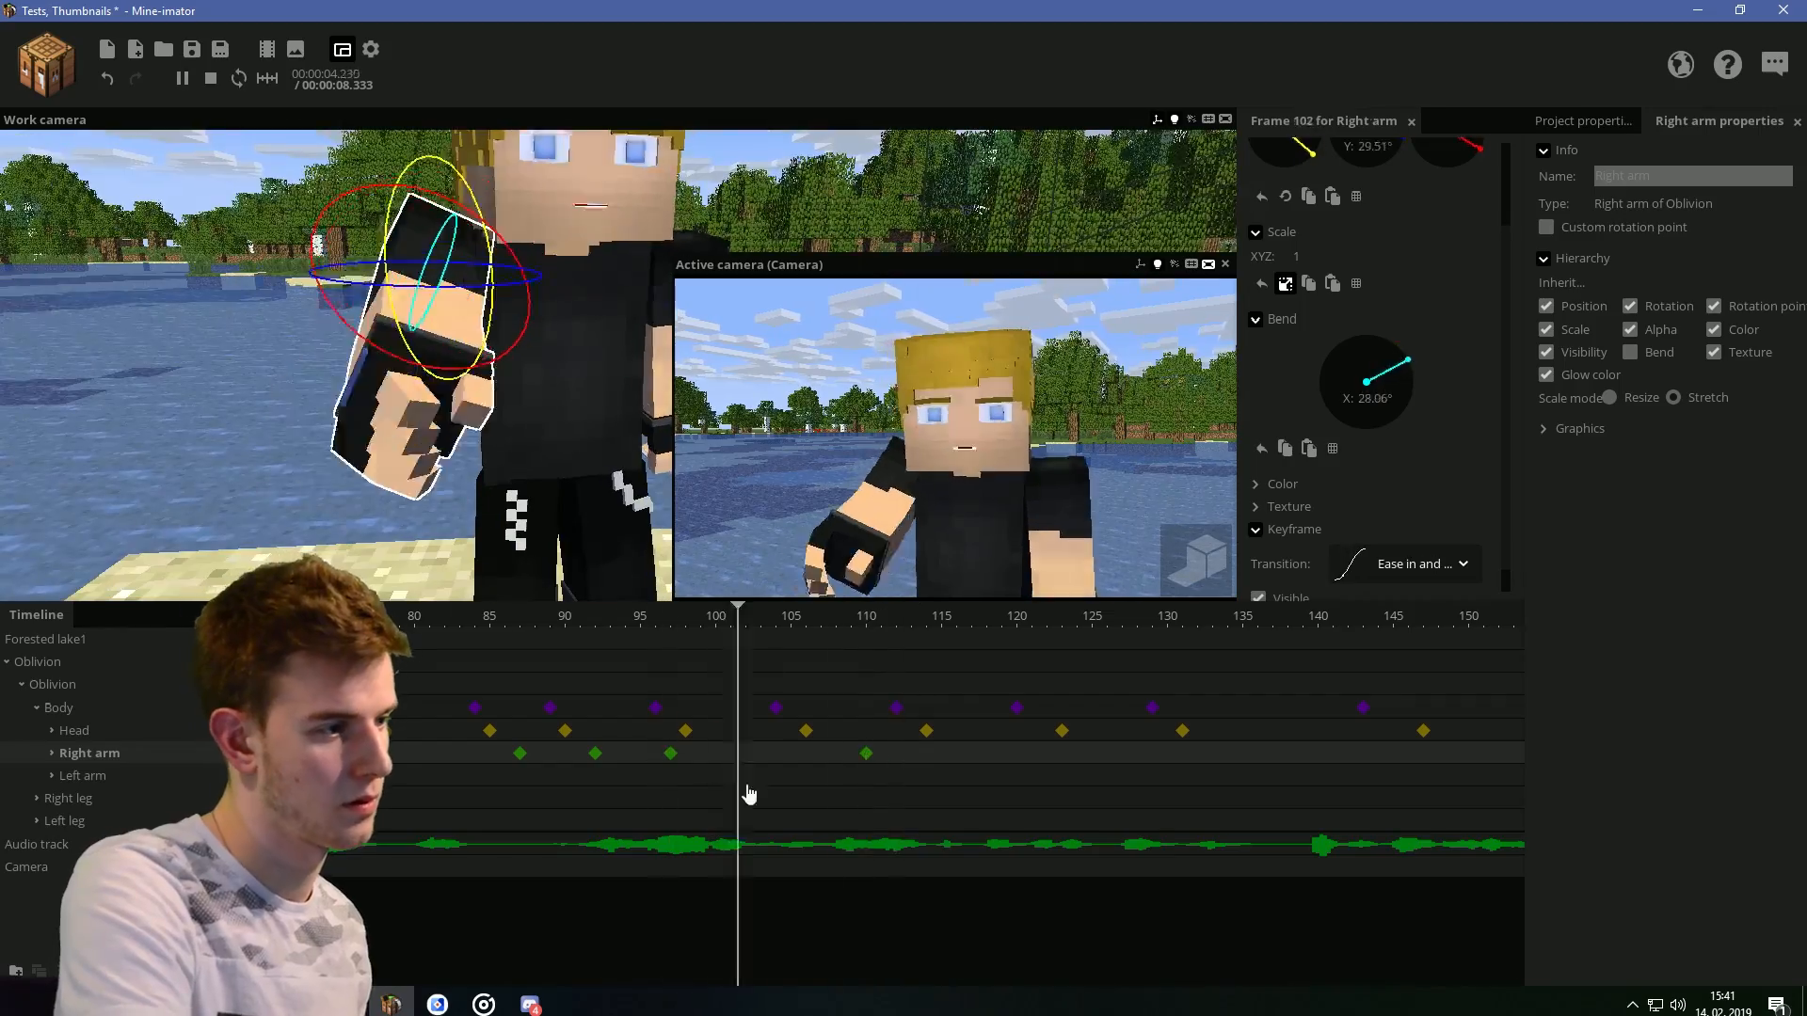
Give the Right arm keyframe at frame 97 a steeper ease in and out transition and play back the swing
left_click(671, 754)
left_click(1405, 565)
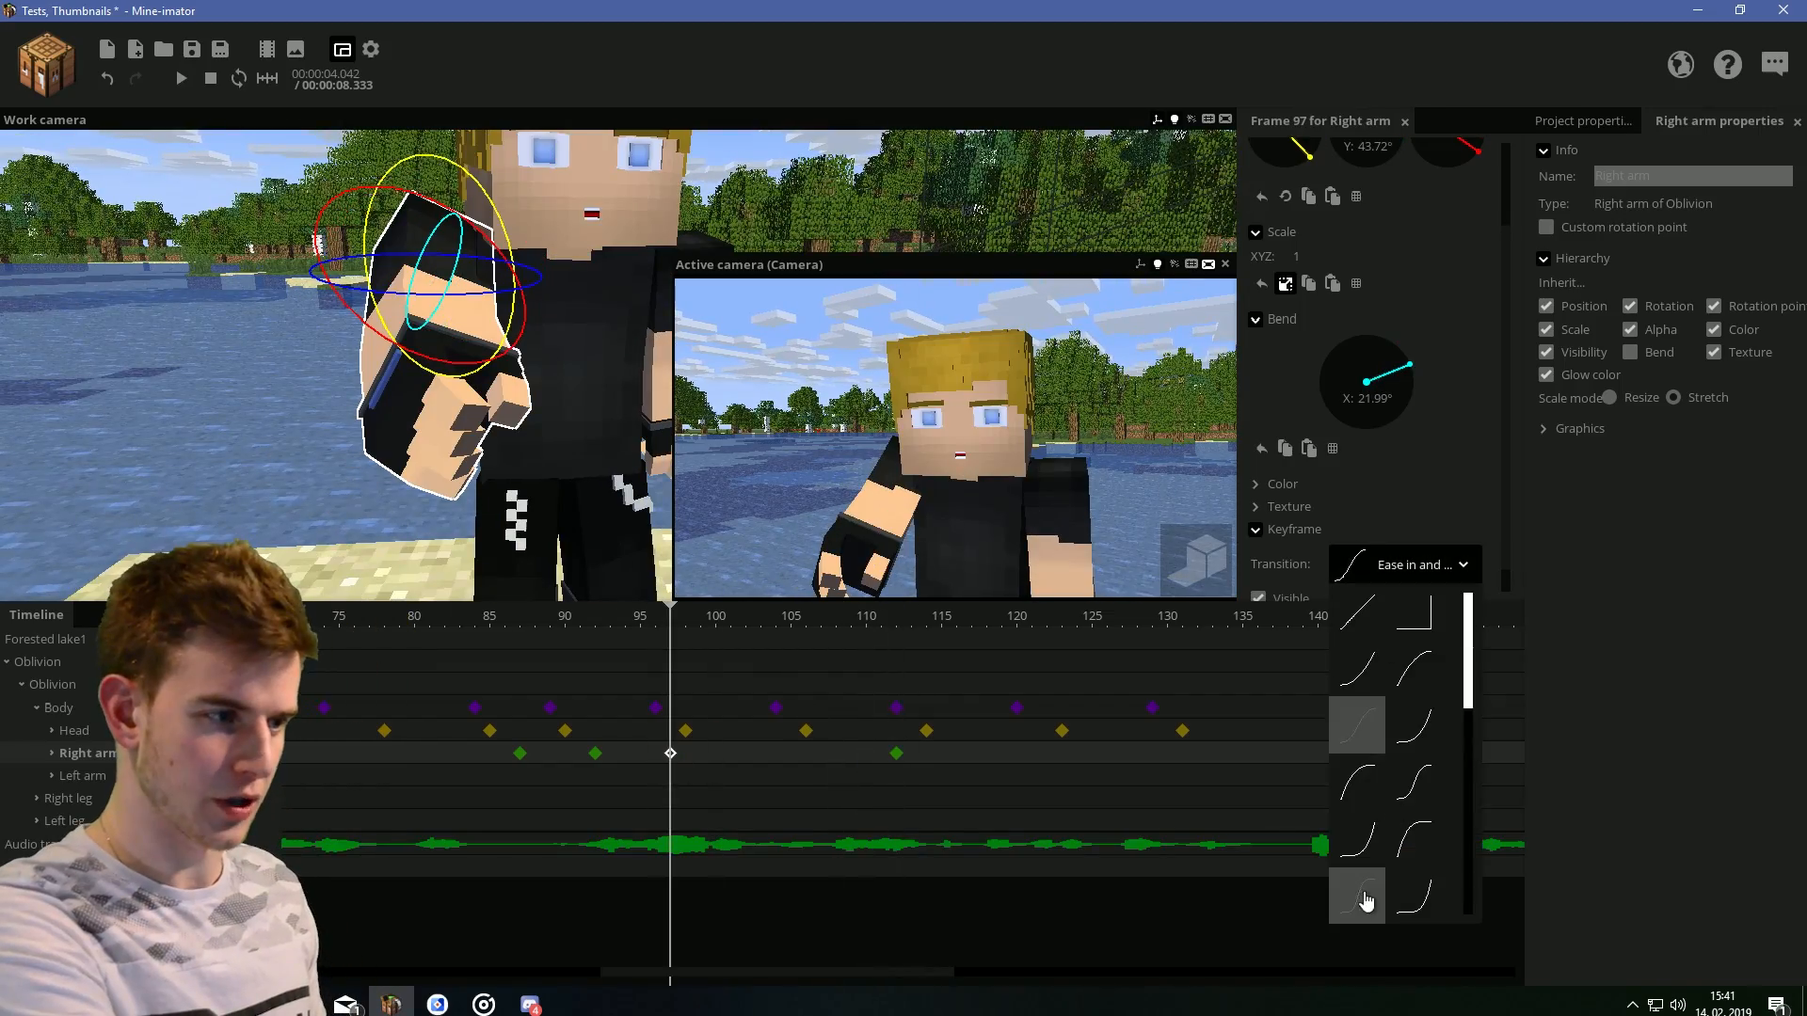
left_click(1362, 897)
key("space")
Add an in-between Right arm keyframe at frame 105 and rework the transition at frame 97
left_click(784, 761)
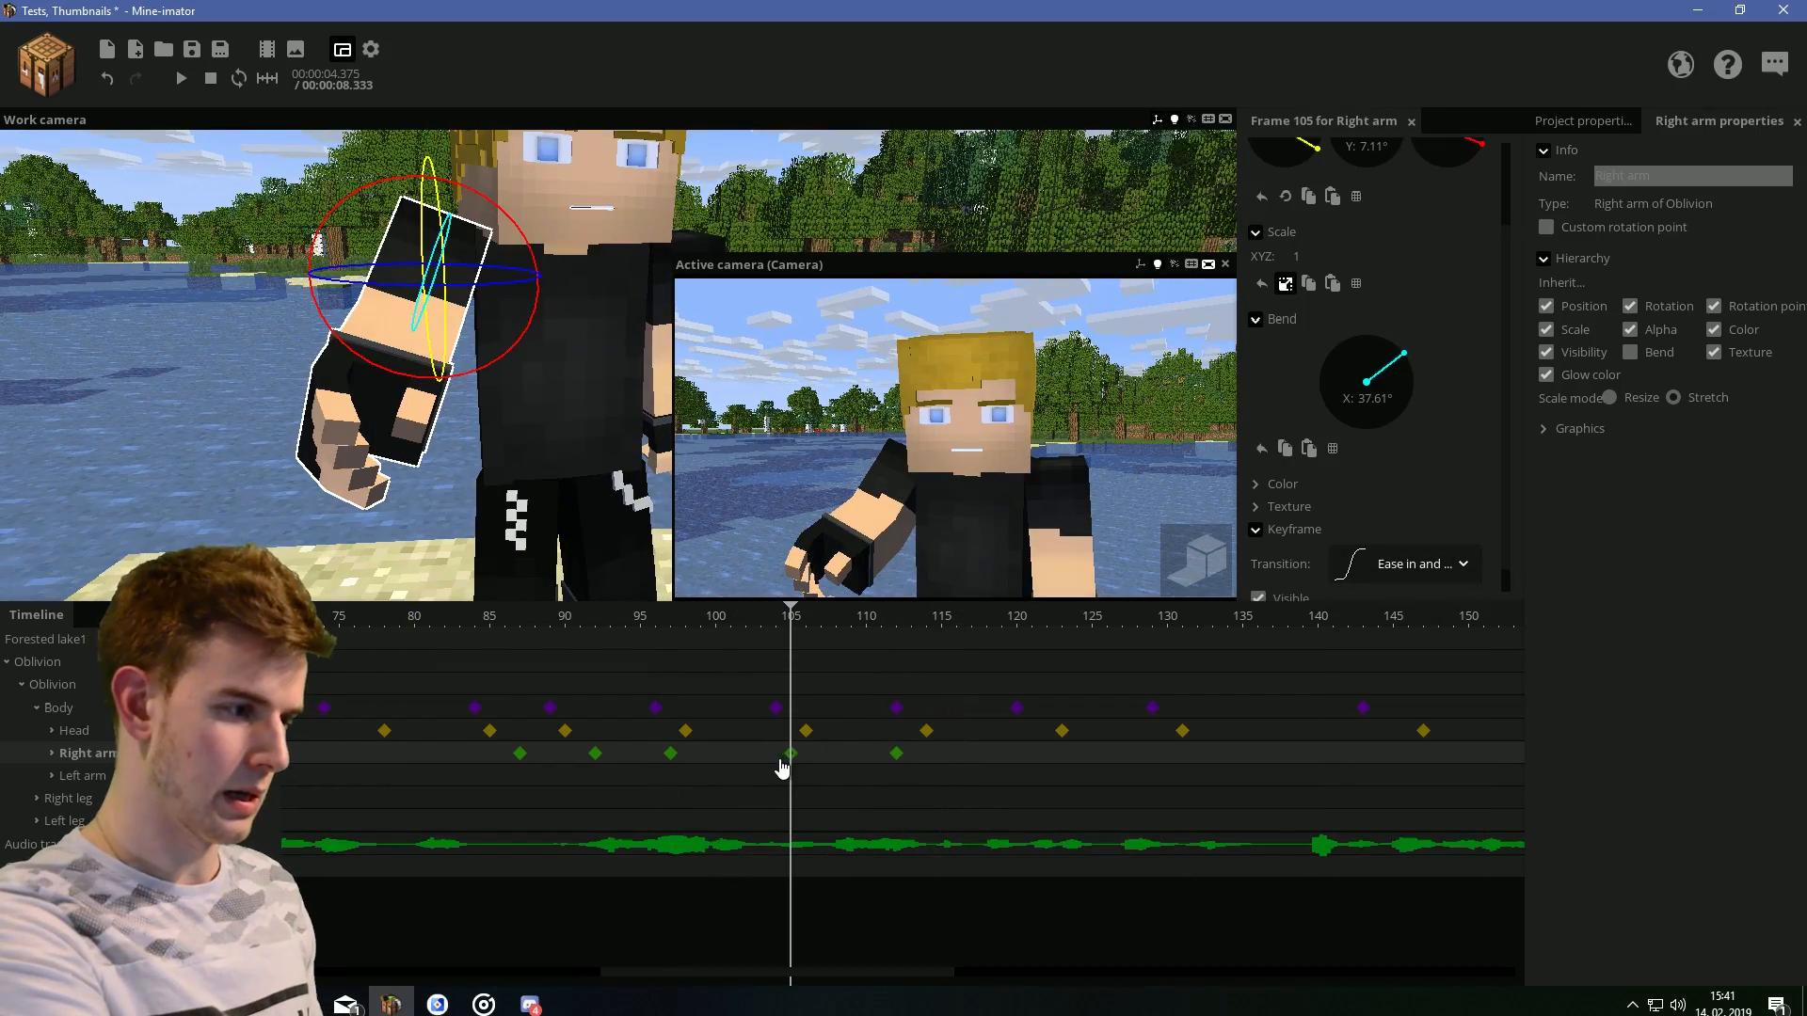
left_click(671, 754)
left_click(1380, 568)
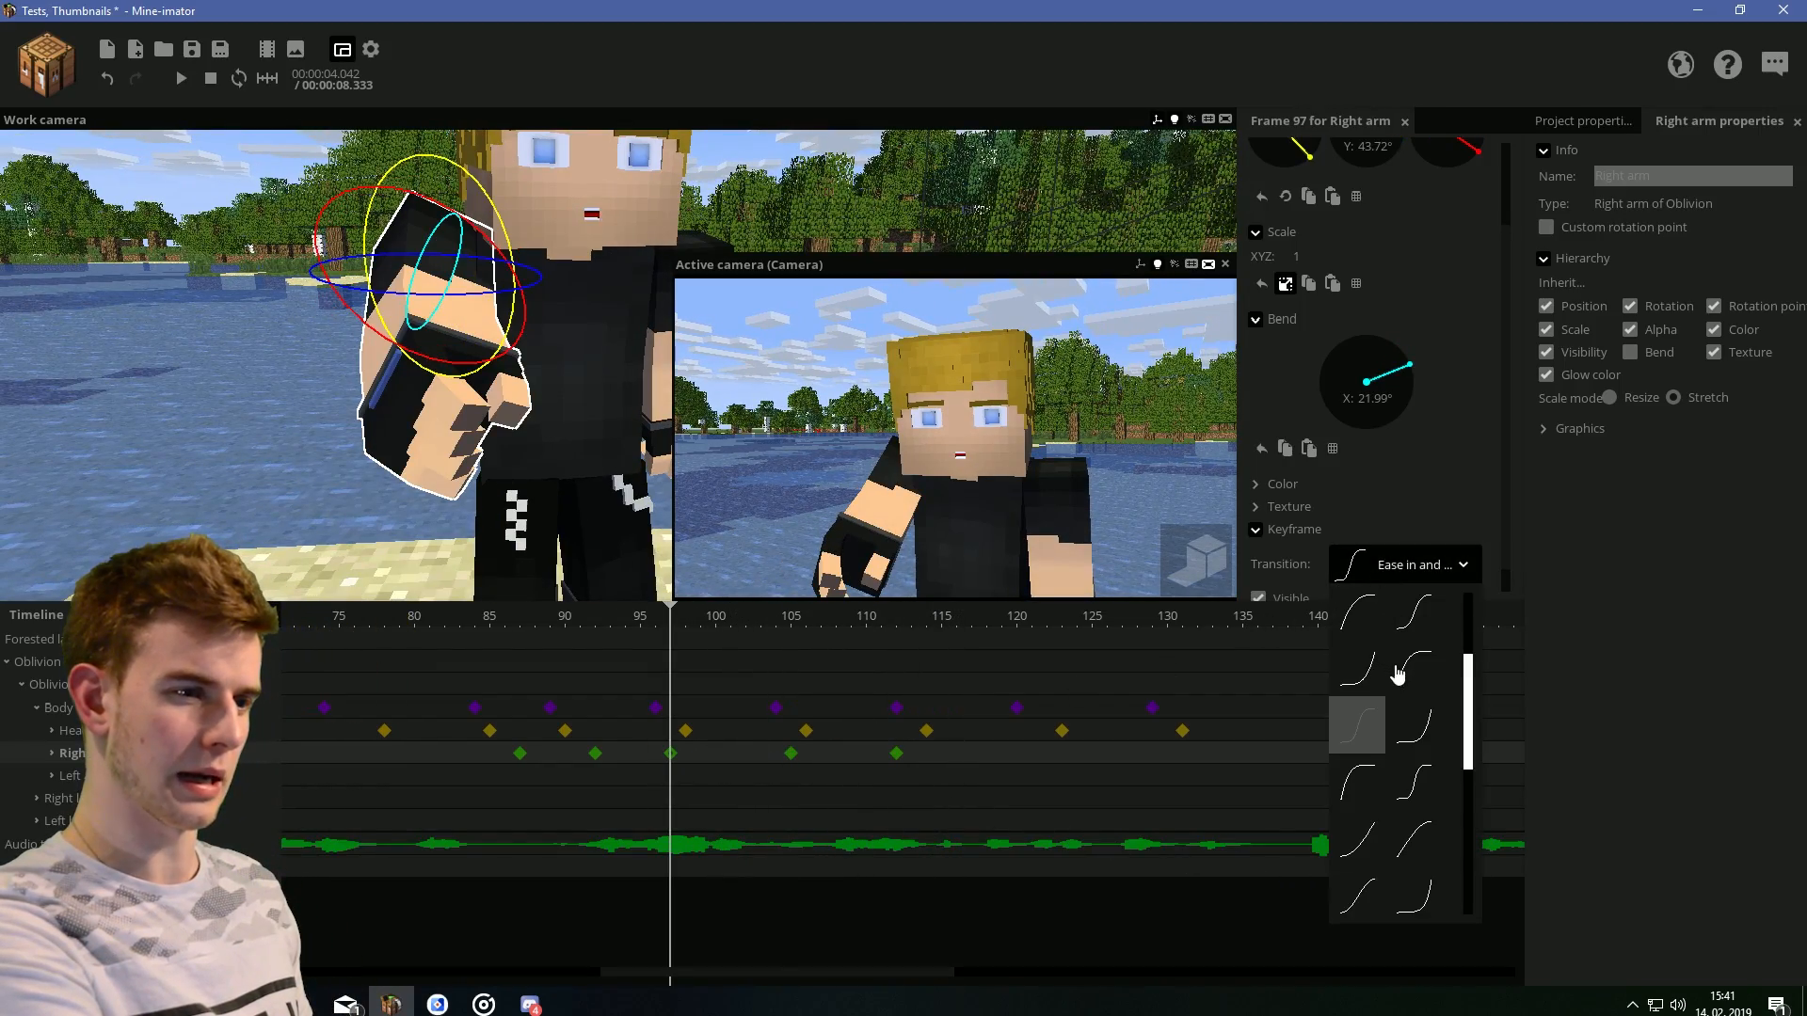
left_click(791, 754)
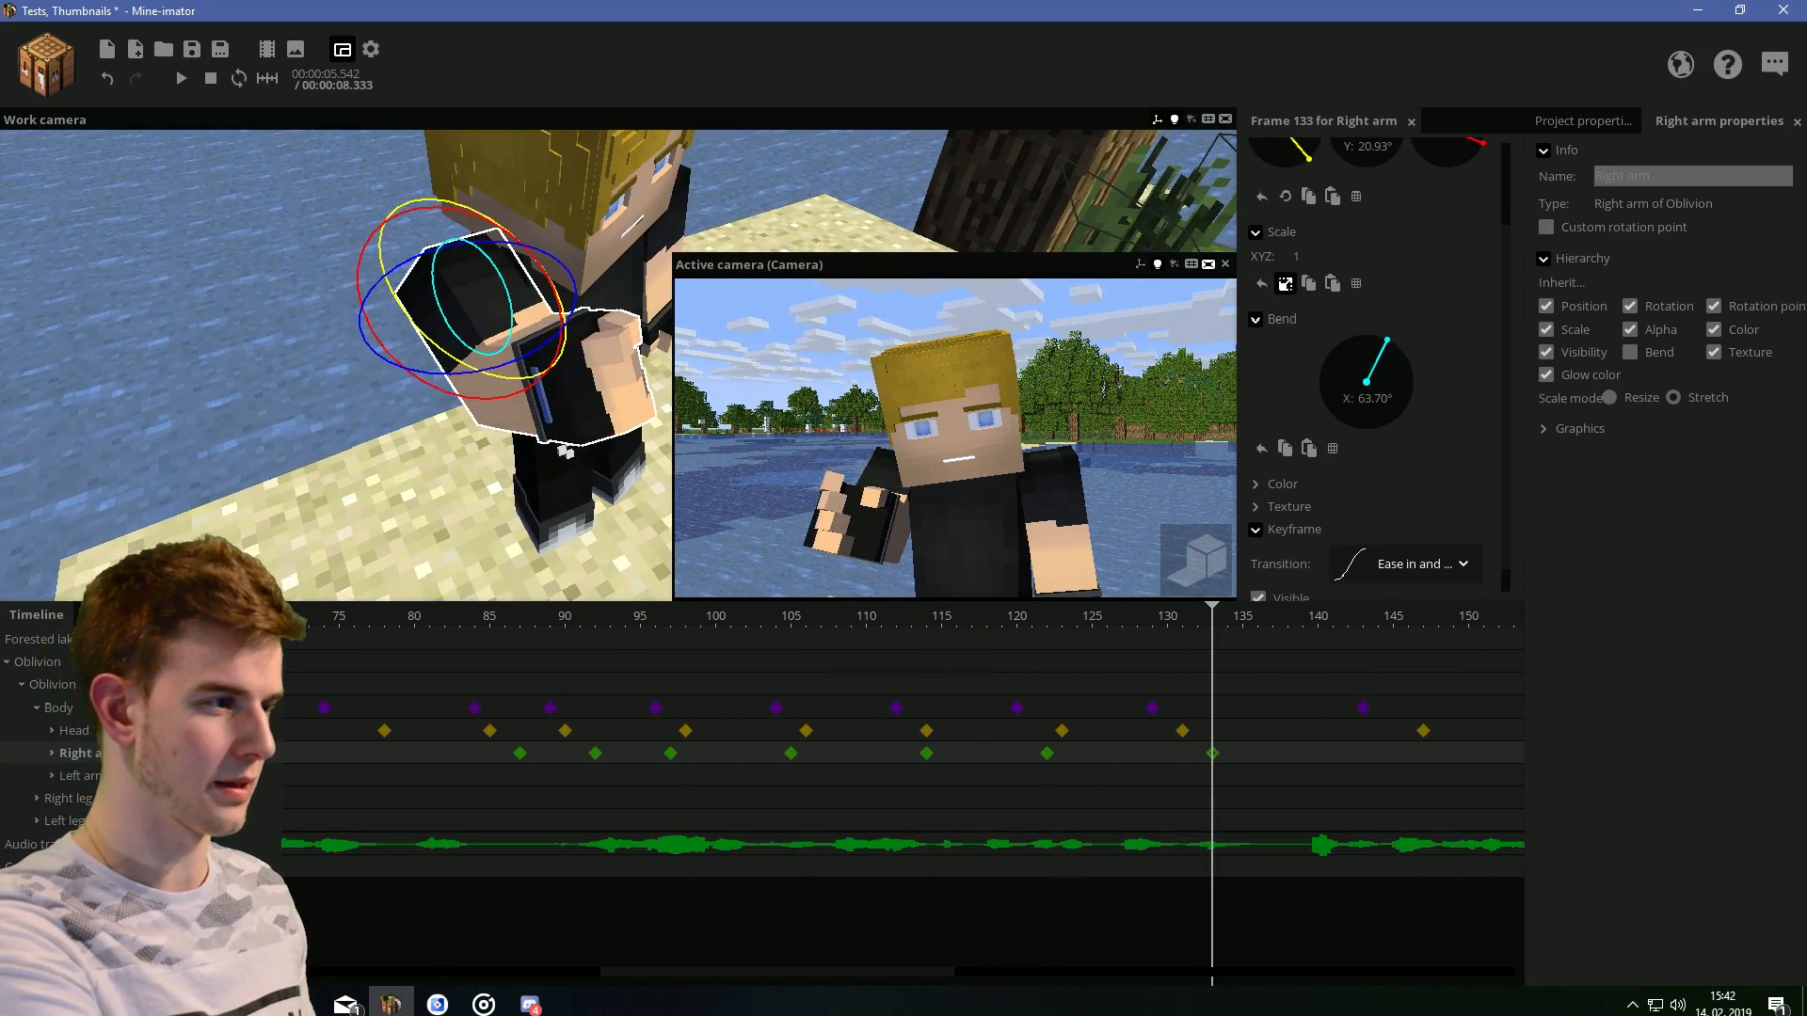
Lower the Right arm at frame 133 with an X bend of 21.08° and play back the gesture
left_click_drag(513, 375, 513, 373)
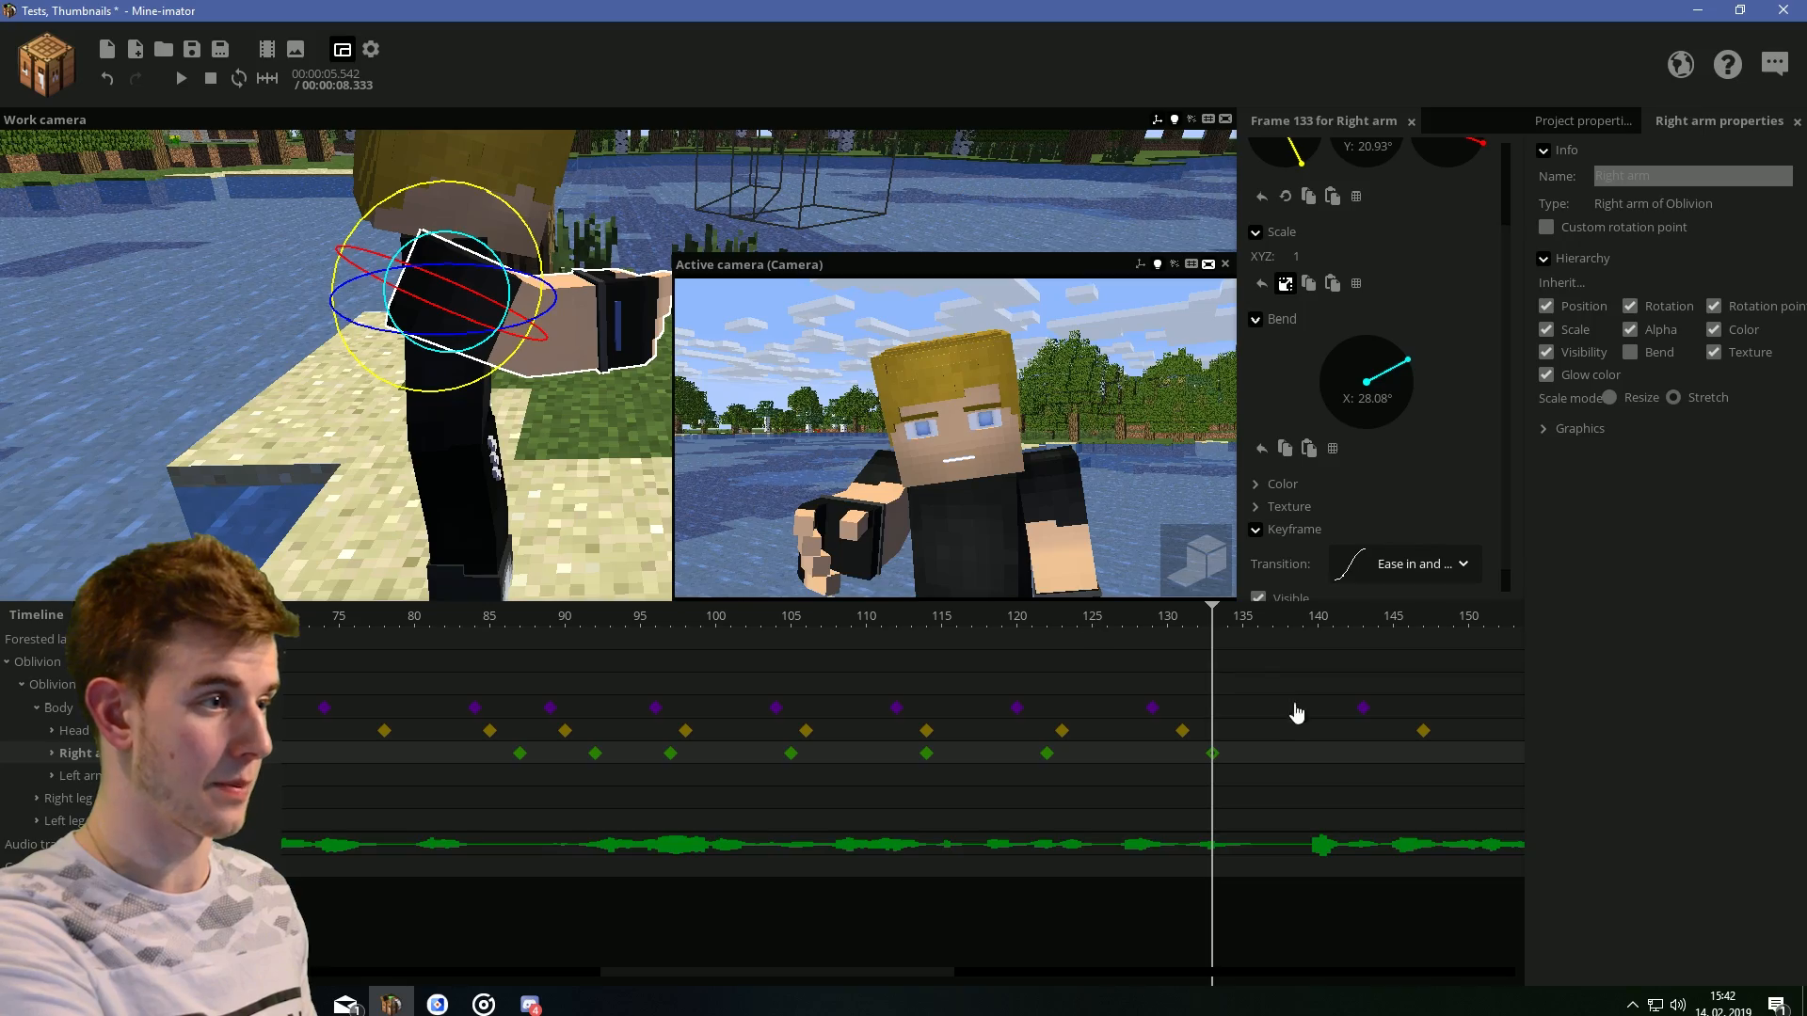
left_click_drag(1121, 629, 731, 594)
key("space")
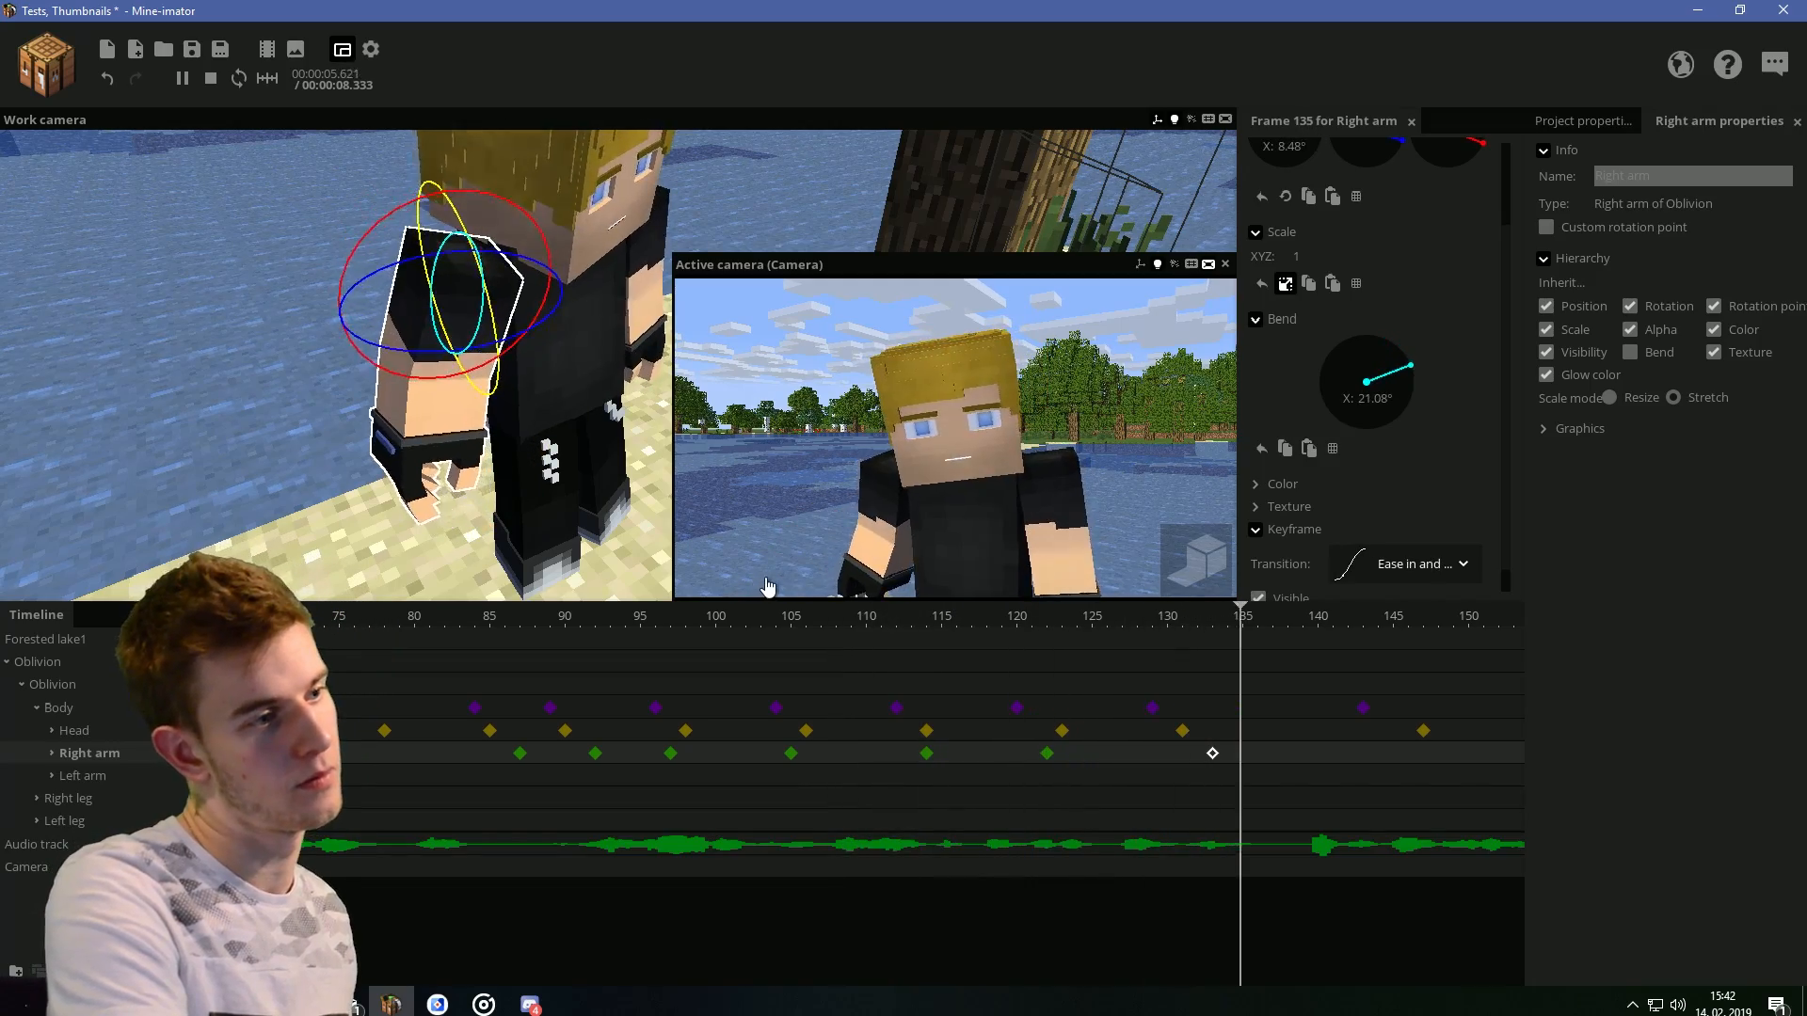
key("space")
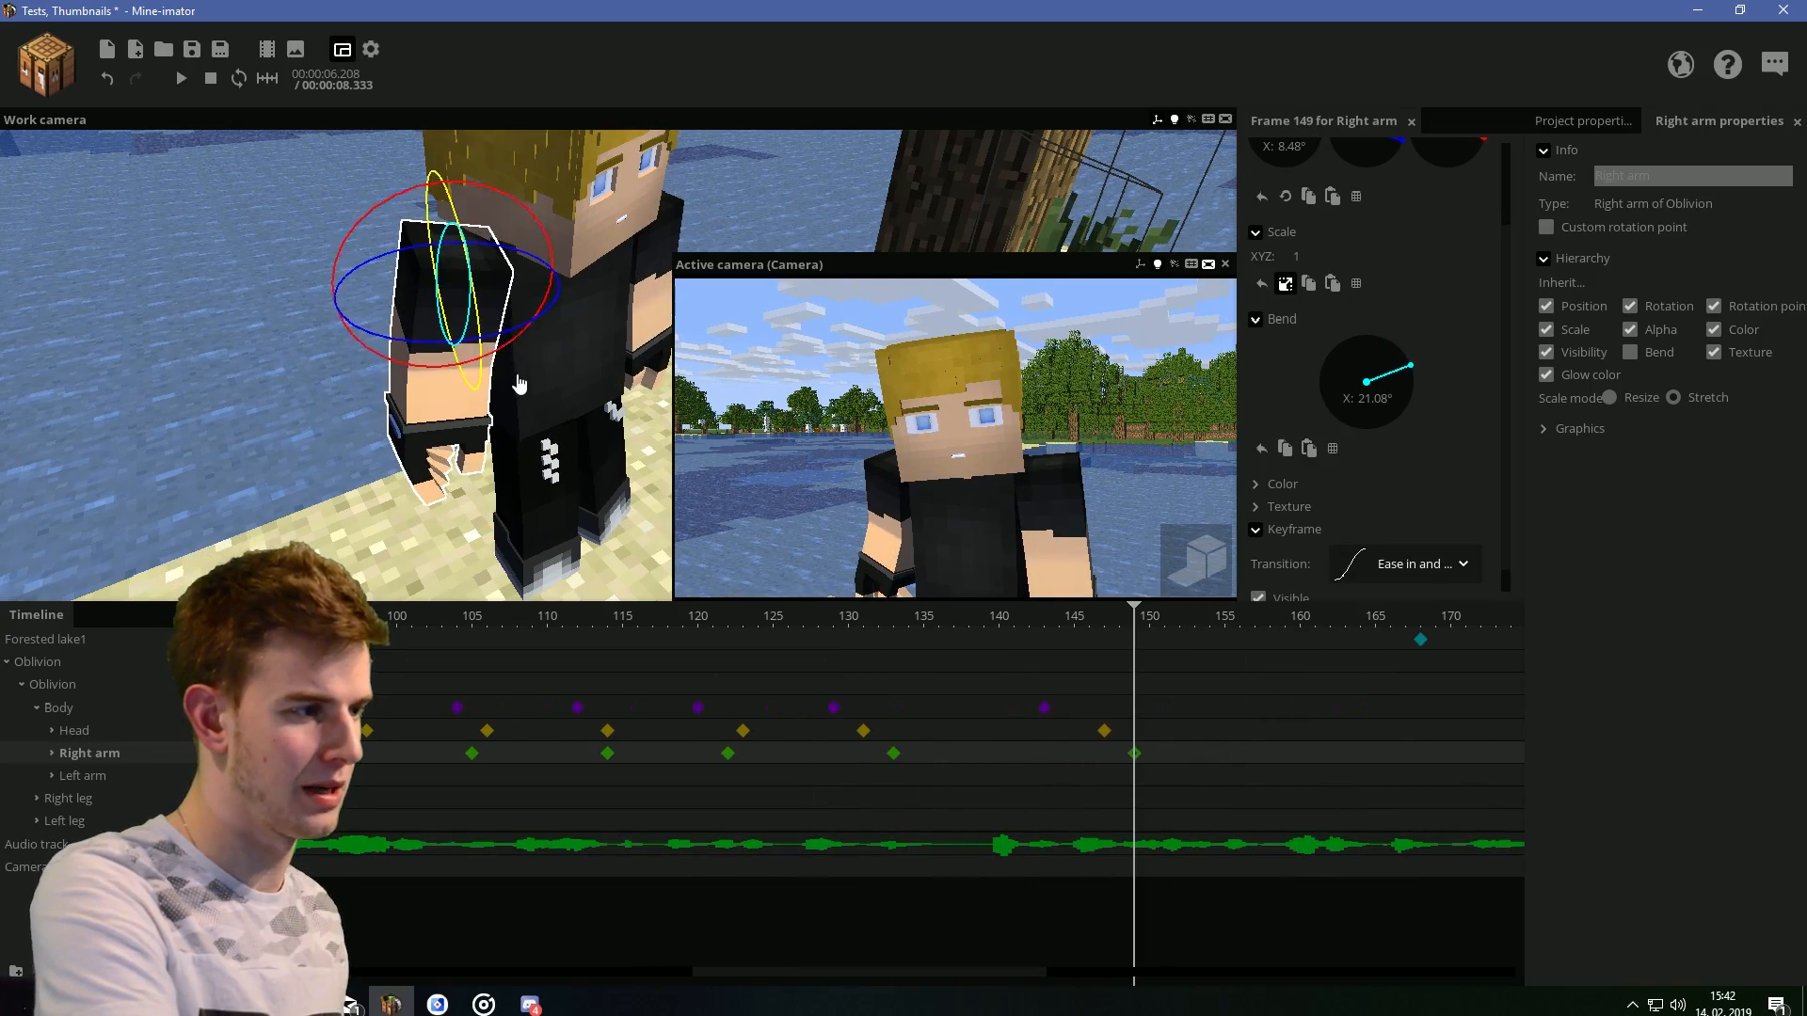
Adjust the Right arm's rotation at frame 149, save the project and play back the animation
left_click_drag(502, 368, 512, 359)
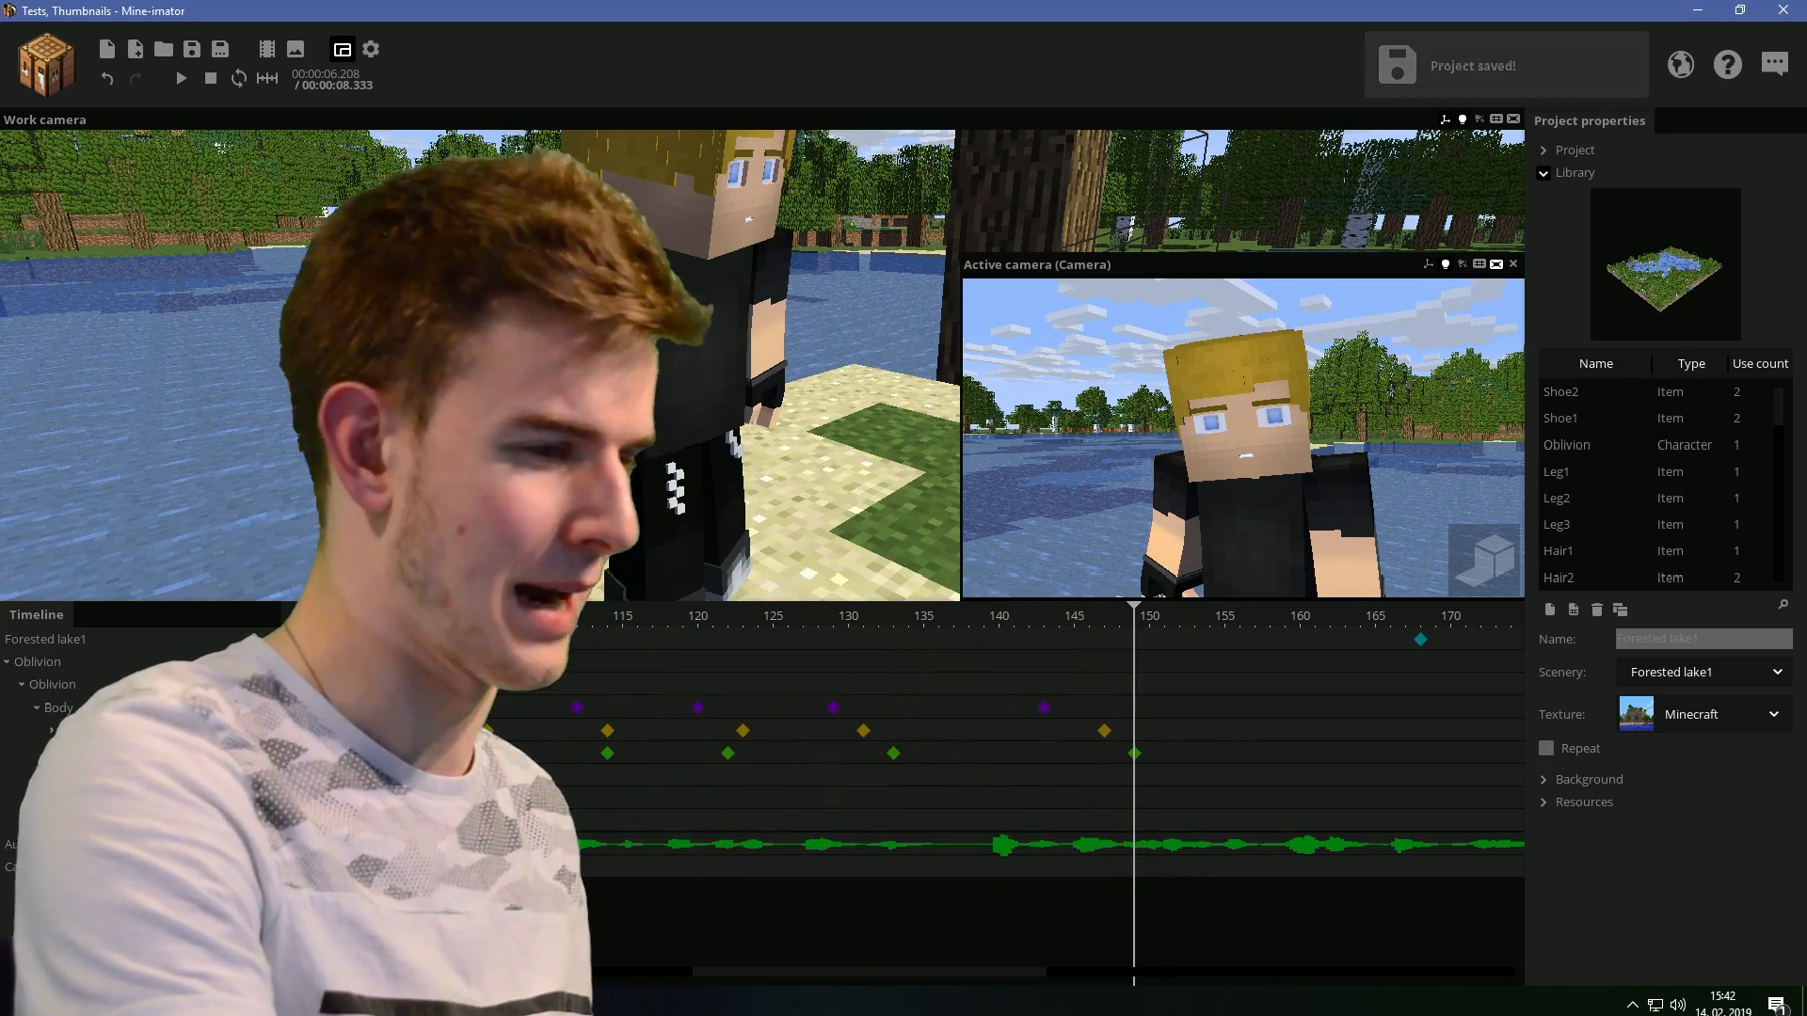
key("Return")
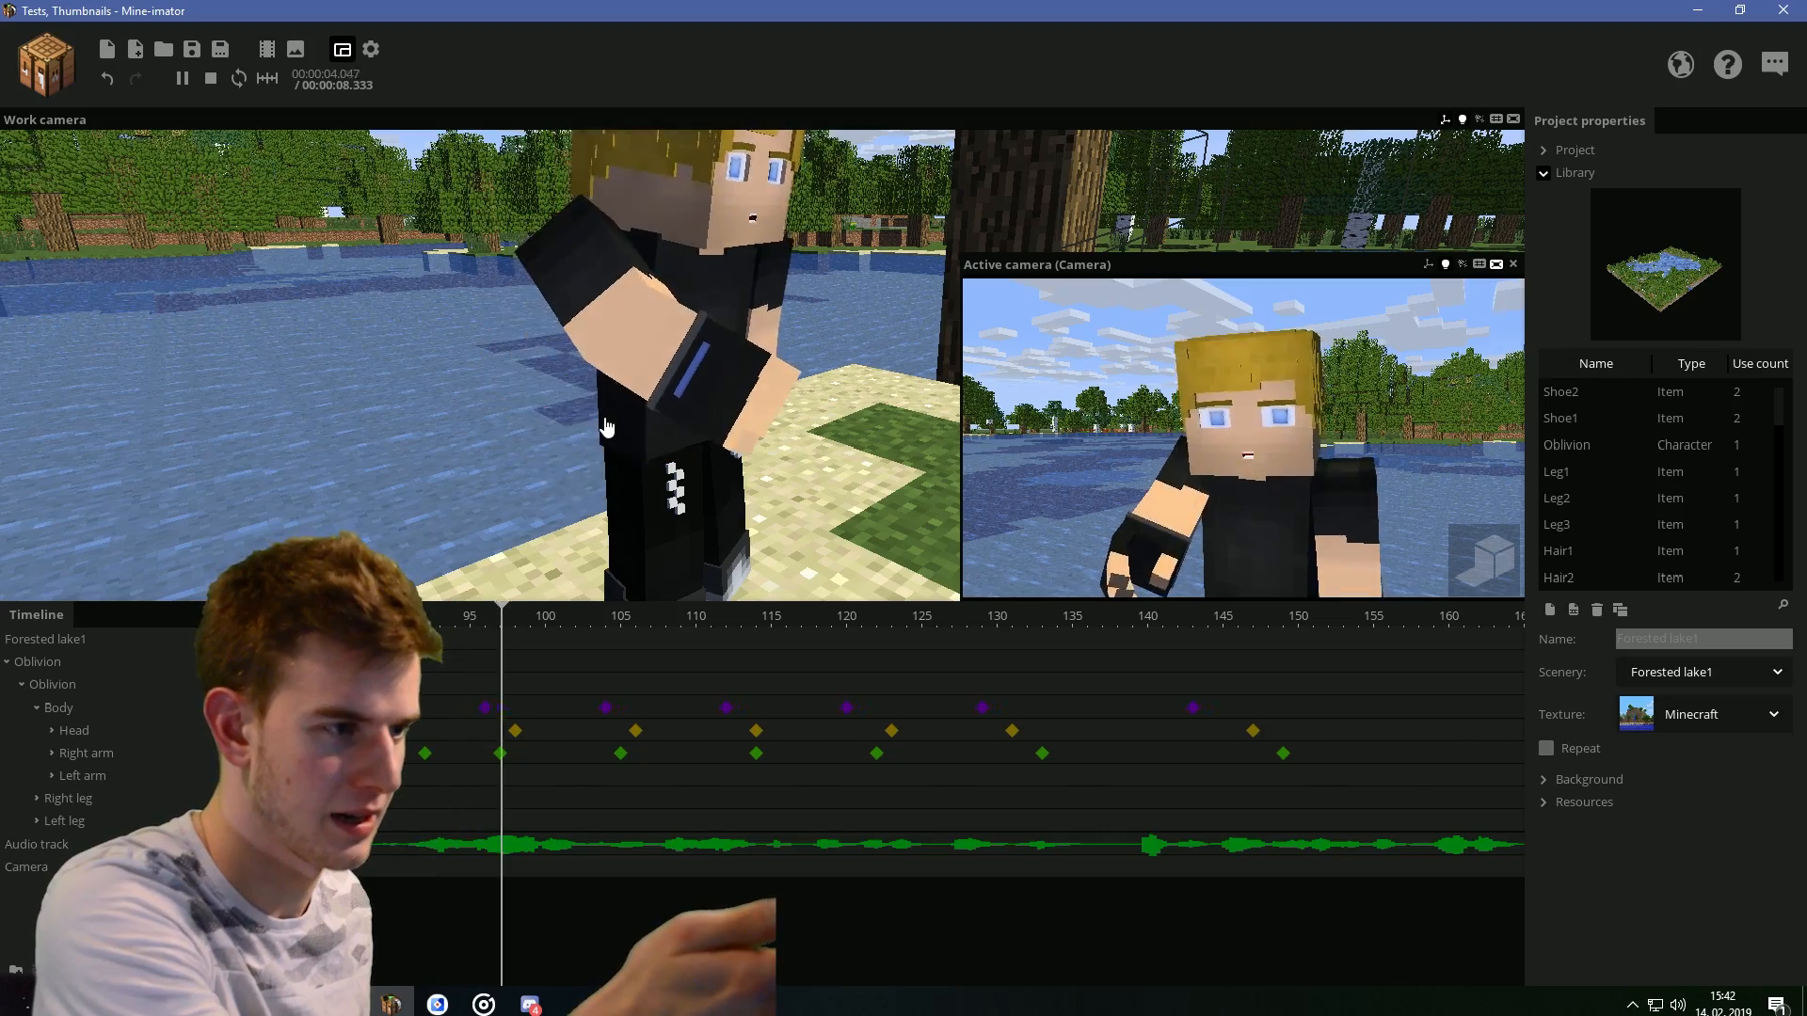
key("space")
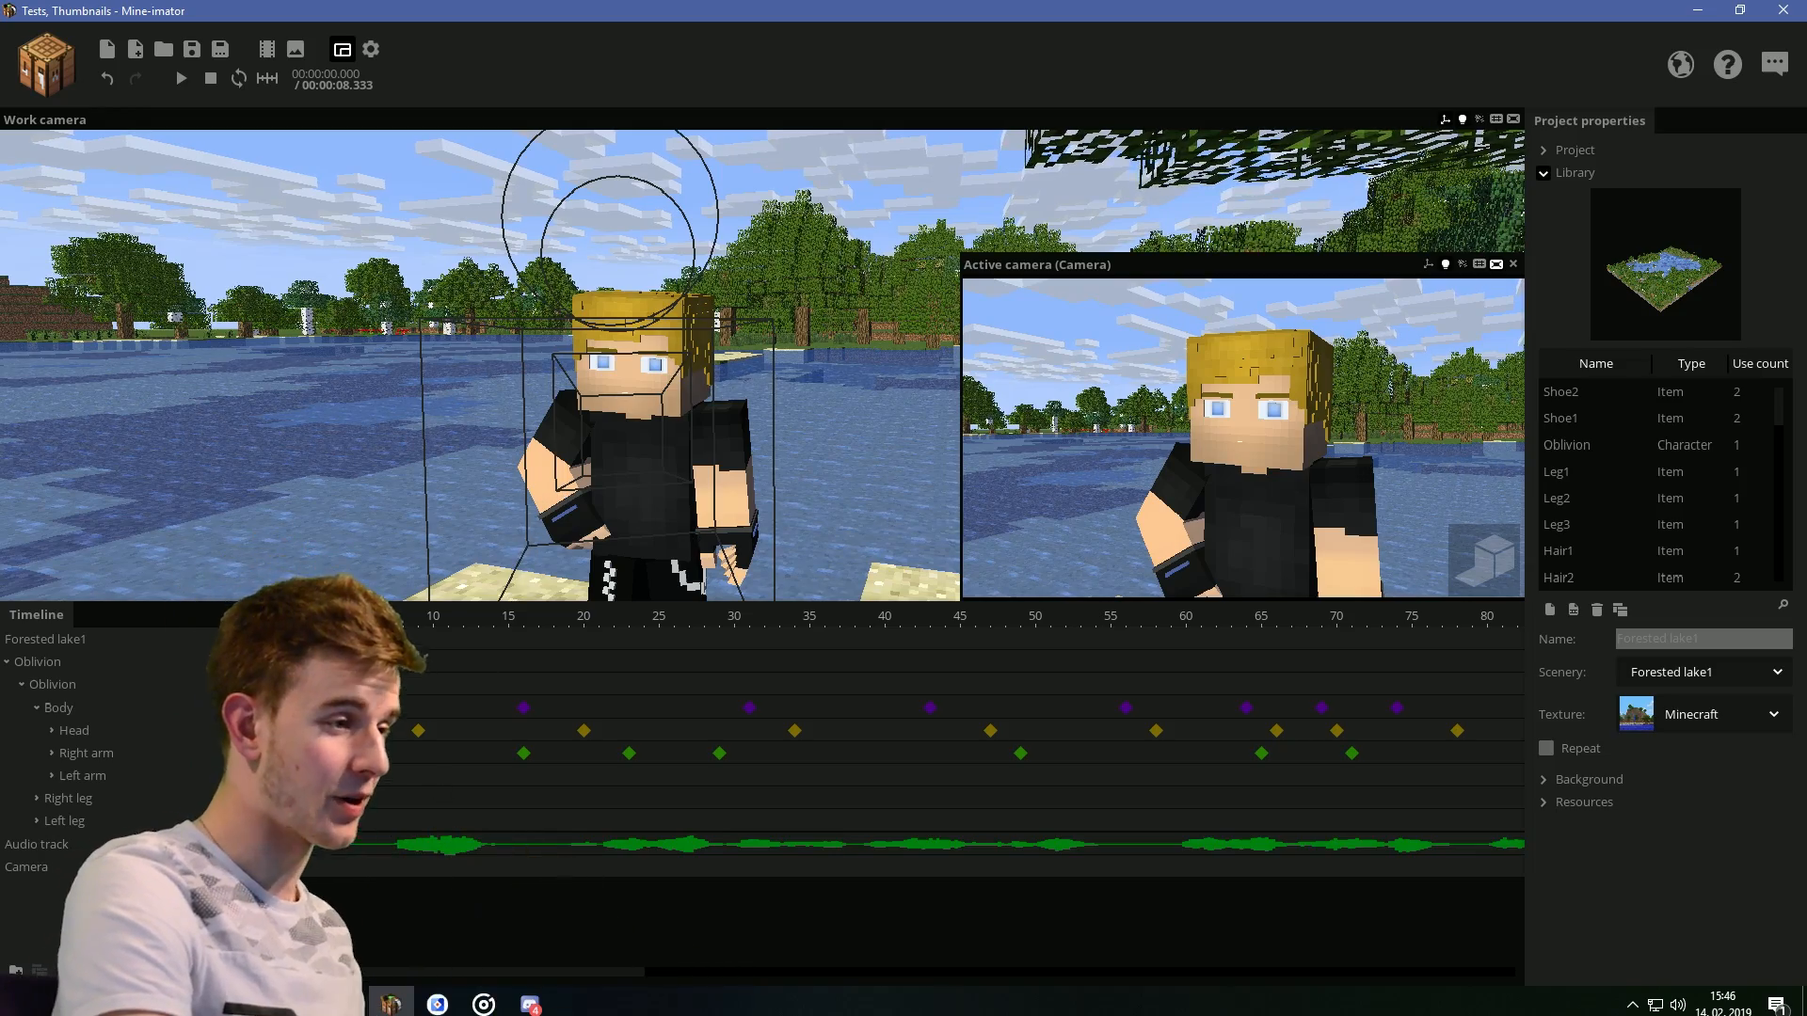
Select the Left arm at frame 7 and rotate it to about Y 6.96°
key("w")
right_click_drag(438, 498, 438, 498)
left_click(255, 775)
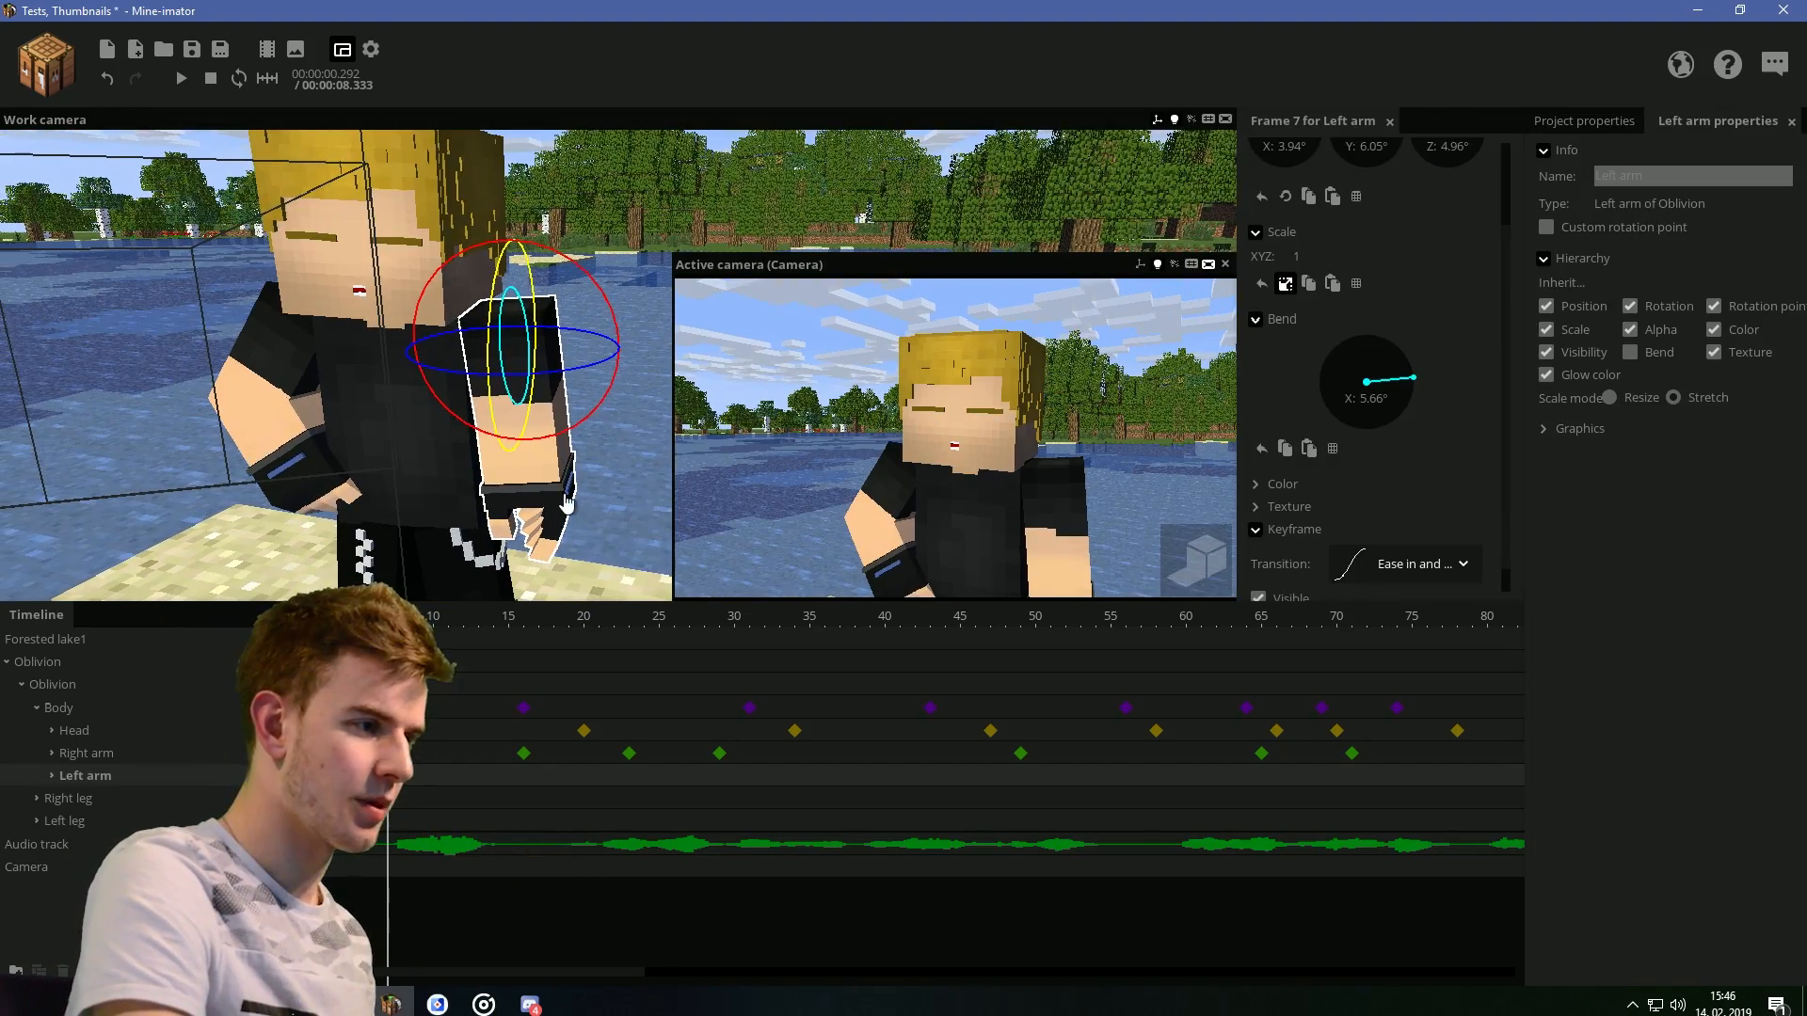
left_click_drag(567, 505, 581, 432)
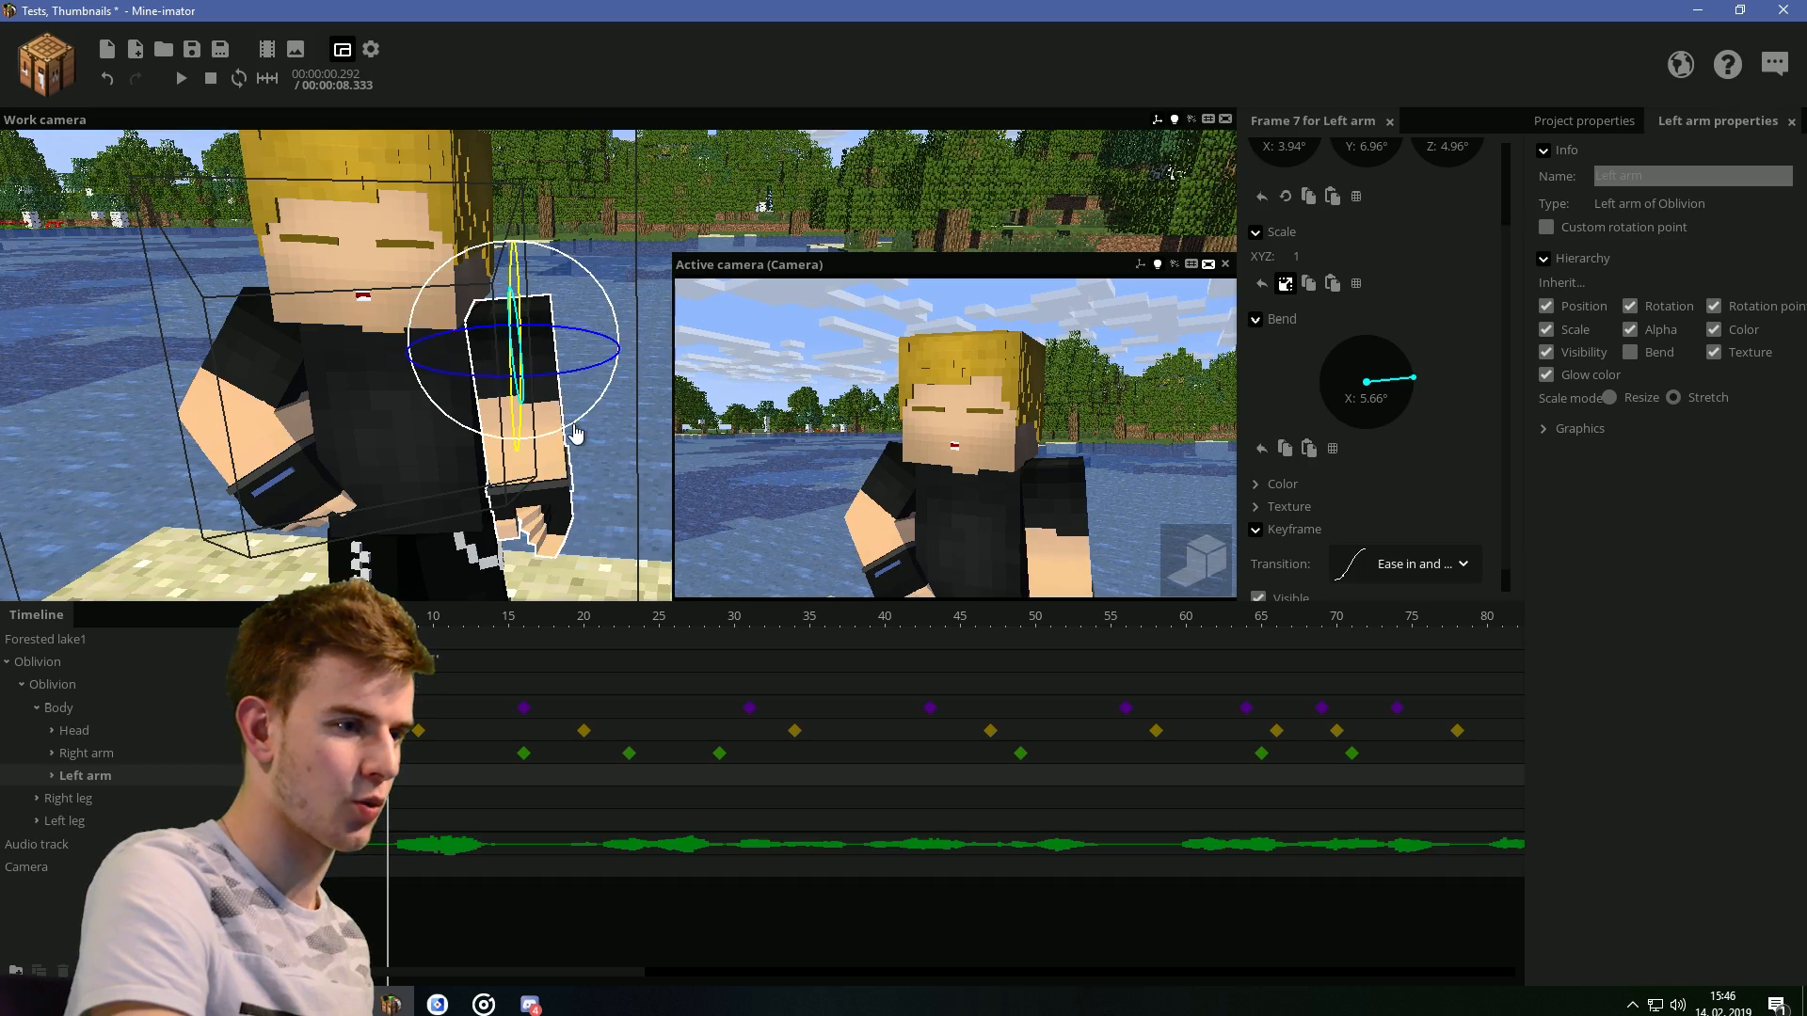
Pose the Left arm at frames 19 and 32, swinging it outward at frame 32 to Y 13.80°, Z 14.08° with X bend 10.09°
left_click(571, 782)
left_click_drag(564, 381, 569, 383)
left_click_drag(561, 450, 557, 445)
left_click_drag(555, 405, 565, 452)
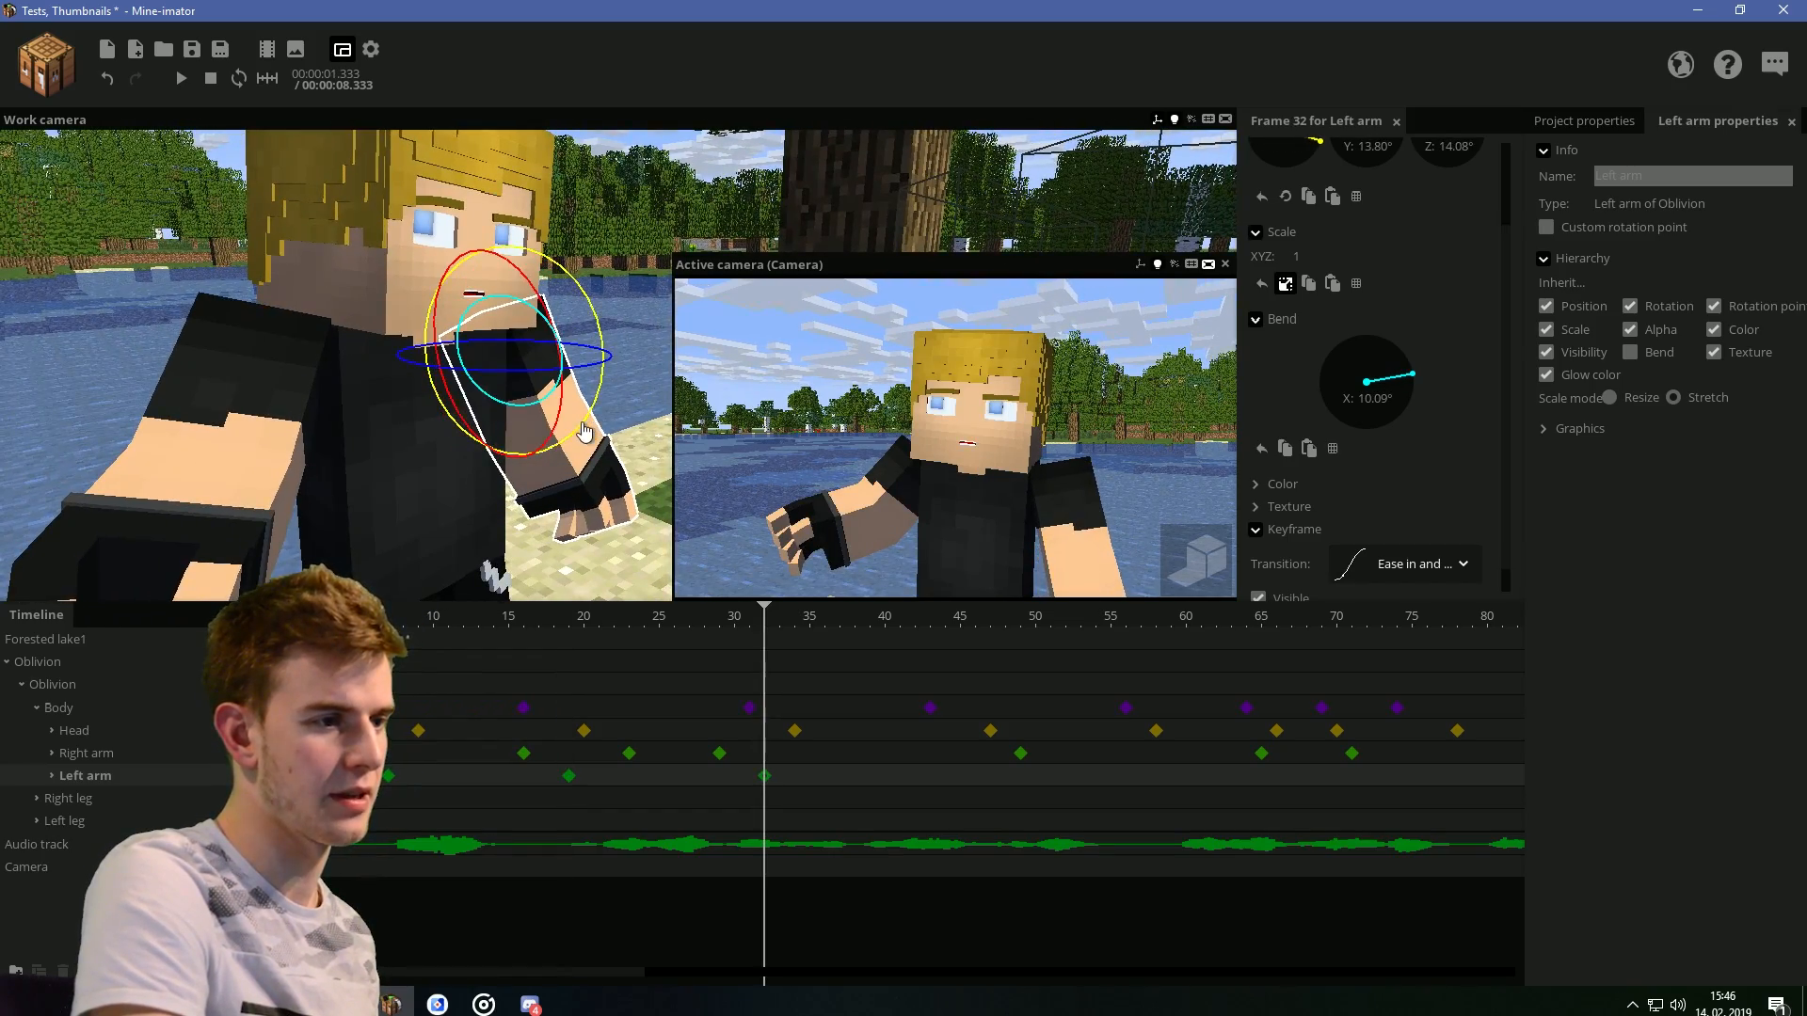
Add an in-between Left arm keyframe at frame 25 and set the frame 19 transition to ease in
mouse_move(763, 621)
left_mouse_down()
mouse_move(628, 621)
mouse_move(767, 622)
left_mouse_up()
left_click(658, 779)
left_click(569, 776)
left_click(1418, 576)
left_click(1359, 668)
Set the Left arm transition at frame 25 to ease out and play back the movement
left_click(659, 777)
left_click(1382, 567)
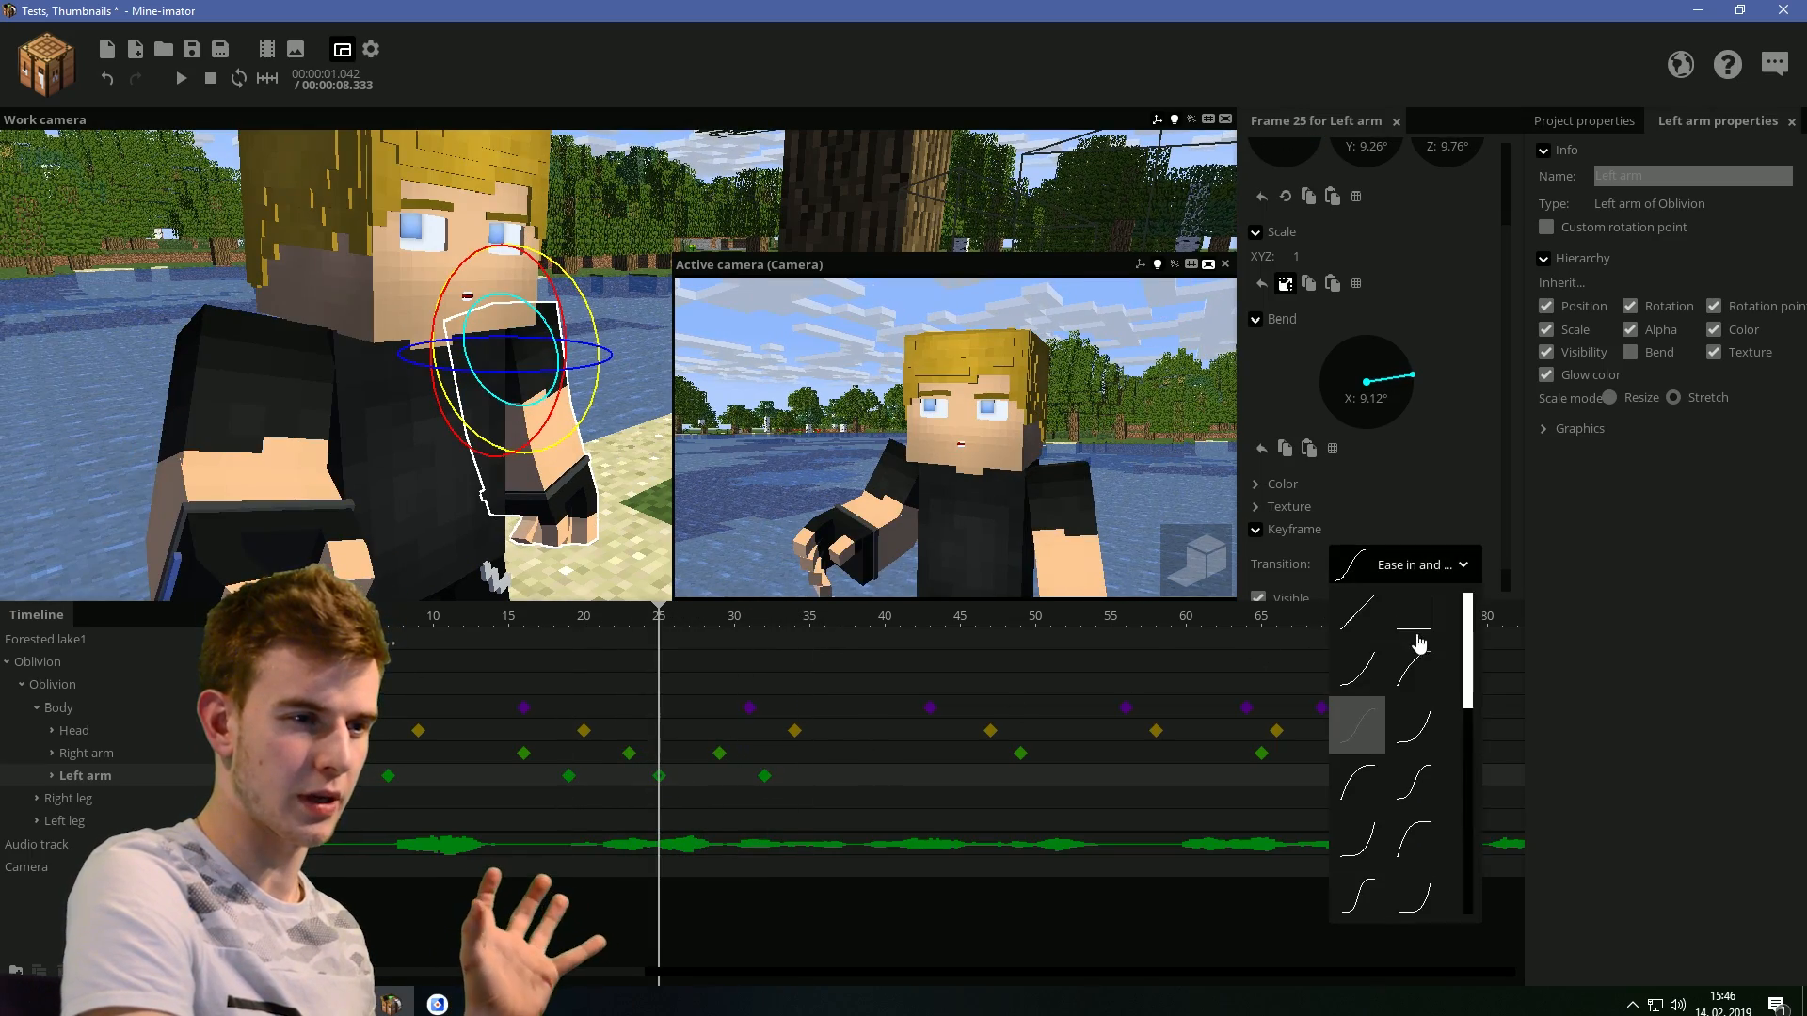
left_click(1414, 668)
left_click(516, 624)
key("space")
left_click(388, 776)
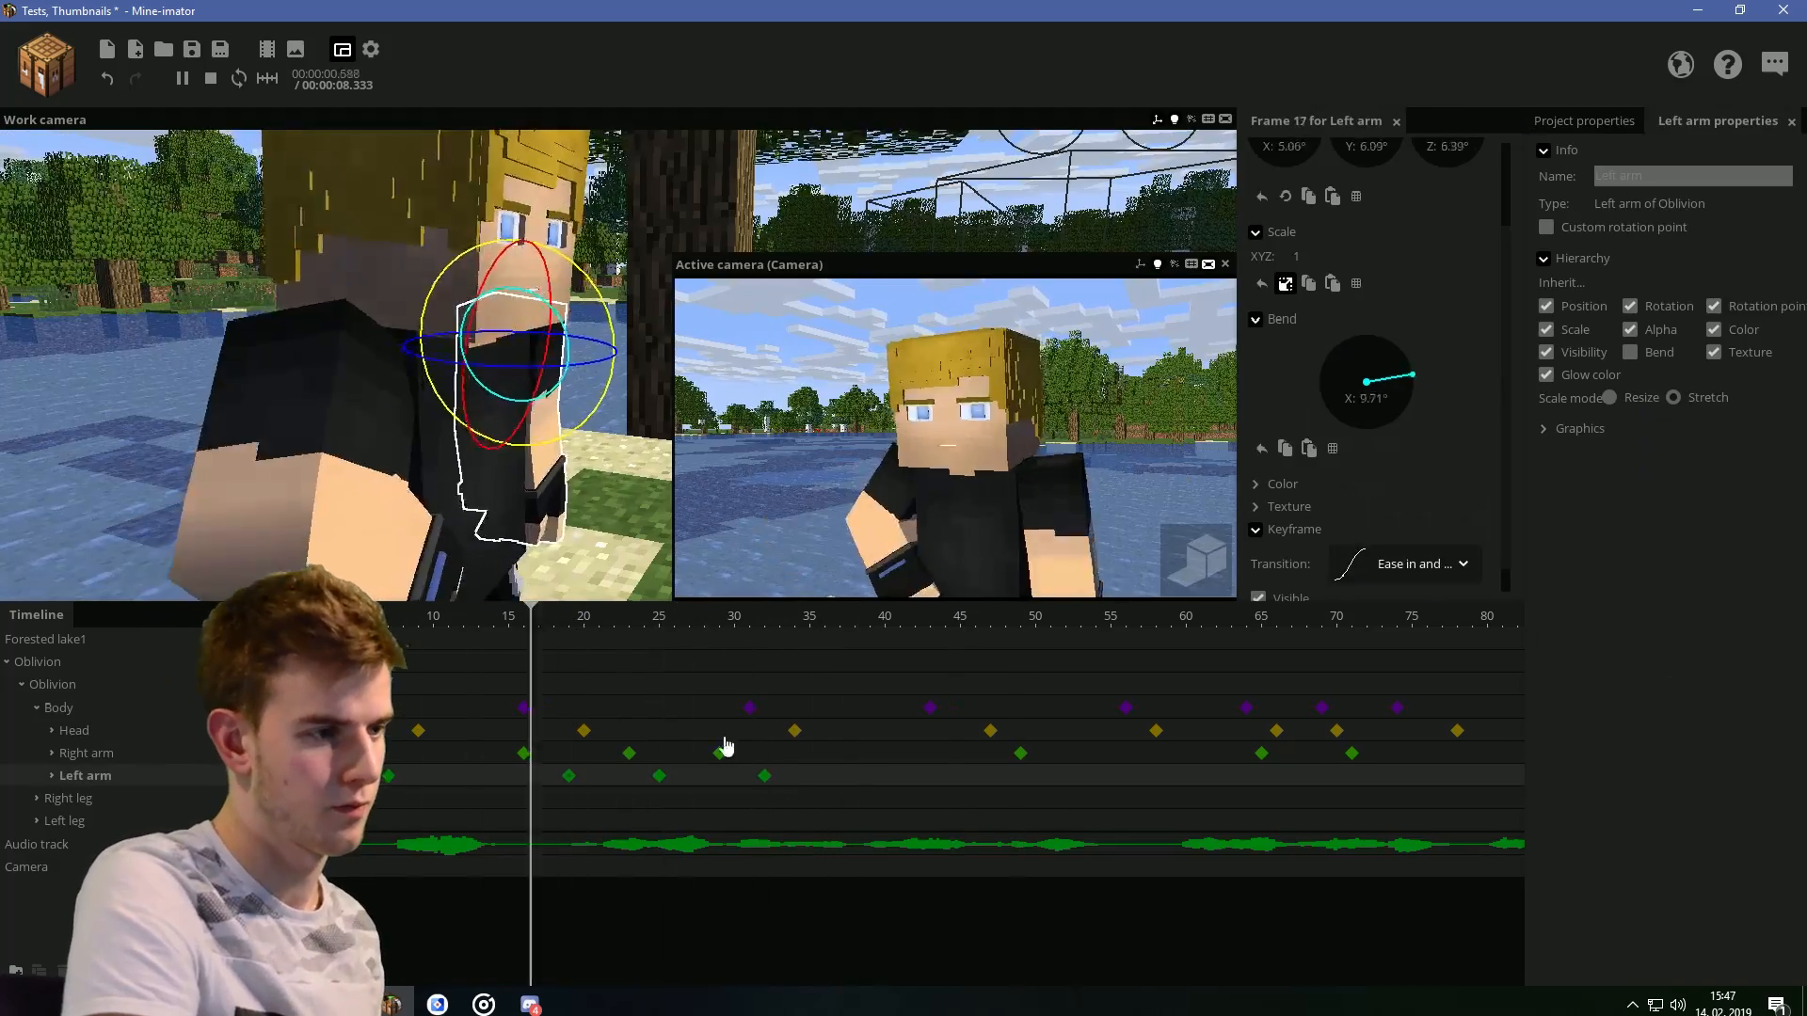
Pose the Left arm at frame 45 with rotation Y 20.82°, Z 9.92° and an X bend of 17.05°
left_click(960, 622)
left_click_drag(602, 377, 565, 395)
left_click_drag(622, 527, 395, 490)
key("space")
left_click(561, 776)
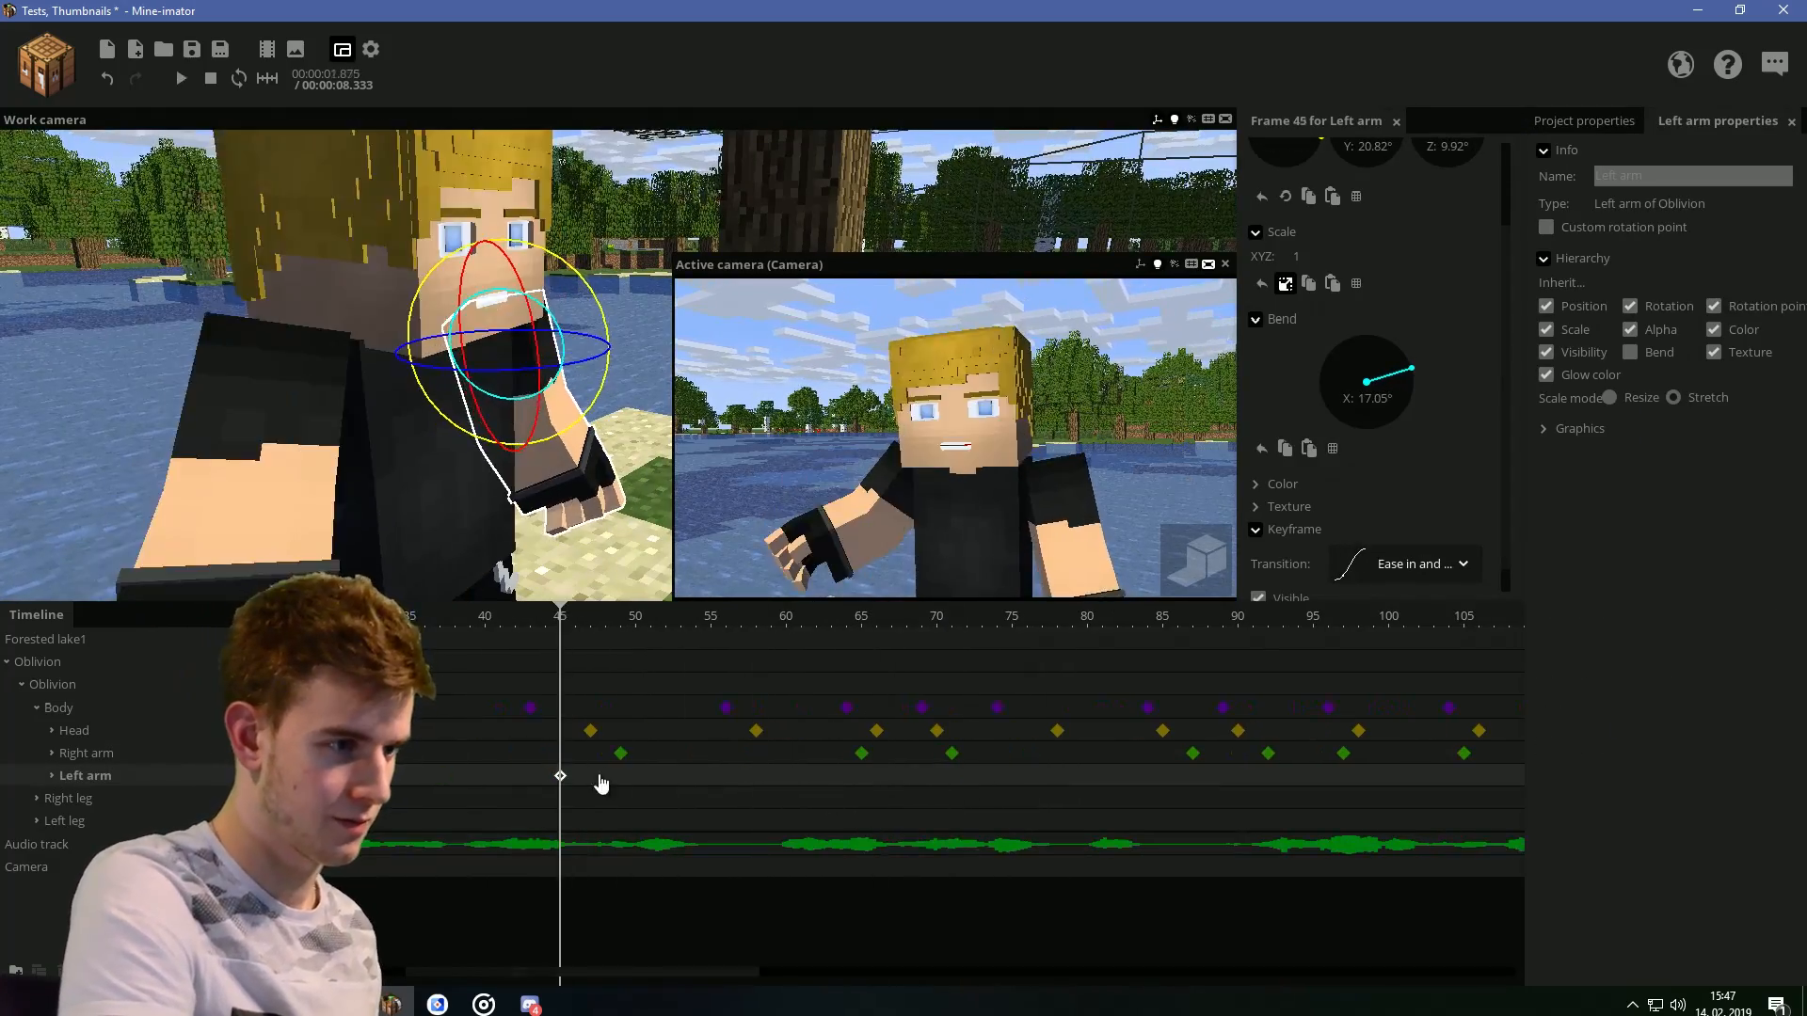
Pose the Left arm at frame 62 with rotation X 8.14°, Y 8.54°, Z 17.86° and an X bend of 52.31°
left_click(816, 620)
left_click_drag(602, 490, 561, 432)
left_click(561, 776)
left_click_drag(282, 527, 476, 597)
left_click(816, 776)
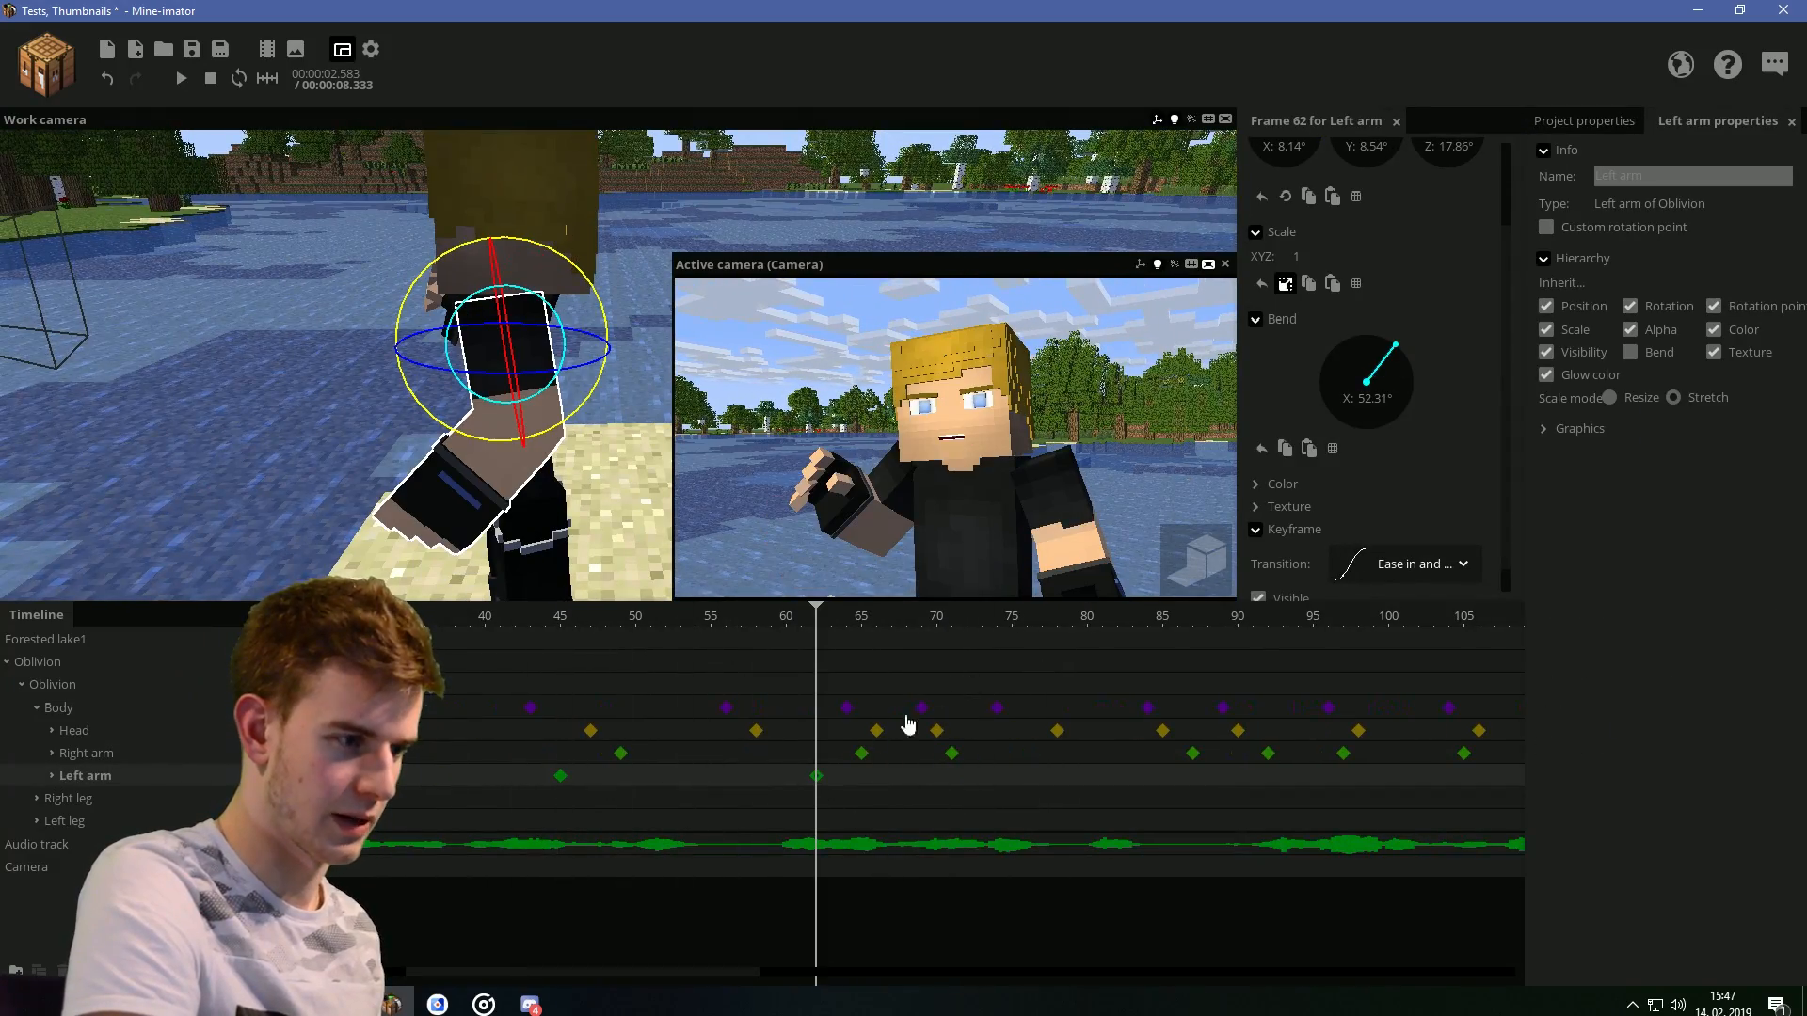
Shift the Left arm keyframe from frame 62 to frame 63 and play back the movement
left_click(561, 776)
left_click(1356, 565)
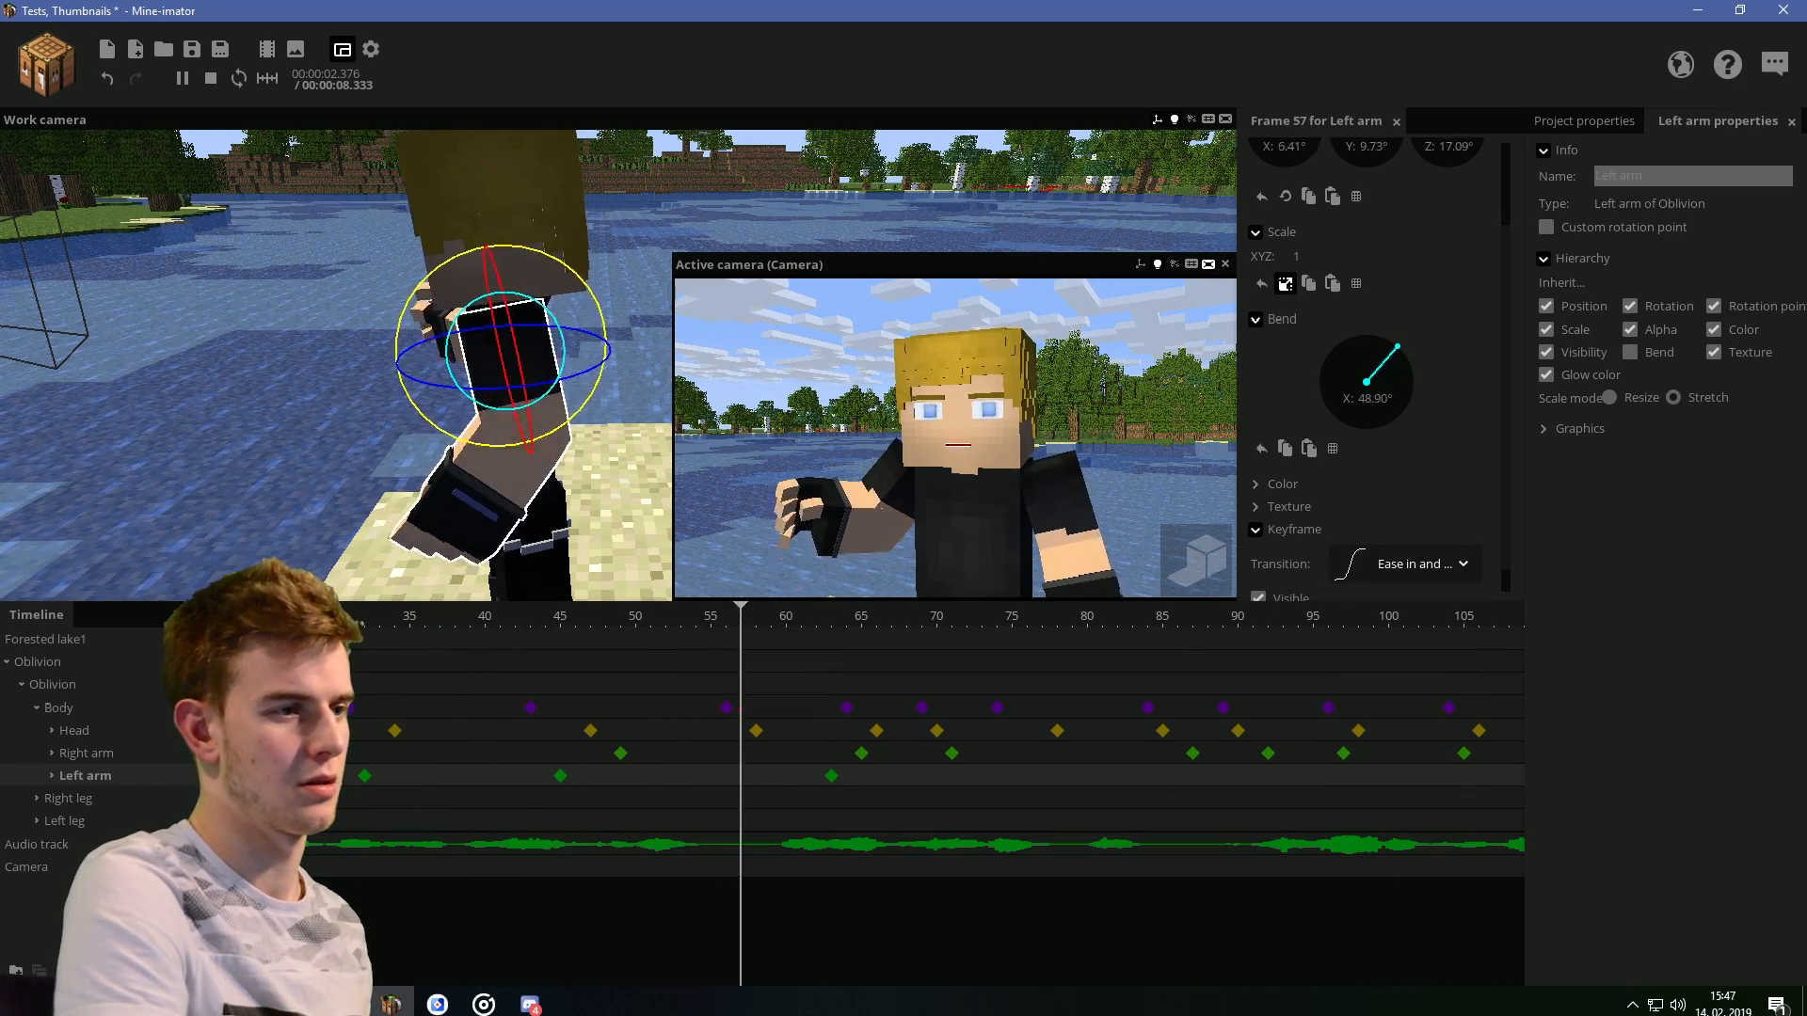
key("space")
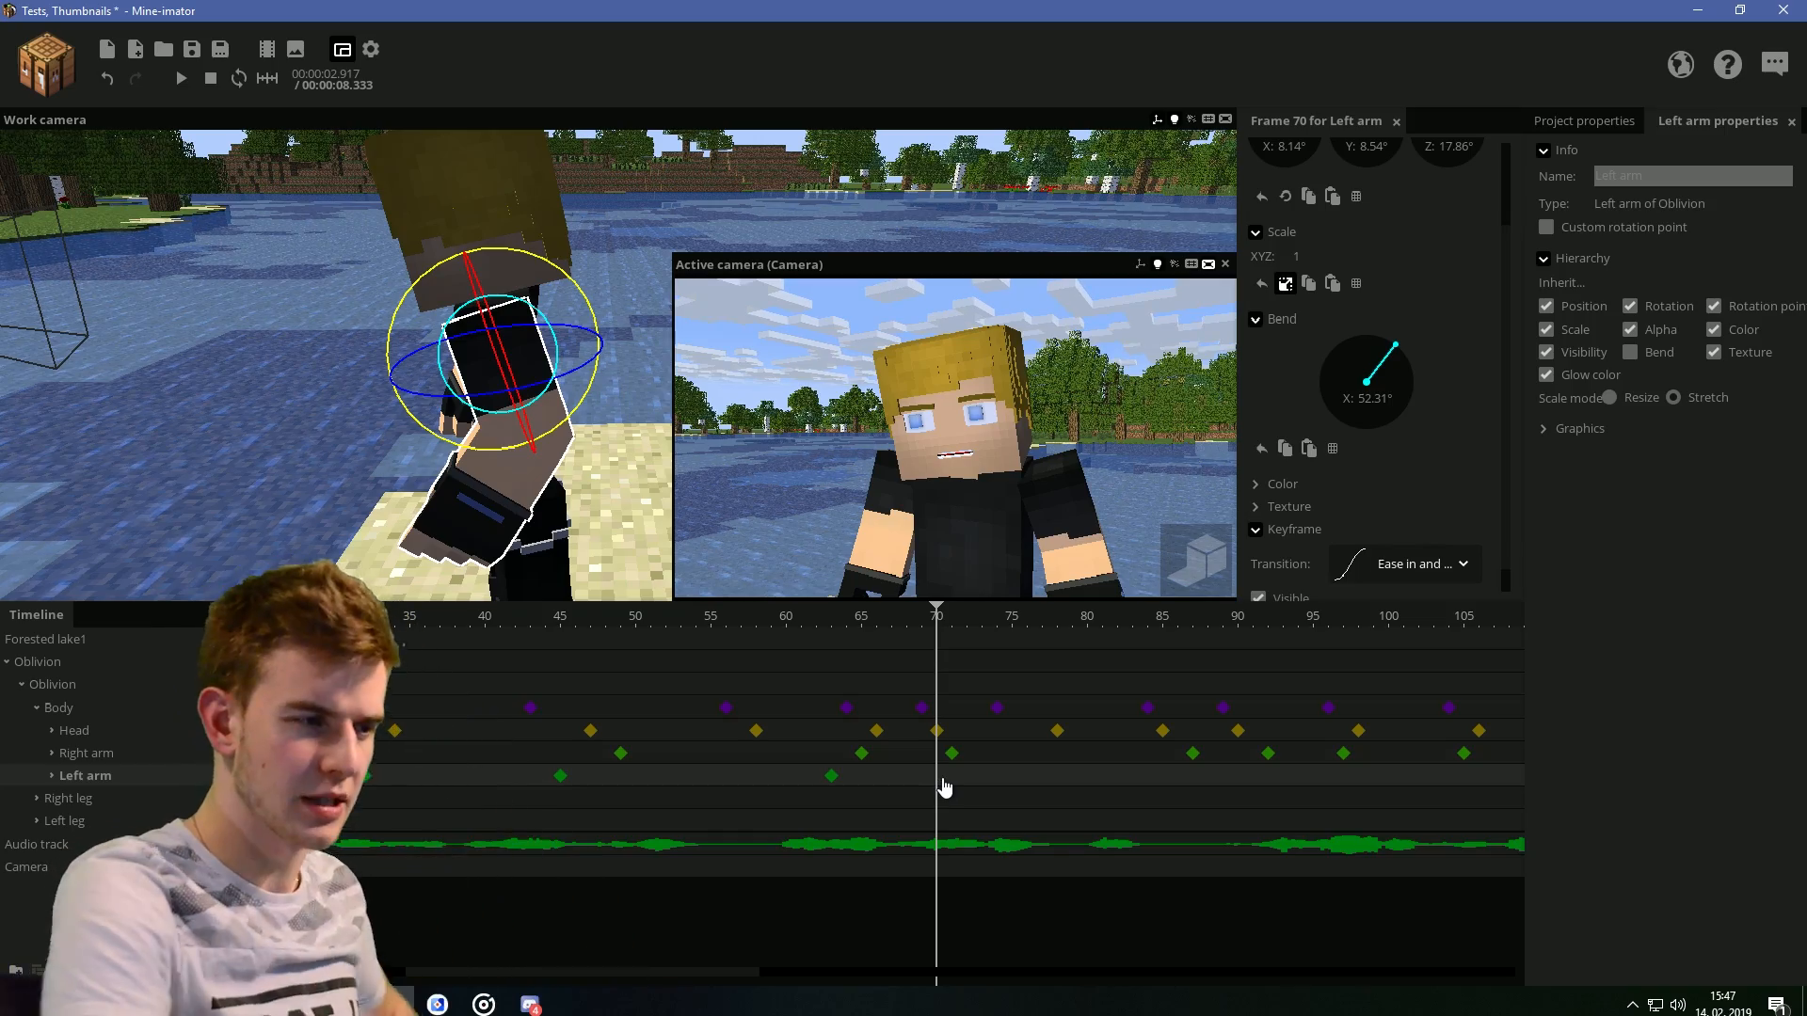
Pose the Left arm at frame 70 with rotation X 0.47°, Y 16.18°, Z 12.28° and an X bend of 4.15°, and play it back
left_click_drag(448, 520, 555, 415)
left_click_drag(616, 461, 541, 442)
mouse_move(545, 391)
left_mouse_down()
mouse_move(559, 404)
mouse_move(543, 406)
left_mouse_up()
left_click_drag(470, 471, 593, 447)
mouse_move(937, 617)
left_mouse_down()
mouse_move(831, 618)
mouse_move(1012, 618)
mouse_move(937, 618)
left_mouse_up()
left_click_drag(612, 470, 588, 532)
left_click_drag(835, 619, 390, 602)
key("space")
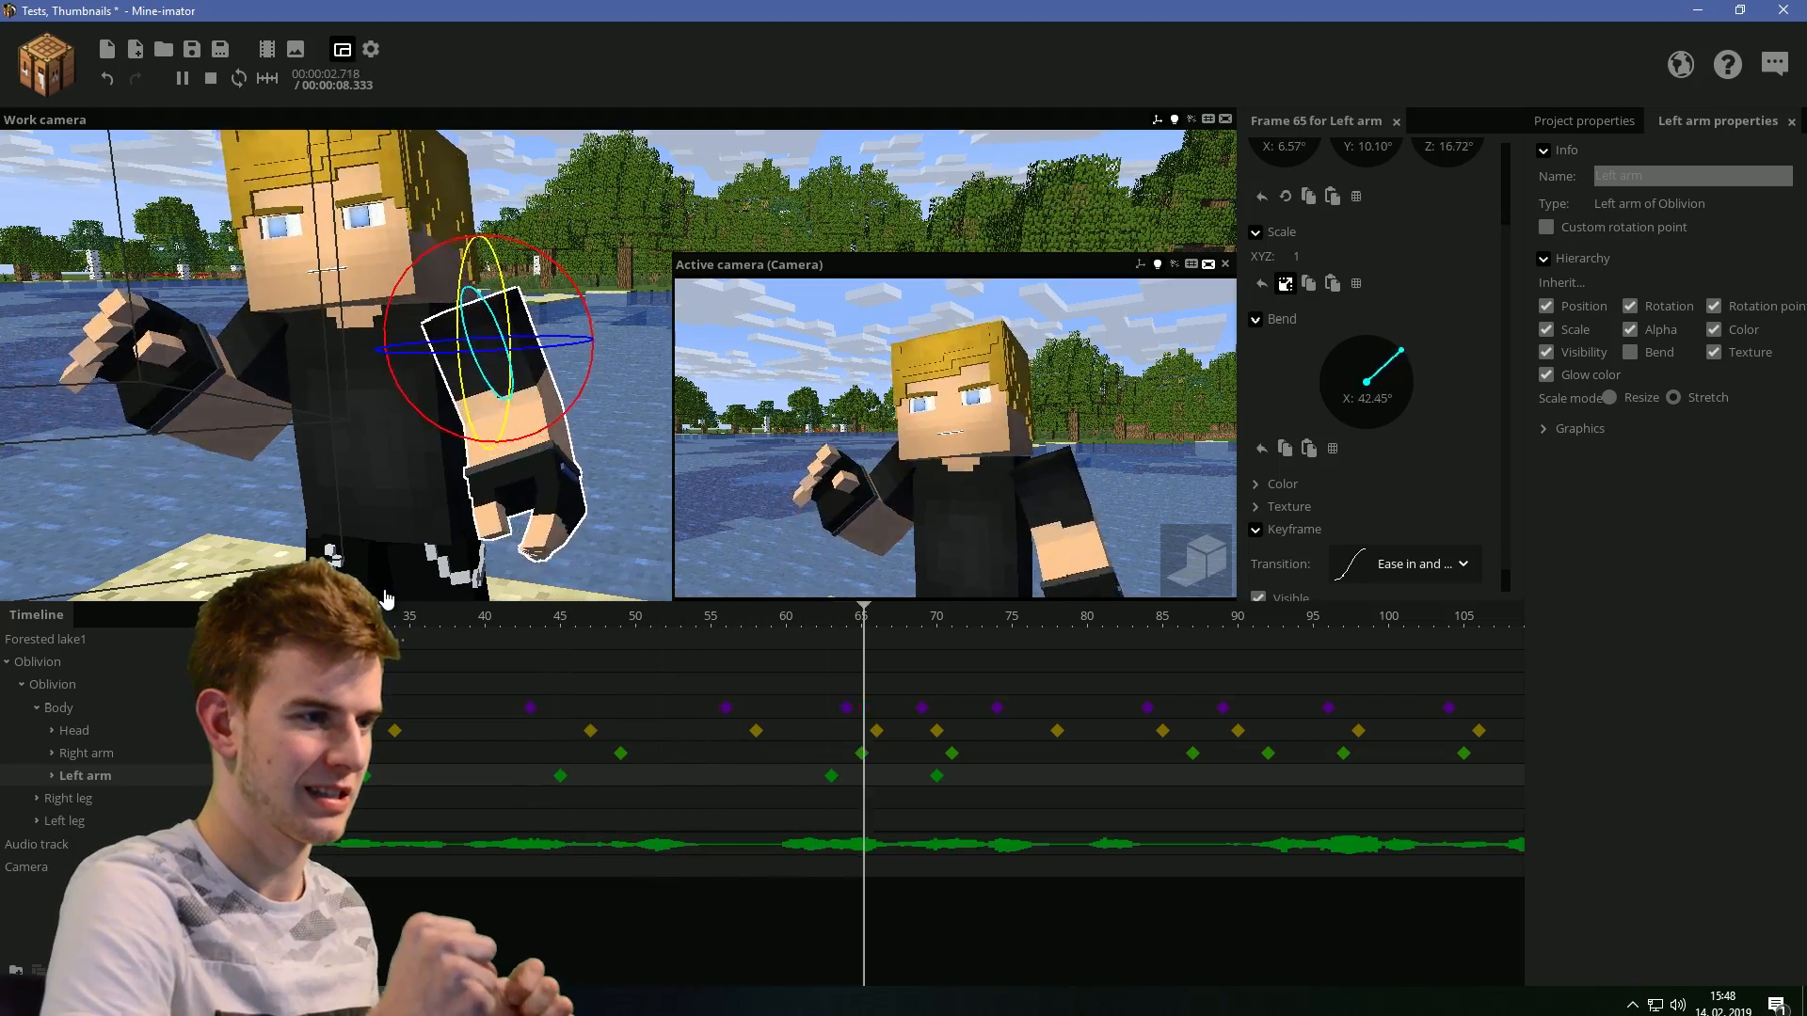
Add Left arm keyframes at frames 83 and 96, with rotation Y 22.48°, Z 20.21° and an X bend of 13.51° at frame 96
left_click_drag(1025, 617, 686, 898)
left_click_drag(649, 981, 733, 955)
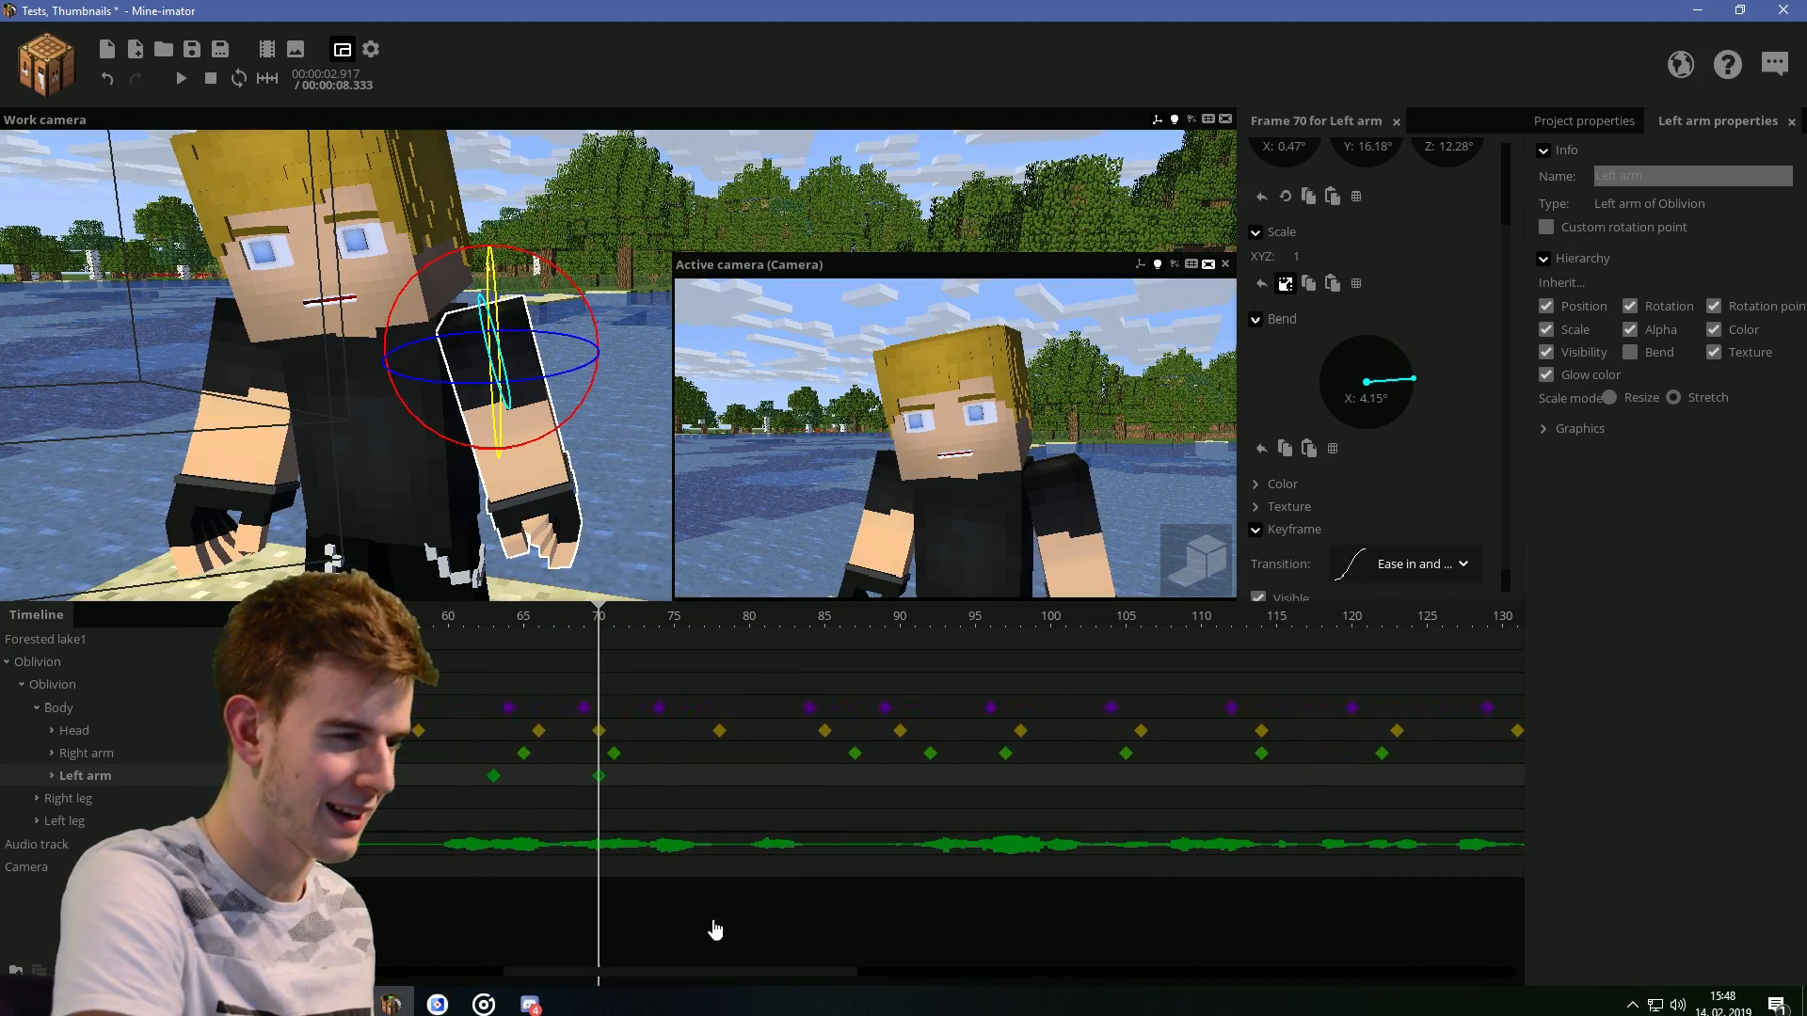
key("space")
left_click_drag(560, 414, 550, 422)
key("space")
left_click(909, 798)
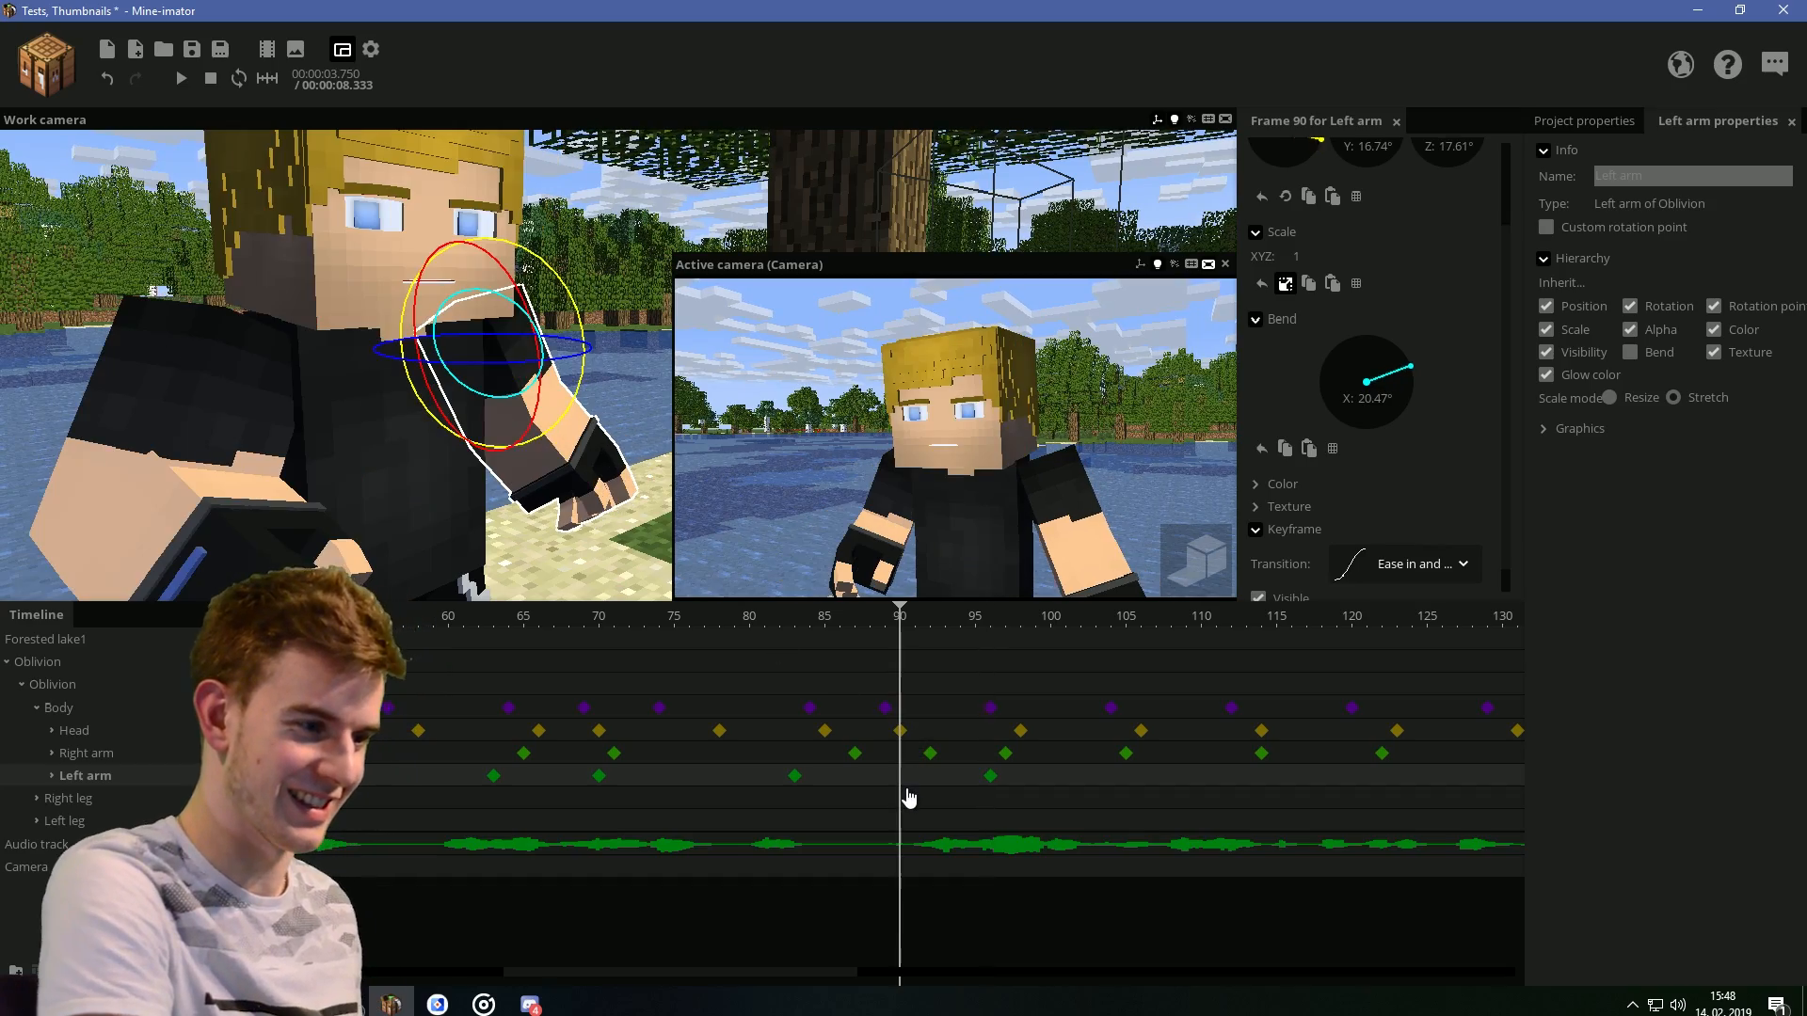
Add an in-between Left arm keyframe at frame 90 and set the frame 83 transition to ease in
left_click(795, 776)
left_click(1402, 564)
left_click(1355, 669)
left_click(1403, 564)
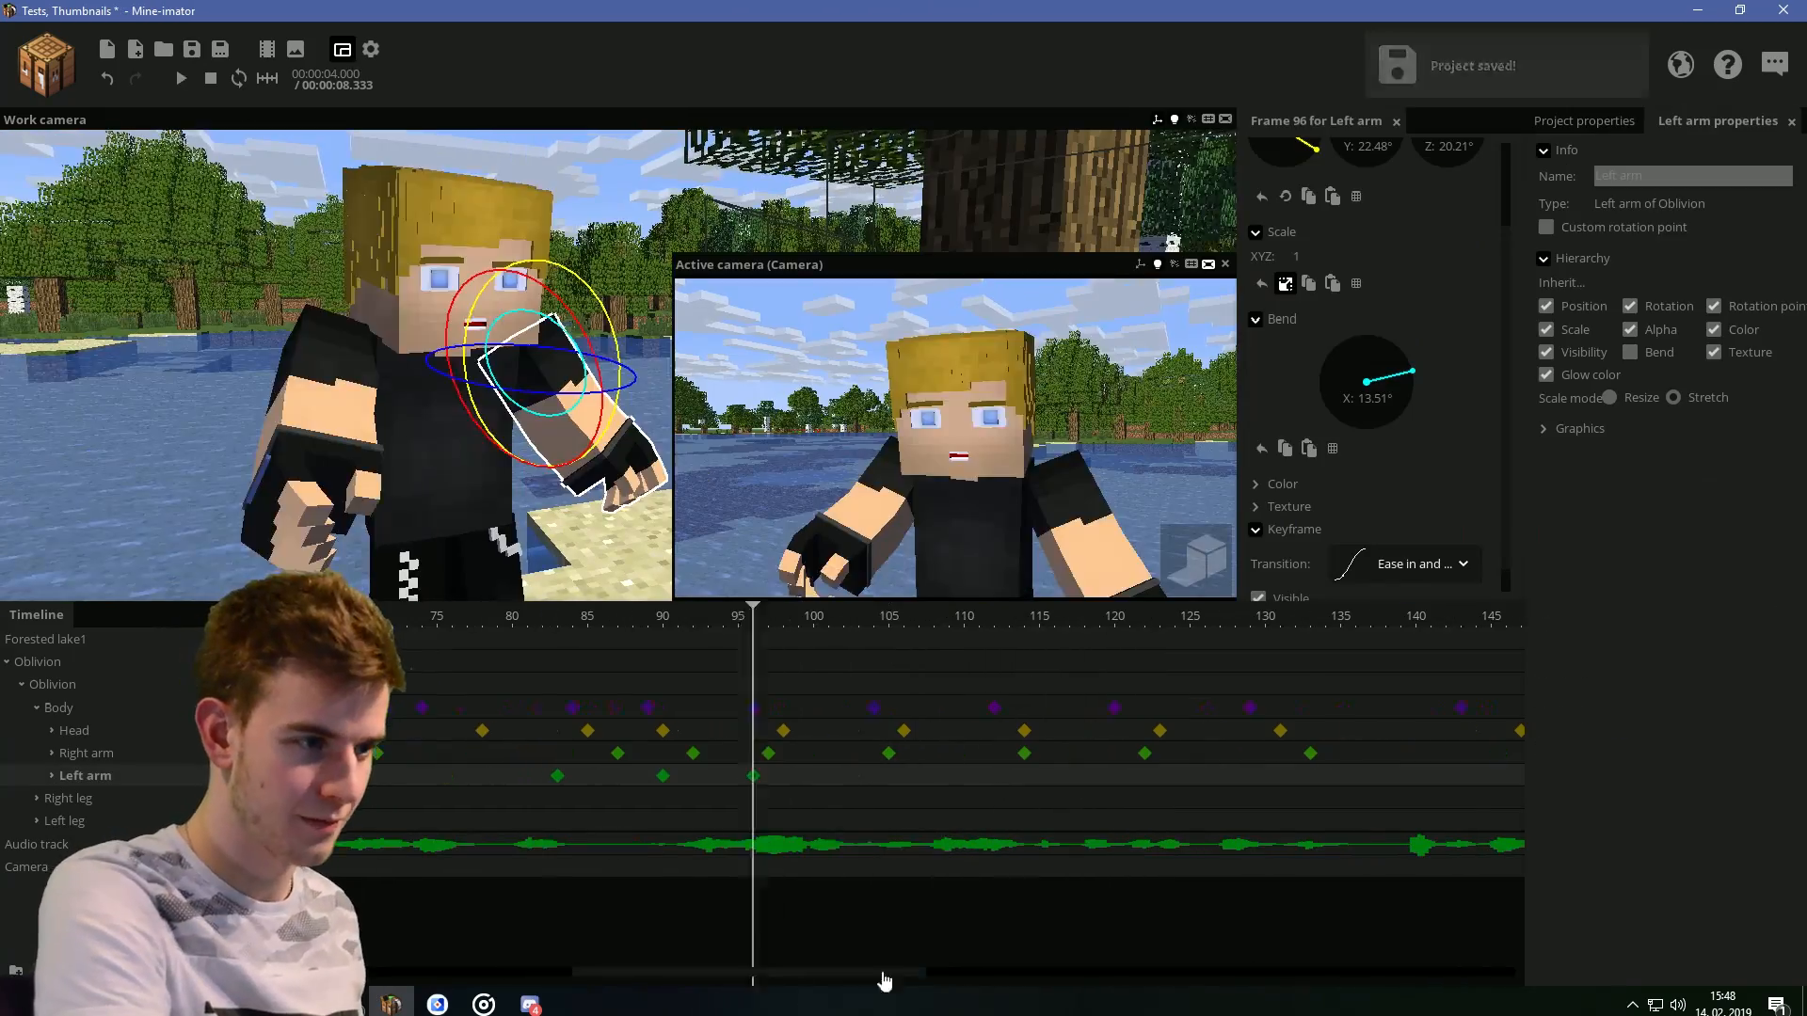
Add Left arm keyframes at frames 113, 123, 134 and 150 and save the project
left_click(934, 784)
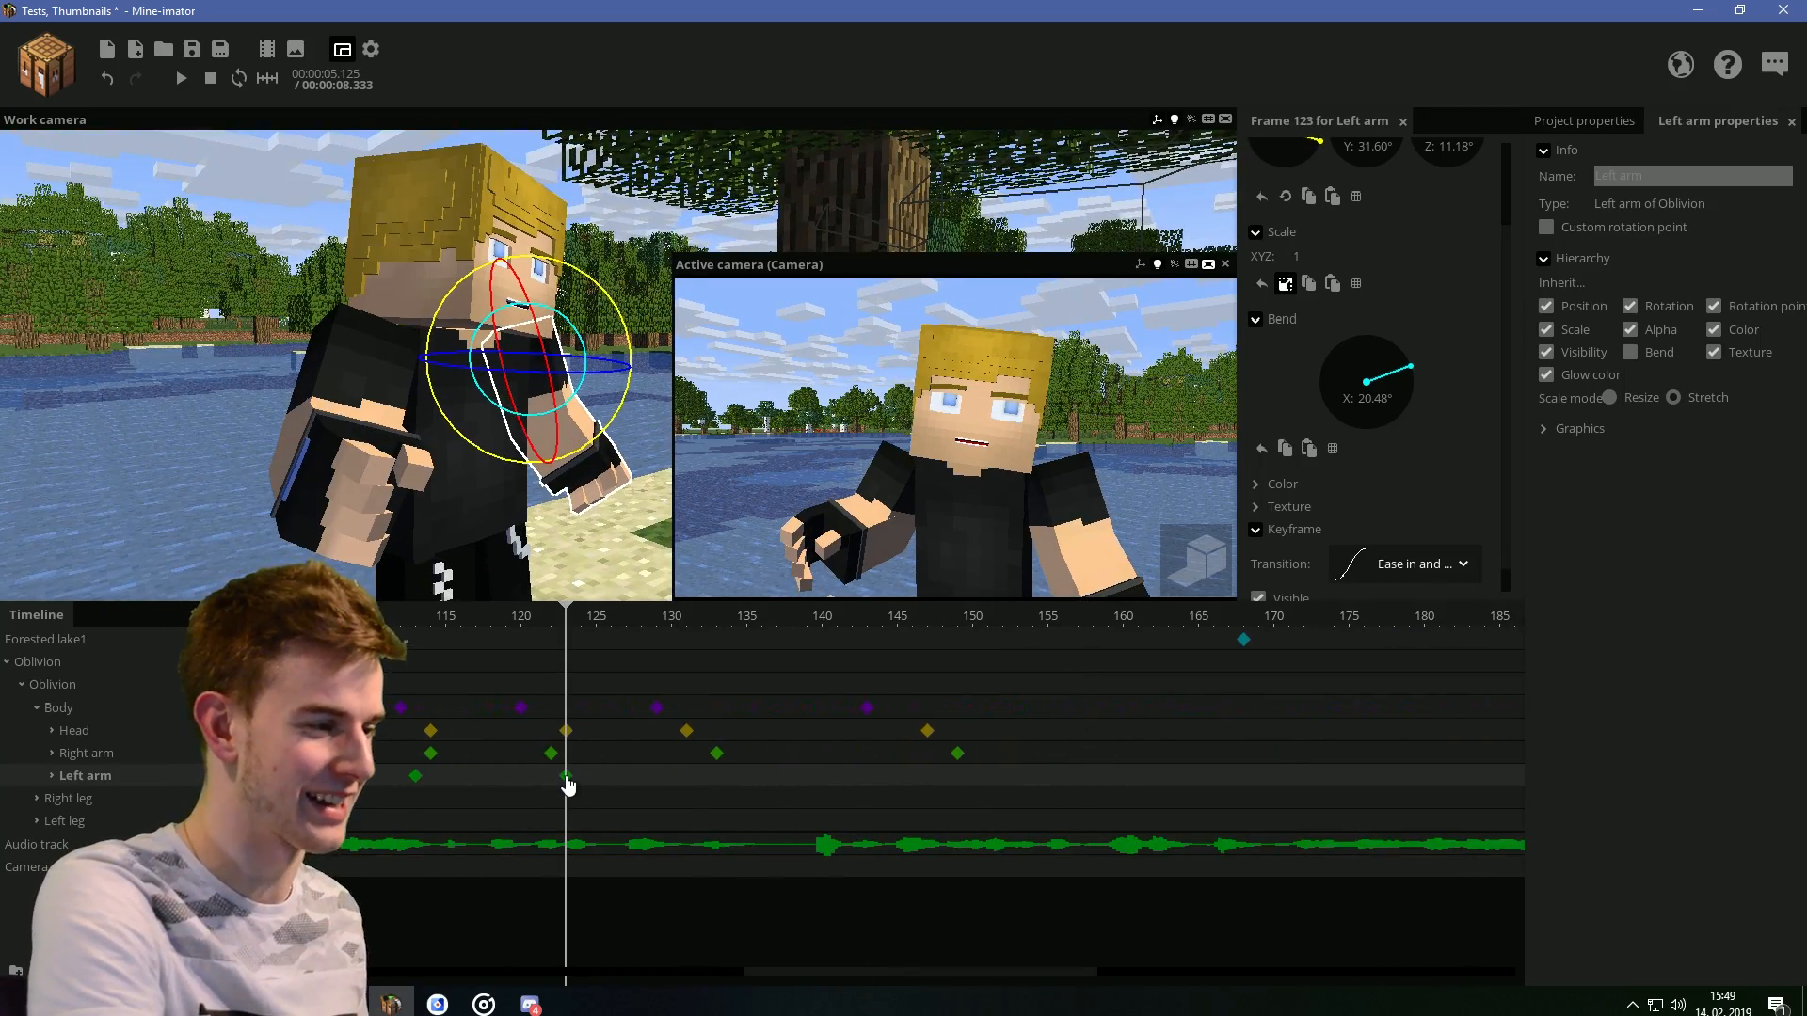
key("ctrl+s")
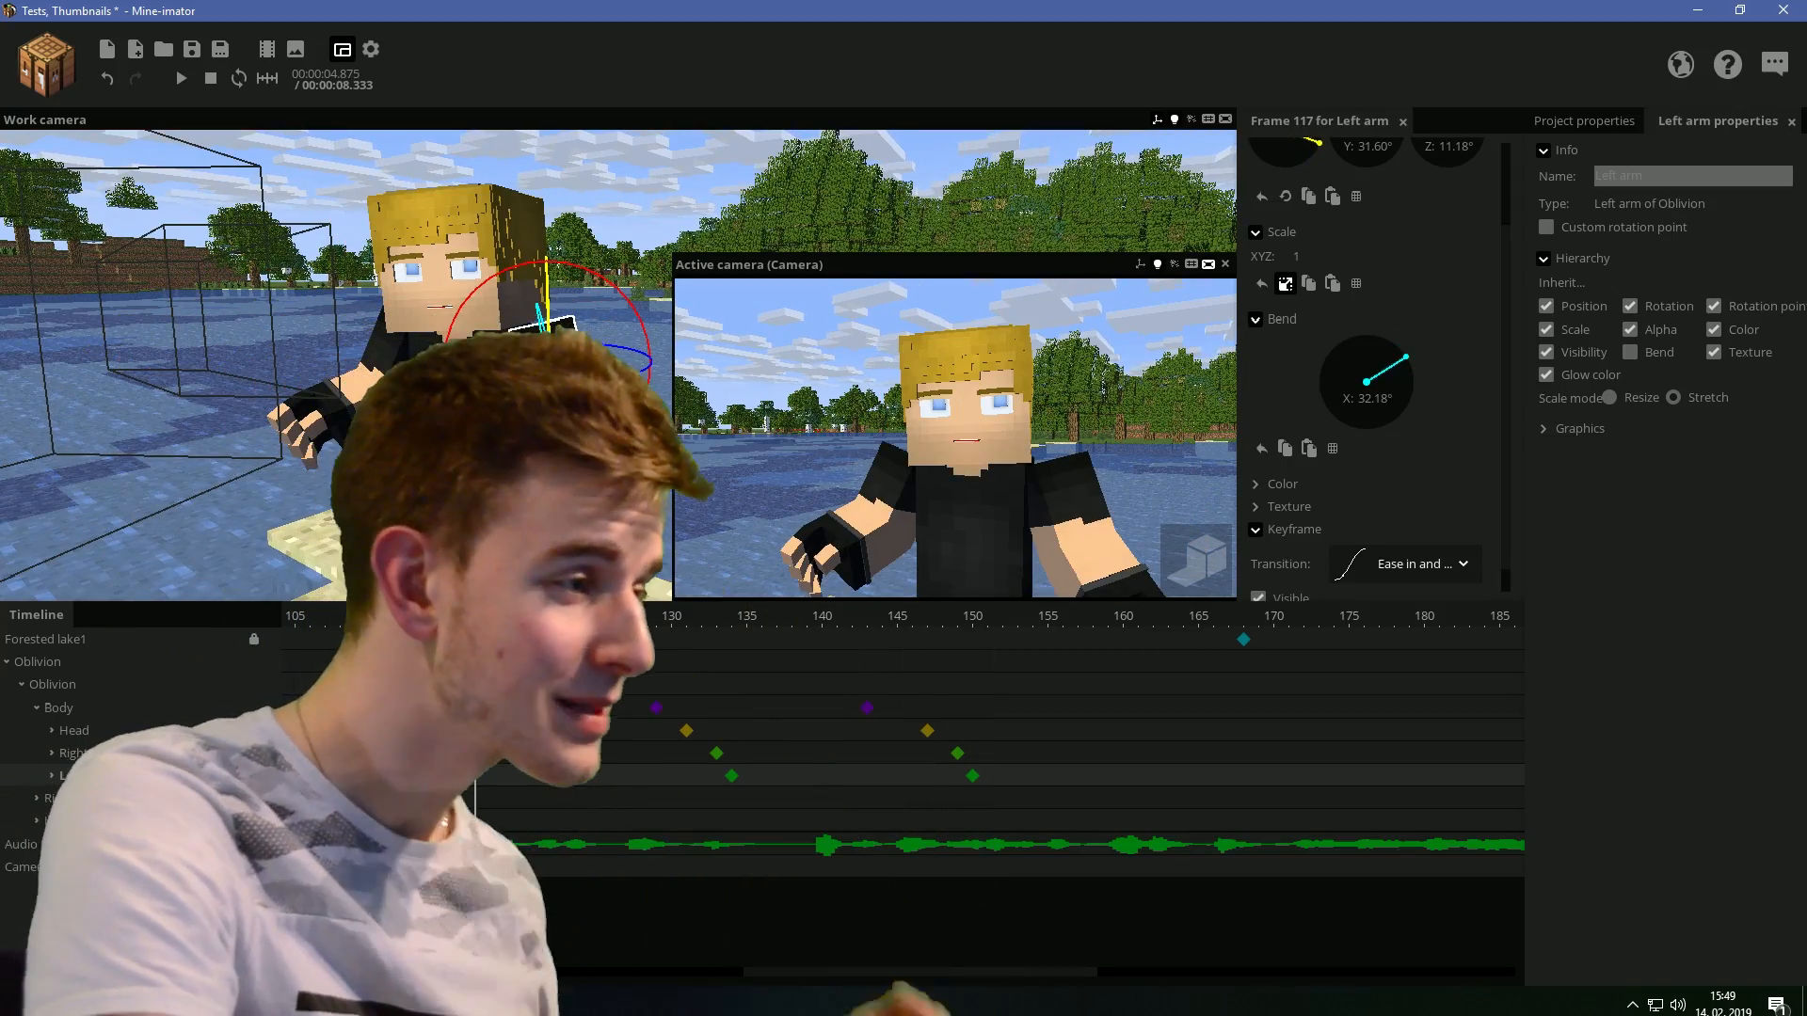
key("ctrl+s")
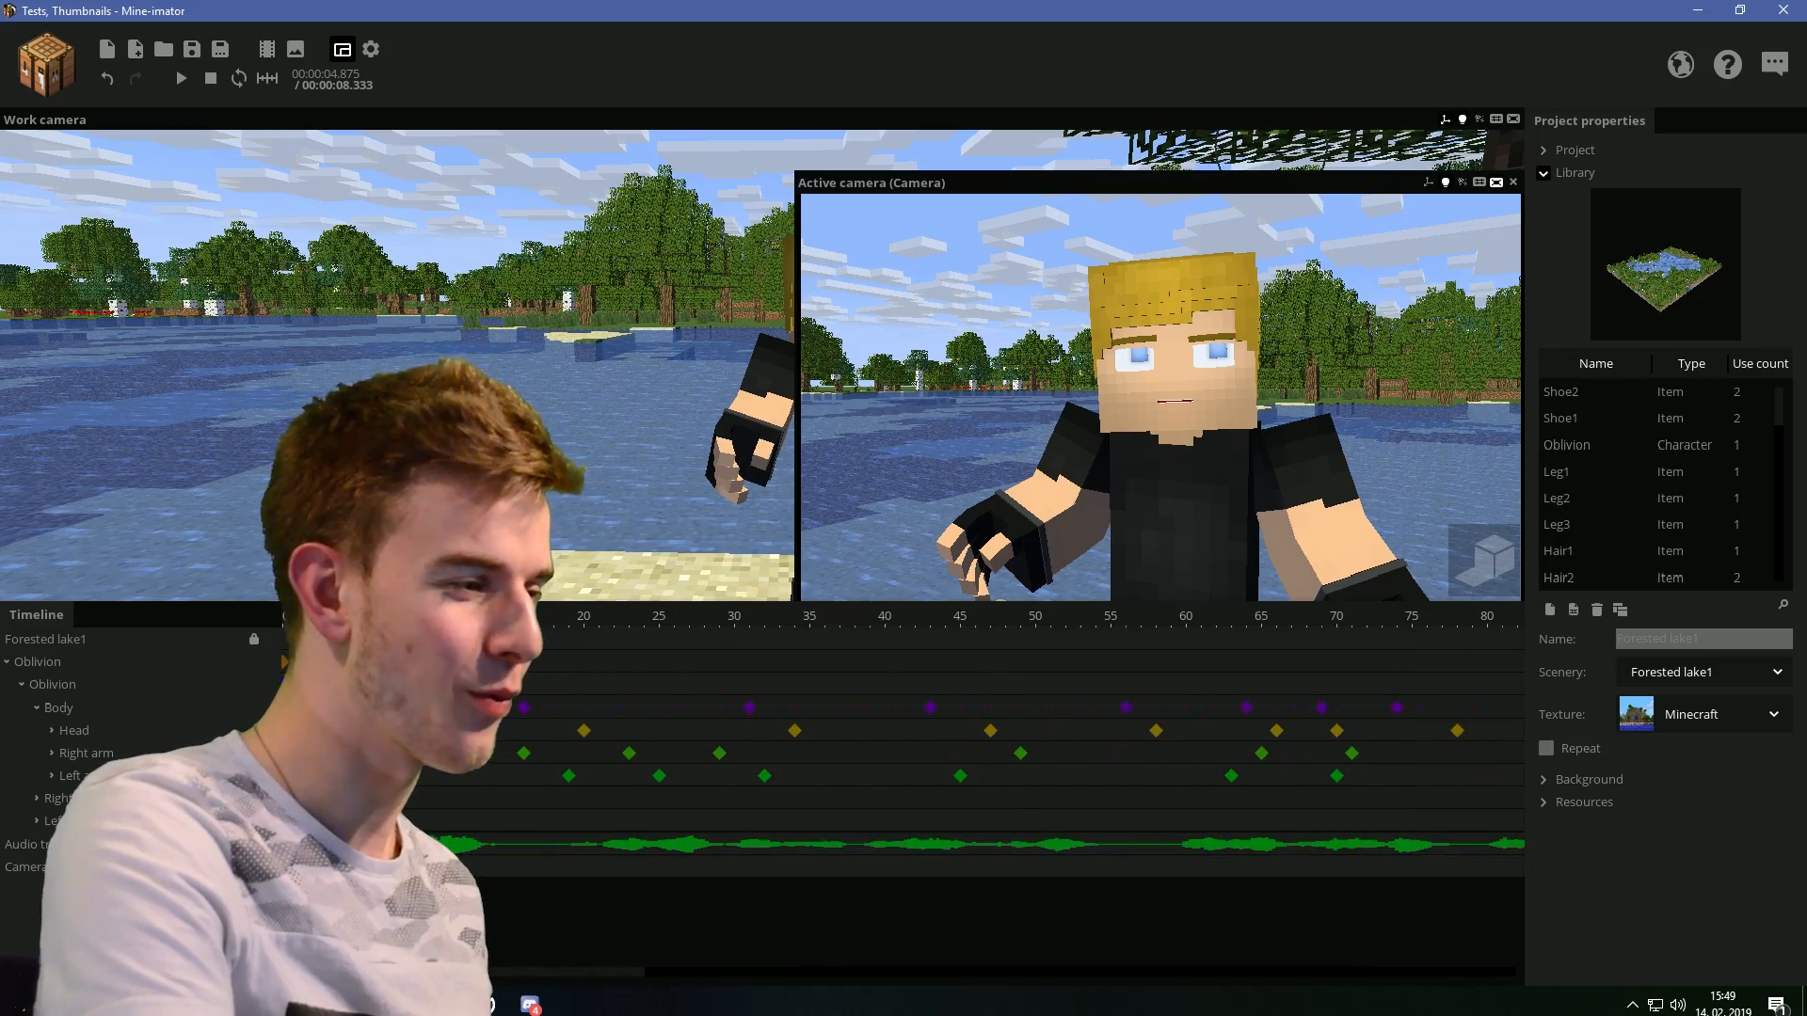
Shrink the Active camera view and set the Oblivion folder's keyframes at frames 0 and 18 to ease in and out
left_click_drag(310, 621, 241, 626)
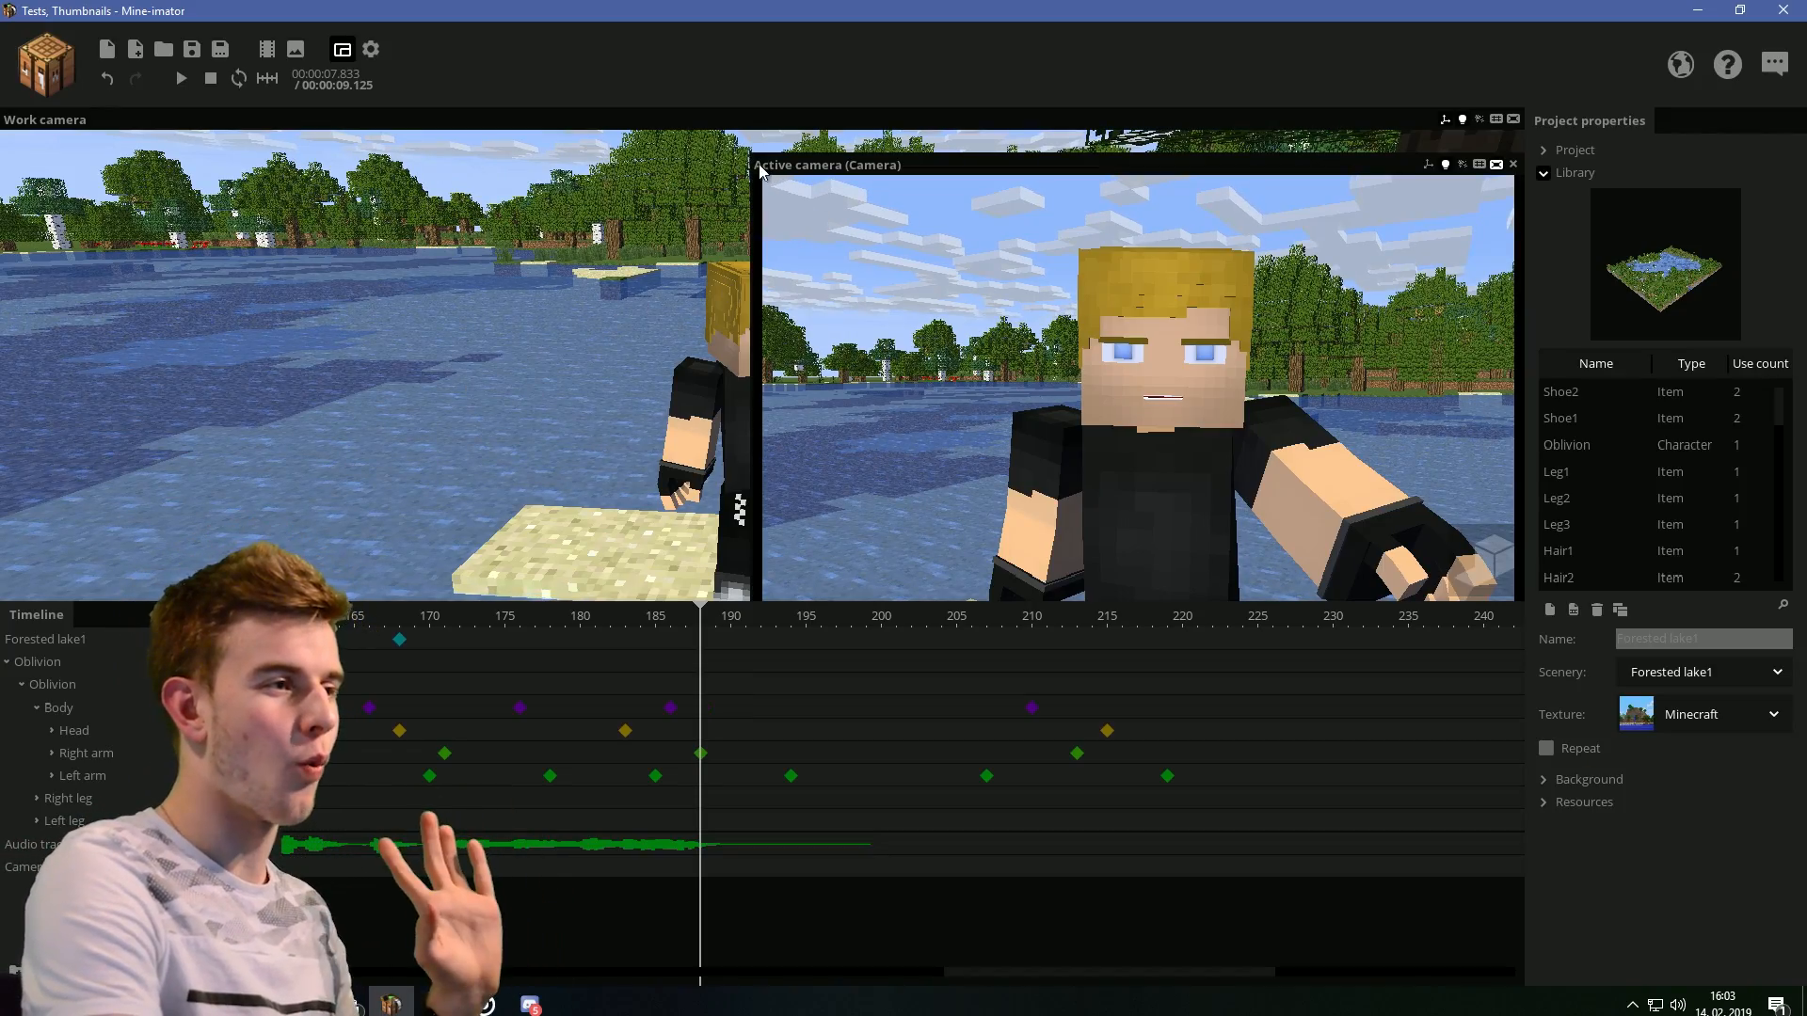
left_click_drag(755, 158, 1053, 341)
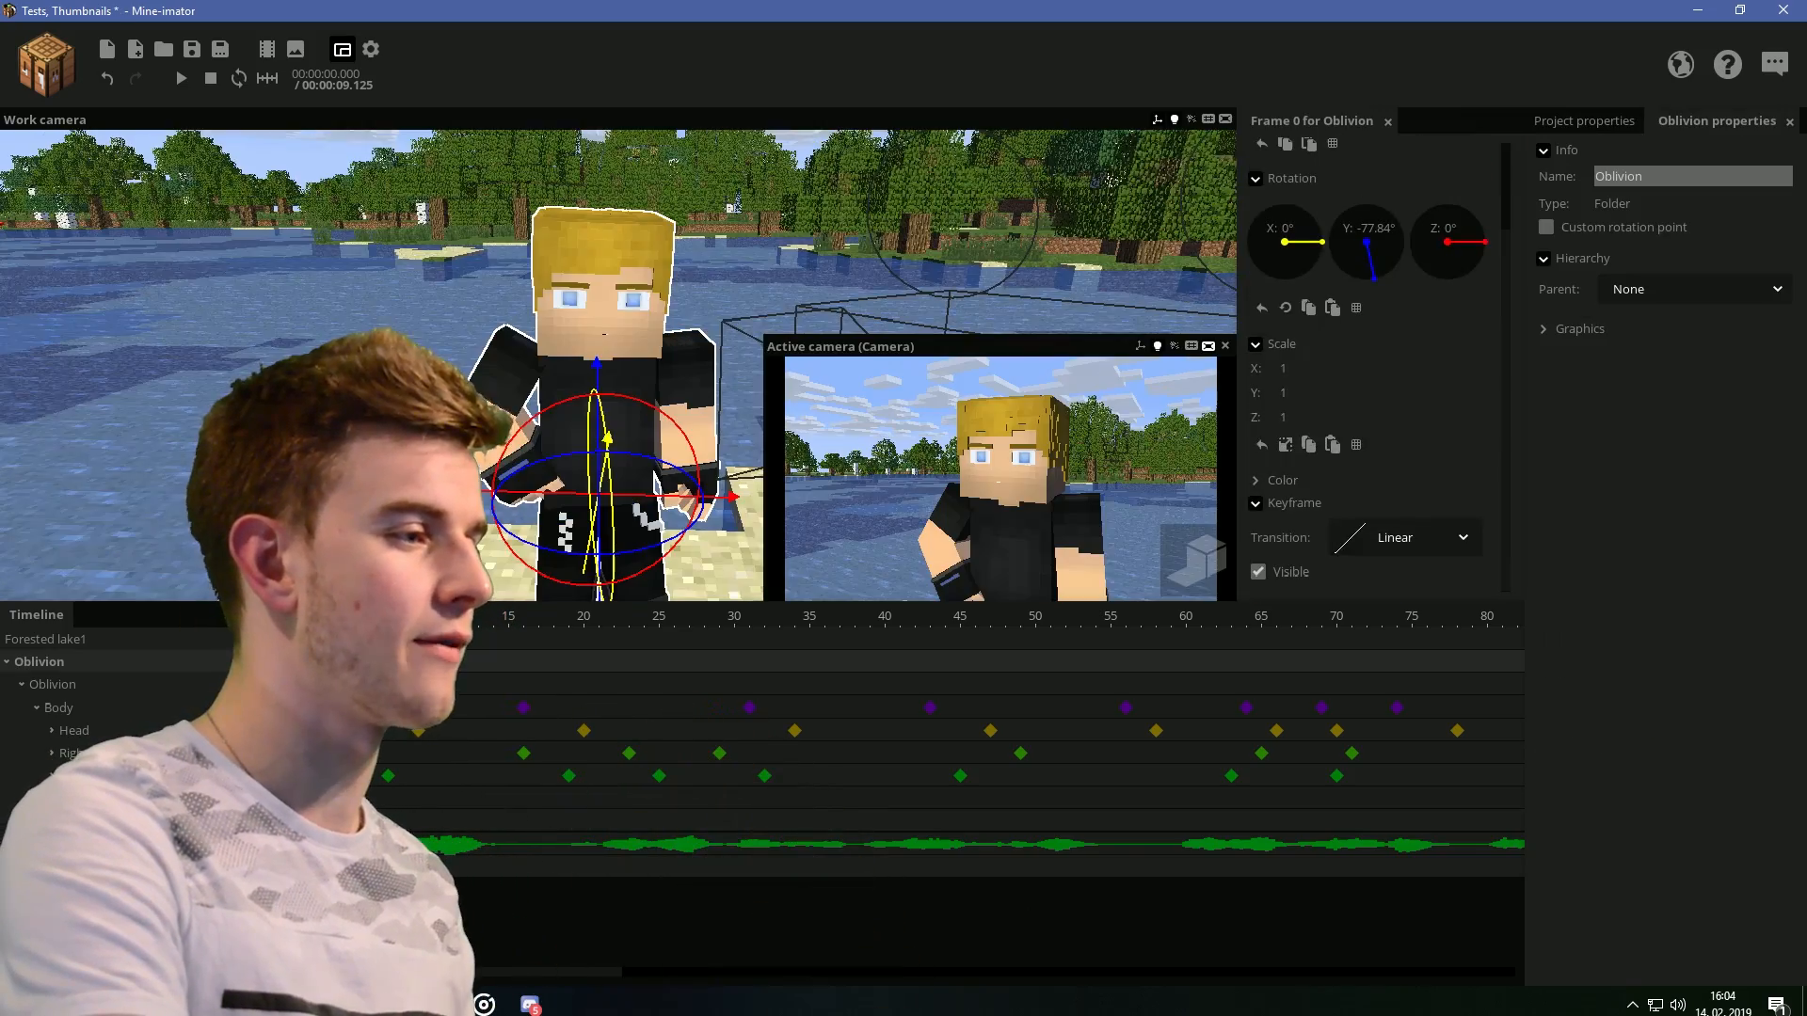
right_click_drag(603, 376, 659, 452)
left_click_drag(607, 446, 597, 449)
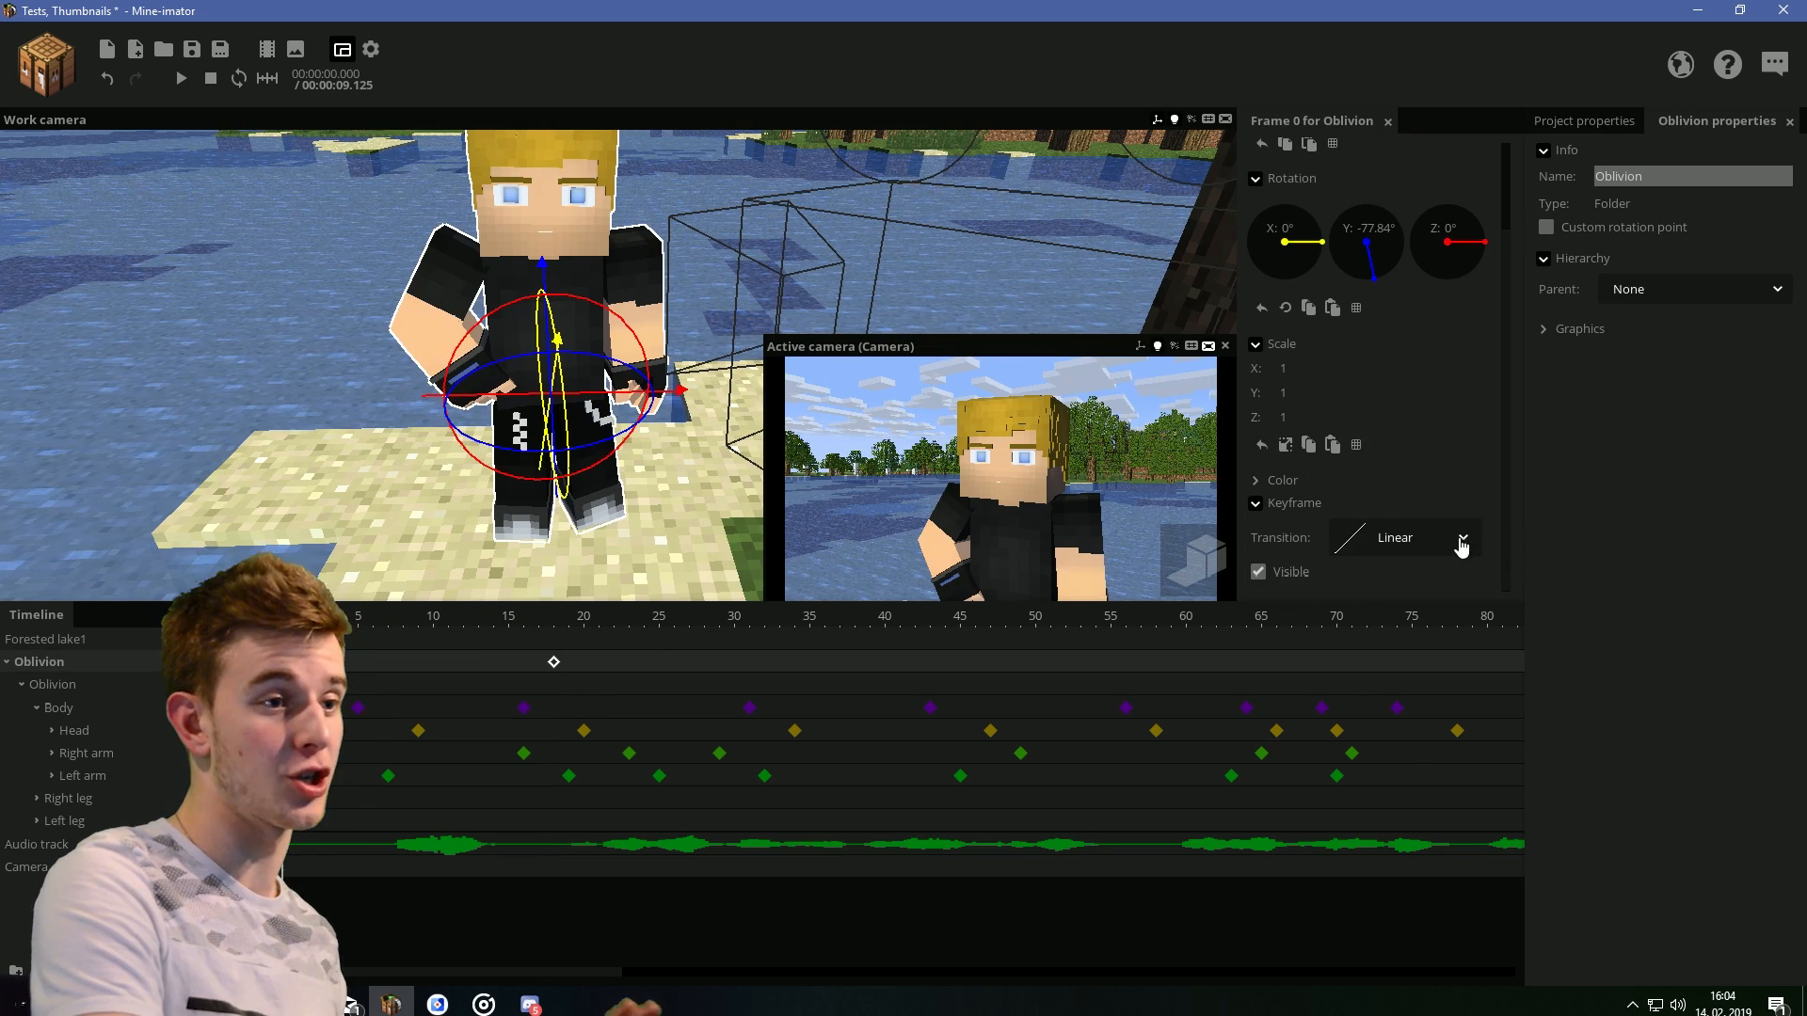
left_click(1460, 537)
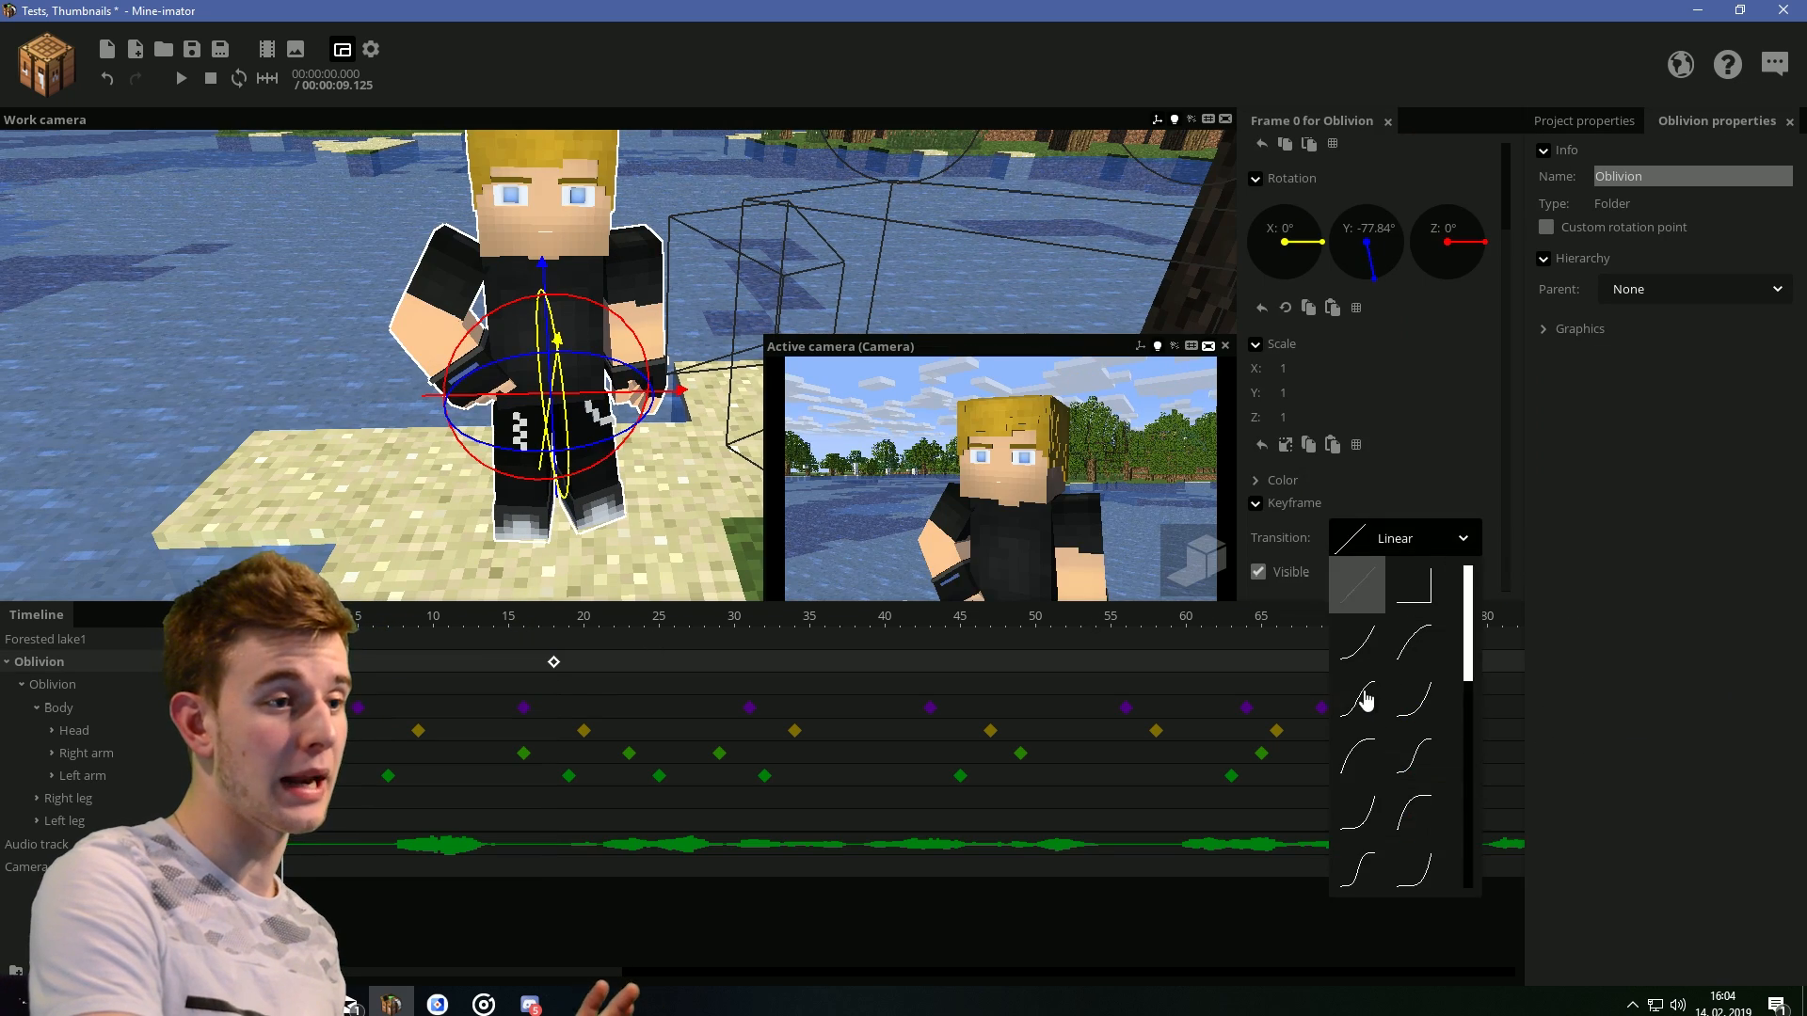
left_click(1363, 699)
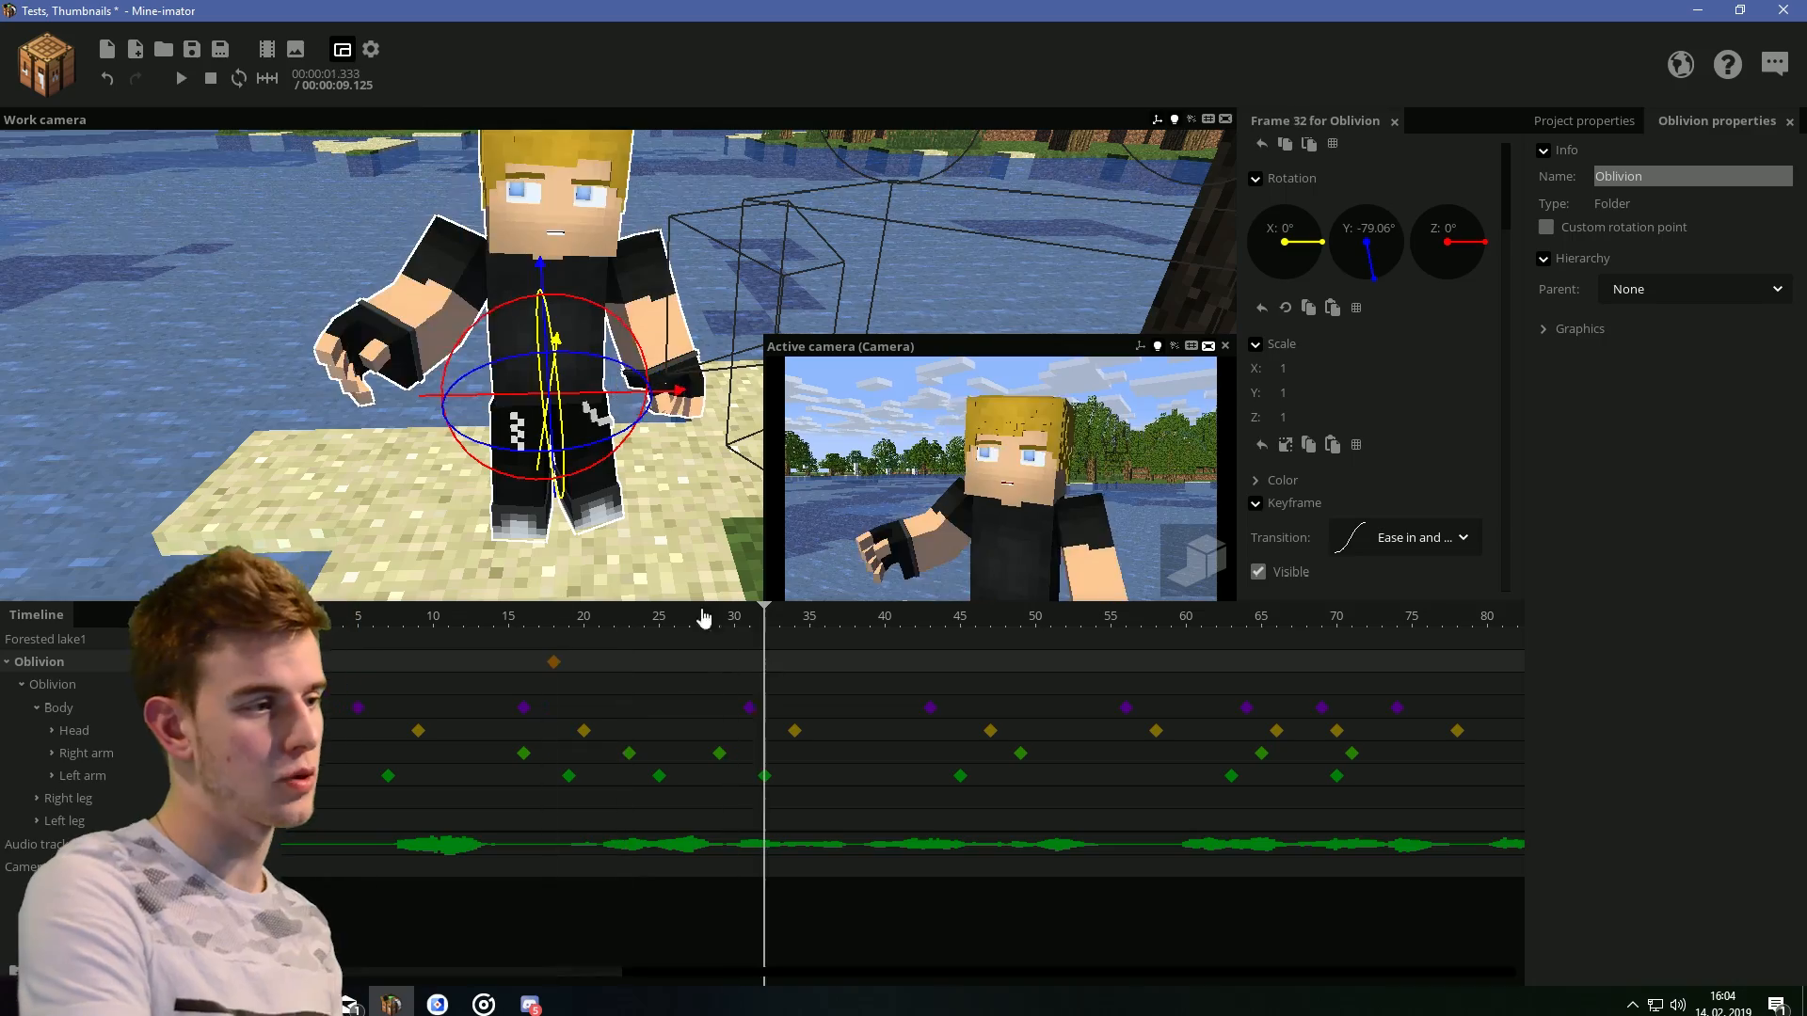
Retime the Oblivion folder's frame 18 keyframe to frame 20, add another at frame 34 and play back the motion
left_click_drag(706, 617, 283, 617)
key("space")
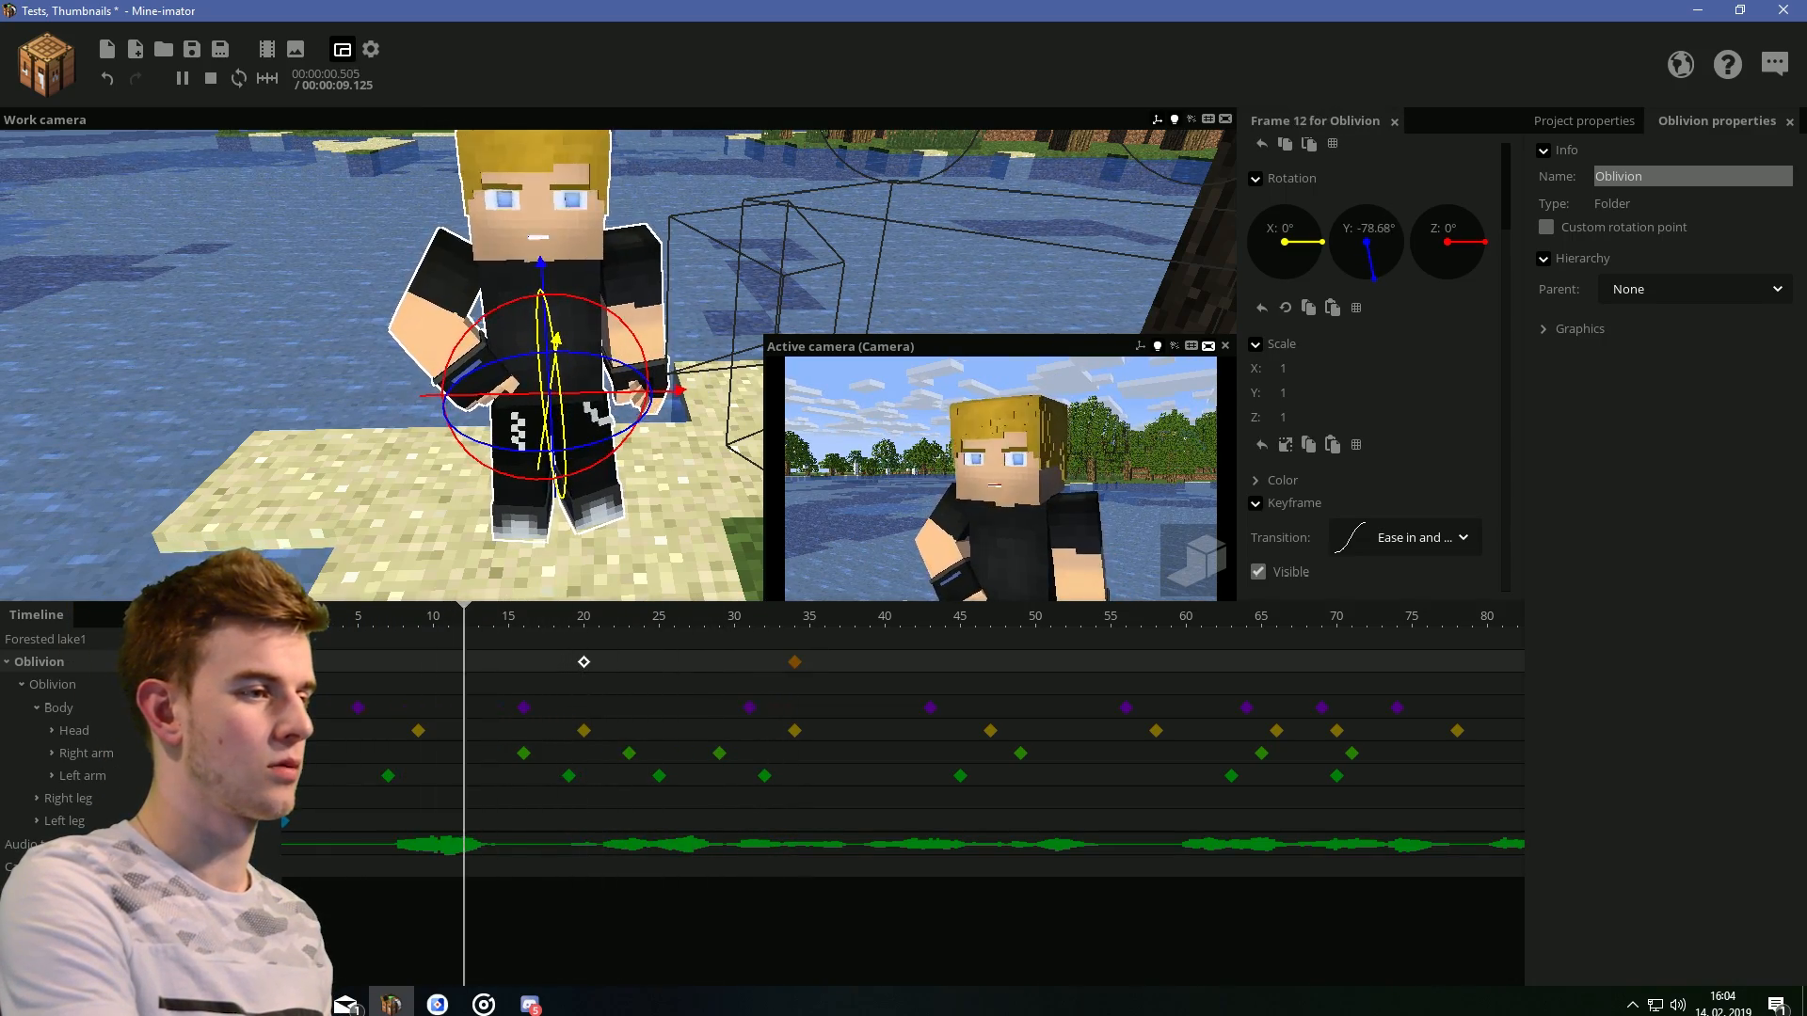
key("space")
Add Oblivion folder keyframes at frames 49, 61 and 74
left_click_drag(609, 973, 677, 974)
left_click(972, 618)
left_click_drag(424, 462, 637, 471)
left_click_drag(607, 349, 621, 339)
left_click(1032, 617)
left_click_drag(668, 973, 696, 973)
left_click(1045, 617)
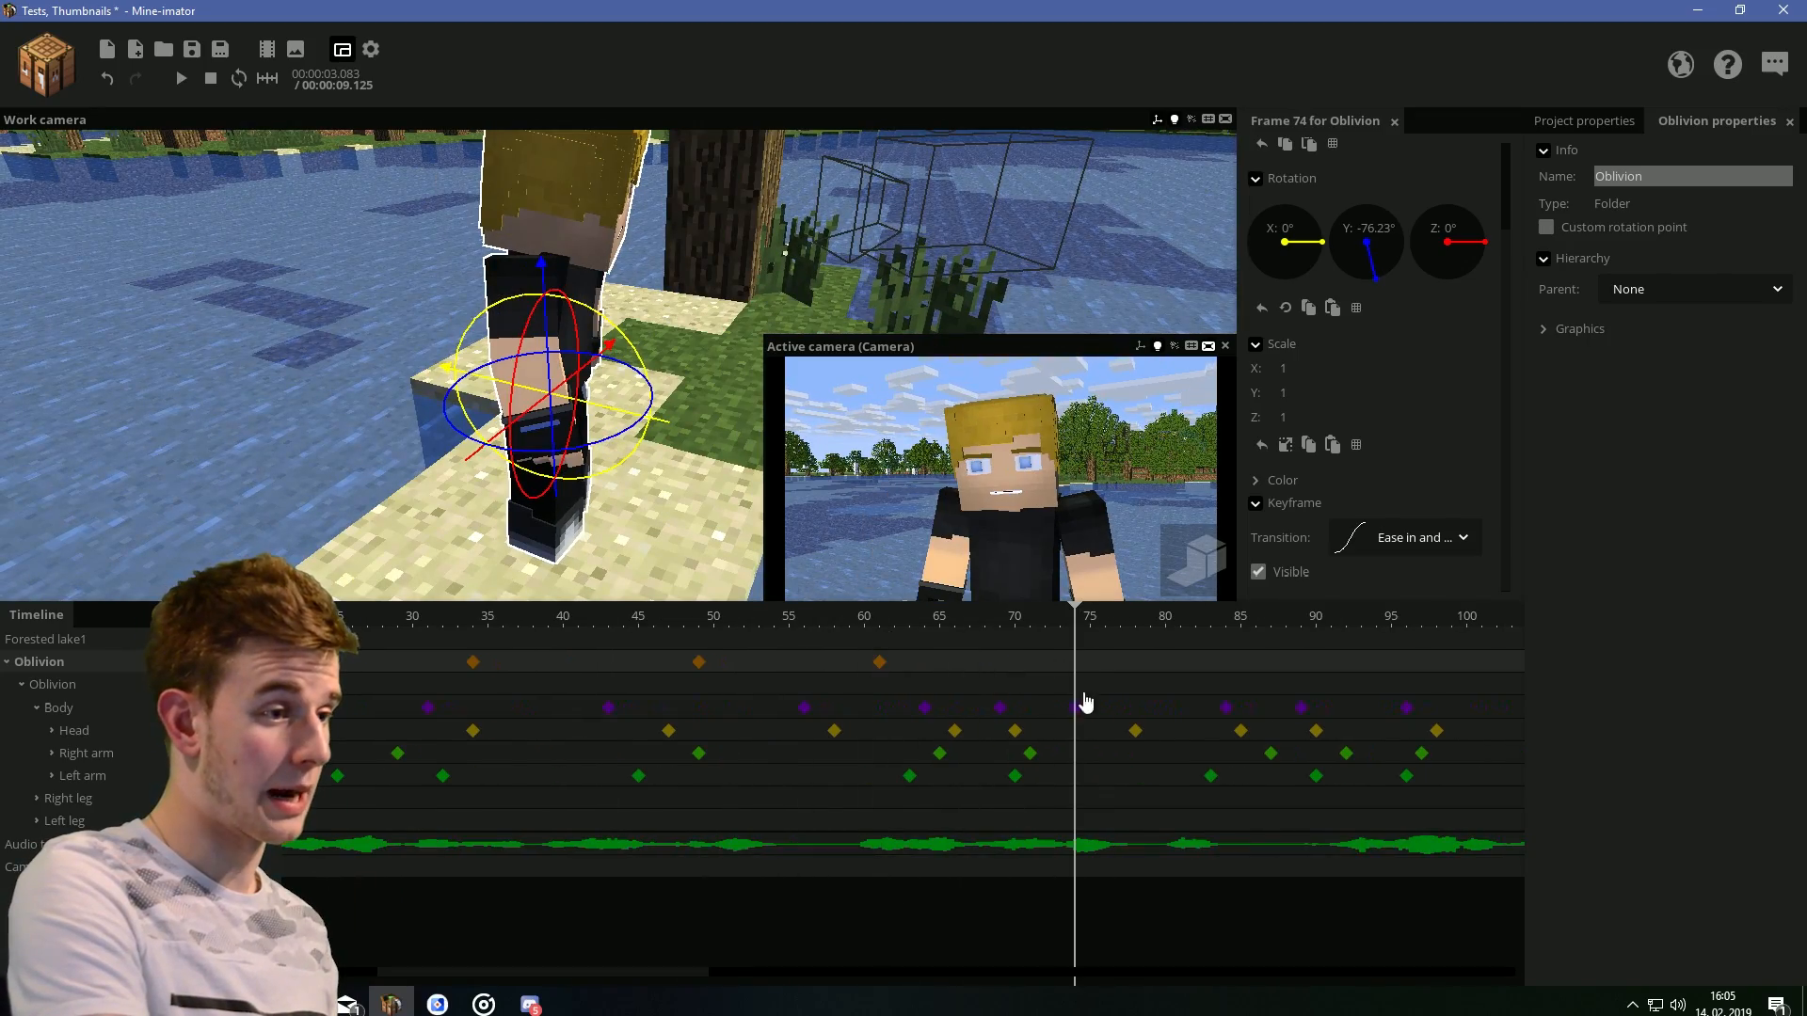
left_click_drag(730, 527, 617, 468)
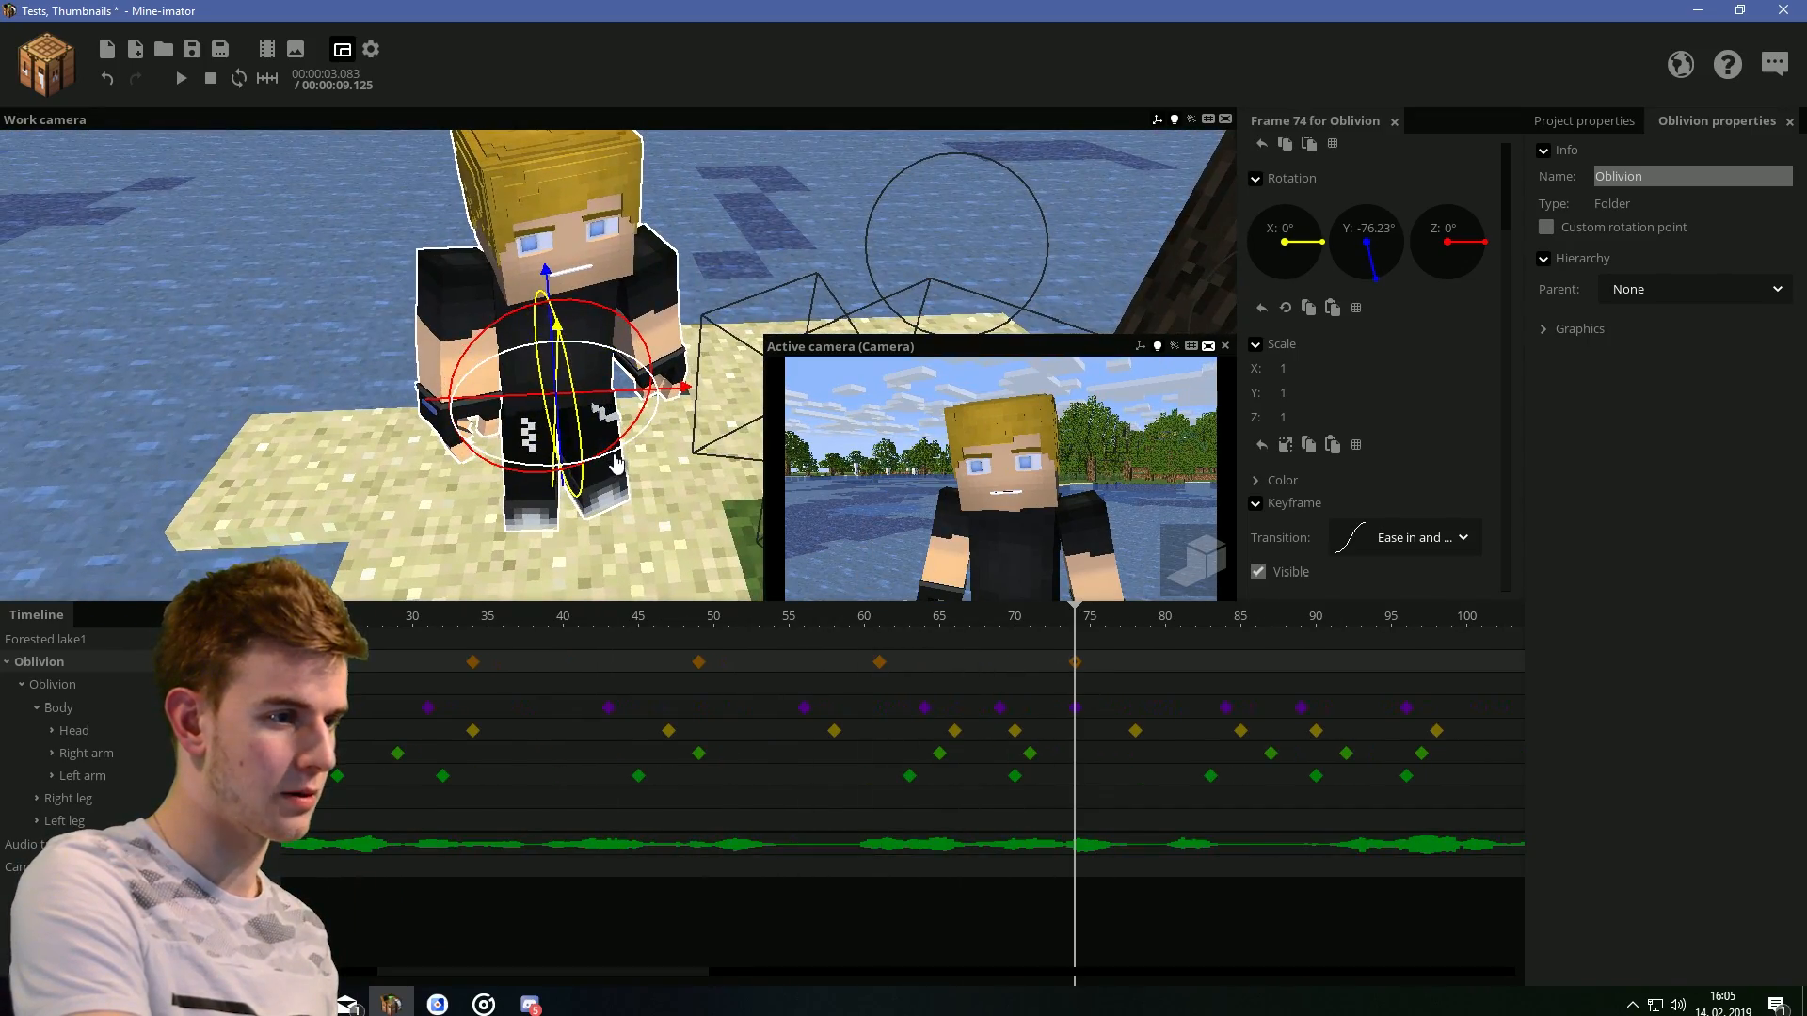
middle_click_drag(741, 279, 620, 376)
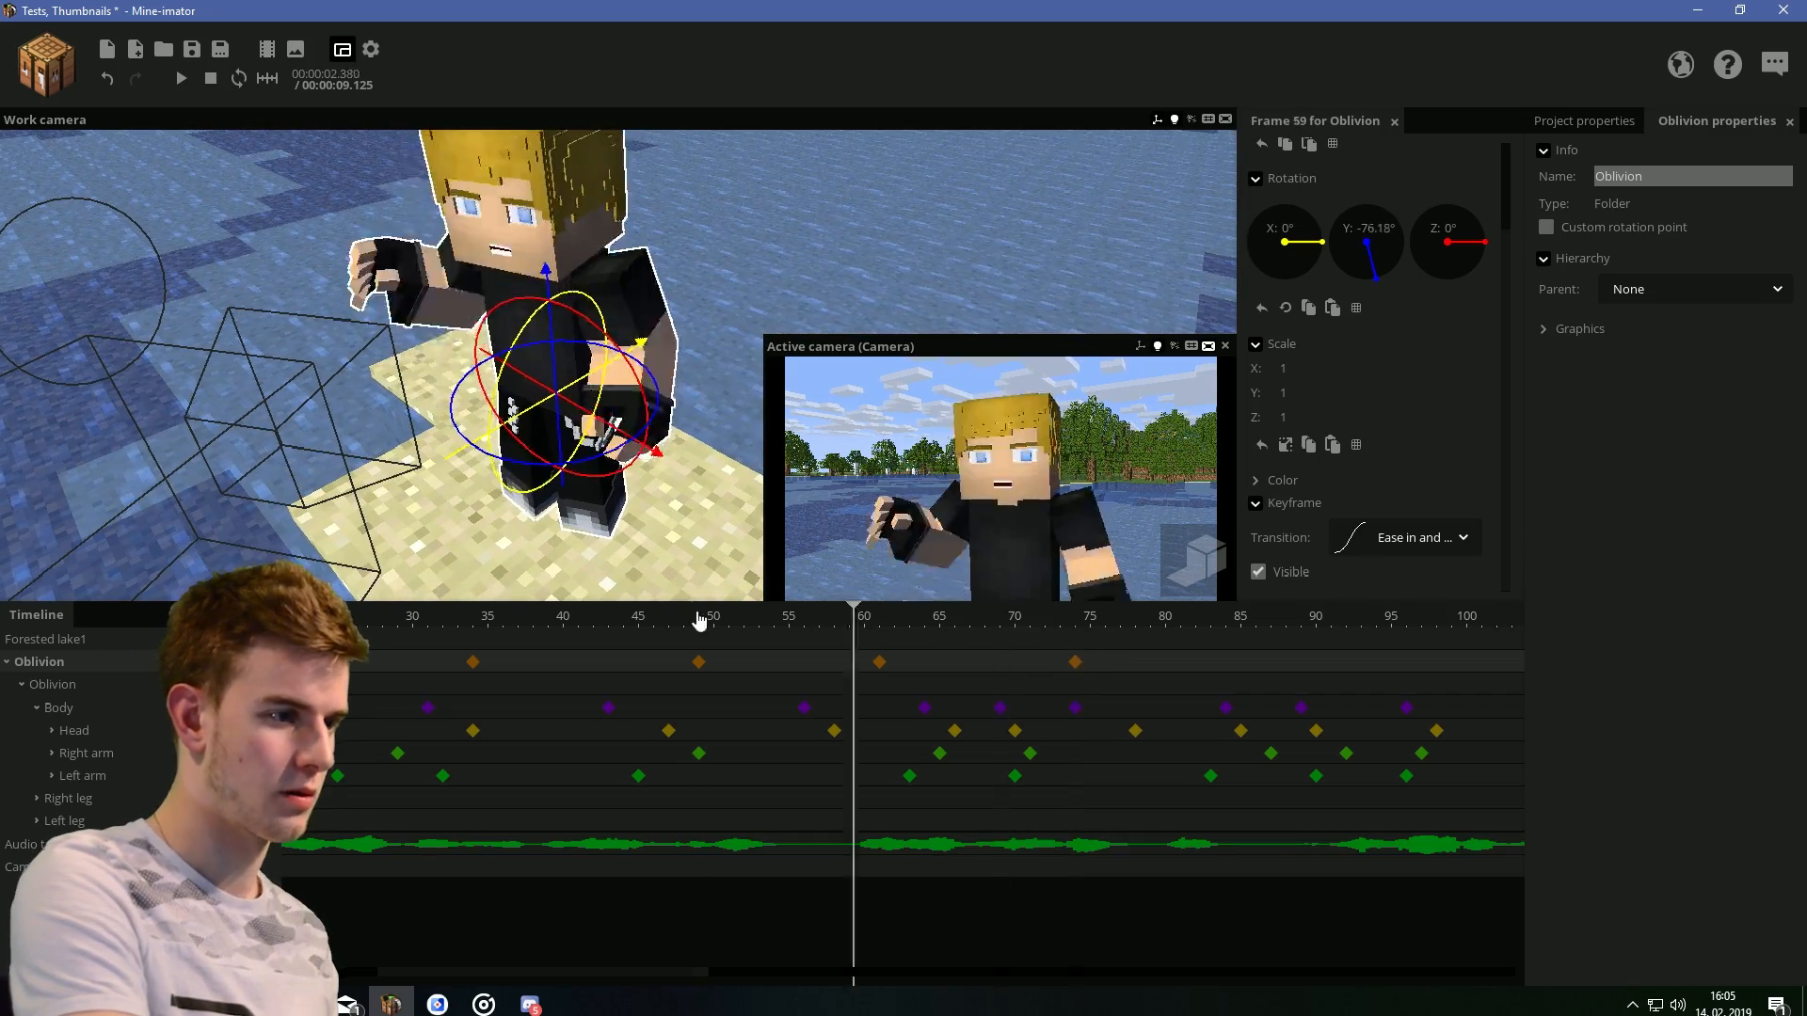
Add Oblivion folder keyframes at frames 87, 91, 100 and 109, with rotation Y -74.57° at frame 109, and play back the motion
key("space")
key("space")
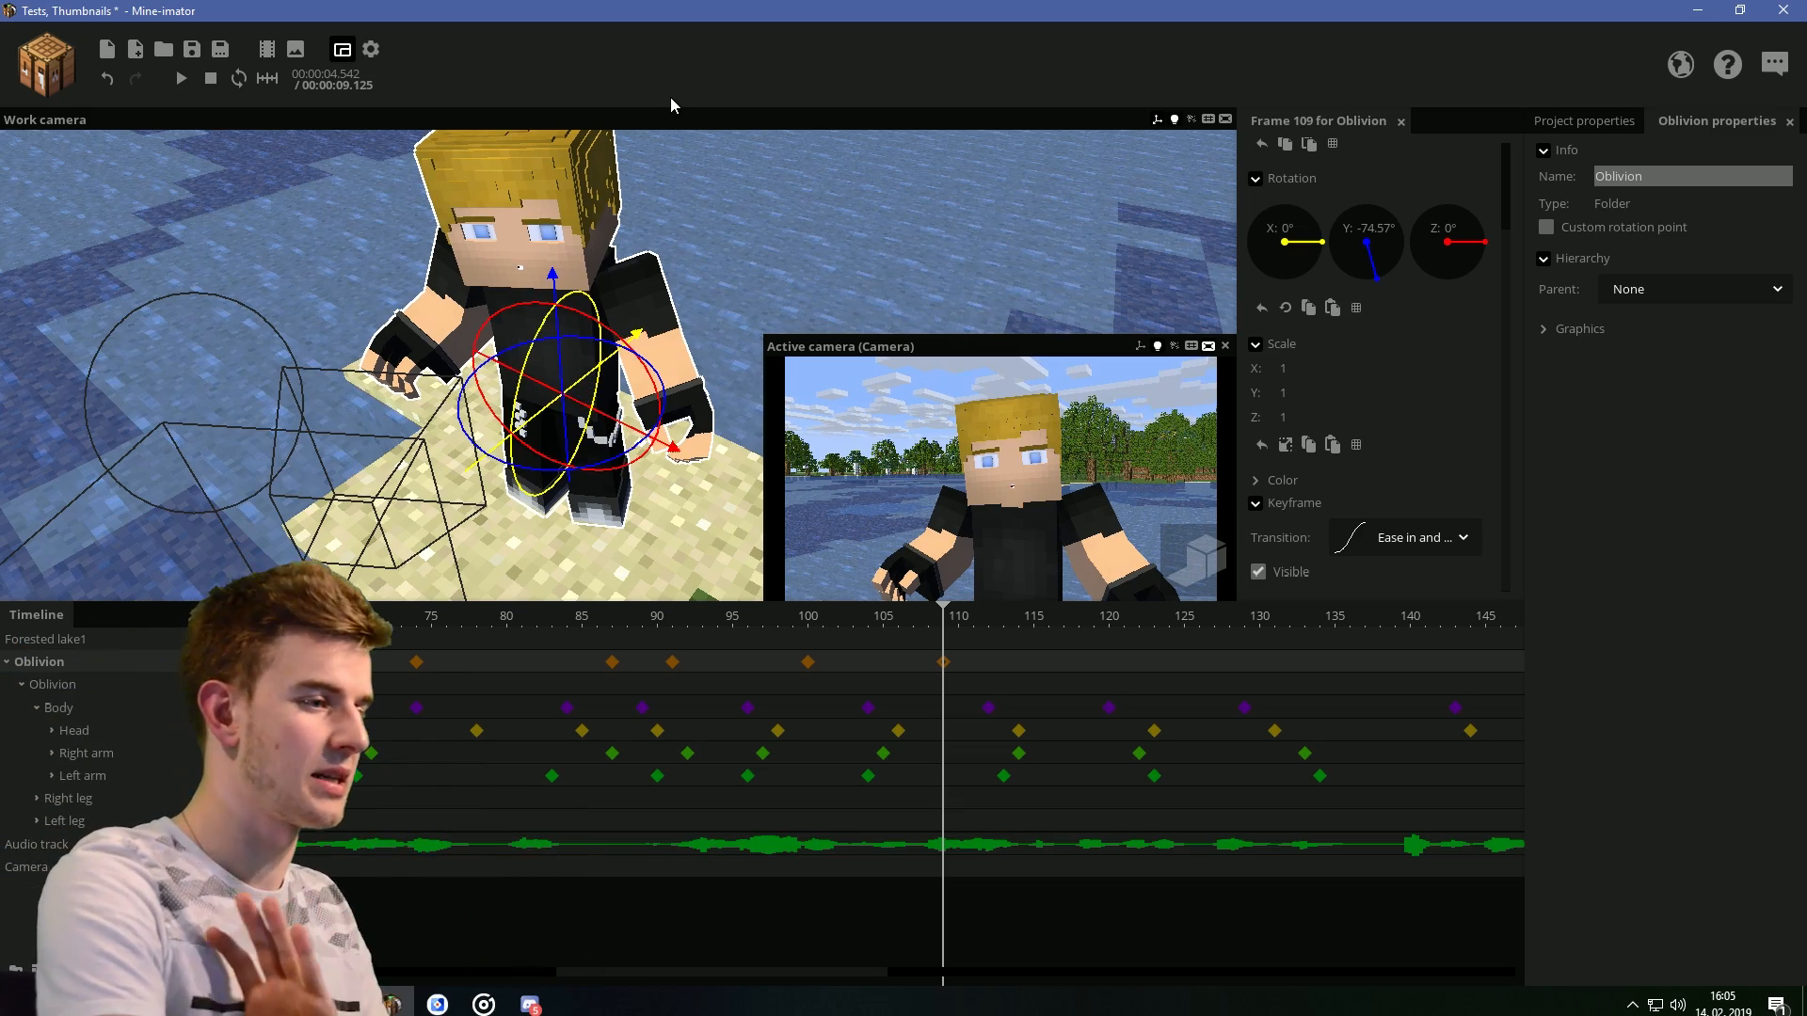
left_click_drag(943, 621, 730, 607)
key("space")
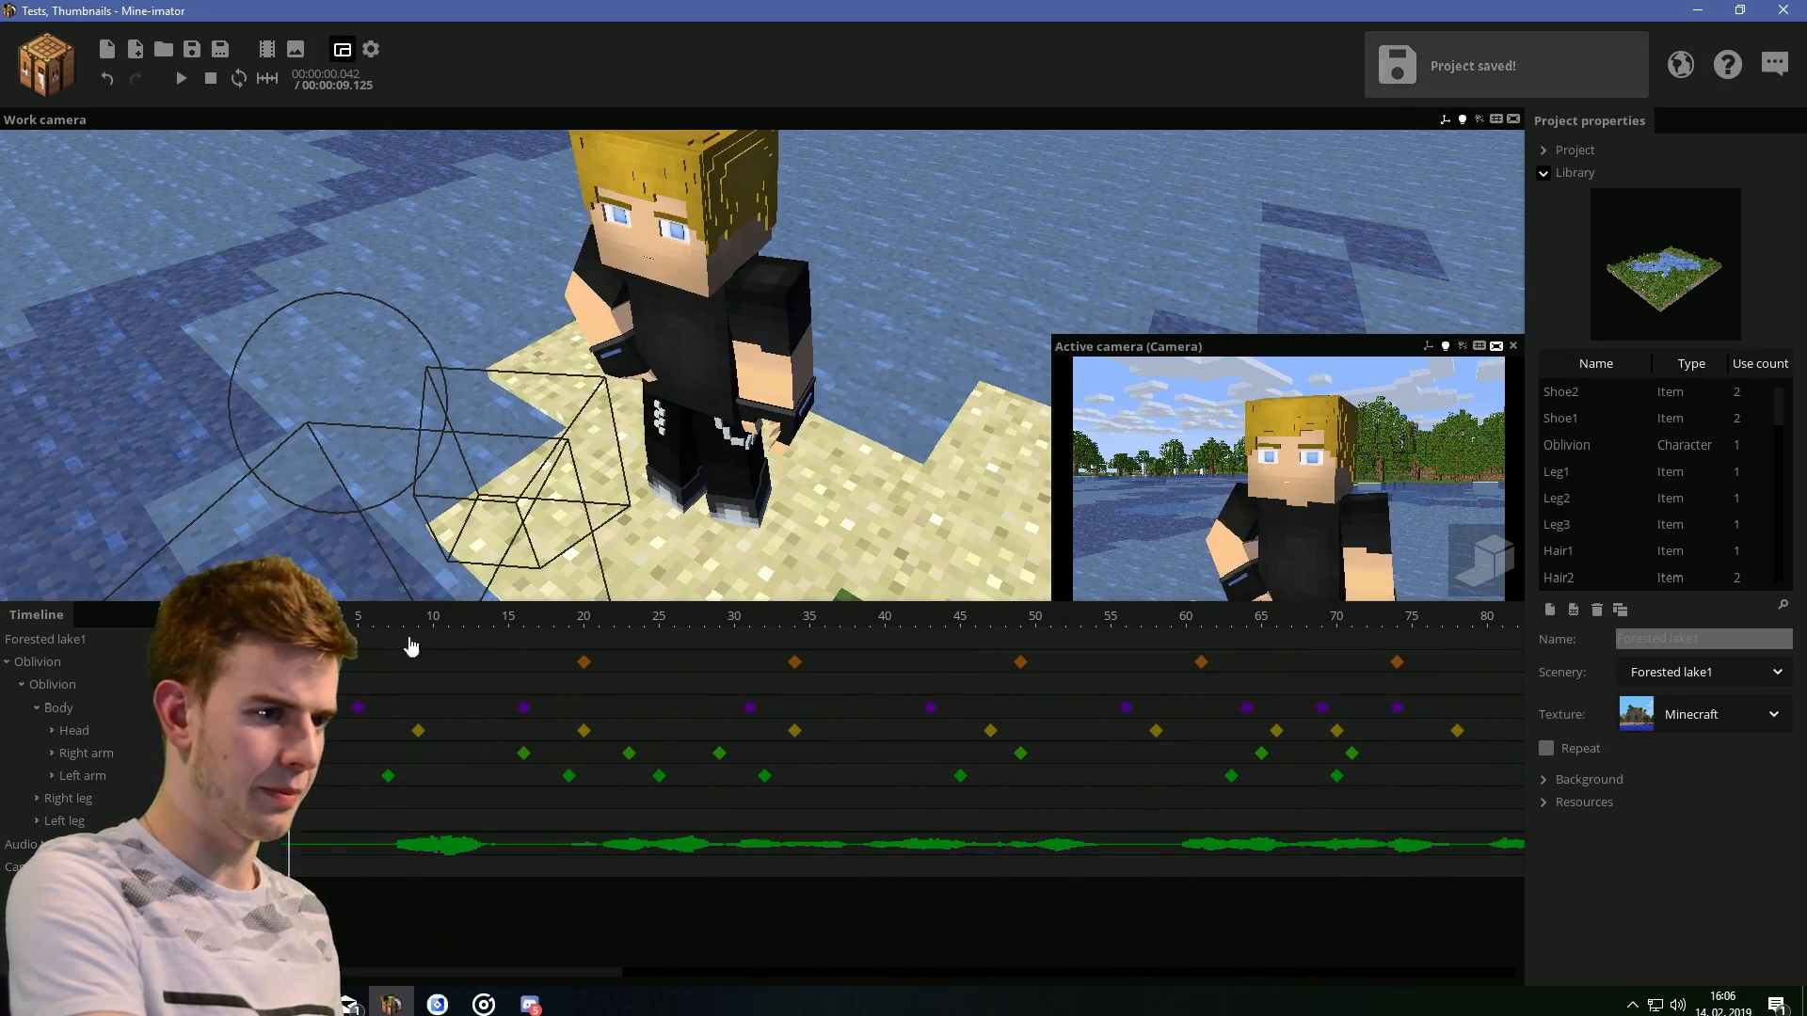
Select the Oblivion character instance inside the Oblivion folder and save the project
left_click(77, 686)
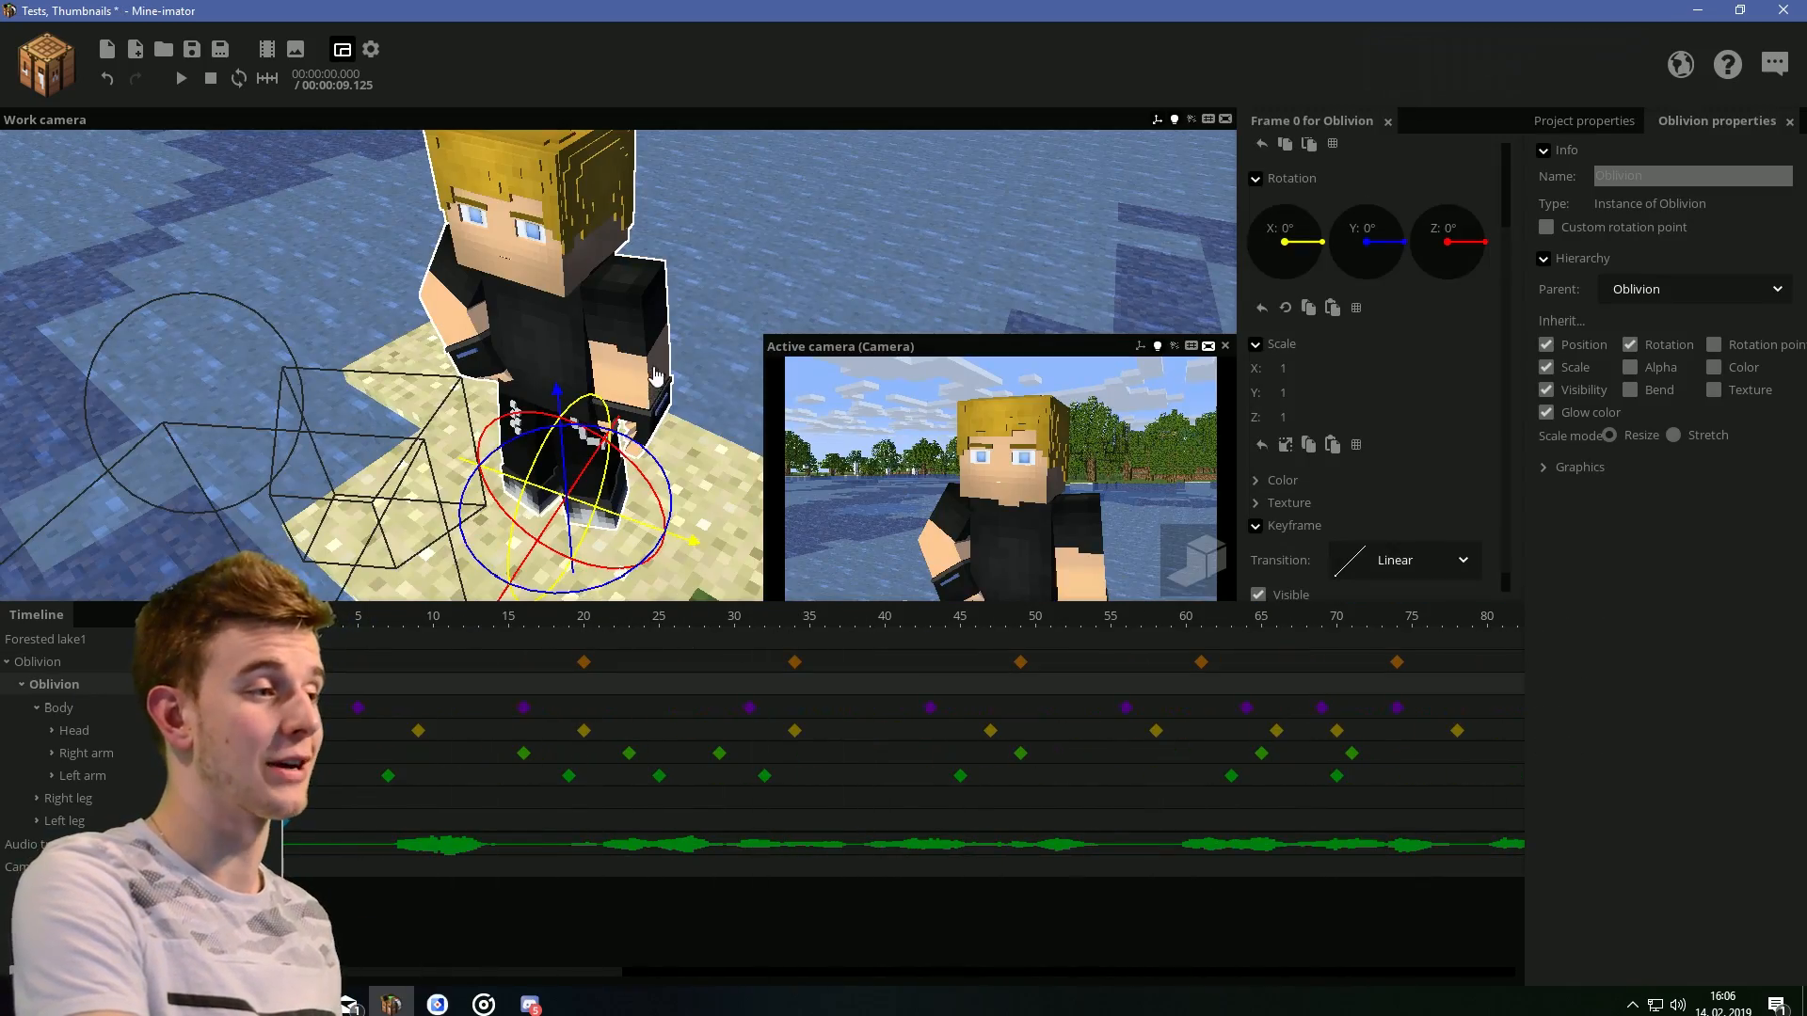
key("ctrl+s")
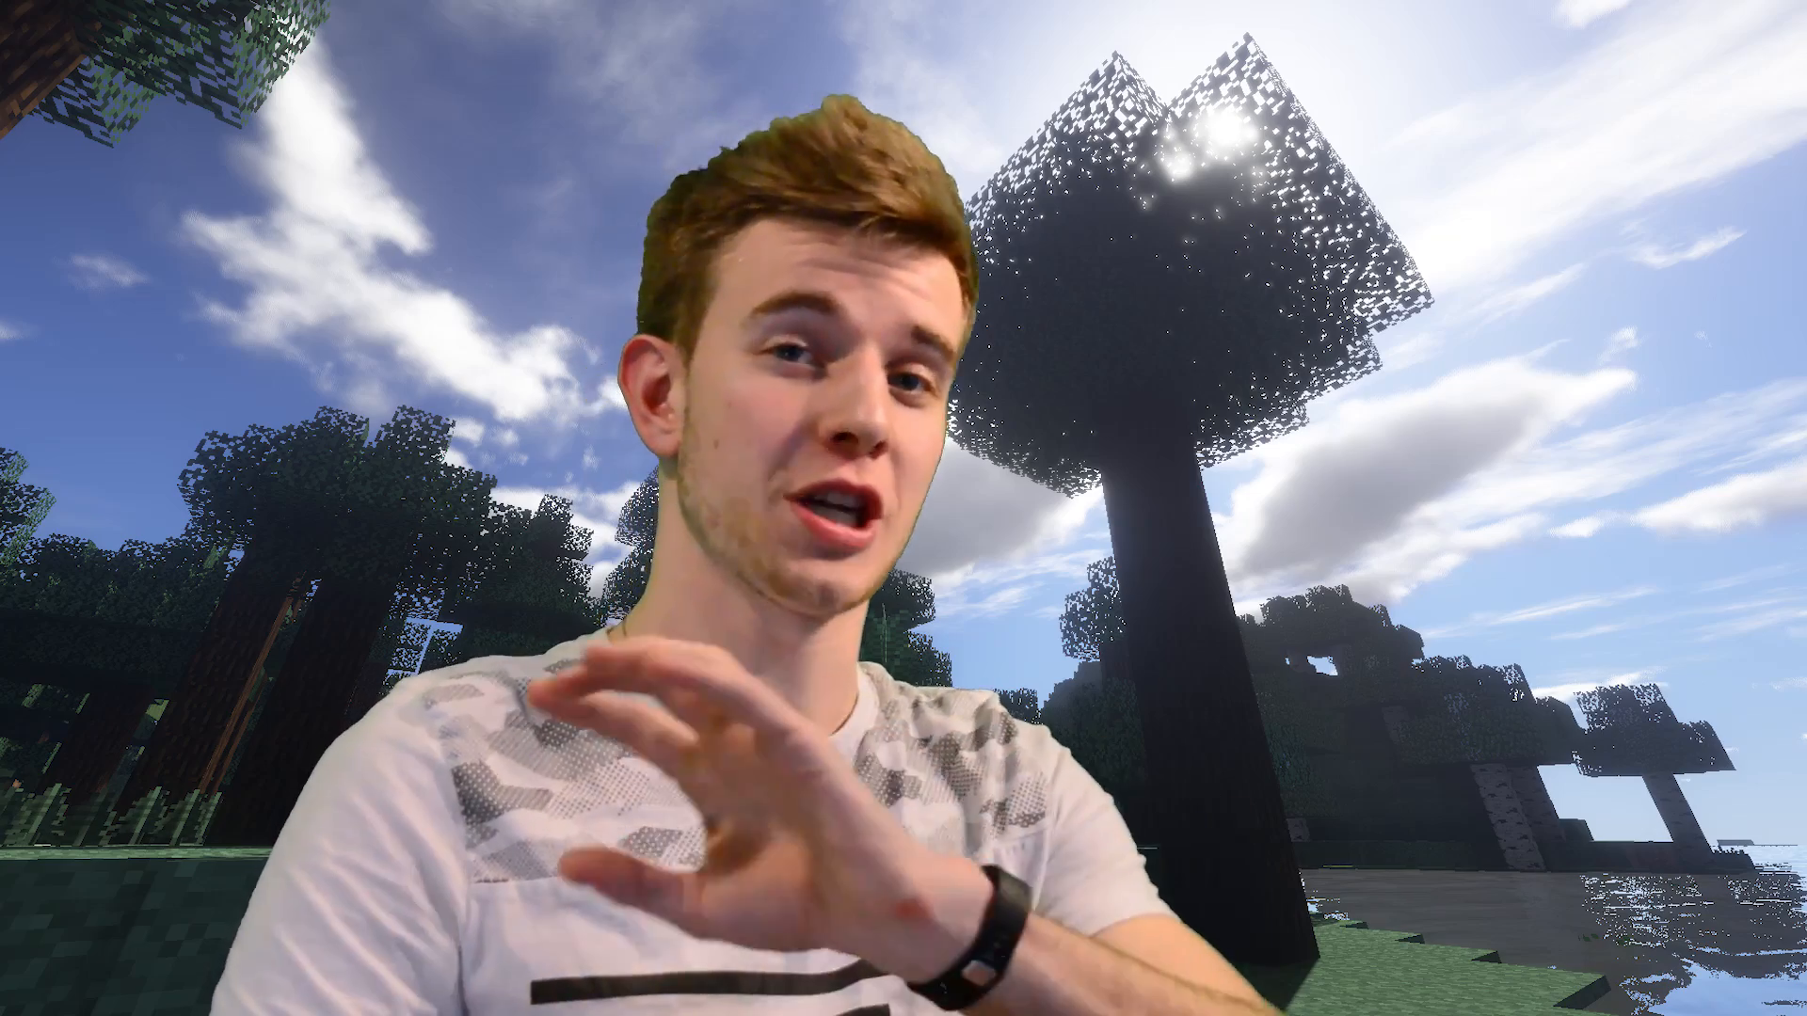